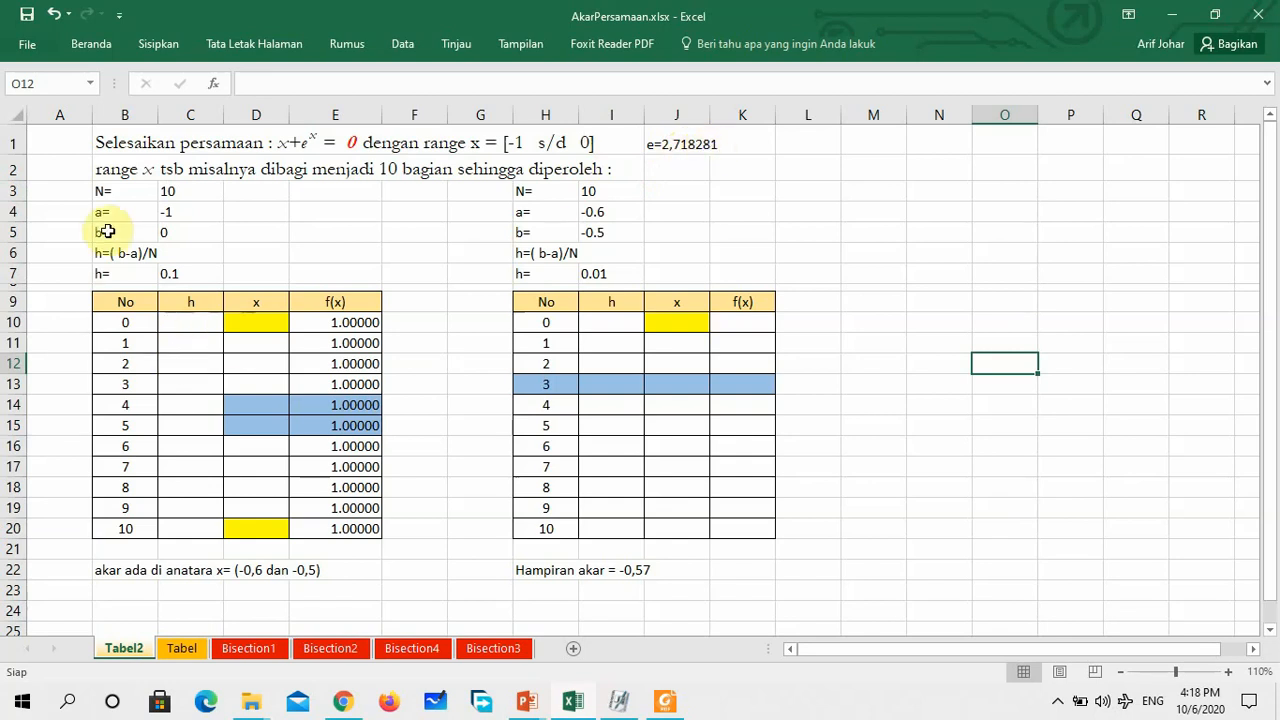
Enter -1 as the starting x value for row No 0 of the first table, in cell D10
left_click(400, 170)
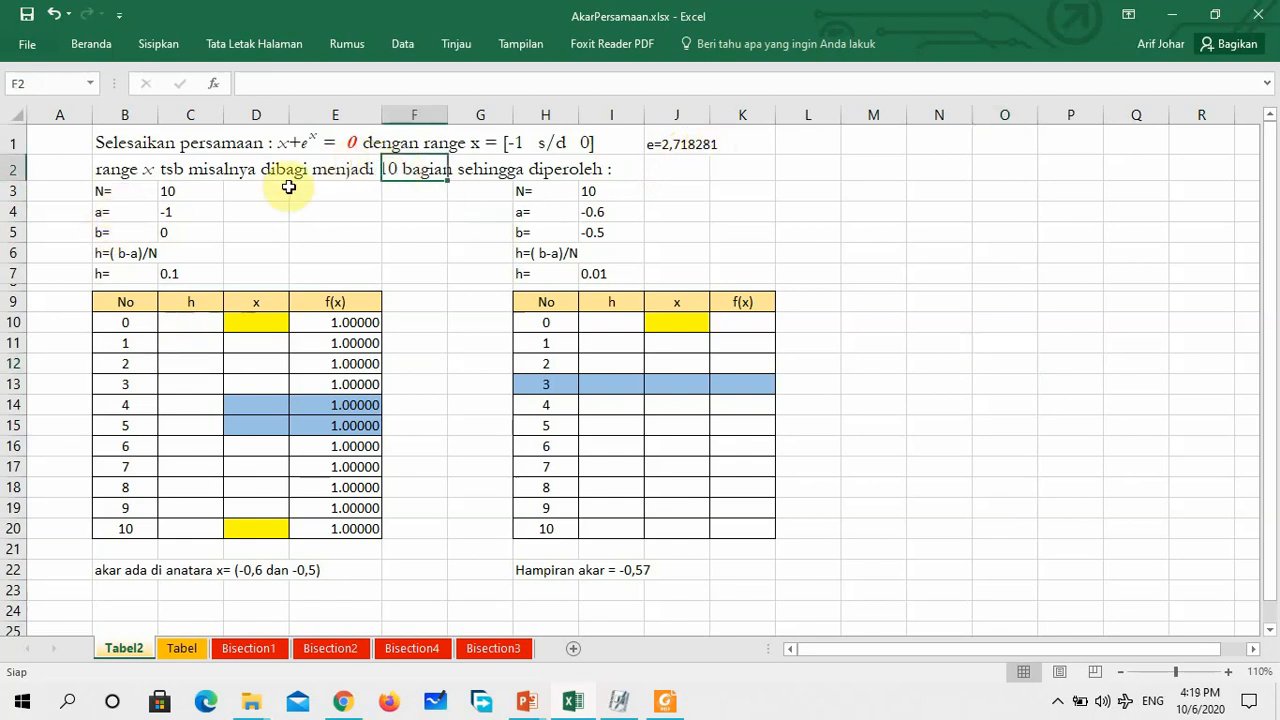
left_click(169, 193)
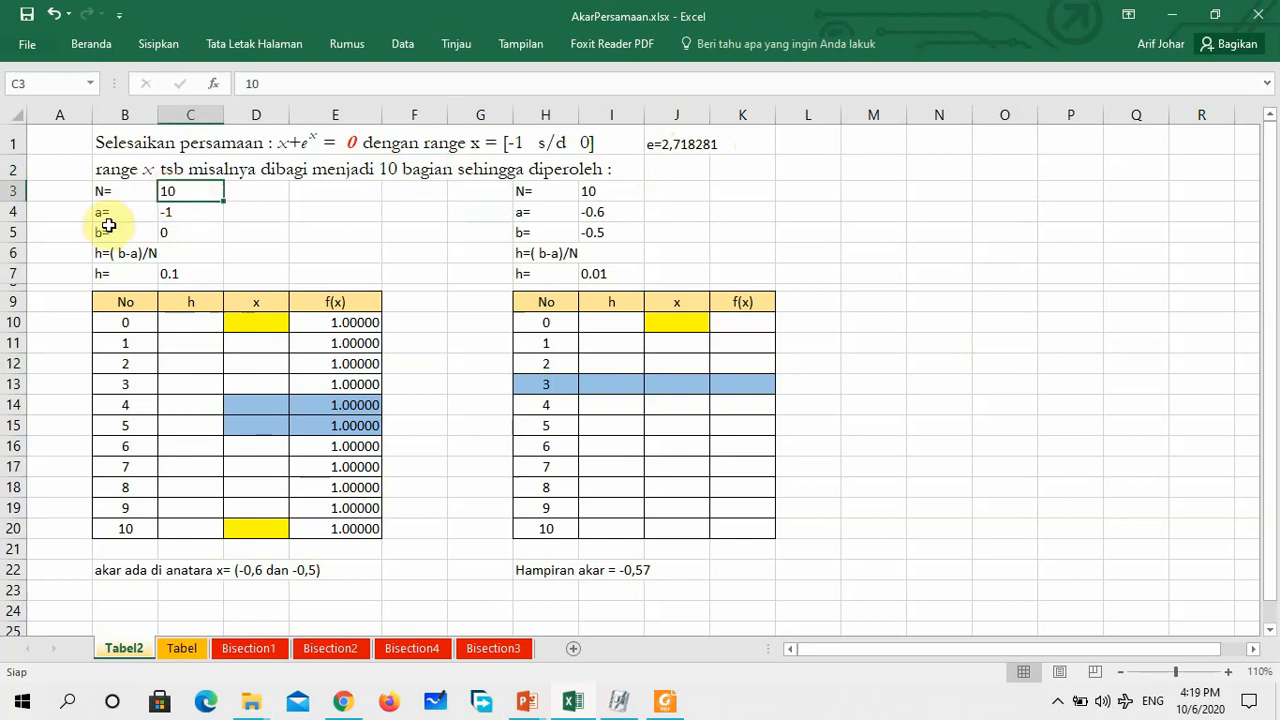
left_click(178, 210)
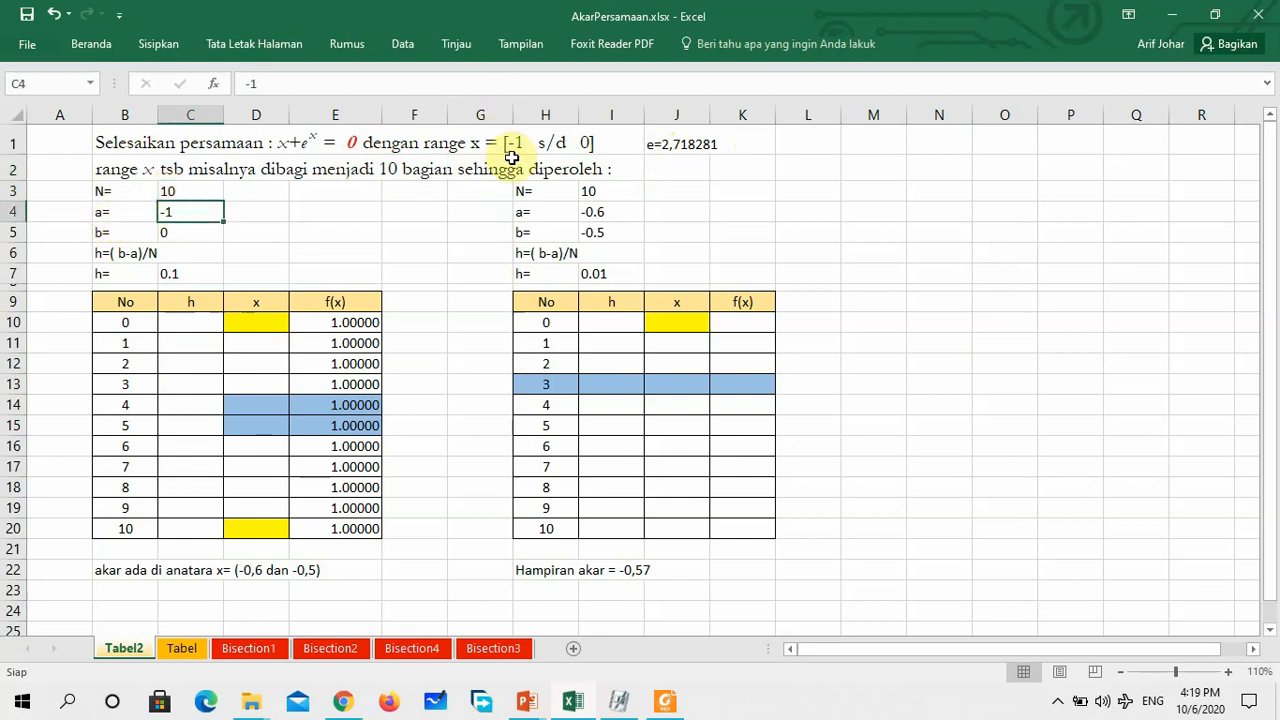
left_click(175, 234)
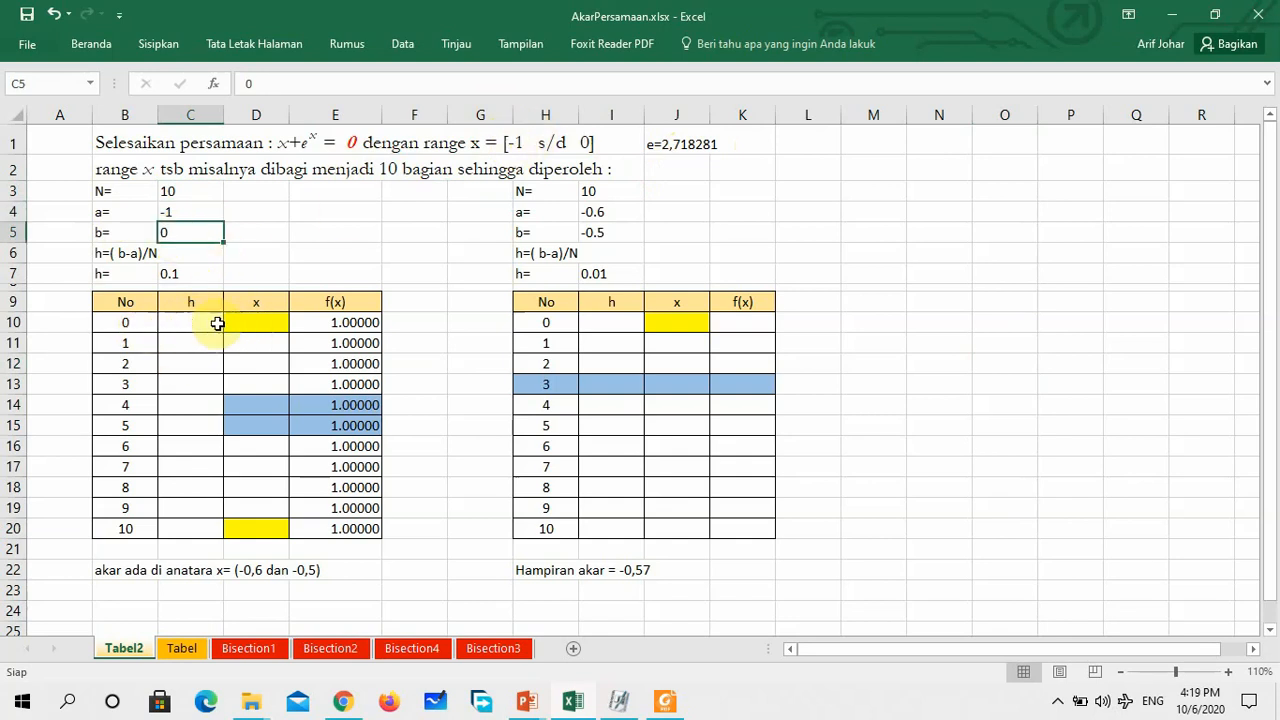
left_click(254, 316)
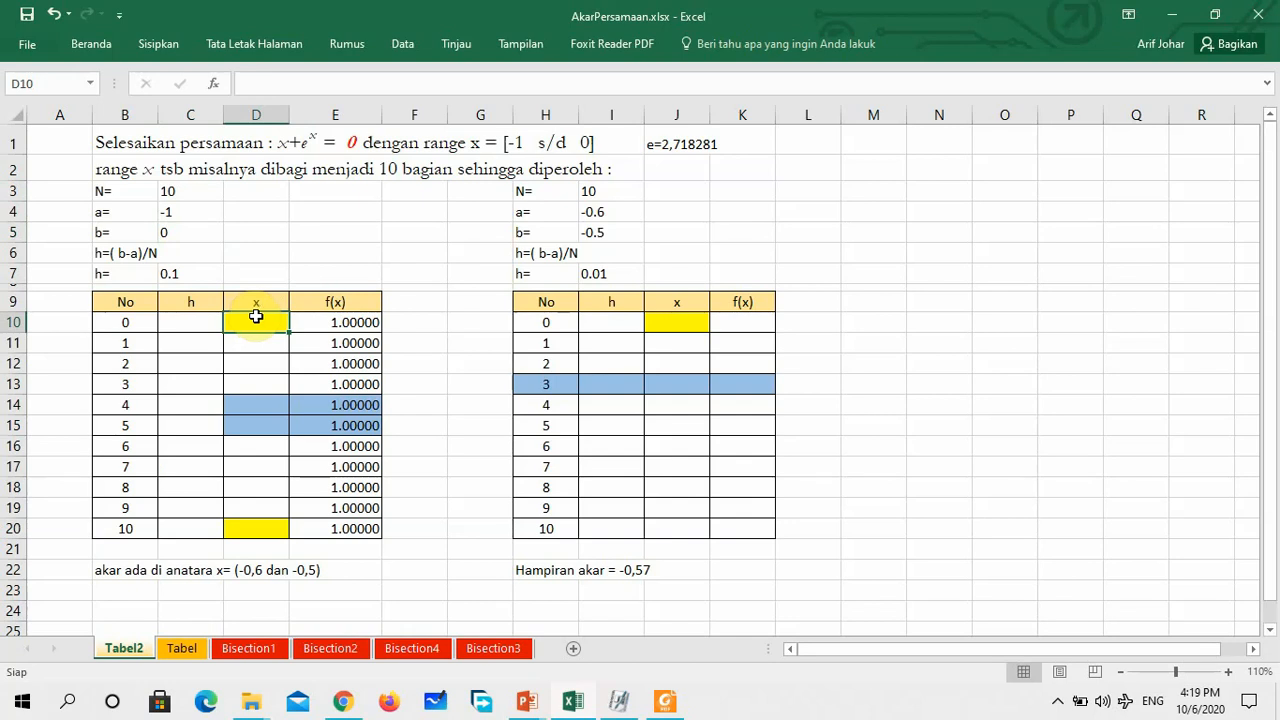
type("-1")
key("Return")
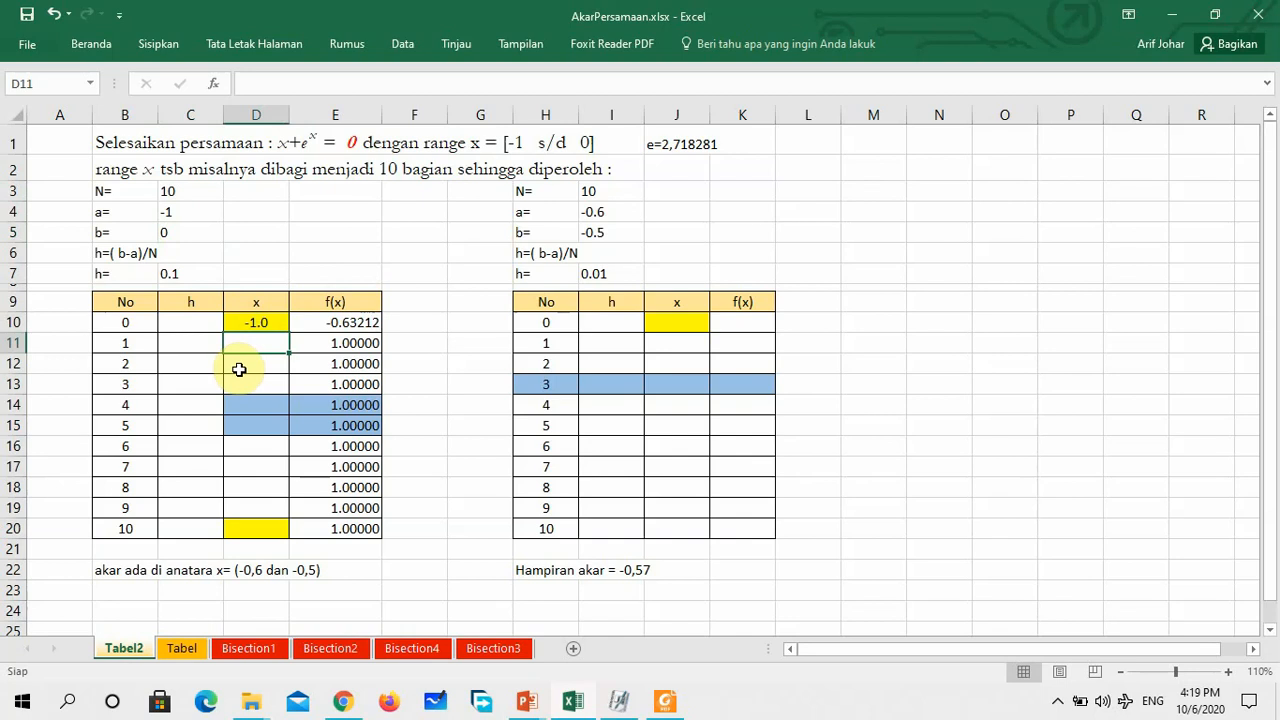
Check the existing f(x) formula in E10 and clear the f(x) column of the first table, E10 to E20
left_click(367, 322)
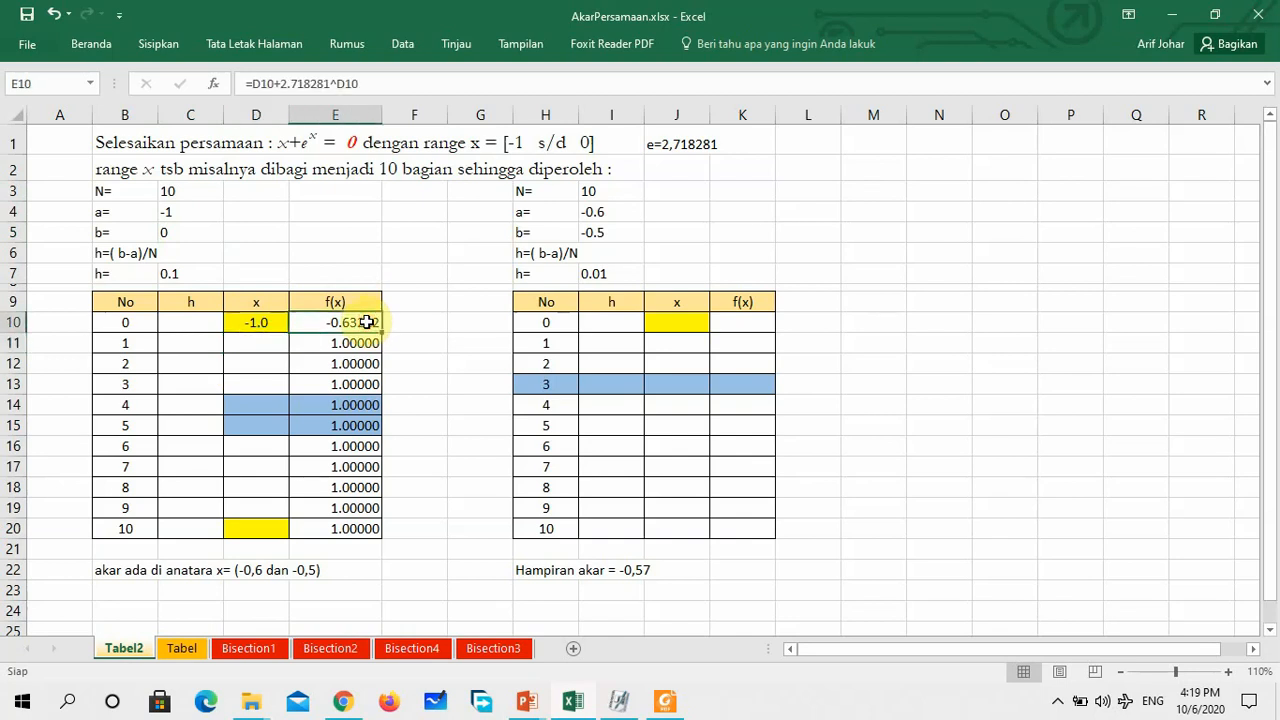
left_click(368, 83)
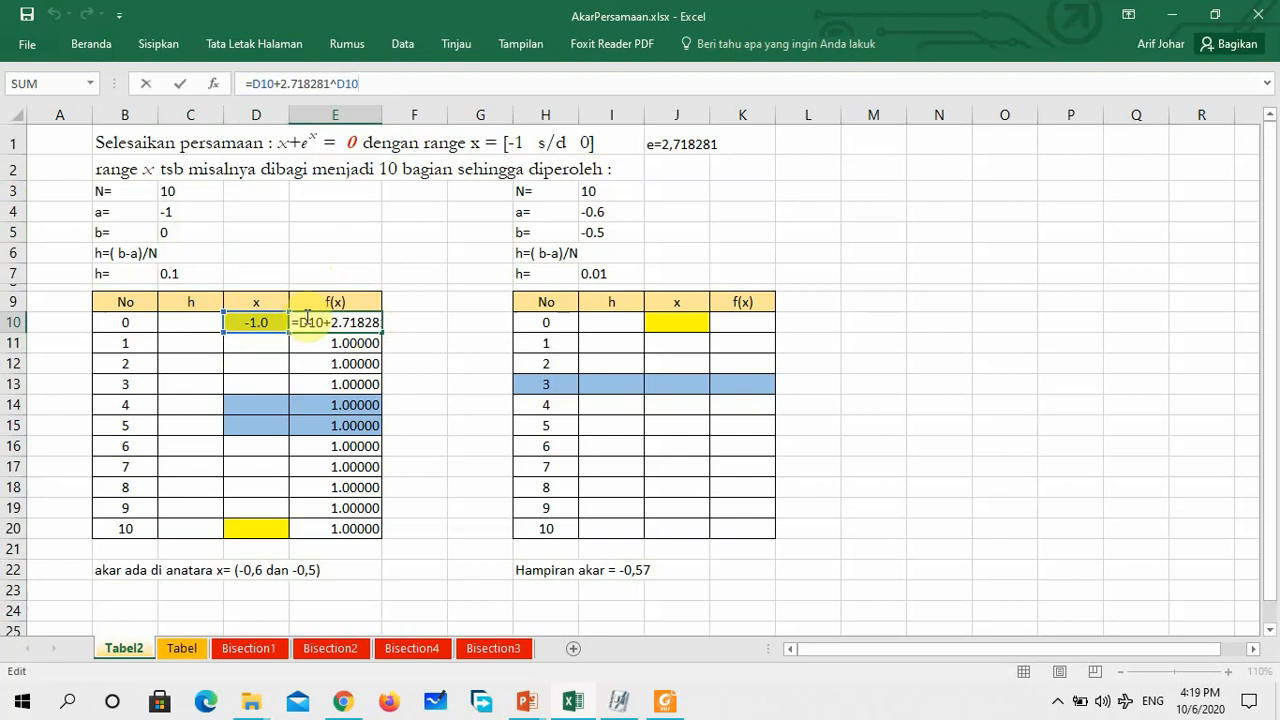
left_click(420, 318)
left_click_drag(333, 327, 315, 507)
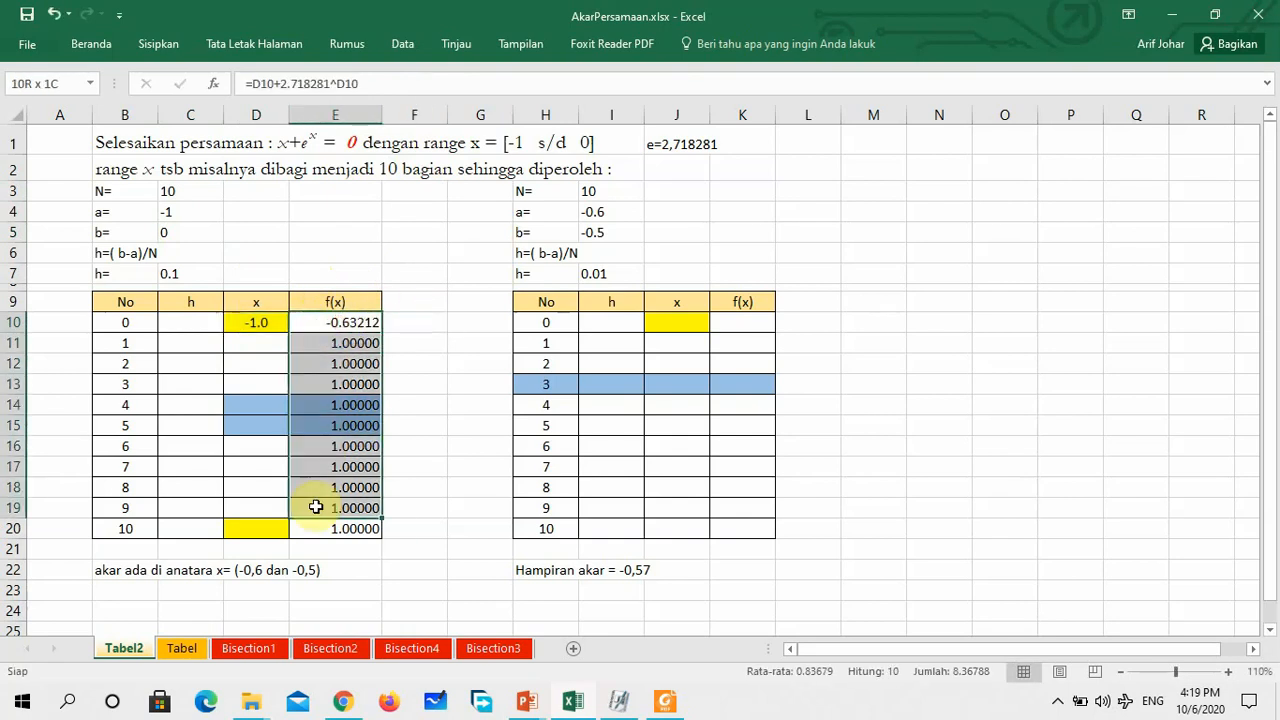
key("Delete")
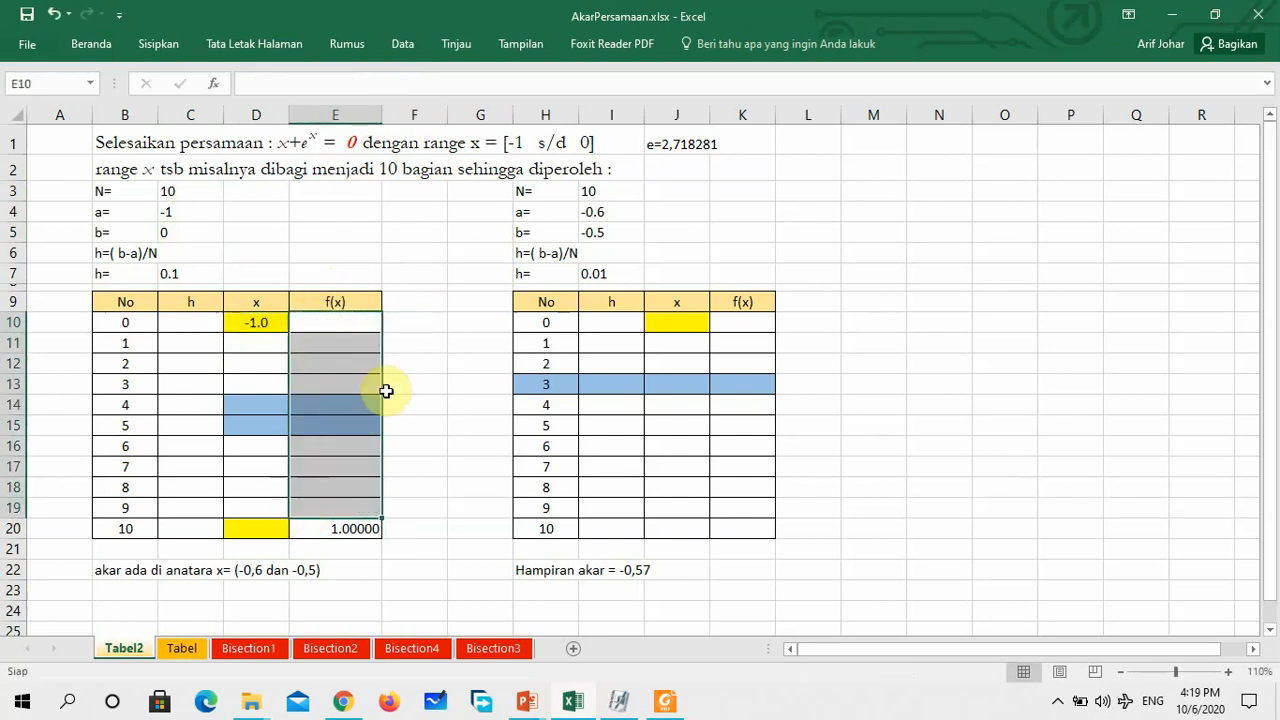
left_click(338, 530)
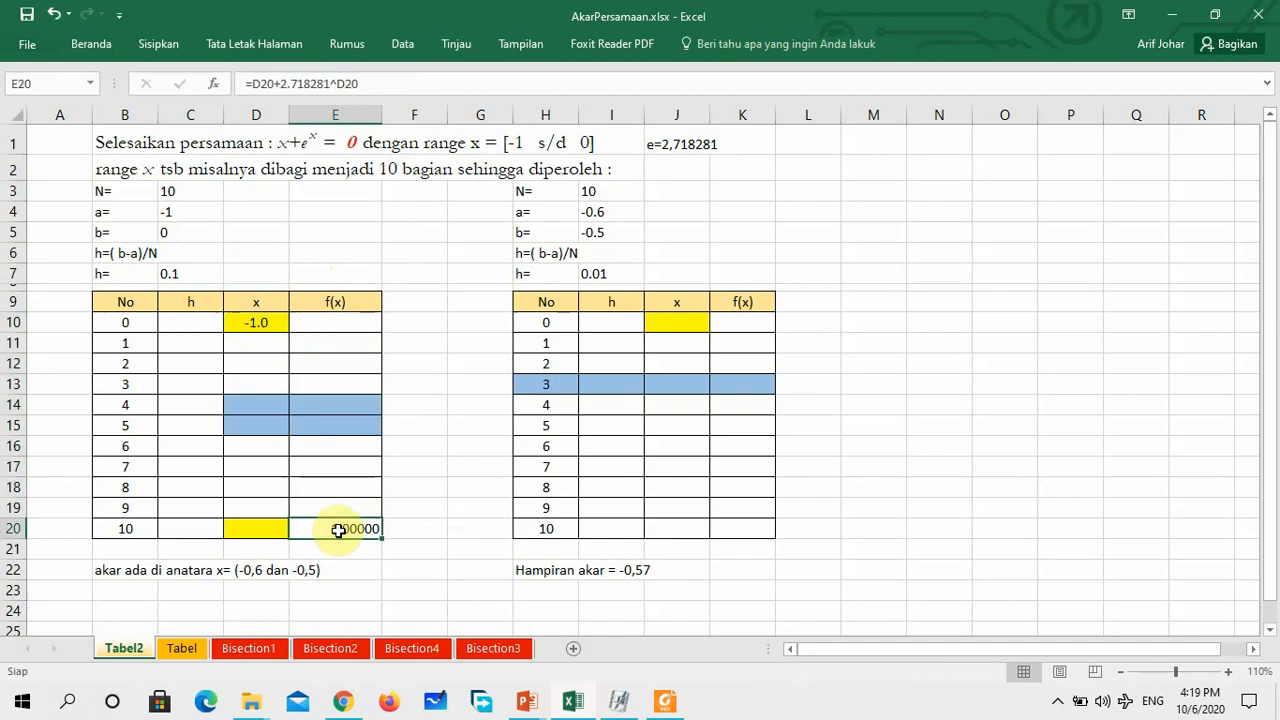
key("Delete")
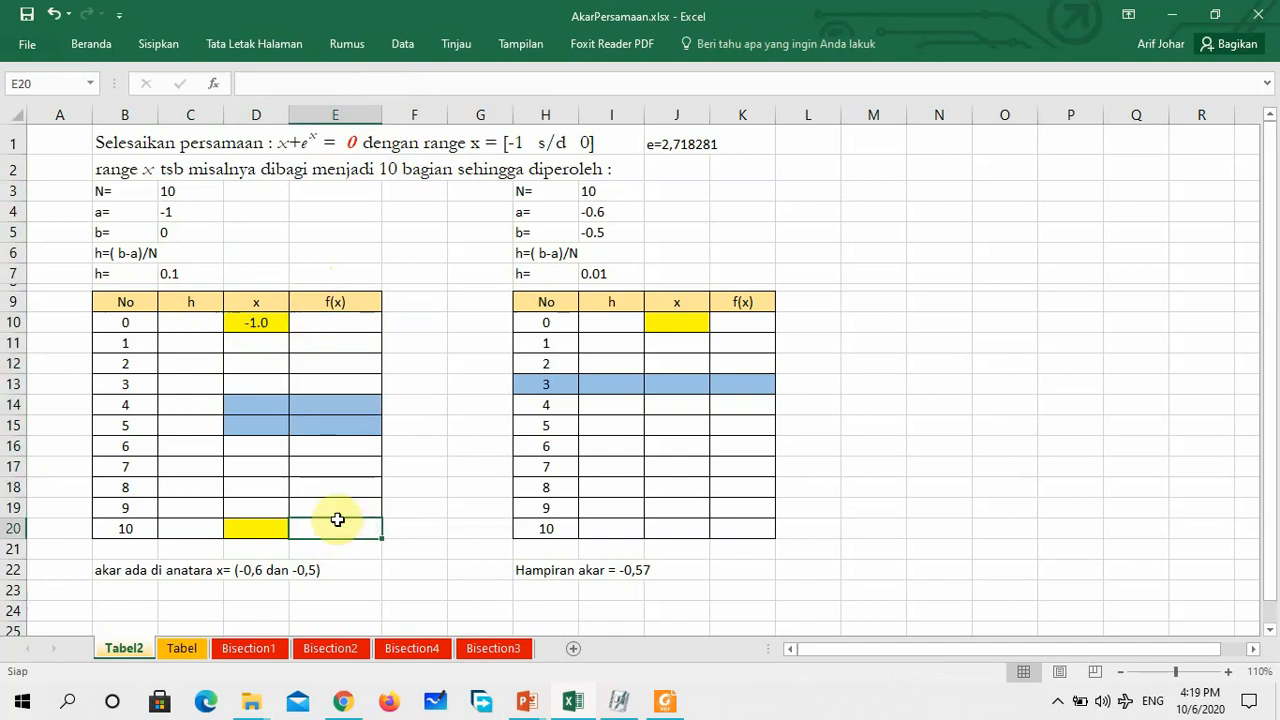
Enter the step size 0.1 in C10 and copy it down the h column through C20
left_click(191, 321)
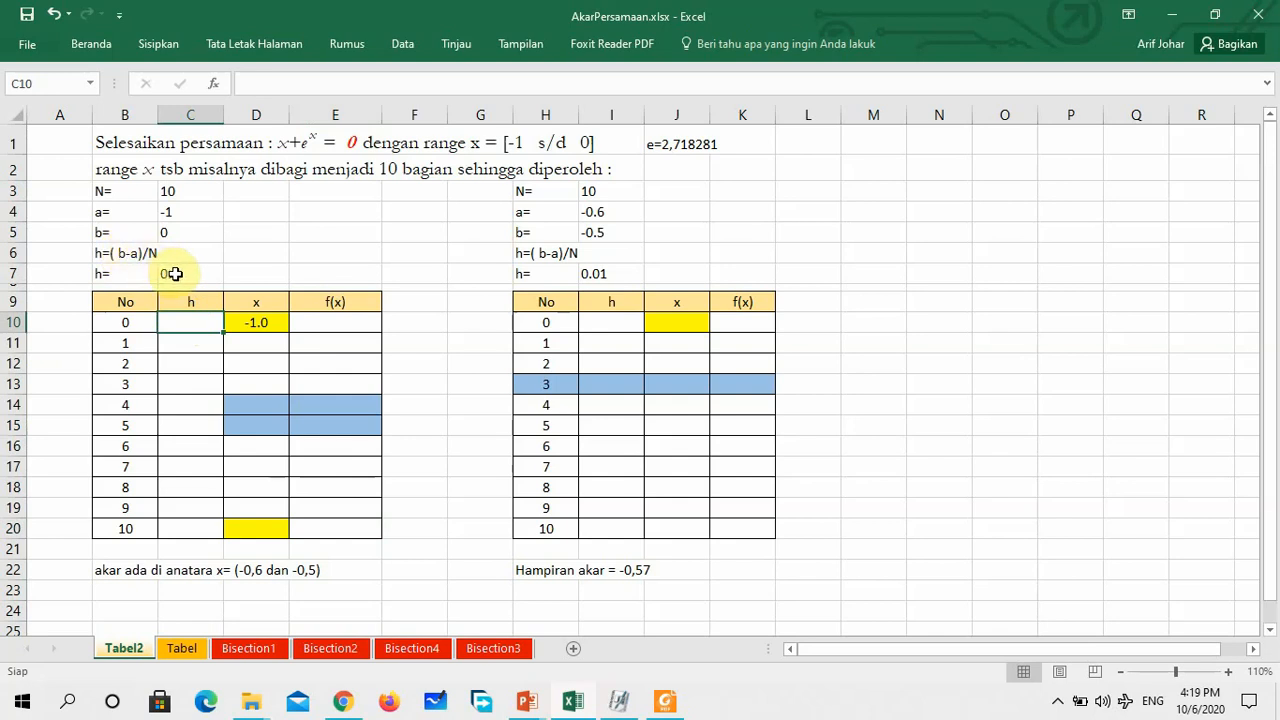
type("0.")
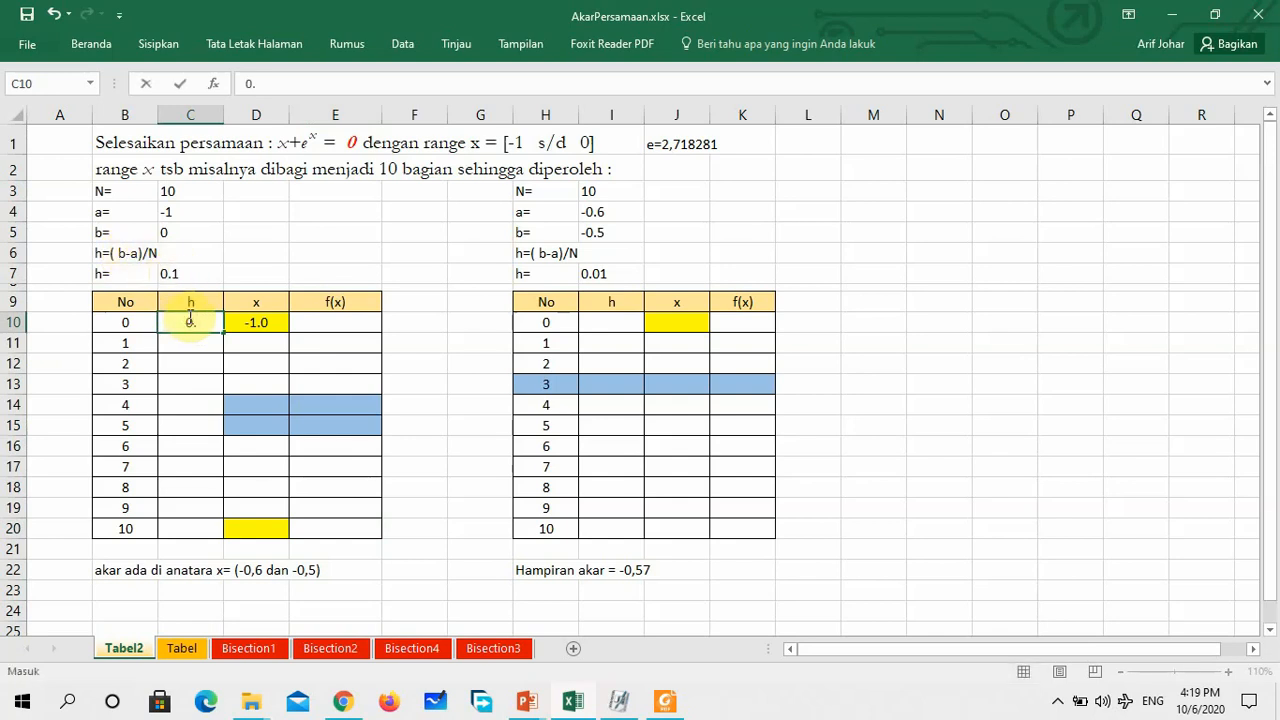
key("Return")
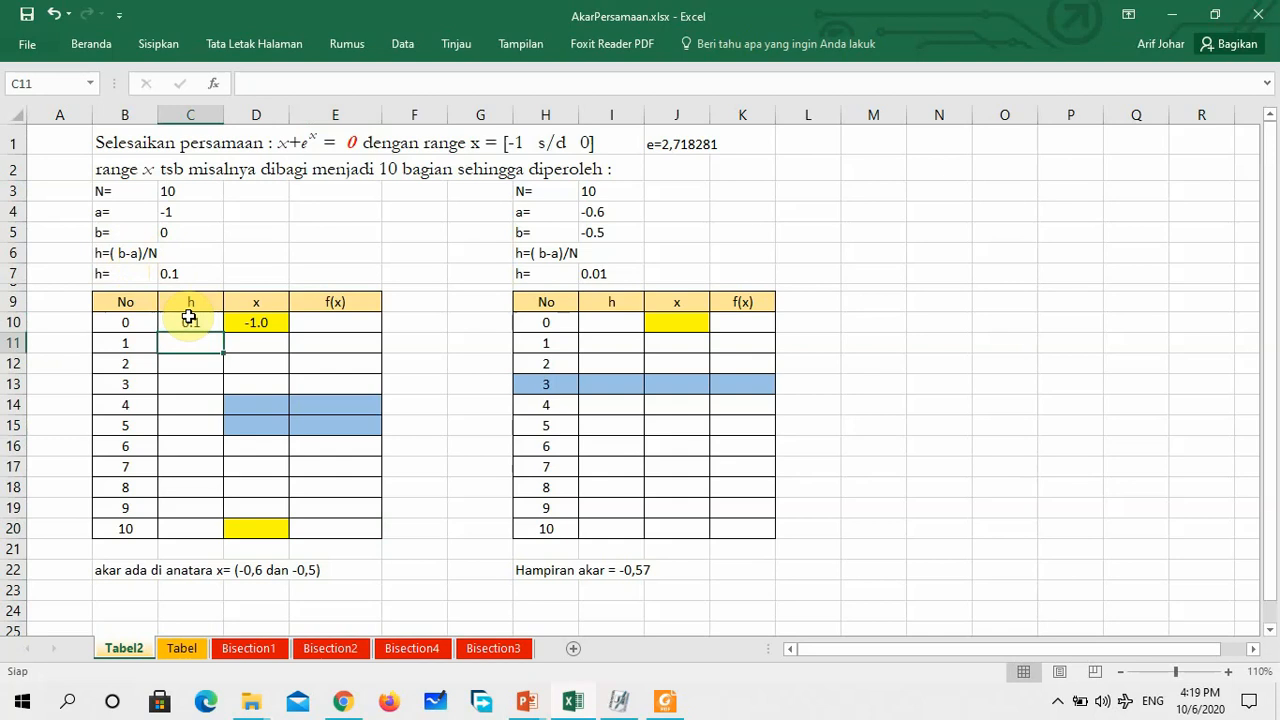
left_click(195, 320)
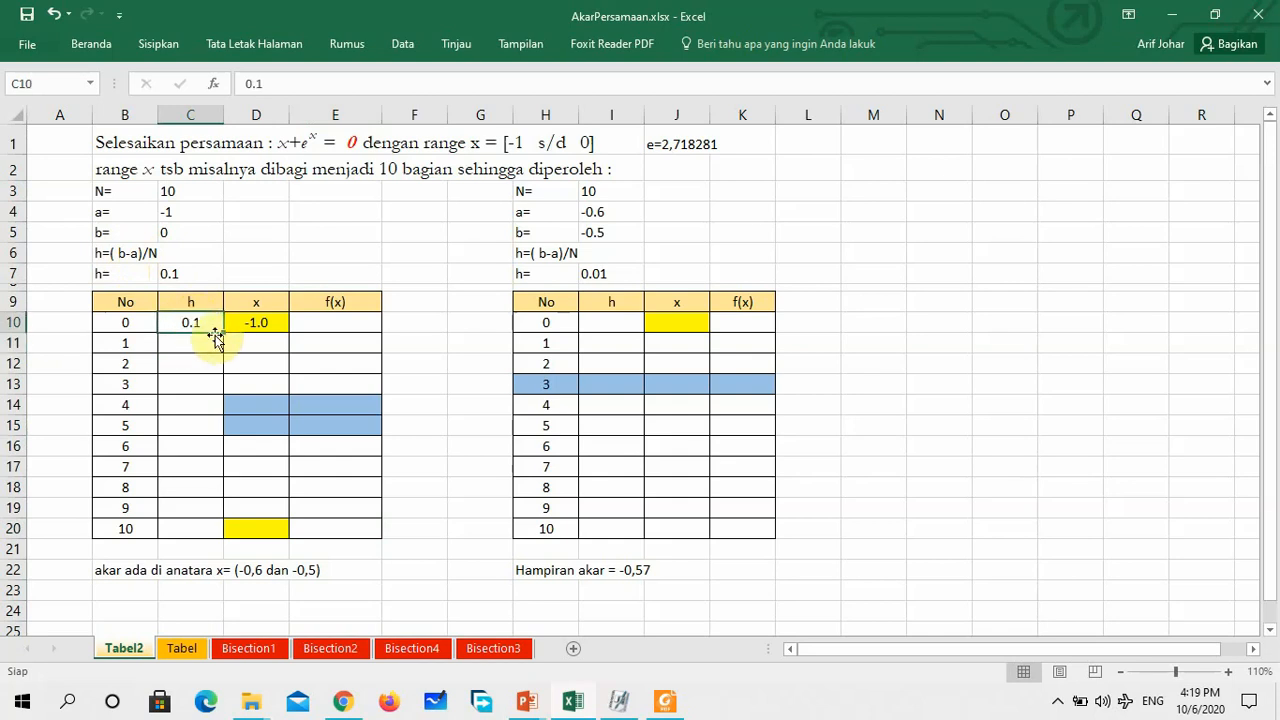
left_click_drag(215, 360, 205, 539)
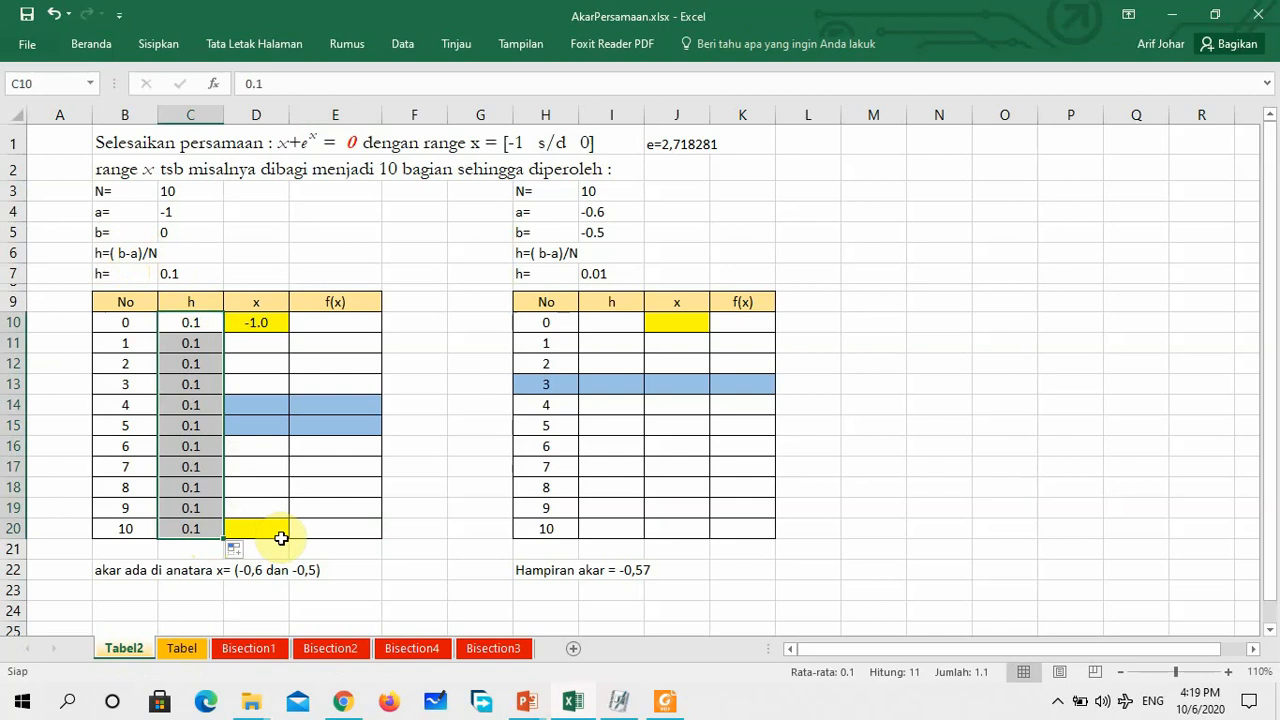
left_click(398, 325)
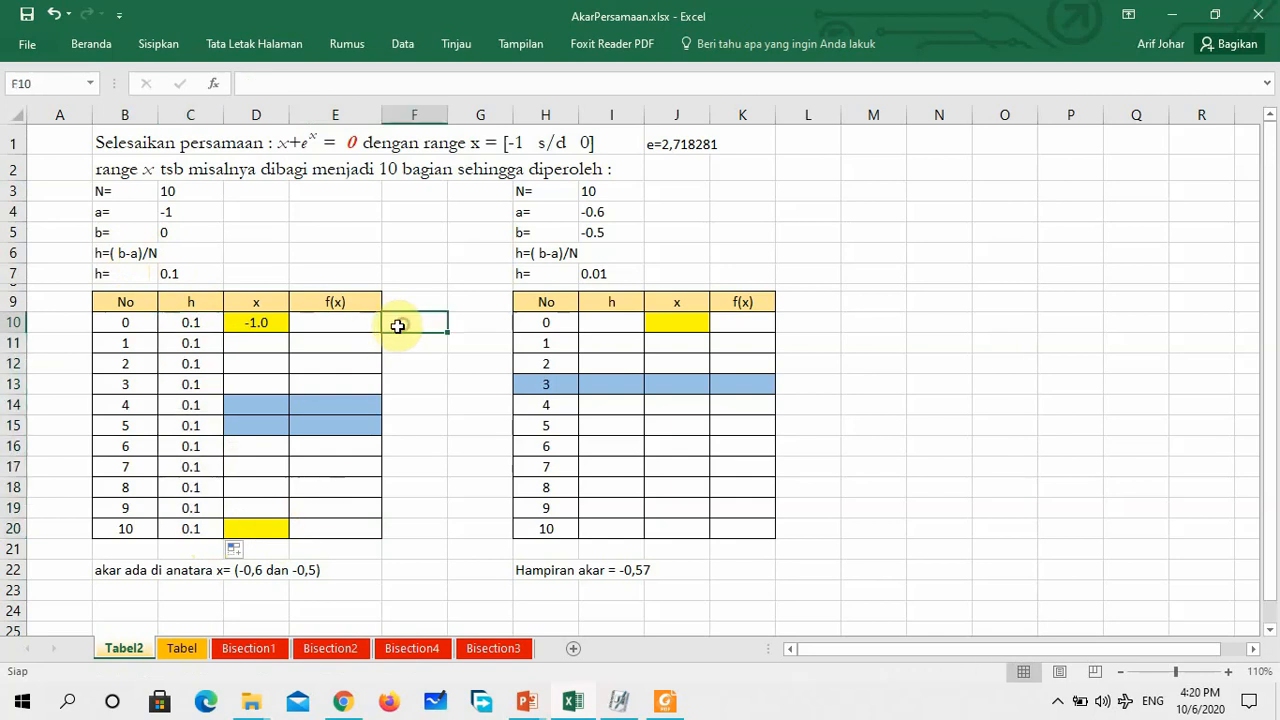
Calculate the next x value in D11 with =C10+D10 and copy the formula down through D20
left_click(243, 341)
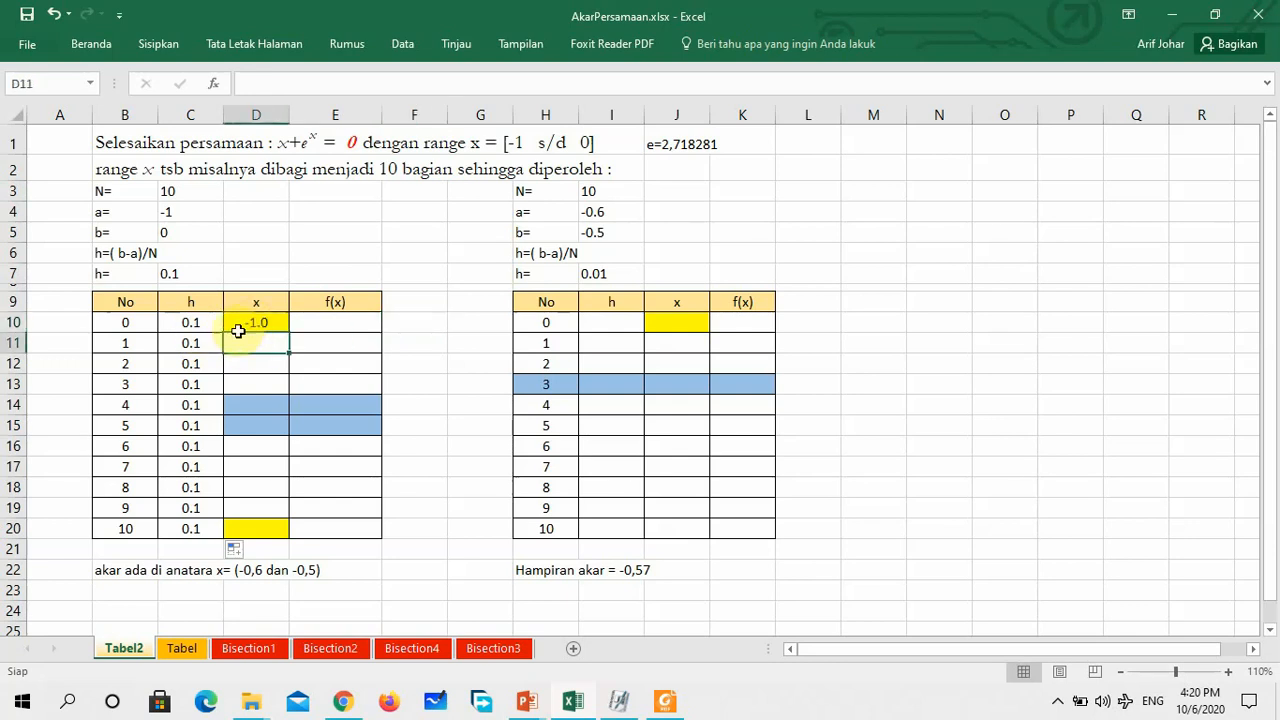
type("=")
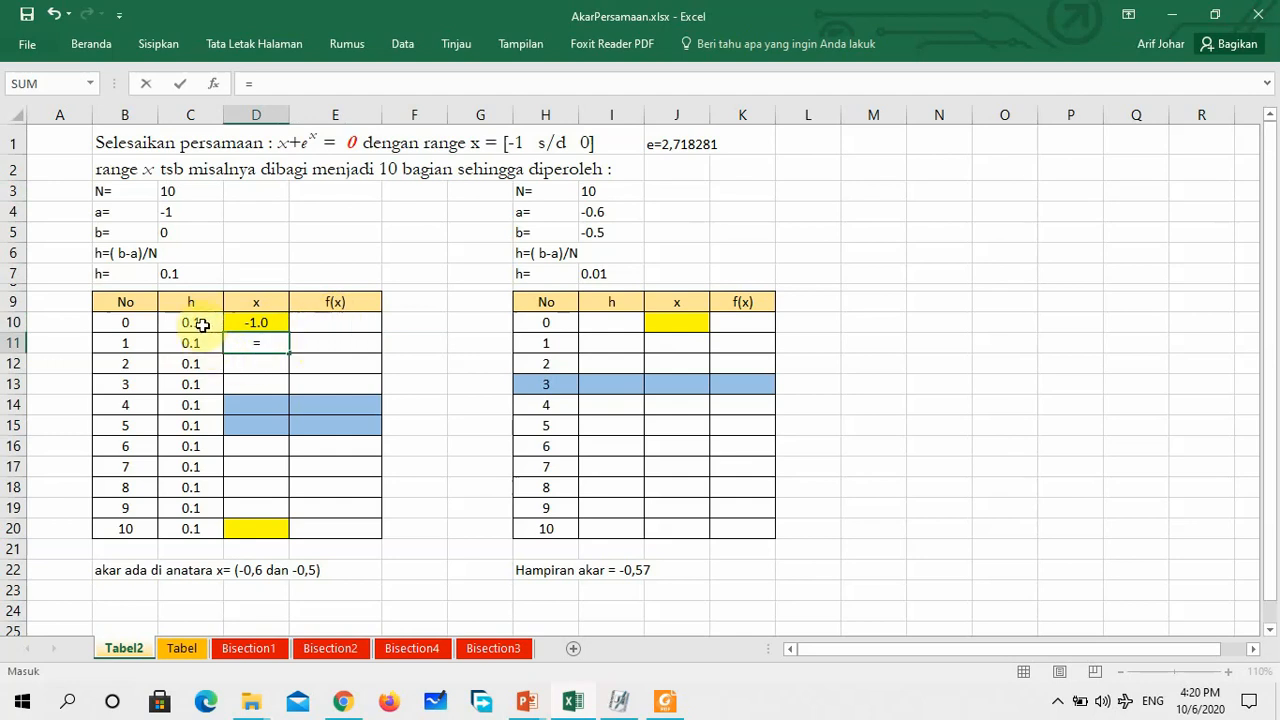
left_click(200, 325)
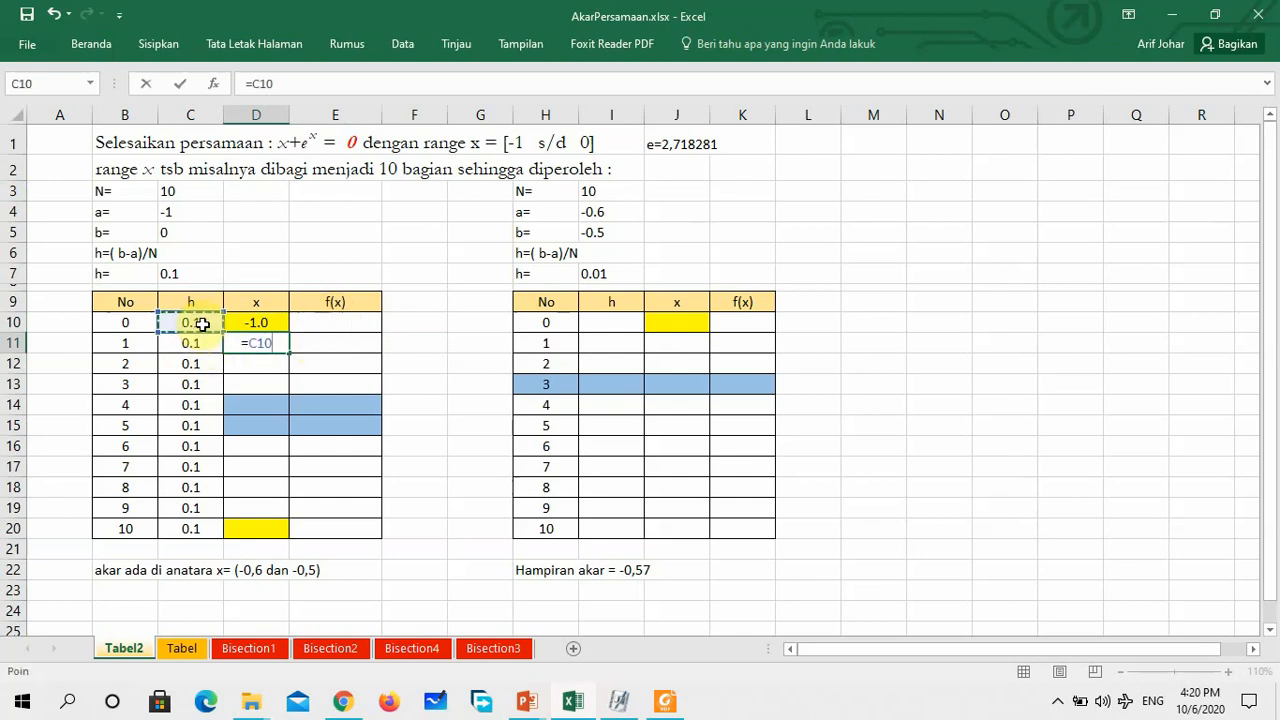
type("+")
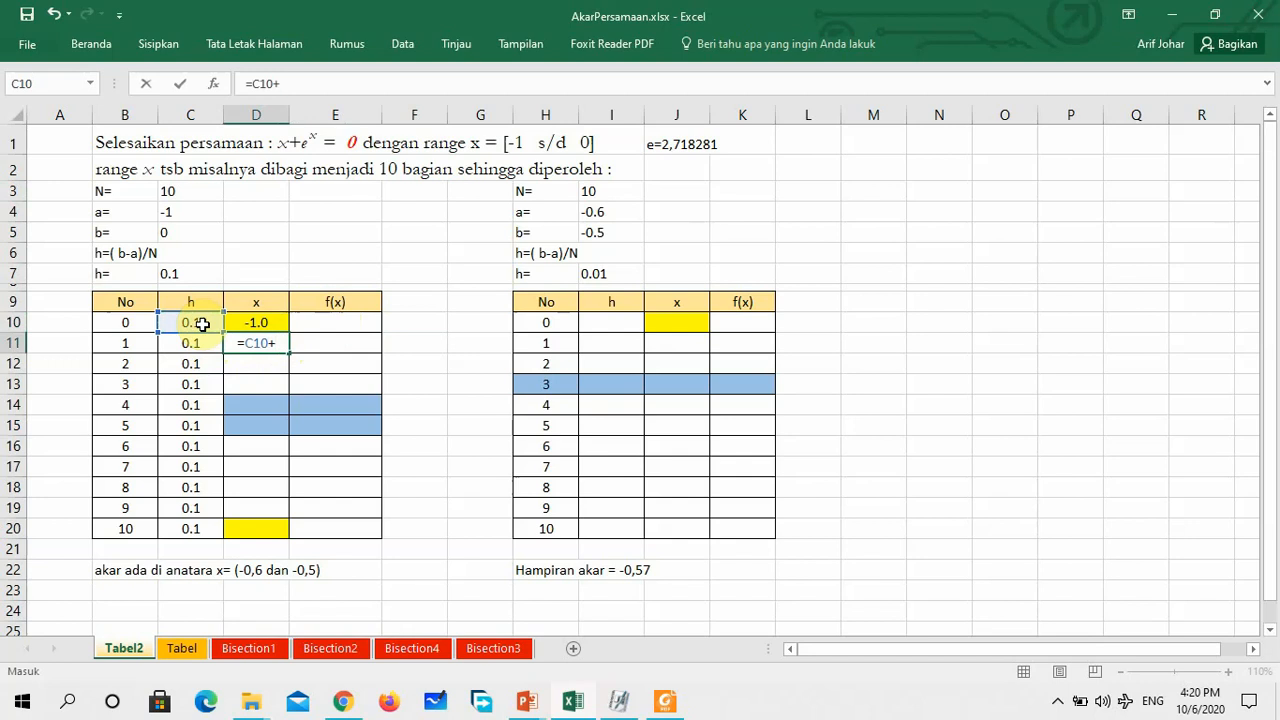
left_click(265, 322)
key("Return")
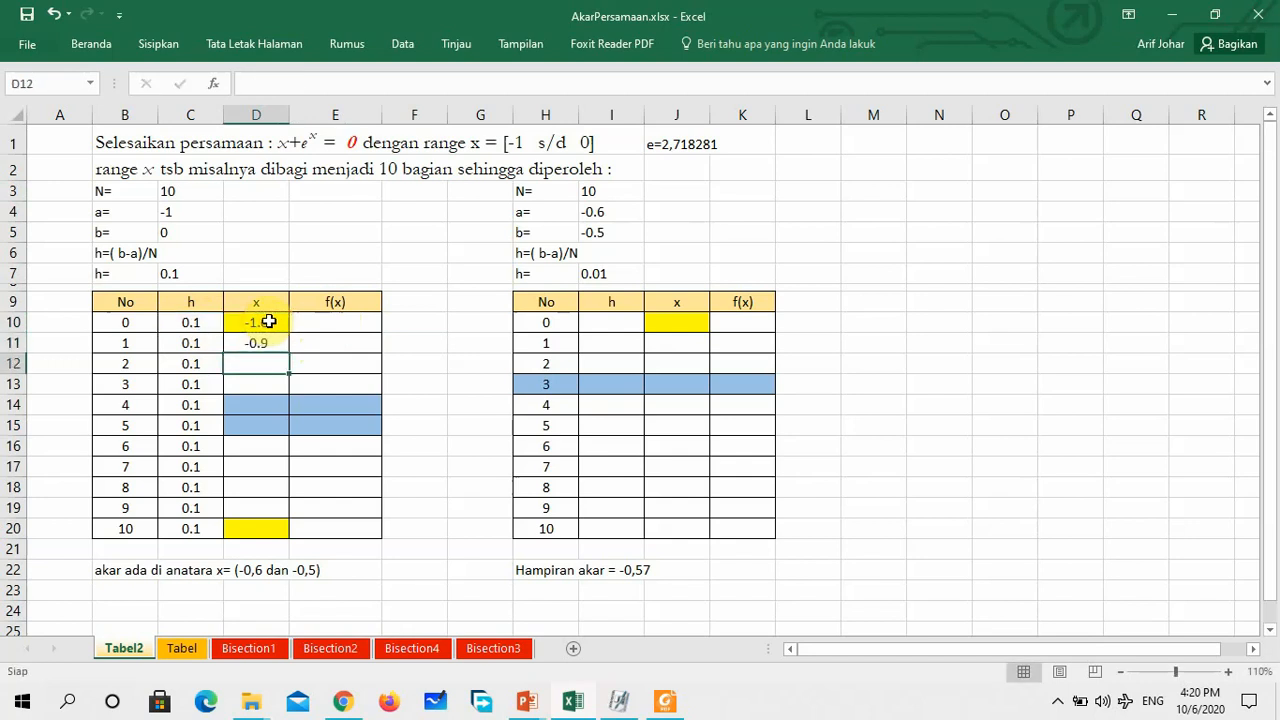
left_click(268, 343)
left_click_drag(287, 352, 255, 539)
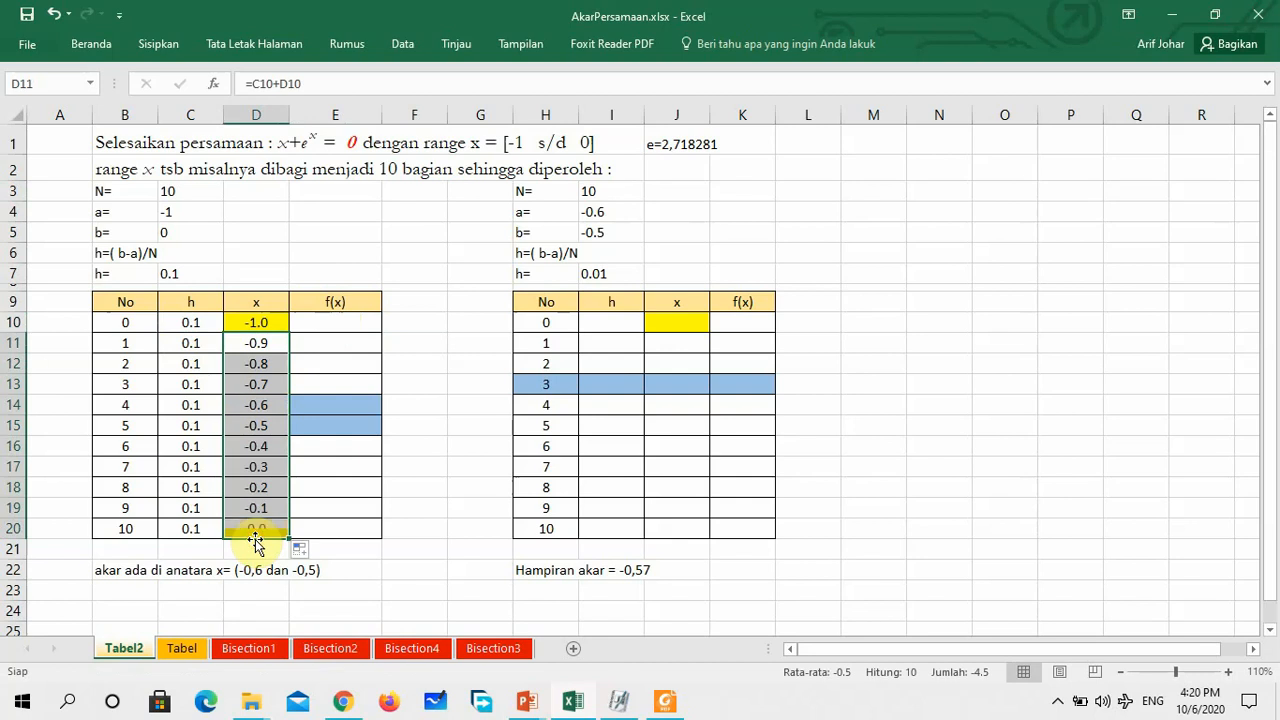
left_click(357, 551)
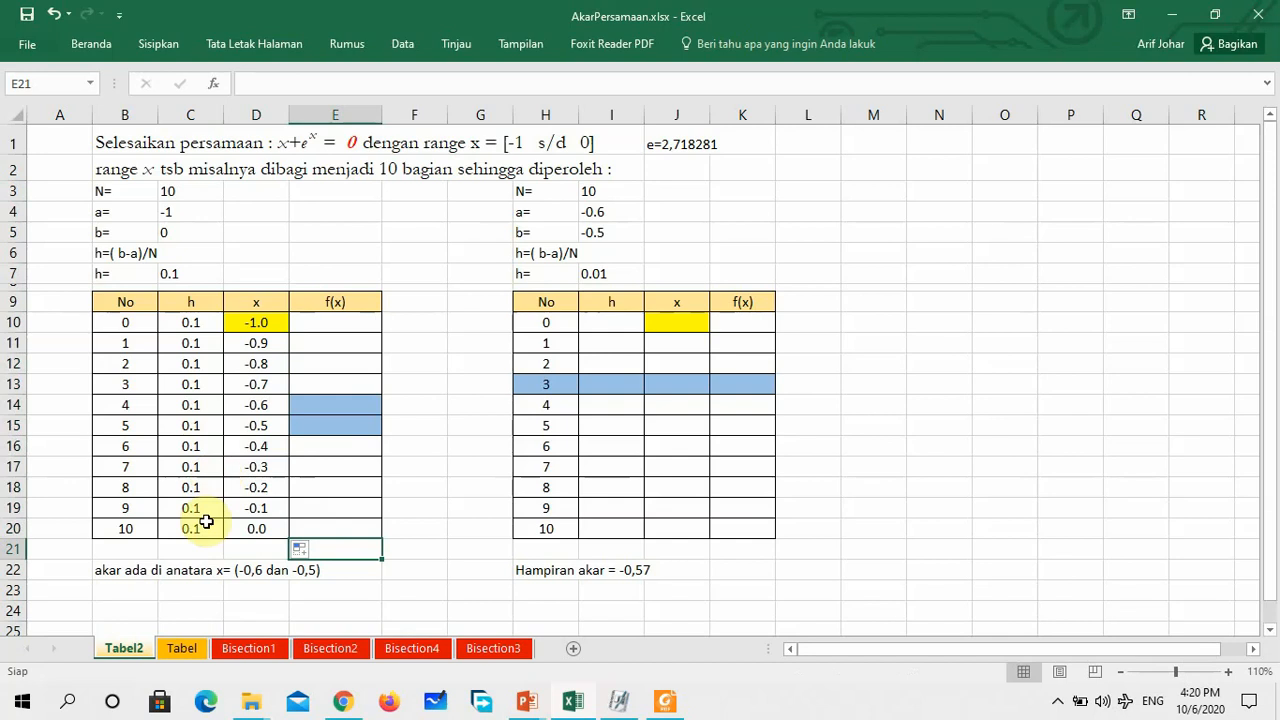
Fill the last x cell of the first table, D20, with yellow
left_click(254, 529)
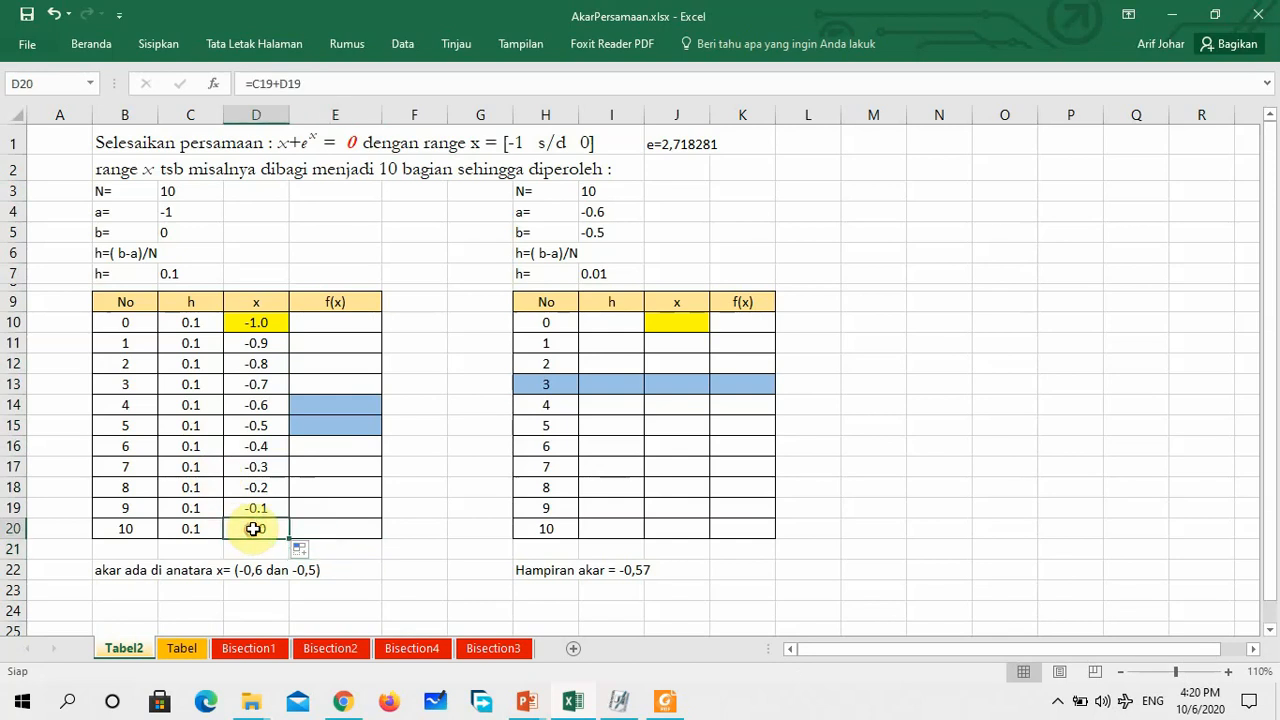
left_click(100, 44)
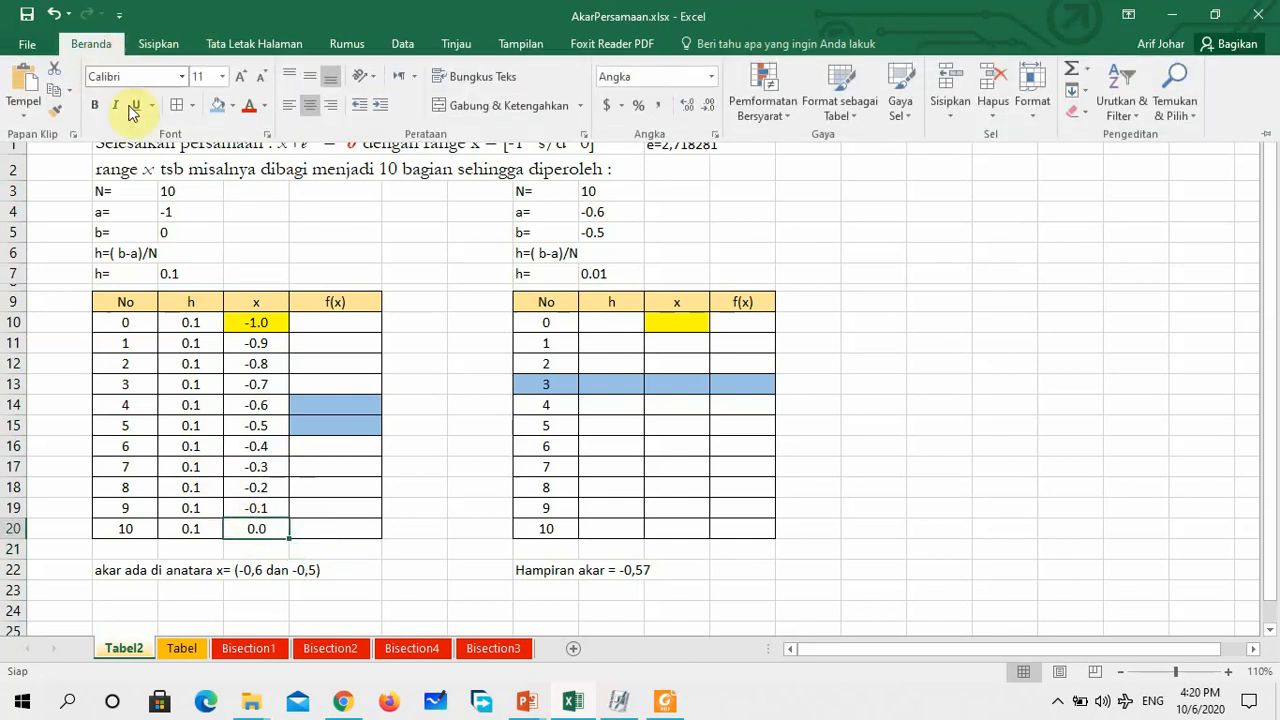
left_click(231, 111)
left_click(270, 249)
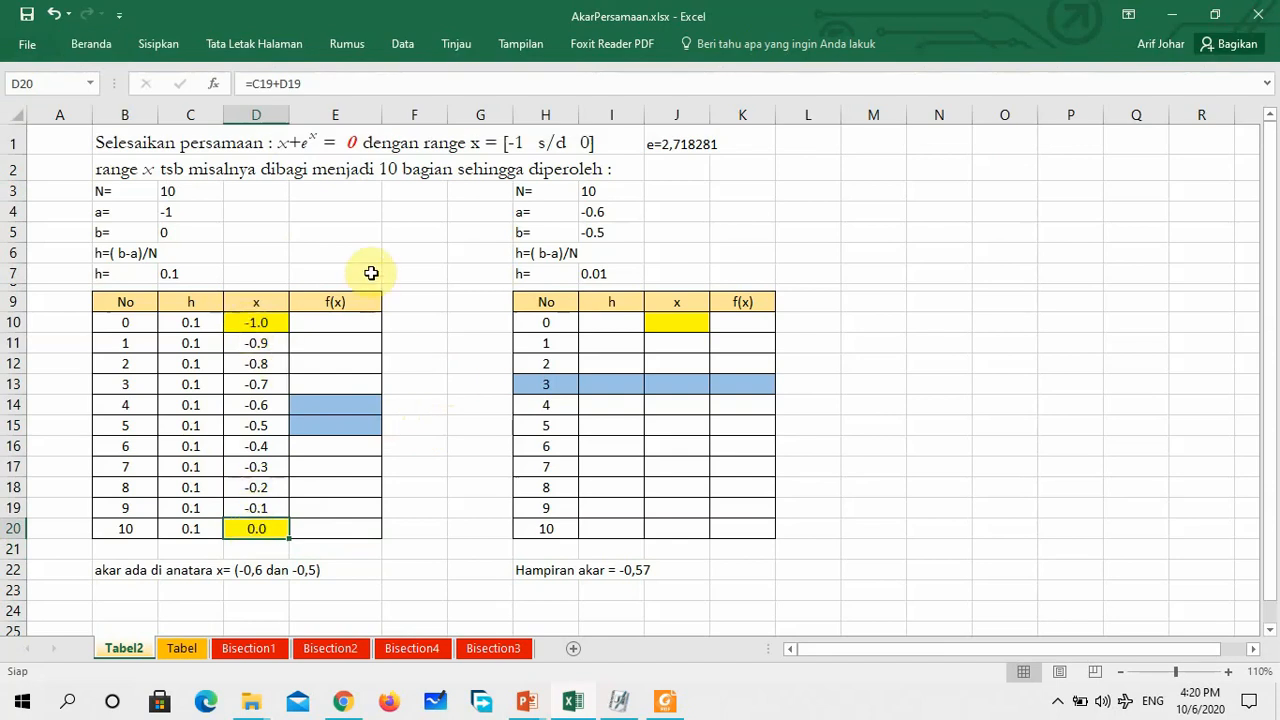
Enter the f(x) formula =D10+2.718281^D10 in E10 and copy it down through E20
left_click(339, 322)
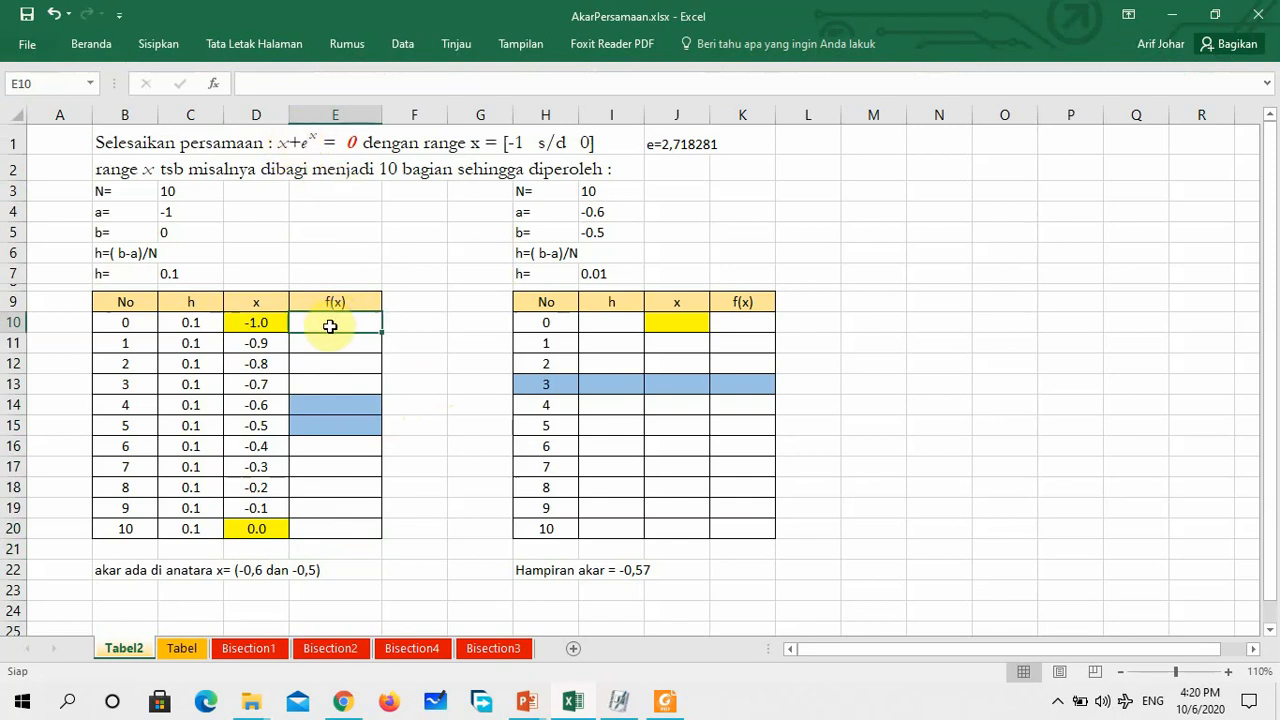
type("=")
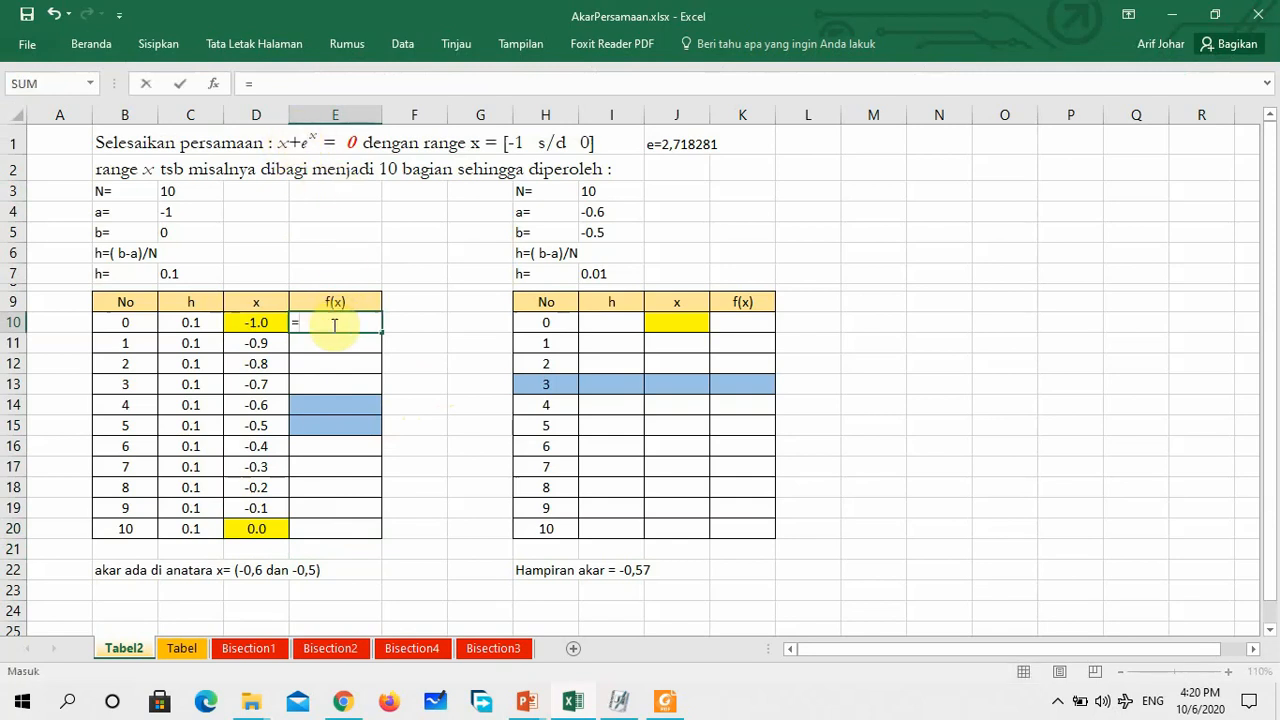
left_click(264, 327)
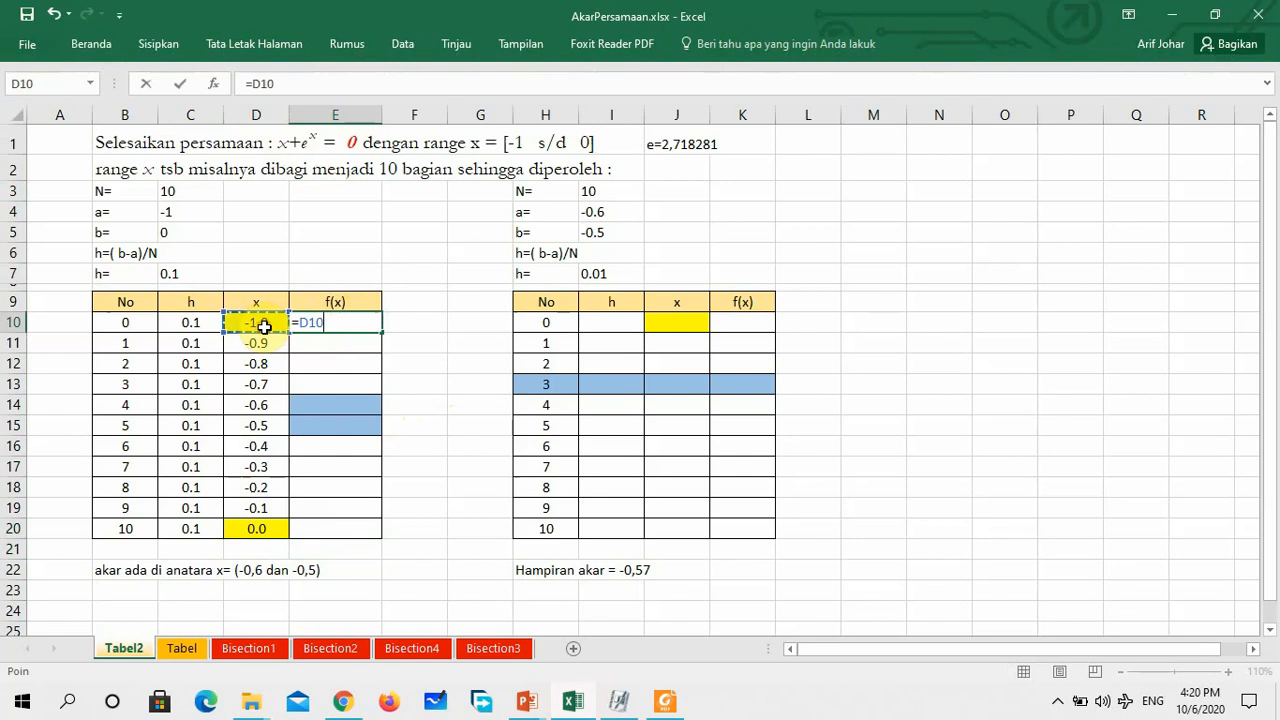
type("+")
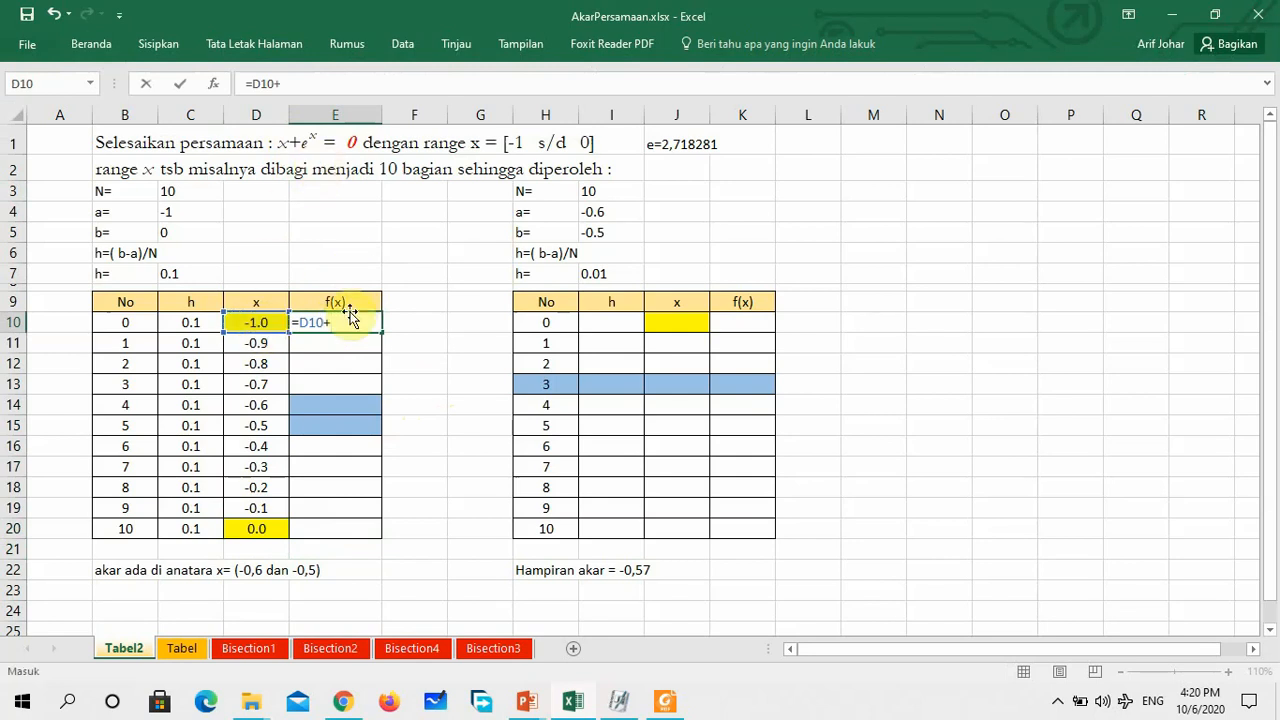
type("2.718281^")
left_click(271, 326)
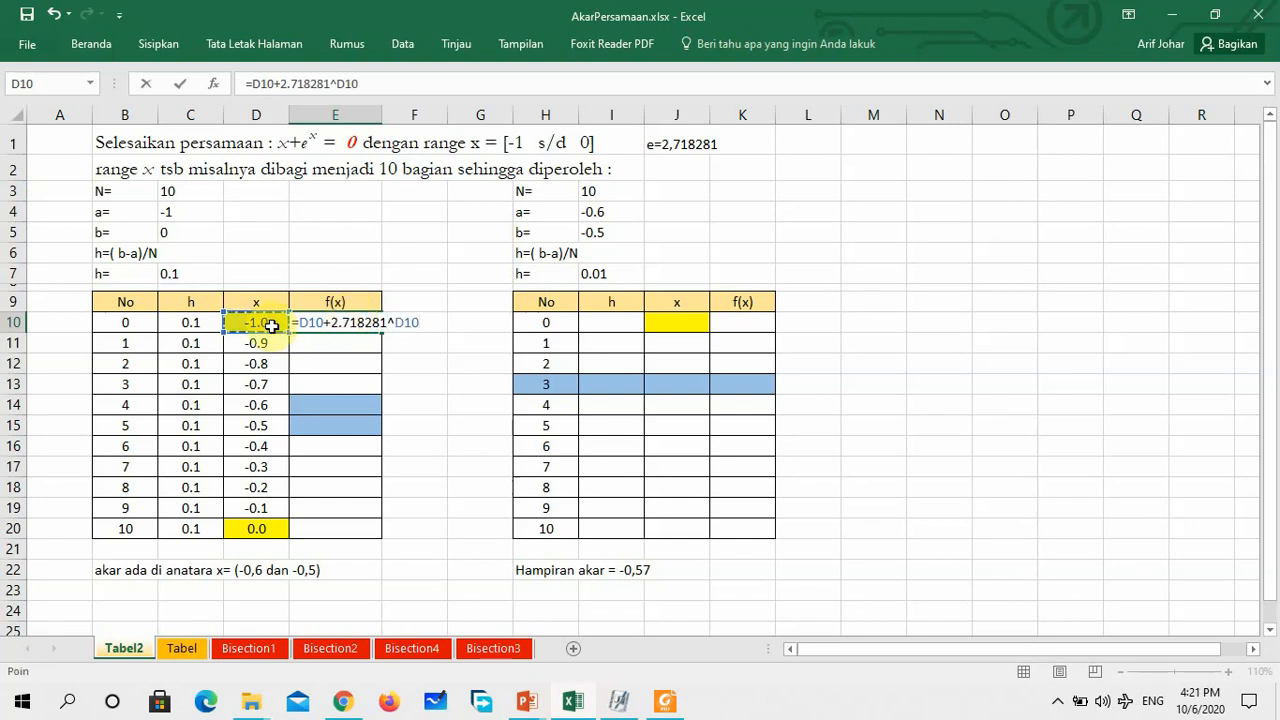
key("Return")
left_click(355, 322)
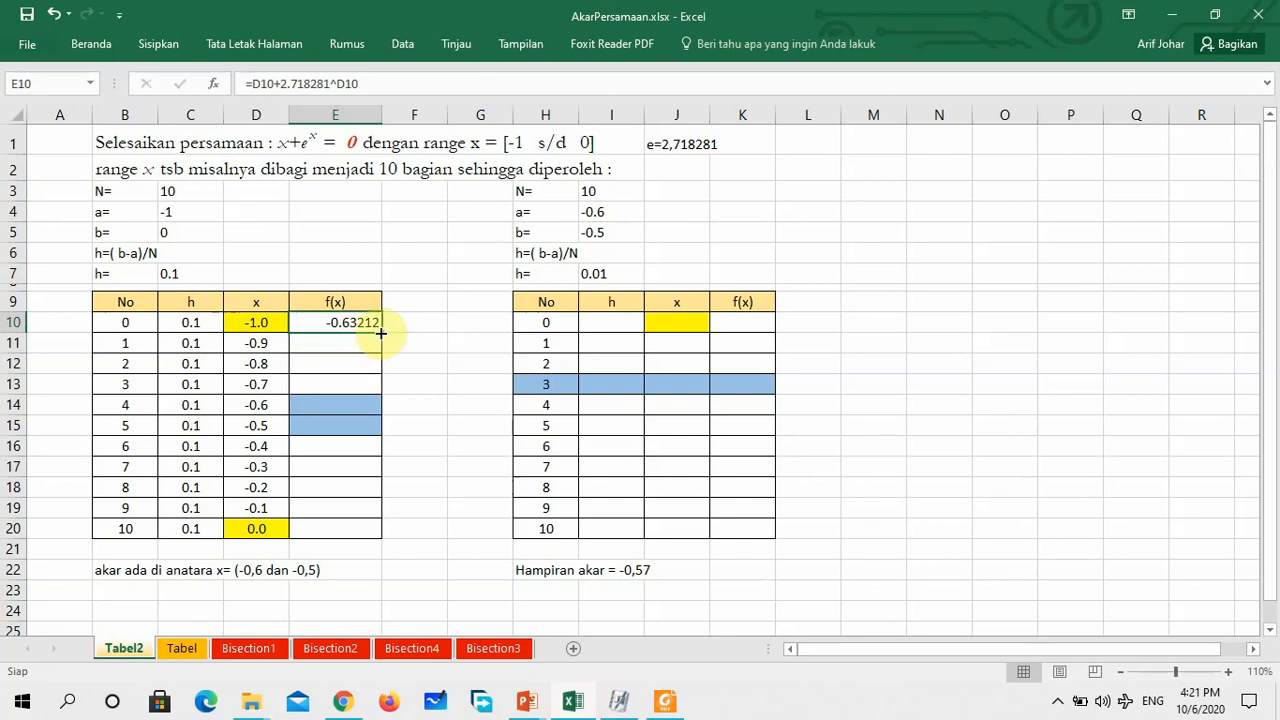
left_click_drag(381, 332, 360, 537)
left_click(428, 515)
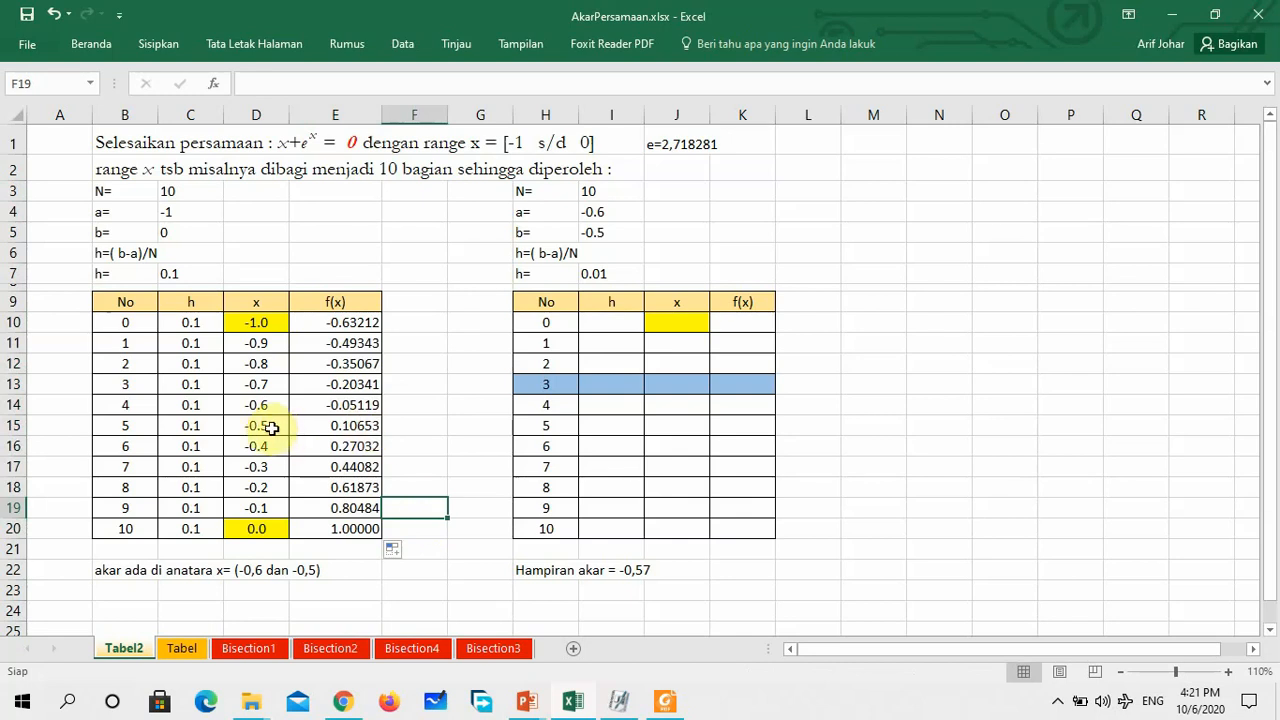
Fill the x and f(x) cells of rows 4 and 5 in the first table, D14:E15, with light blue
left_click_drag(255, 404, 352, 424)
left_click(92, 44)
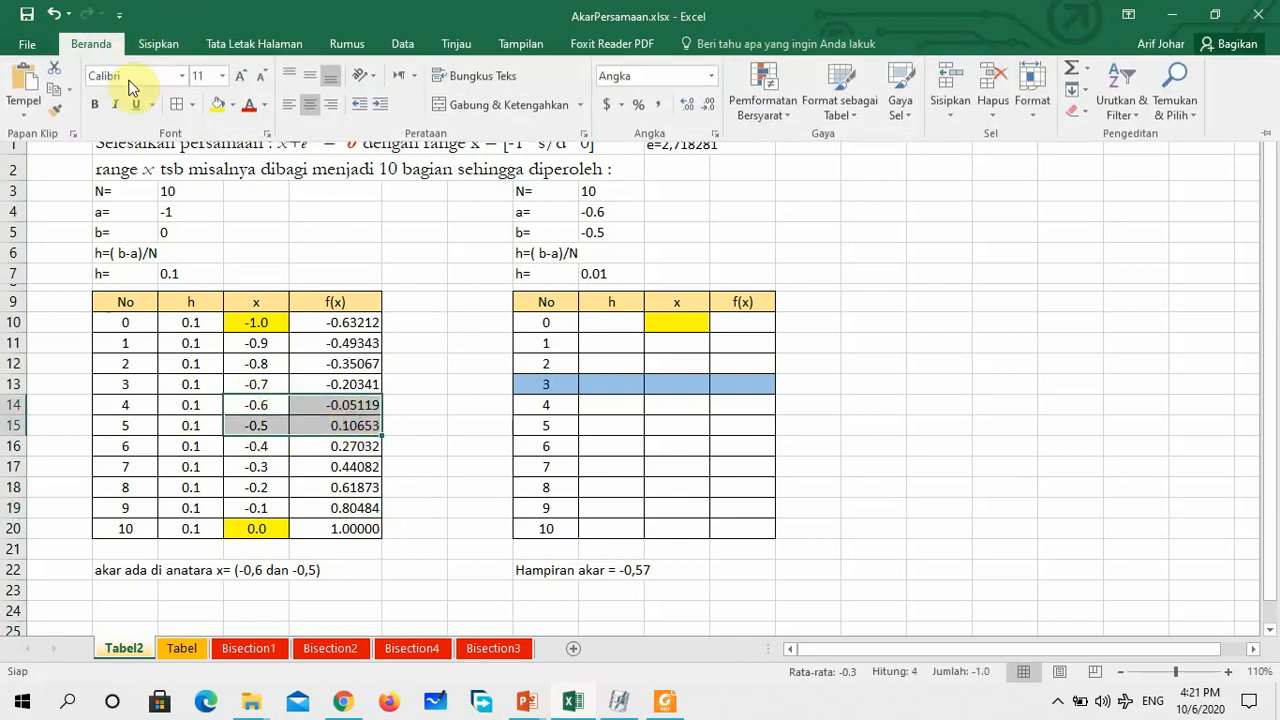
left_click(232, 106)
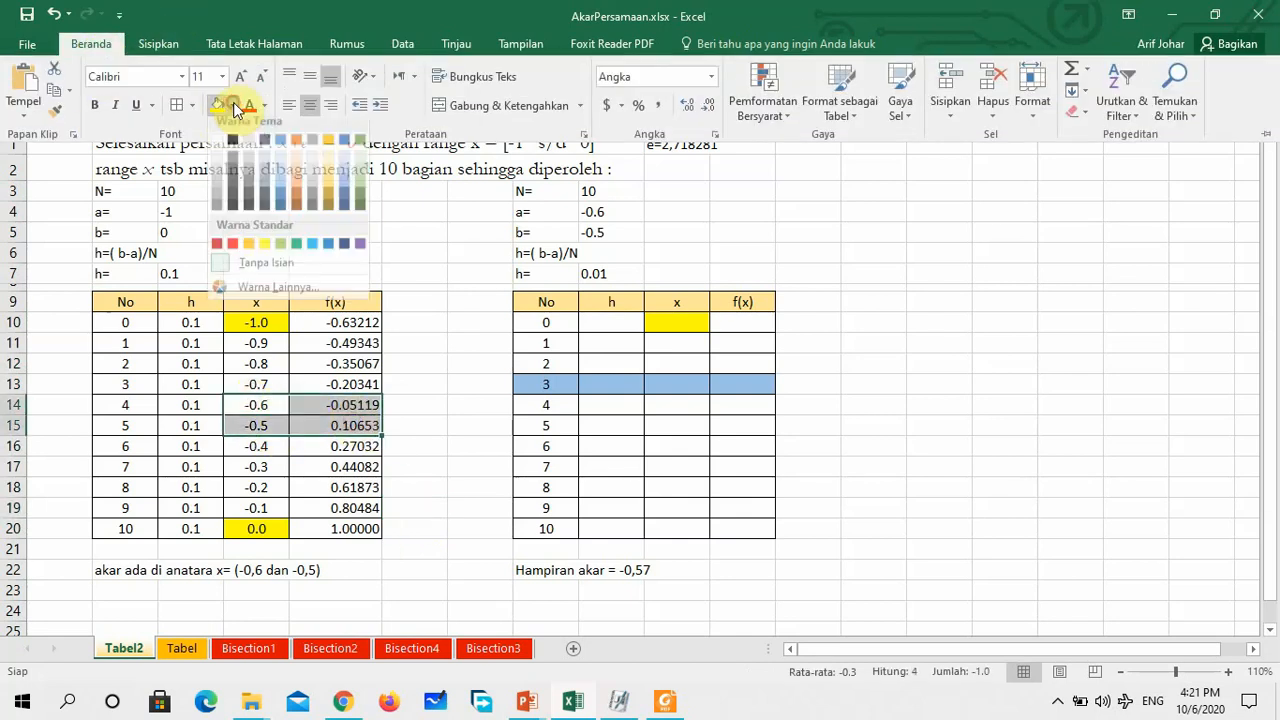
left_click(280, 199)
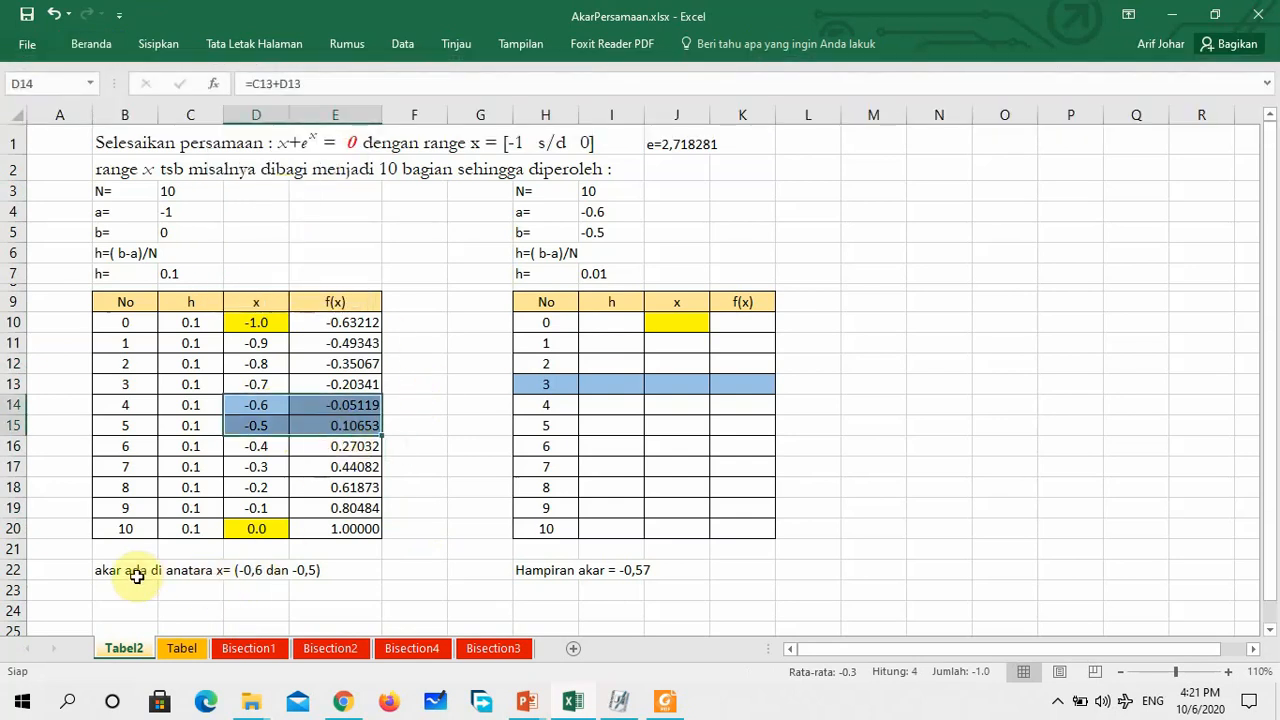
Correct the misspelled word in the B22 note so it reads "akar ada di antara x= (-0,6 dan -0,5)"
left_click_drag(100, 570, 338, 575)
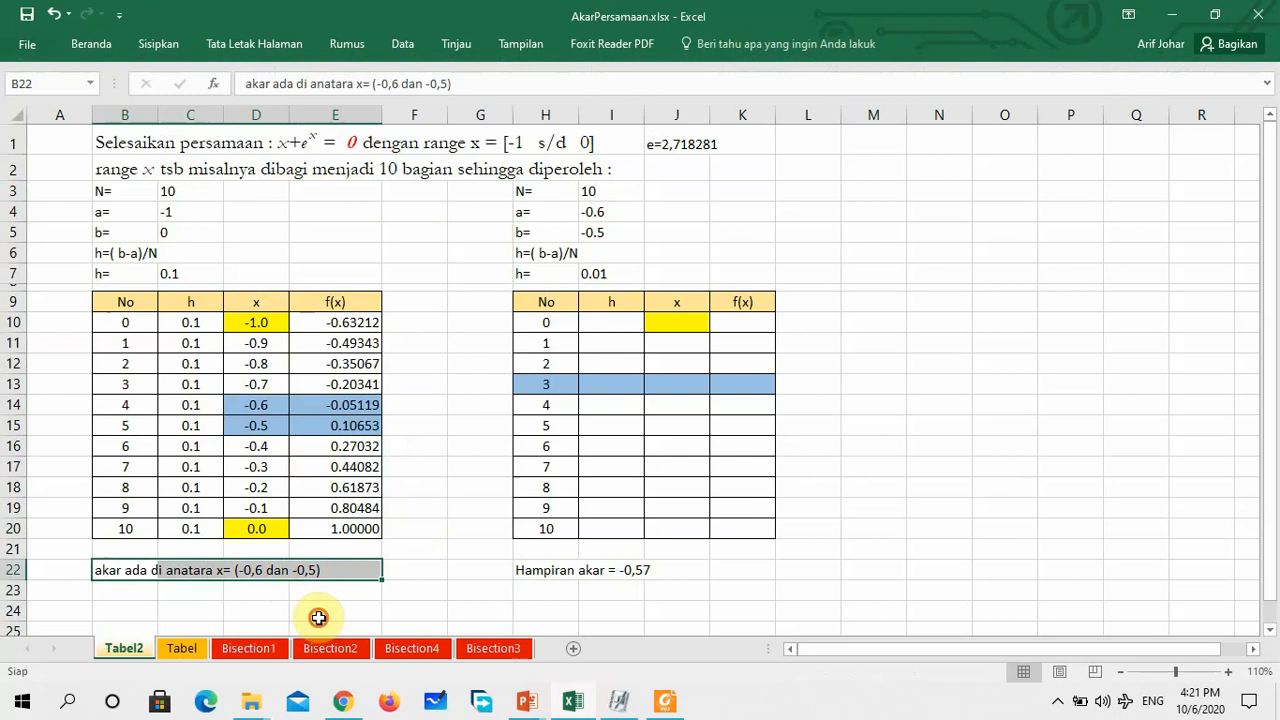
left_click(317, 613)
left_click(262, 570)
left_click(307, 568)
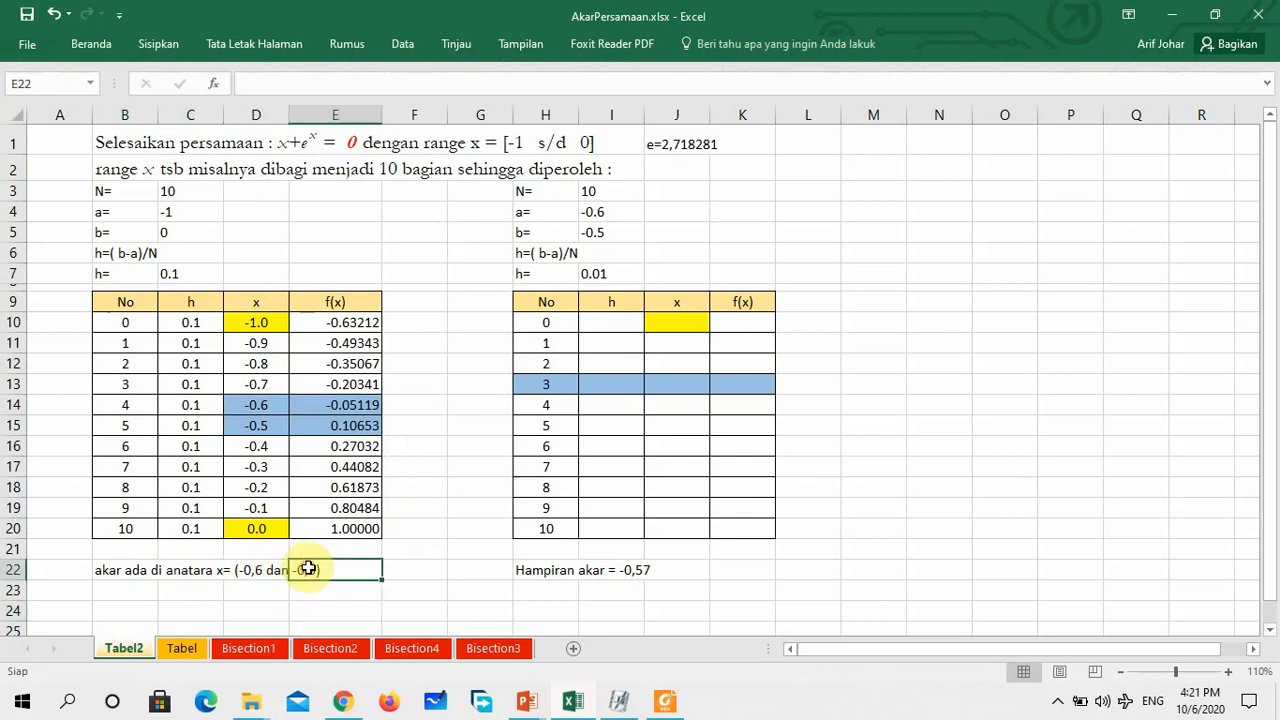
left_click(173, 588)
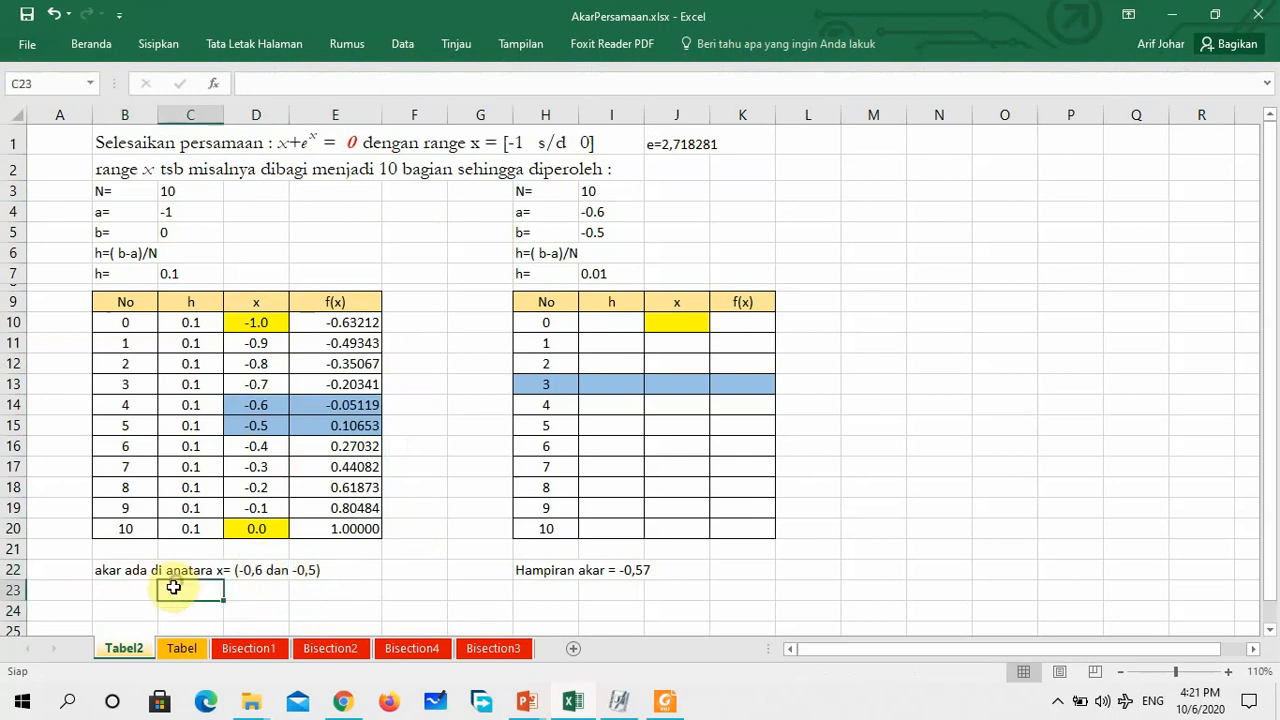
left_click(165, 570)
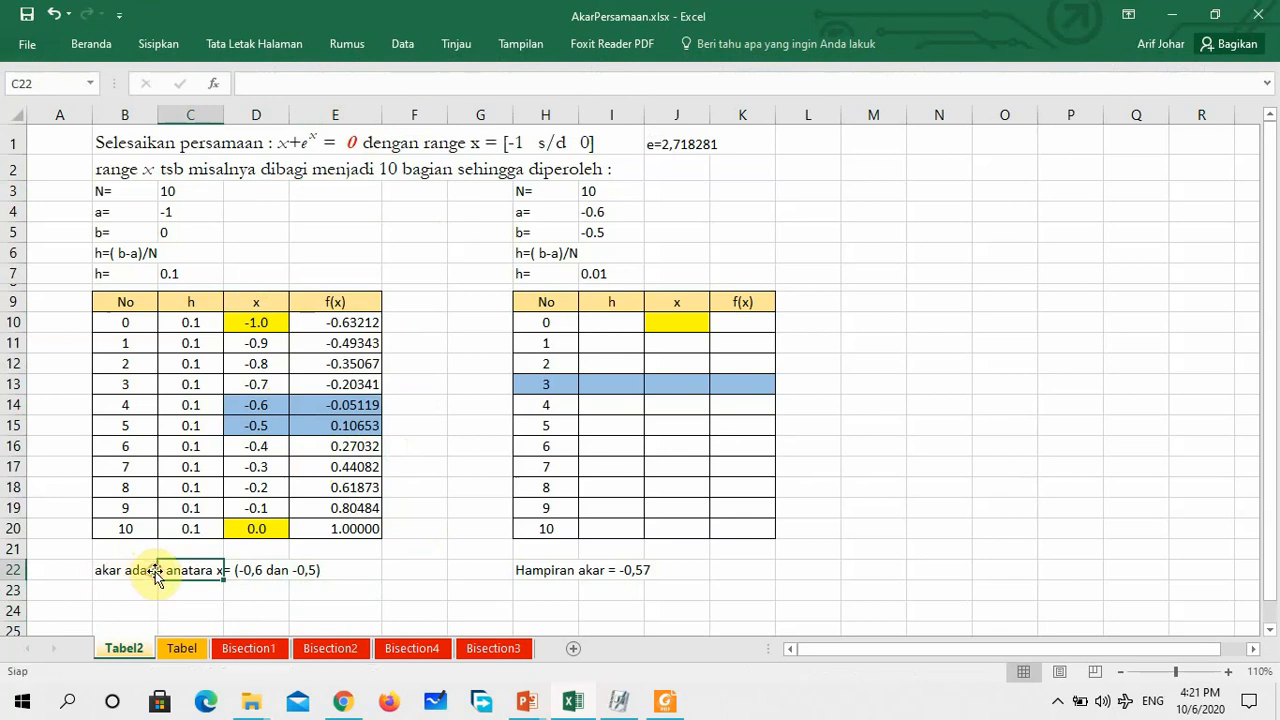
left_click(104, 573)
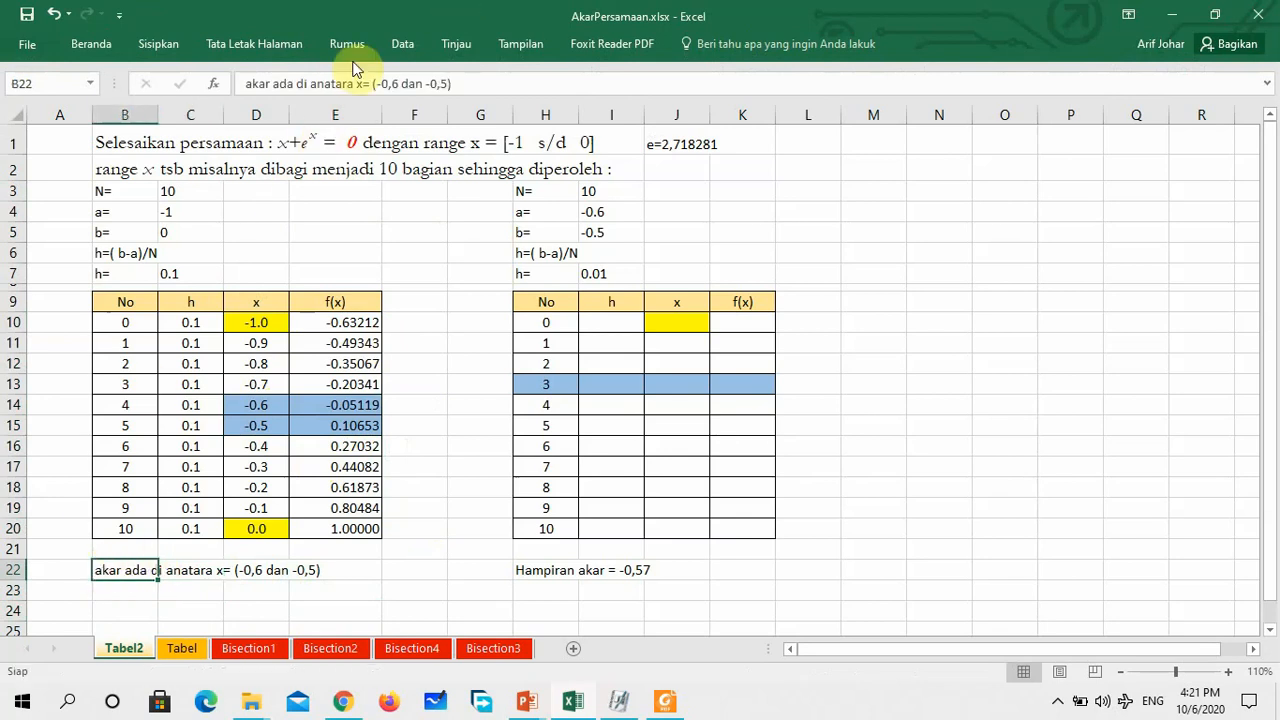
left_click(313, 86)
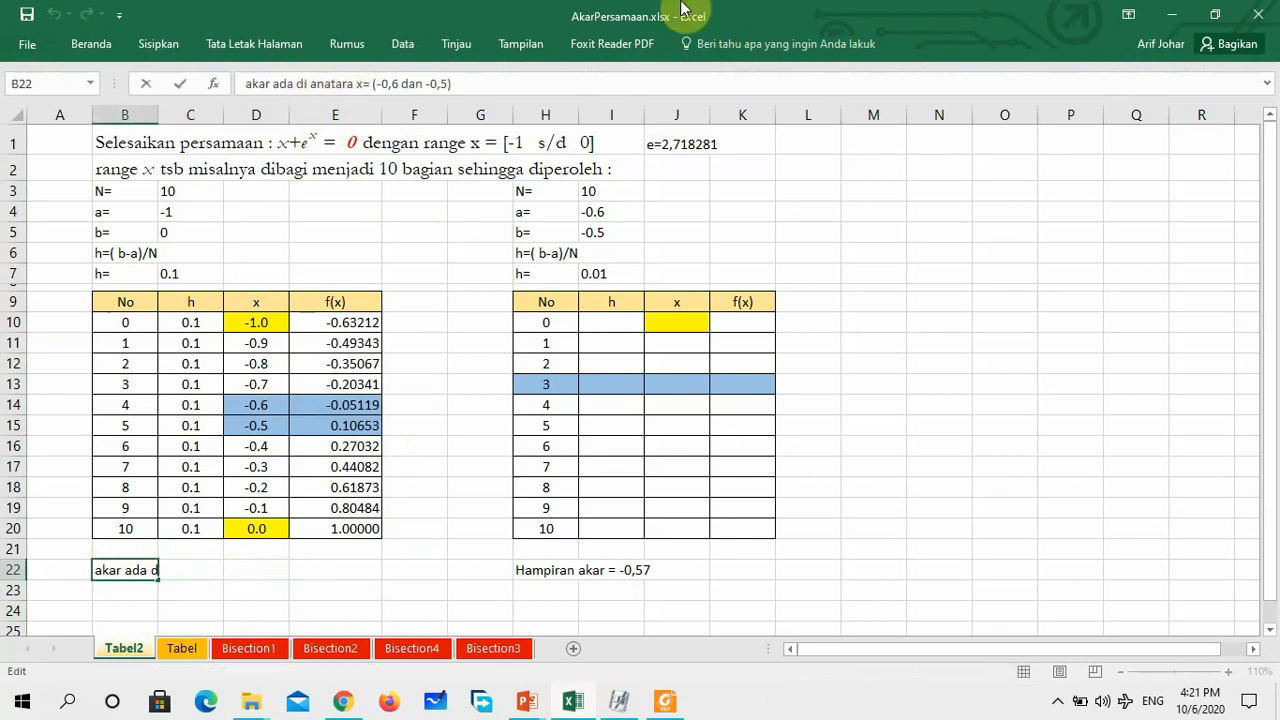
key("Right")
key("Right")
key("BackSpace")
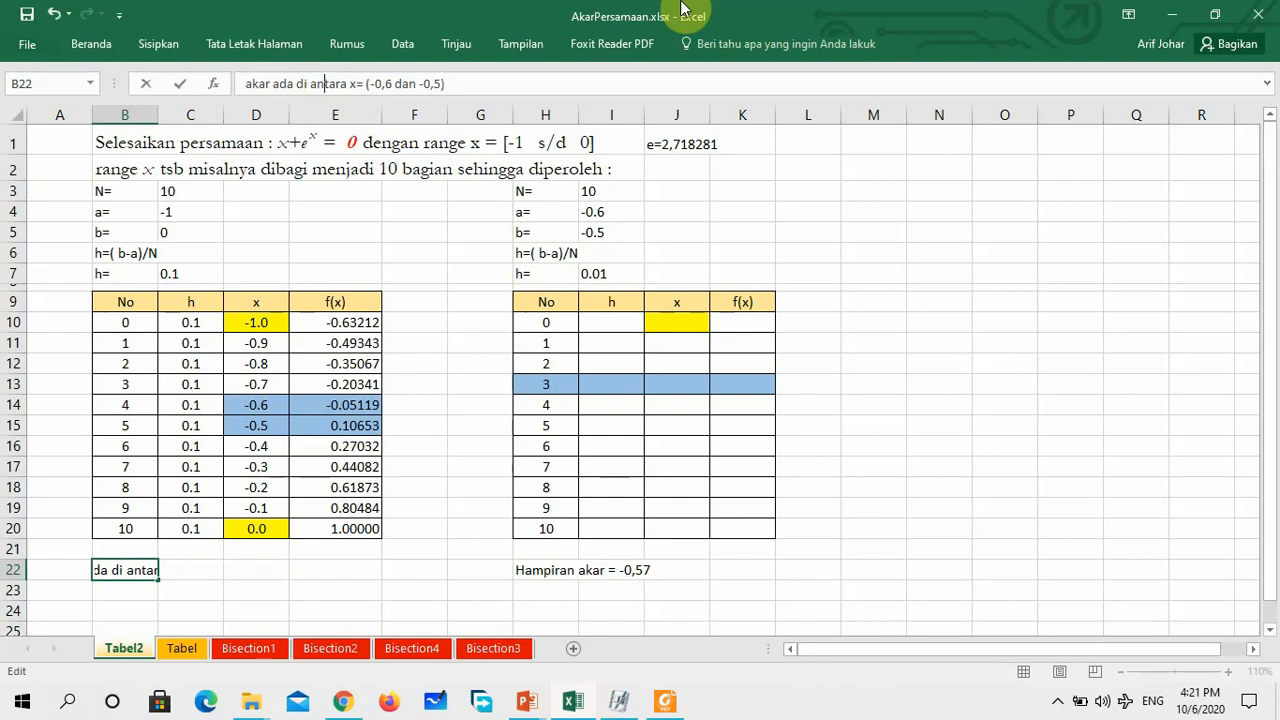
key("Return")
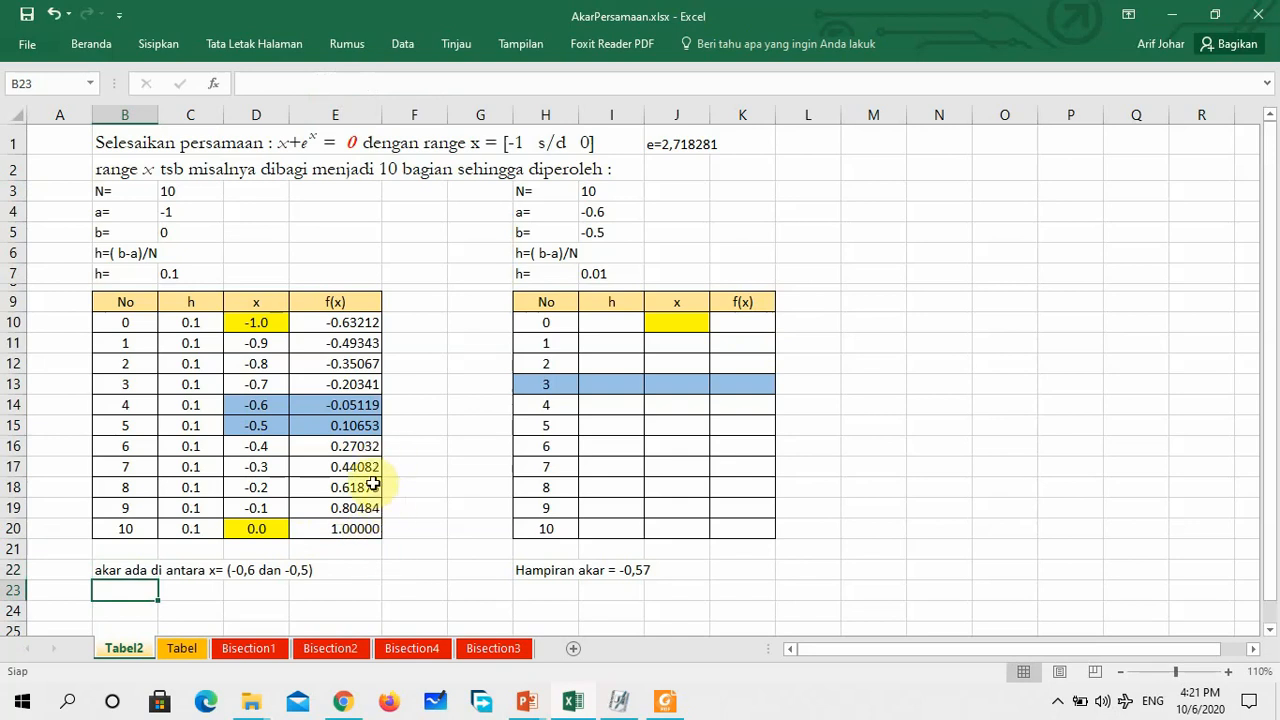
Enter the second table's first x value -0.6 in J10 and its last x value -0.5 in J20
left_click(262, 411)
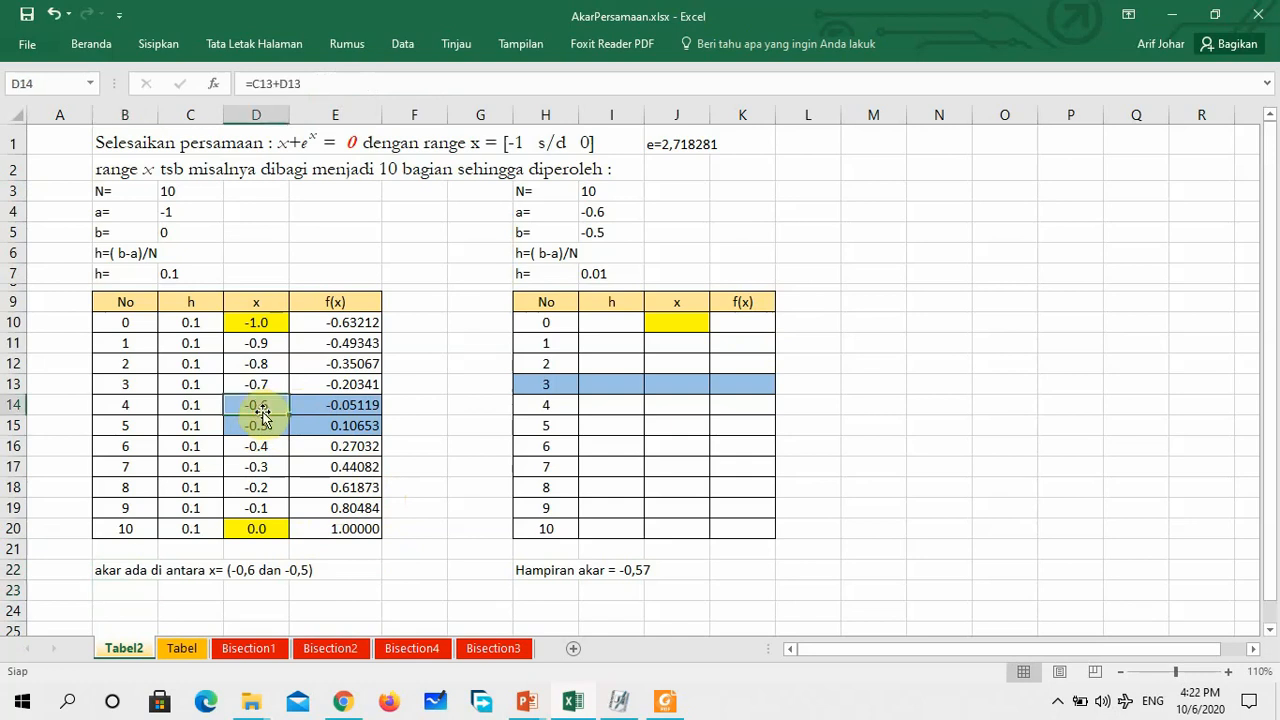
left_click(677, 318)
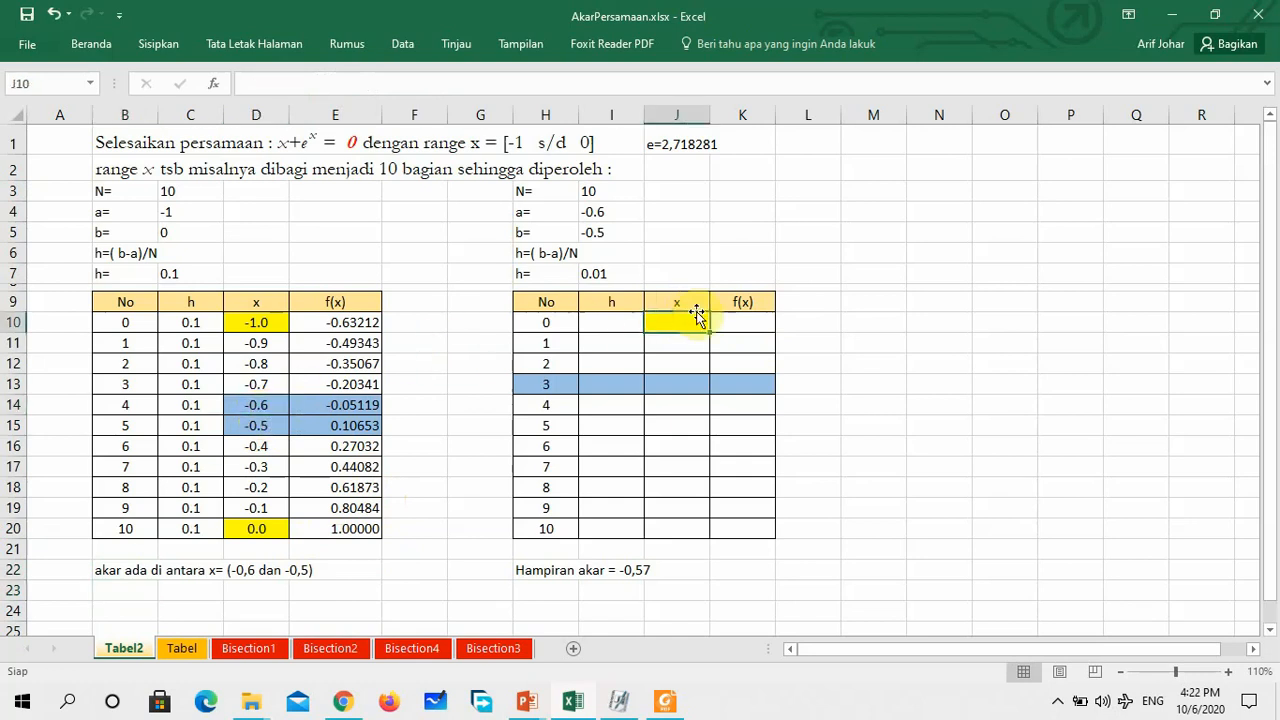
type("-0.6000")
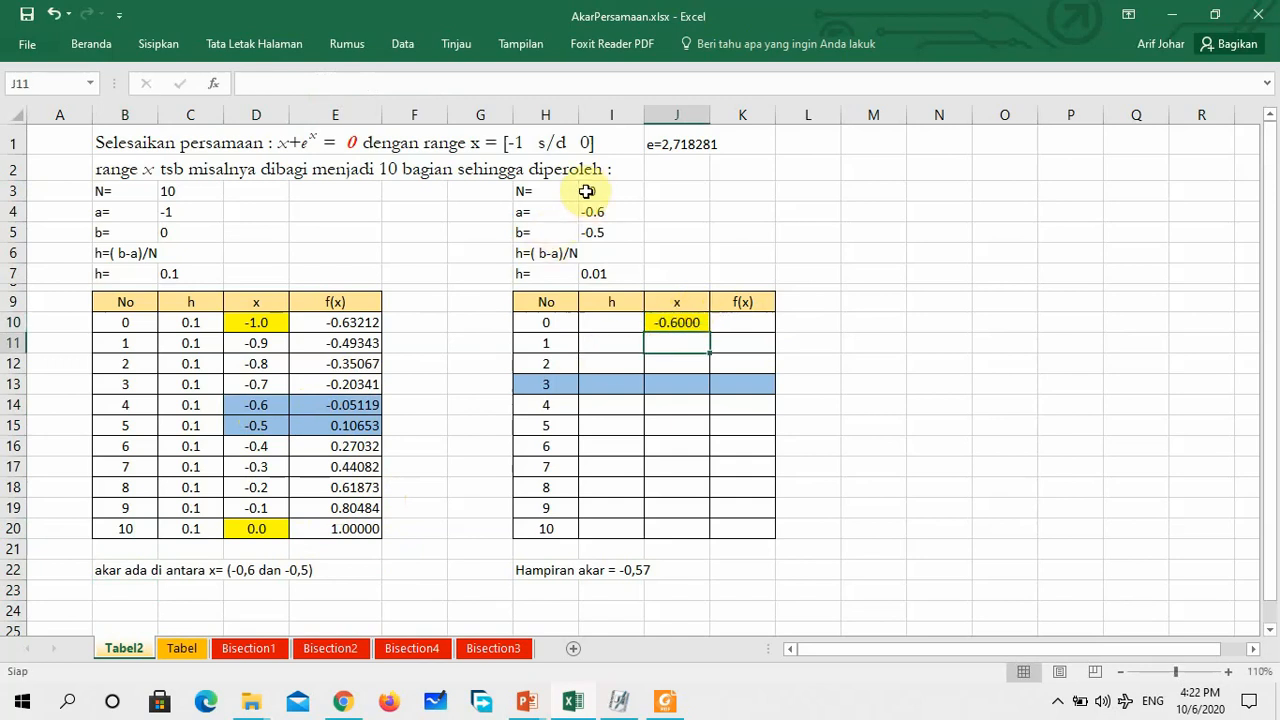
left_click(597, 274)
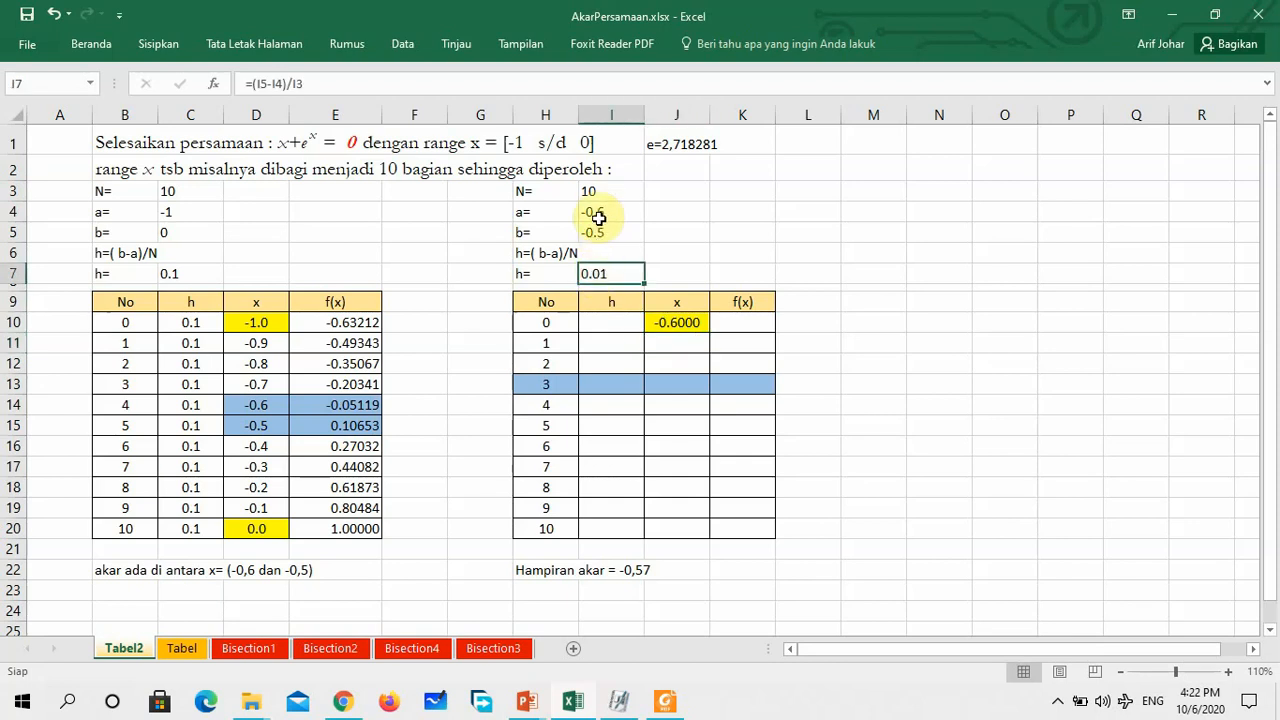
left_click(680, 531)
type("-0.5")
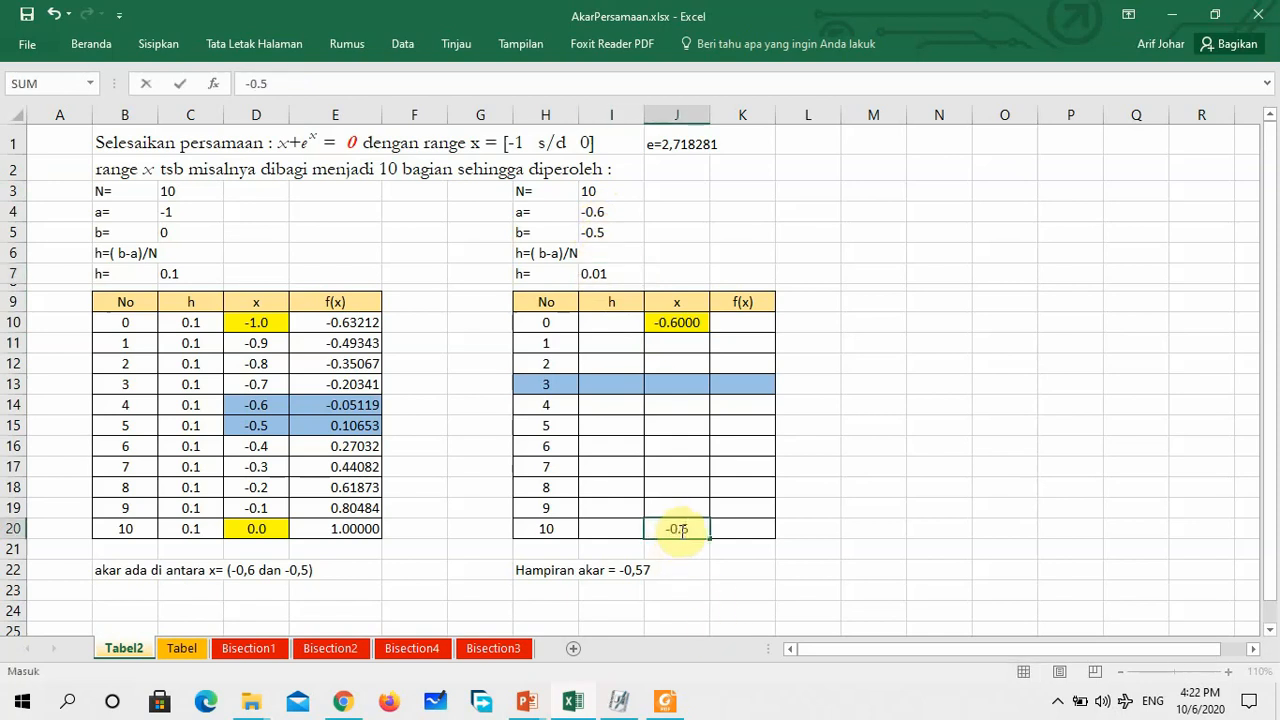
key("Return")
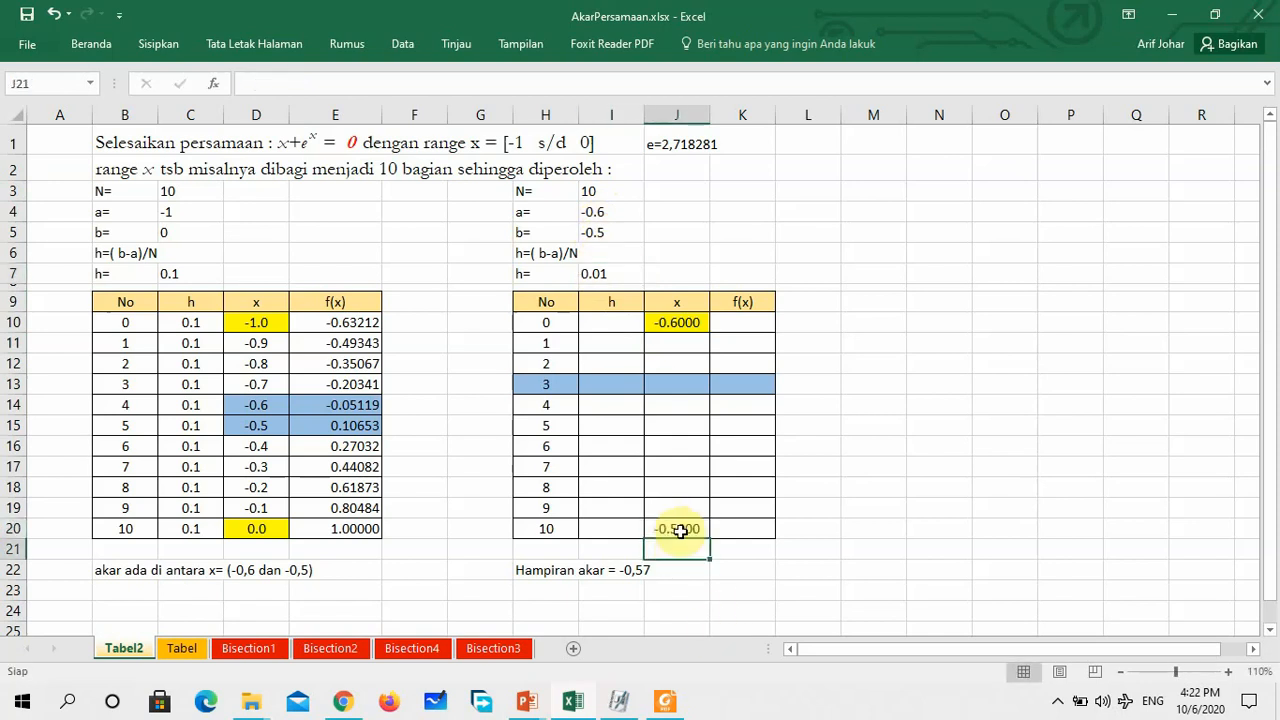
Enter the step size 0.01 in I10 and copy it down the second table's h column through I20
left_click(615, 321)
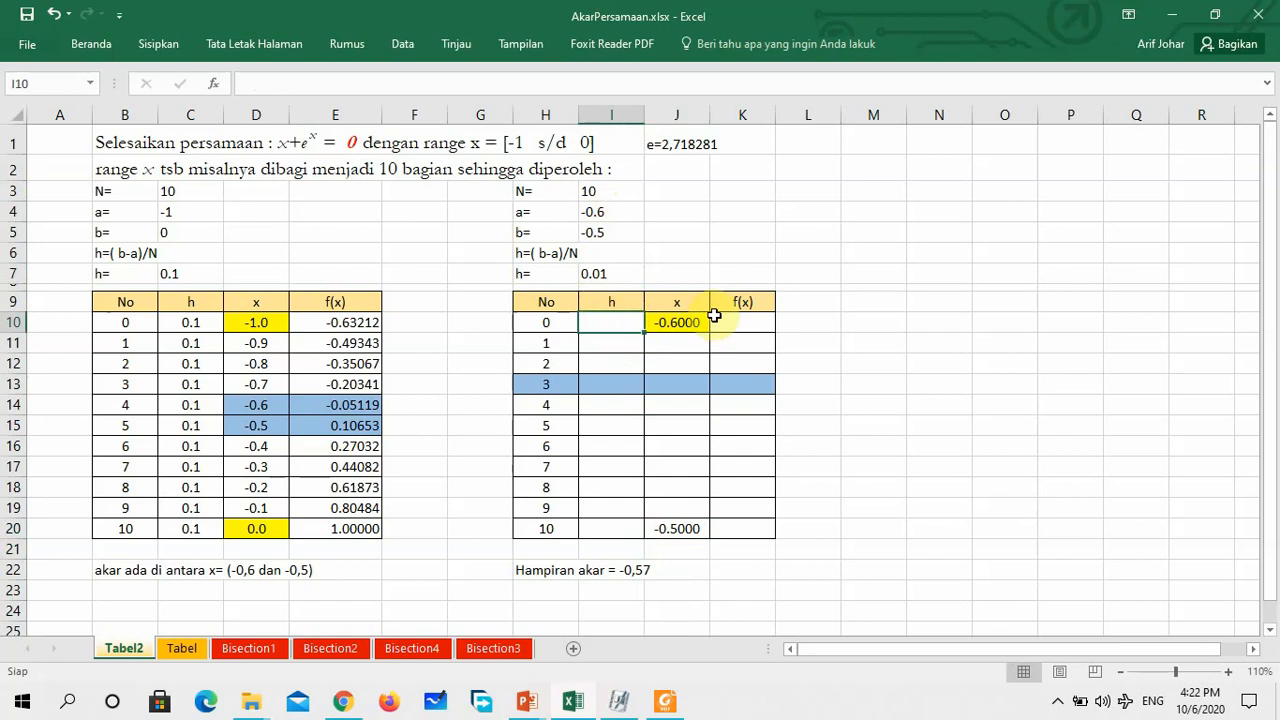
type("0")
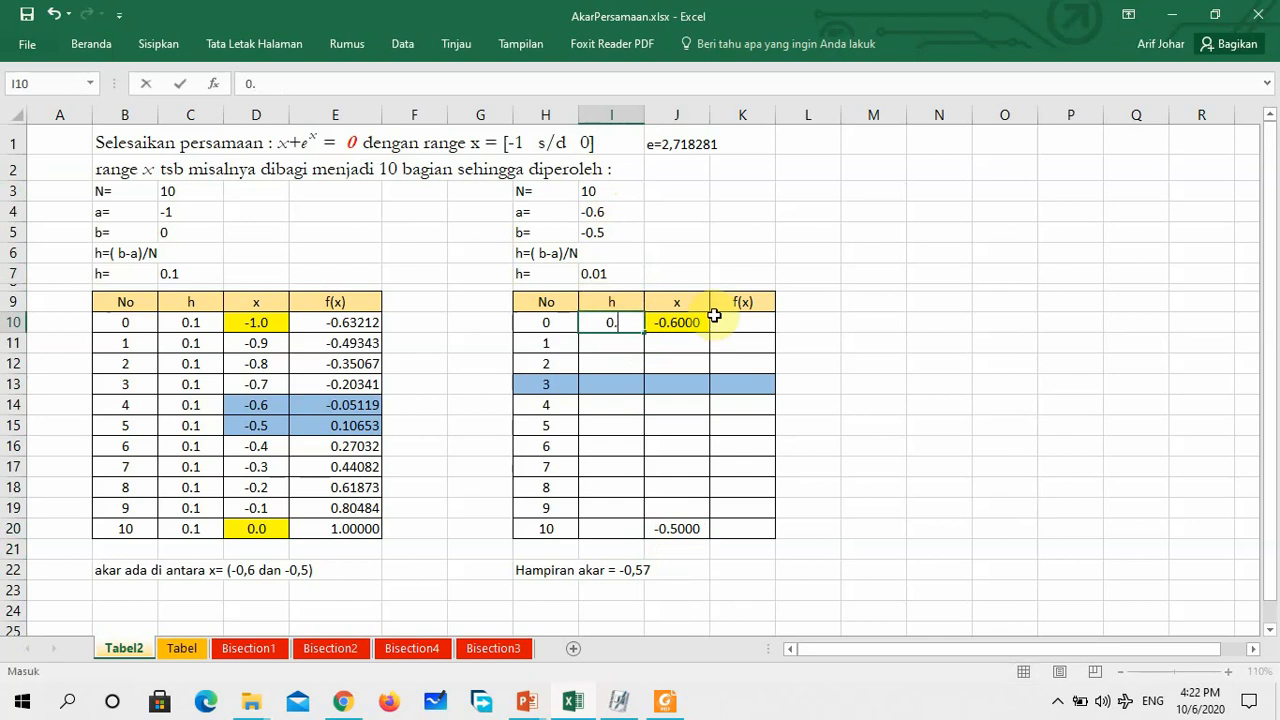
type(".01")
key("Return")
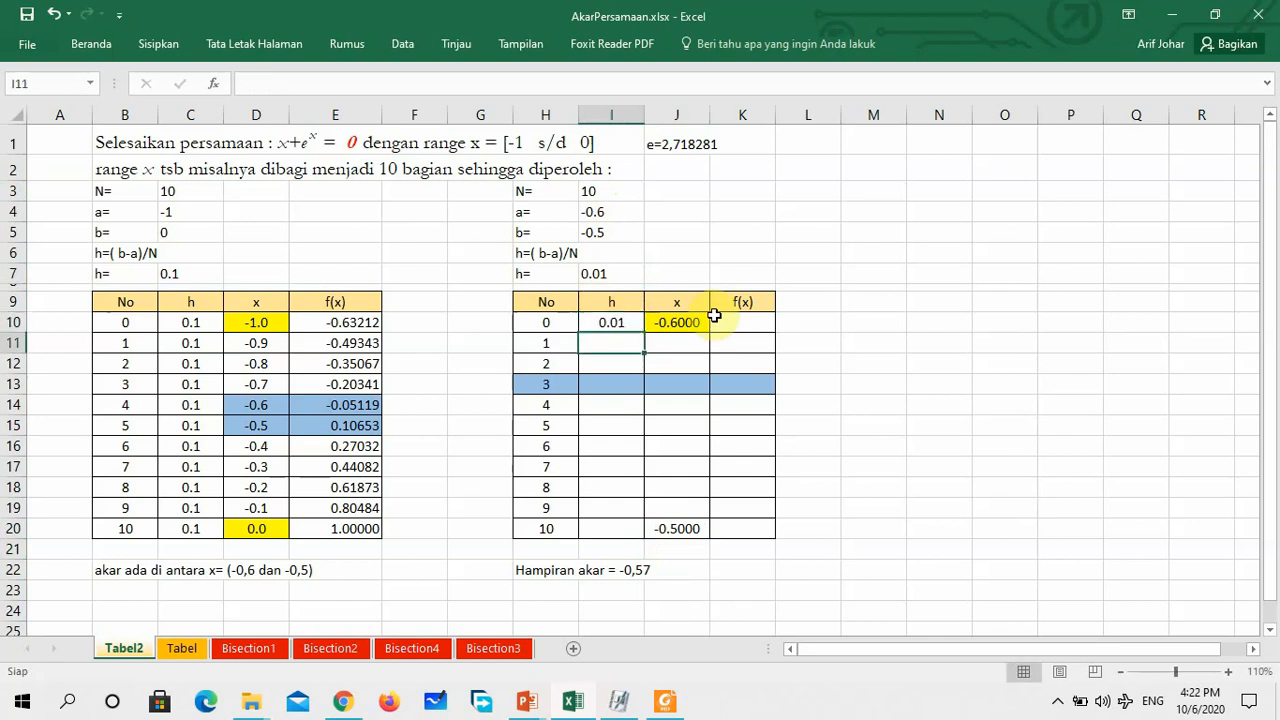
left_click(616, 324)
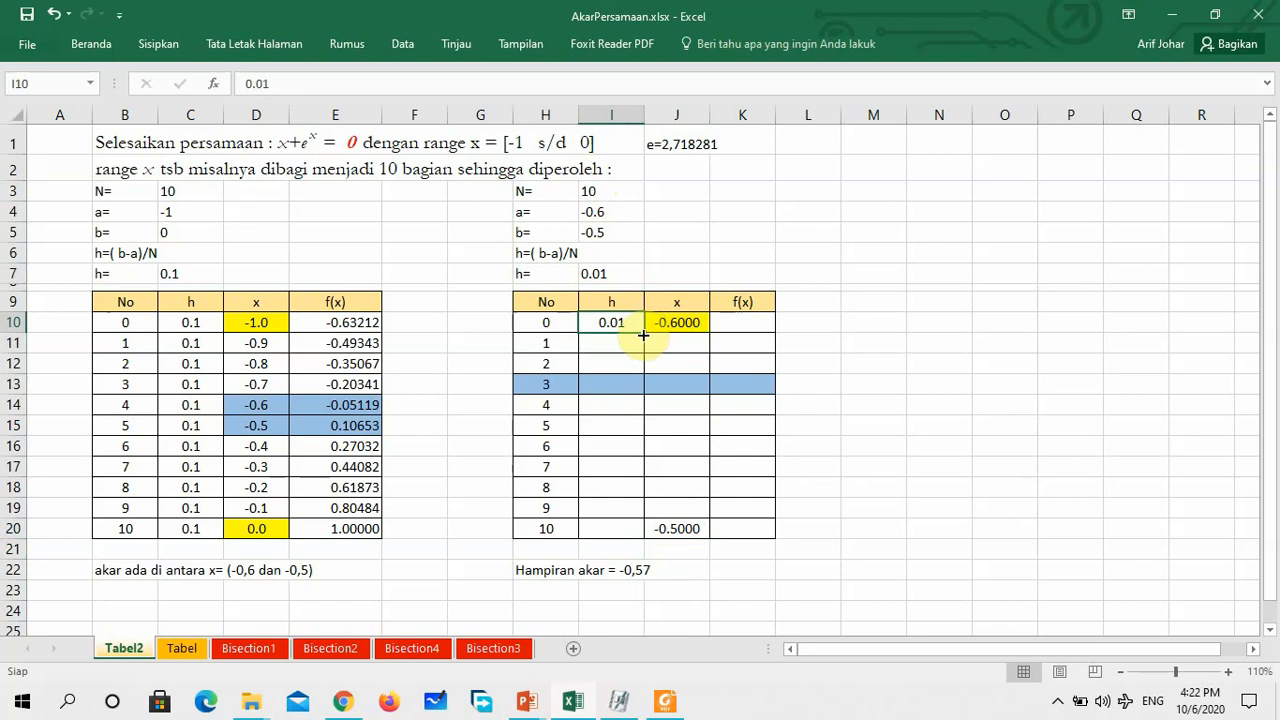
left_click_drag(643, 335, 606, 533)
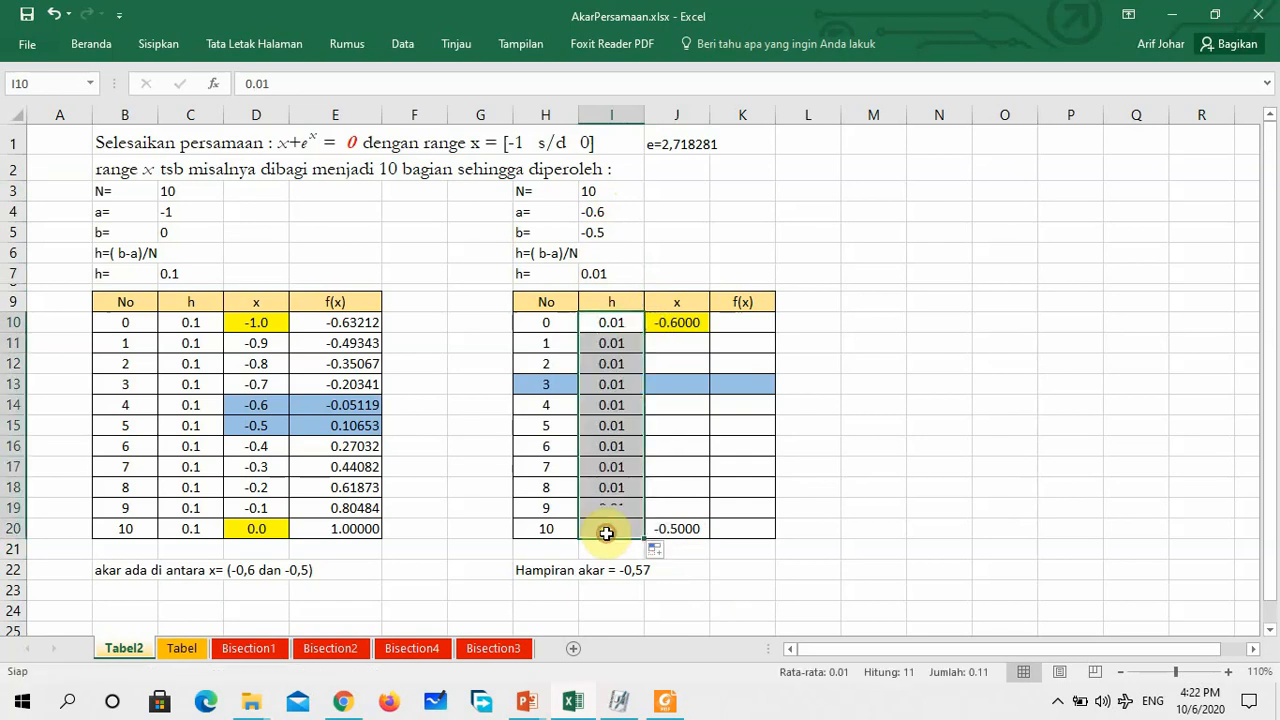
Calculate the next x value in J11 with =I10+J10 and copy the formula down through J20
left_click(683, 343)
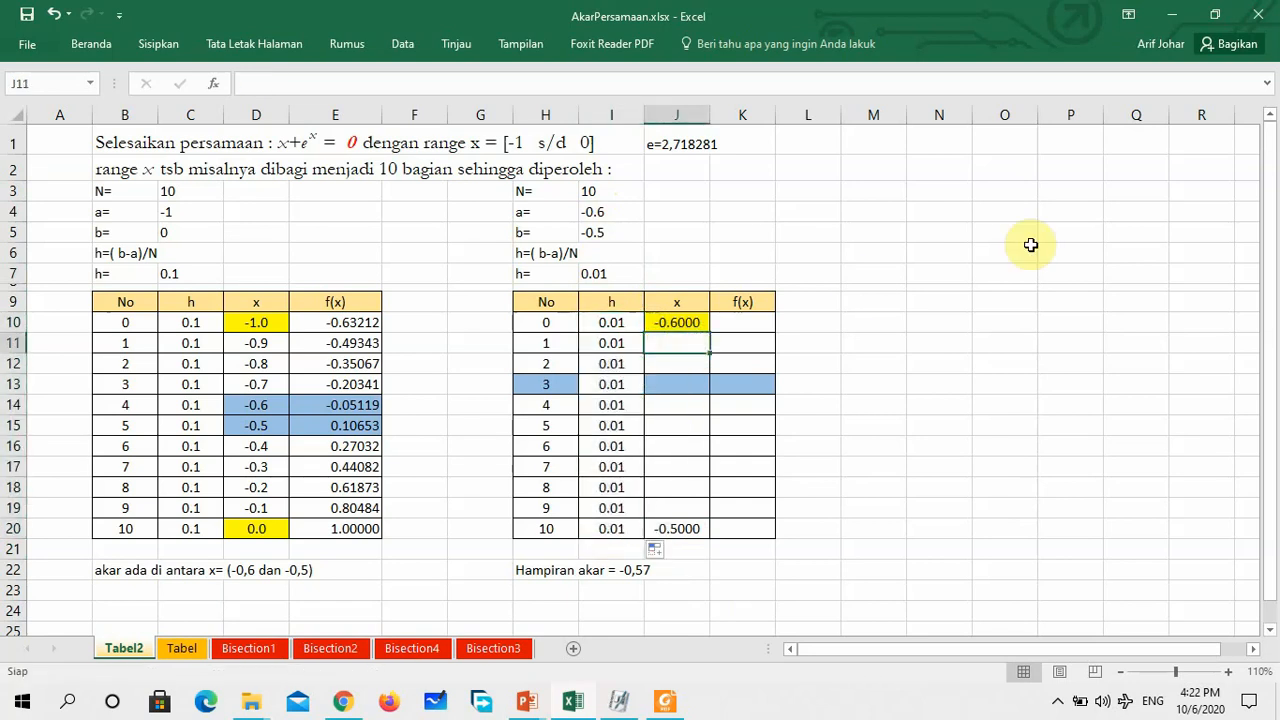
type("=")
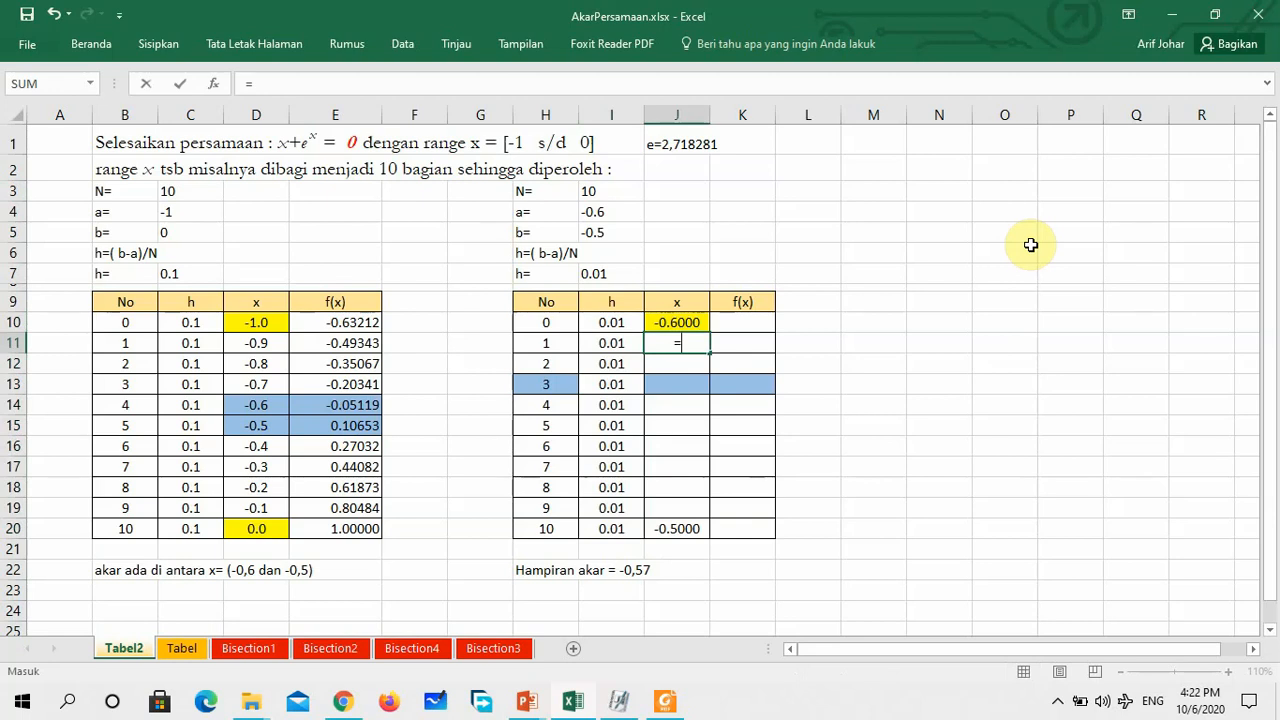
left_click(614, 323)
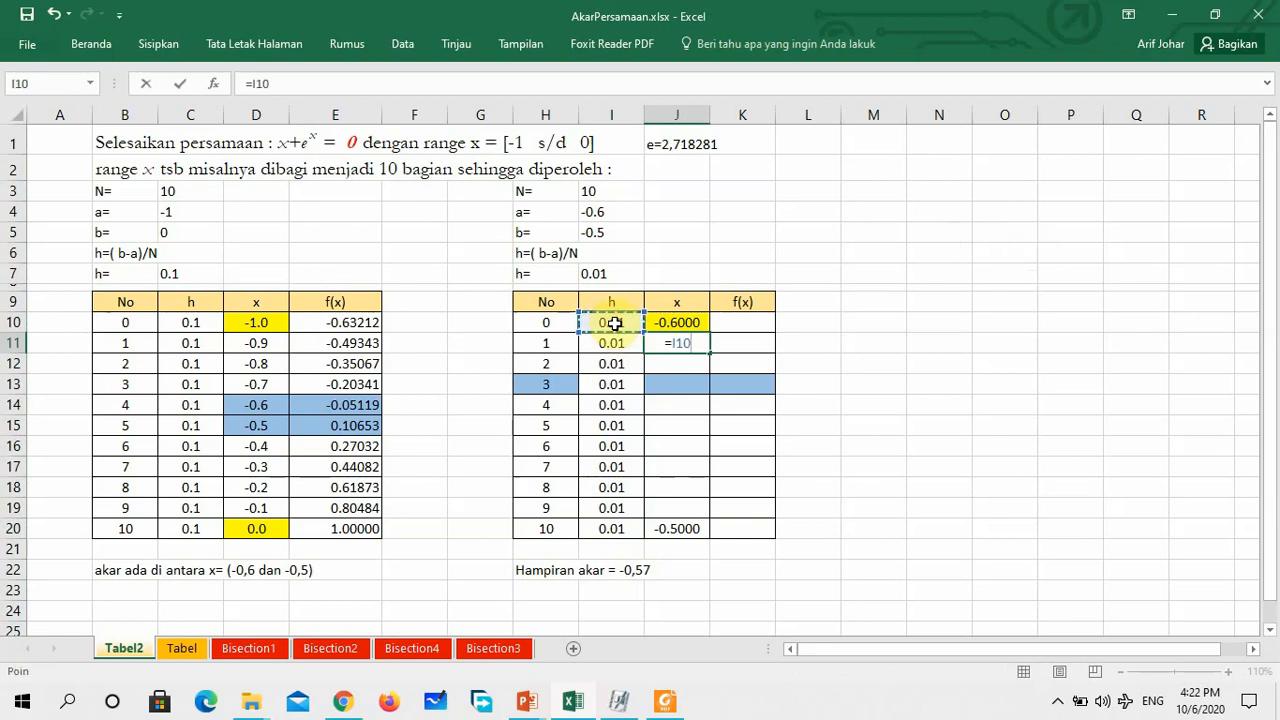
type("+")
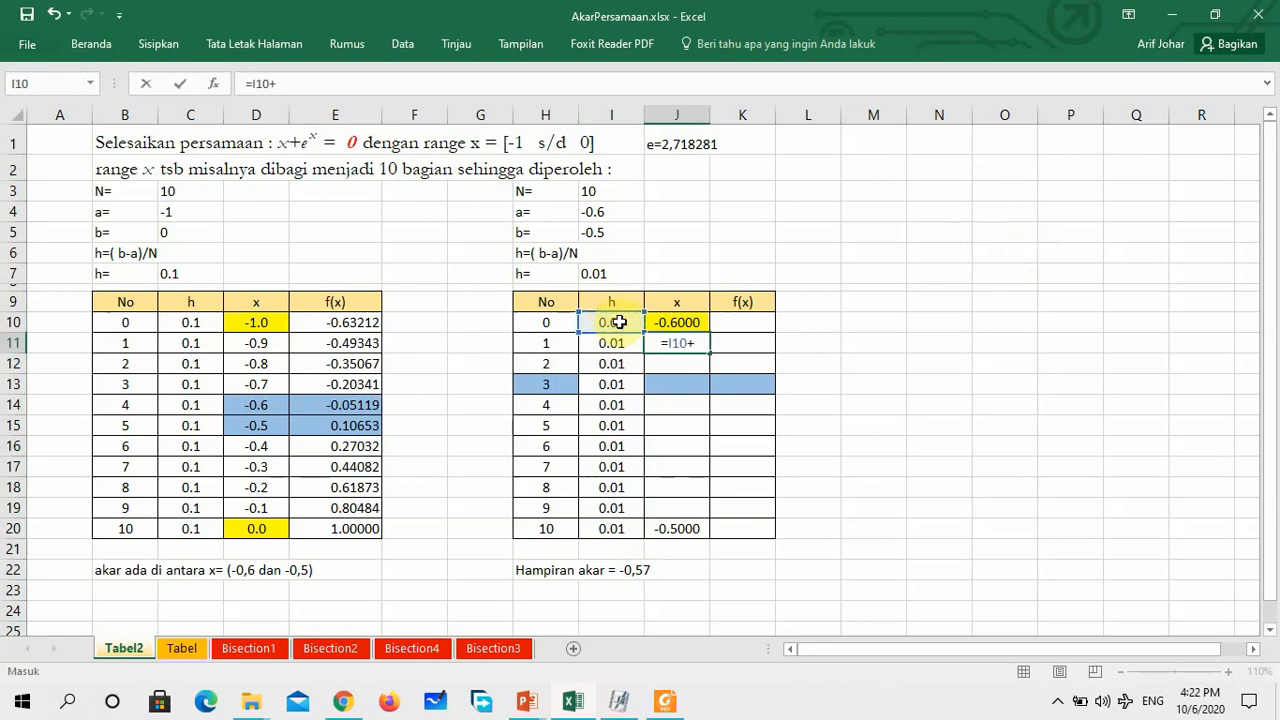
left_click(683, 322)
key("Return")
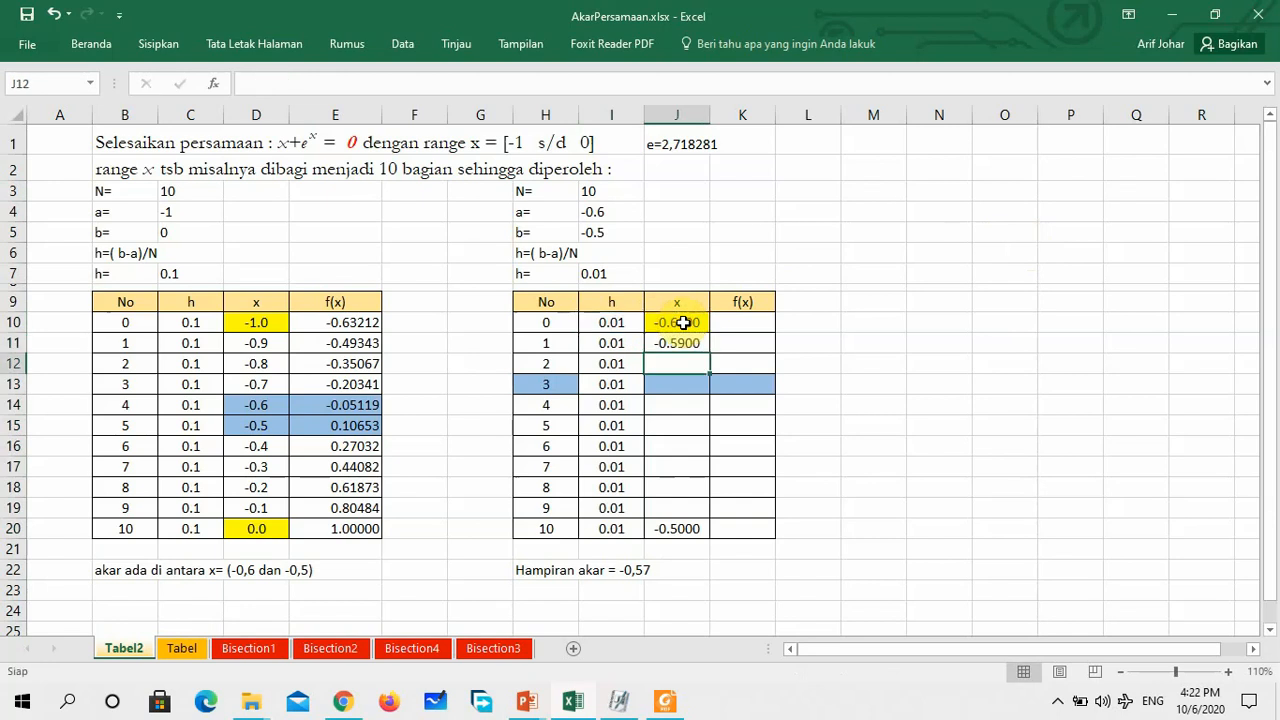
left_click(691, 343)
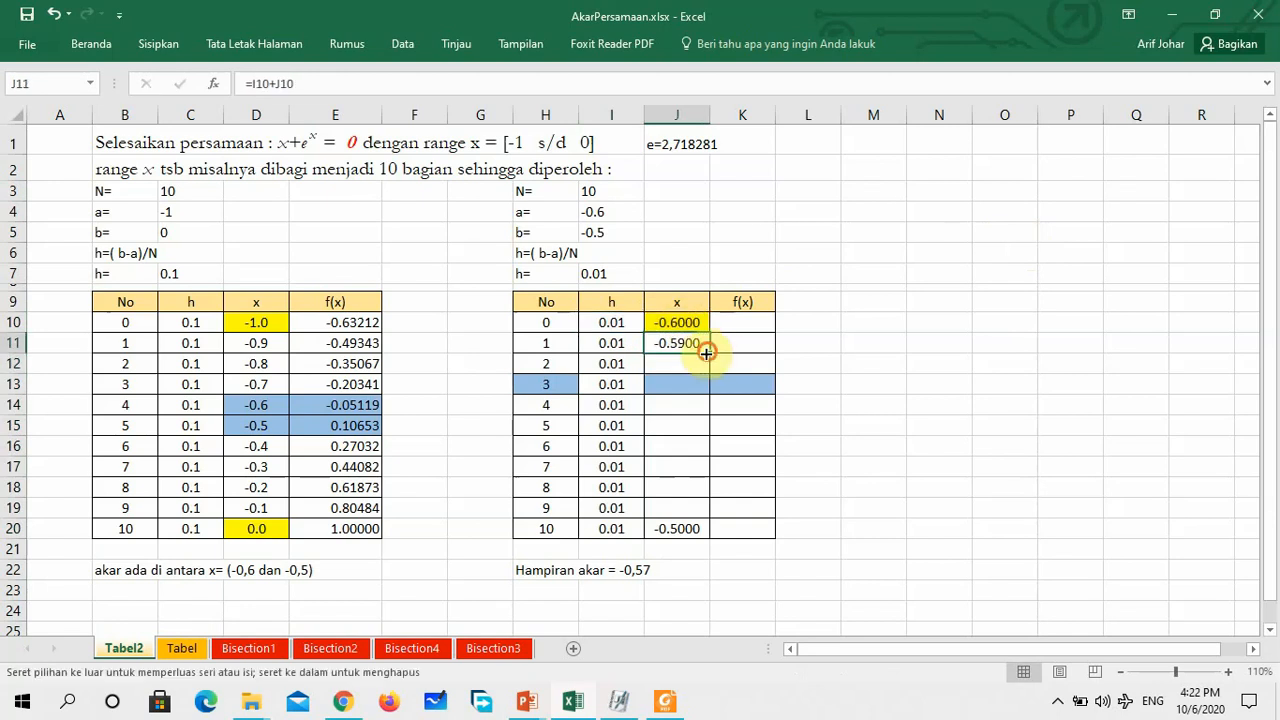
left_click_drag(709, 353, 682, 534)
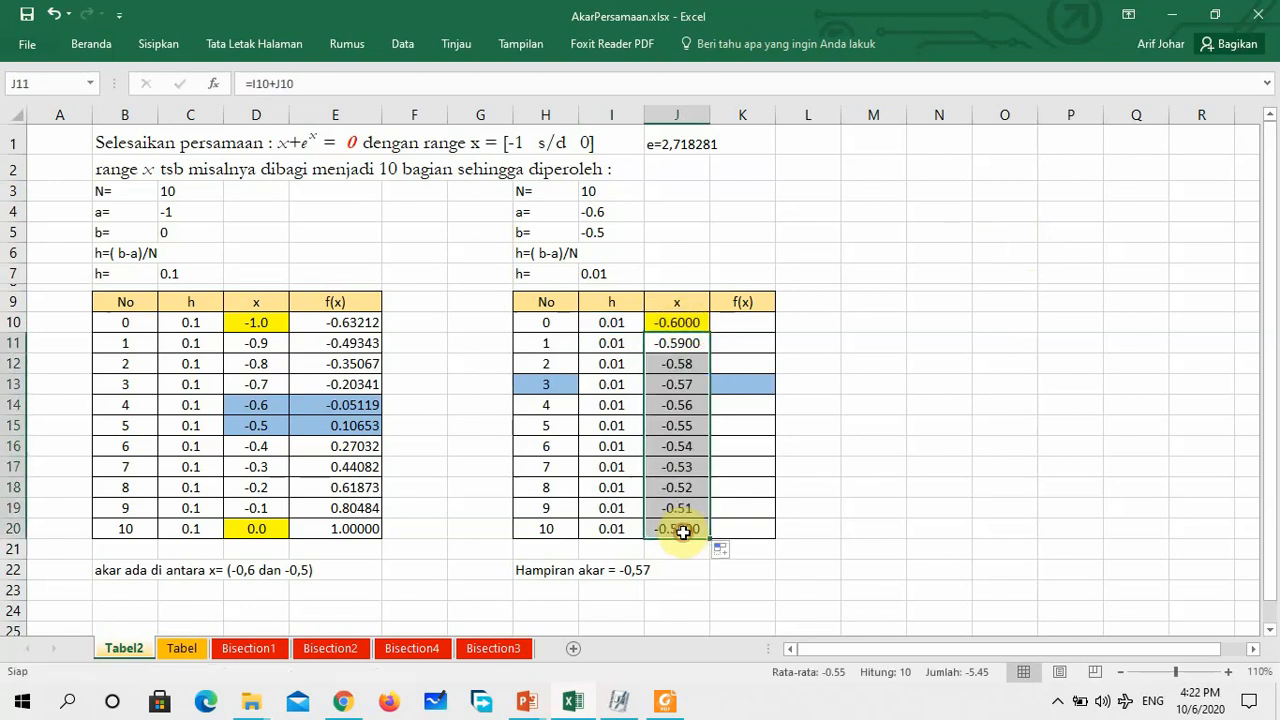
left_click(689, 582)
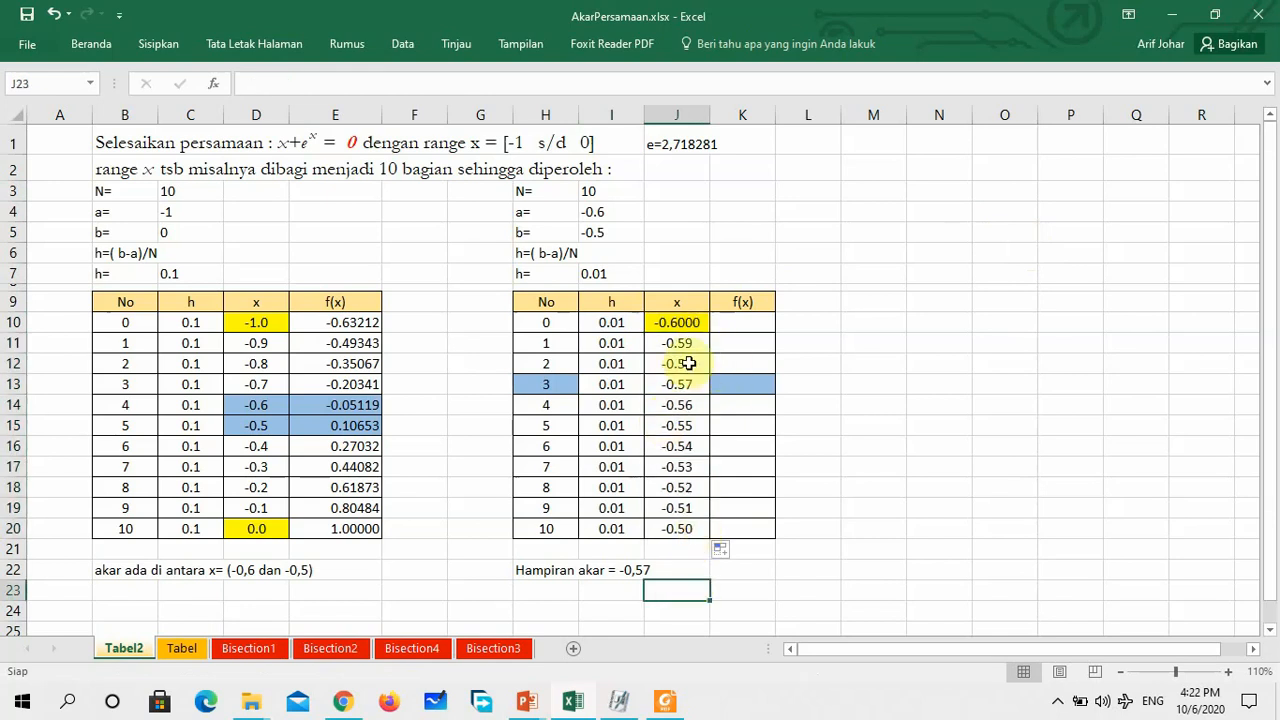
Display the second table's x values in J11:J20 with four decimal places to match J10
left_click(680, 322)
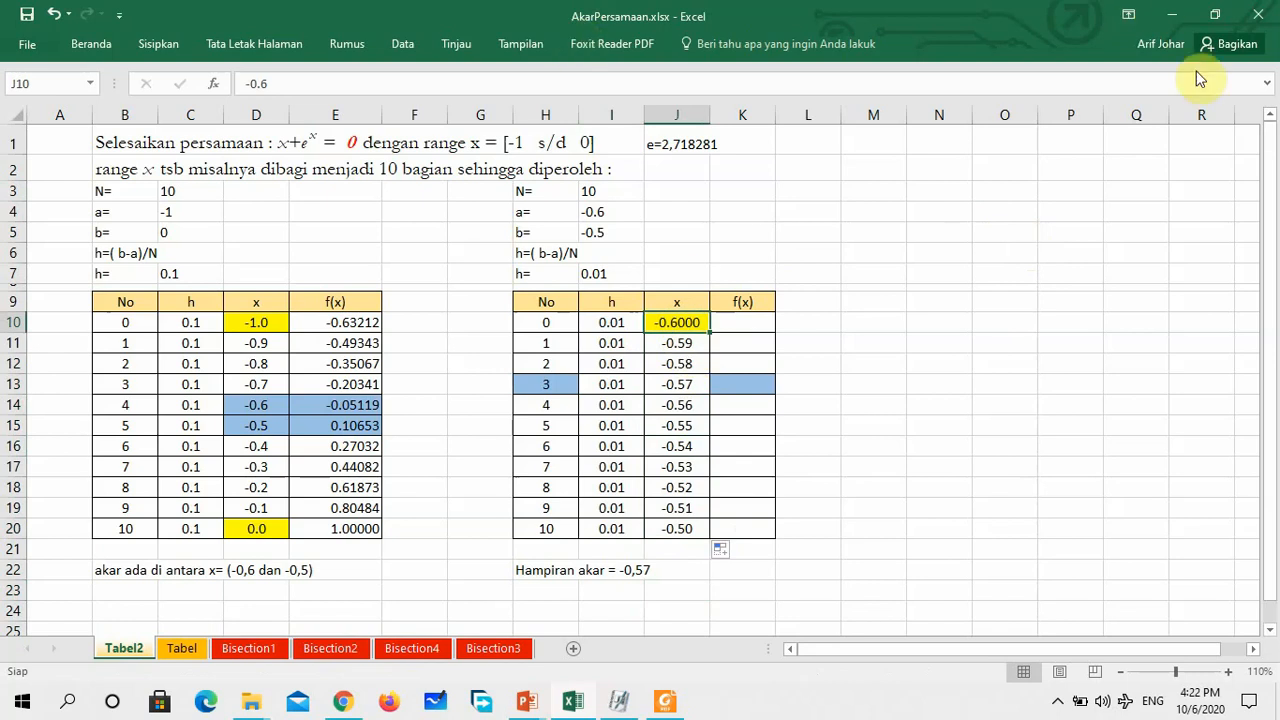
left_click(1268, 84)
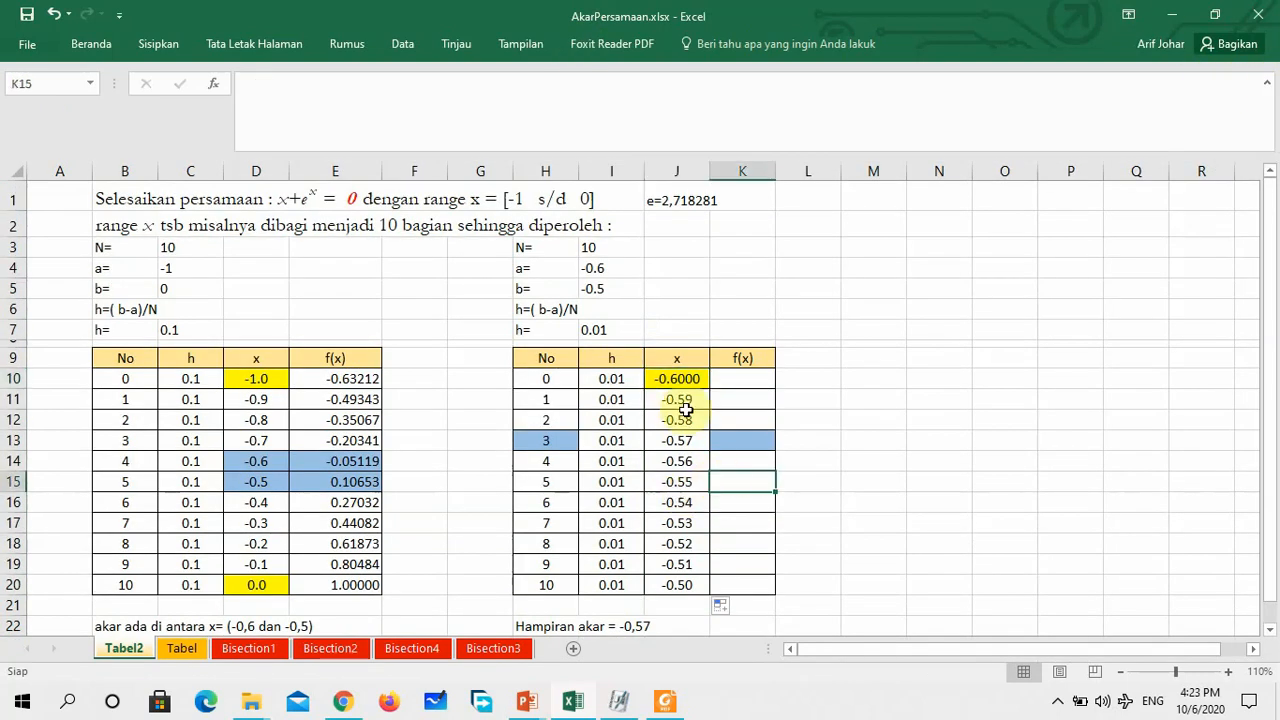
left_click_drag(676, 399, 663, 580)
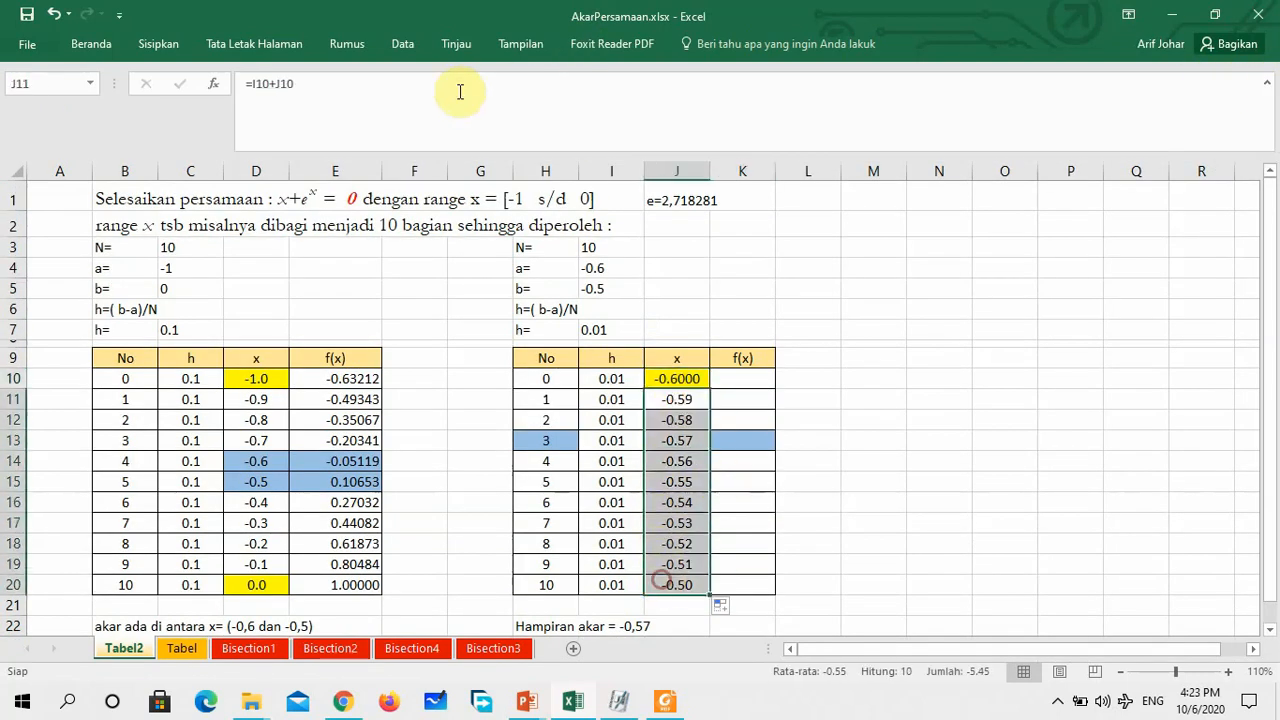
left_click(91, 50)
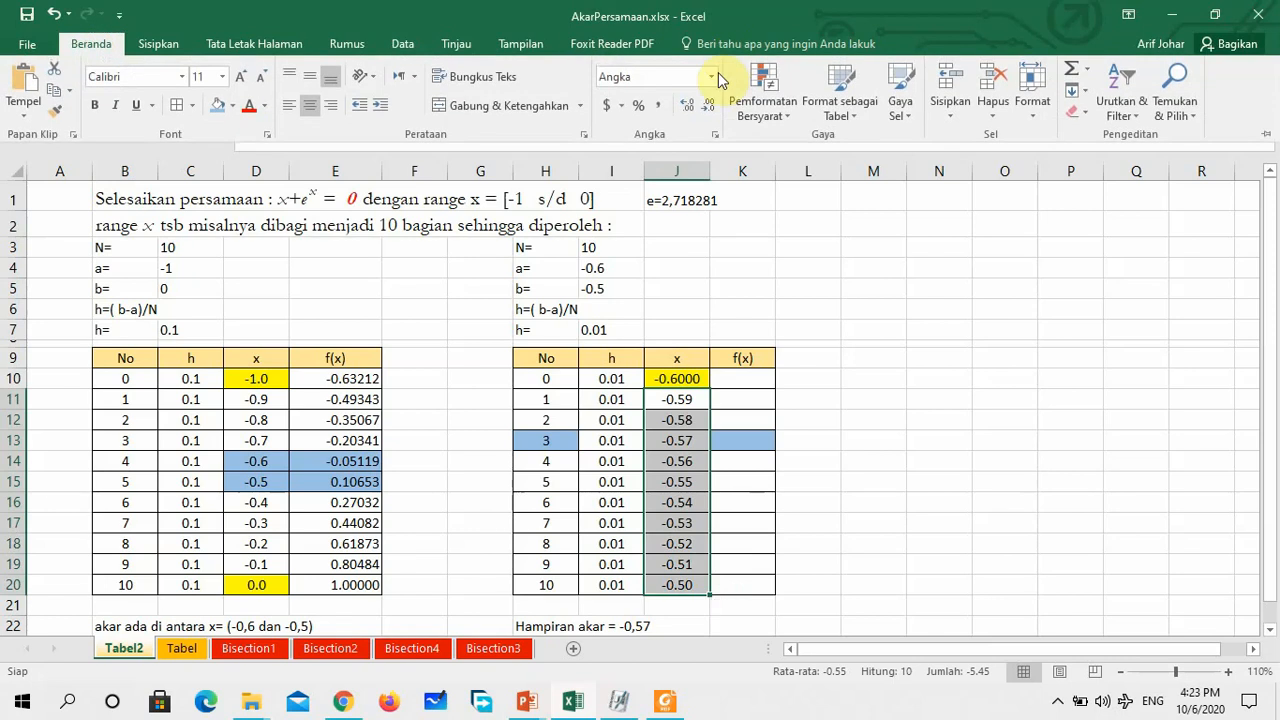
left_click(686, 106)
left_click(686, 106)
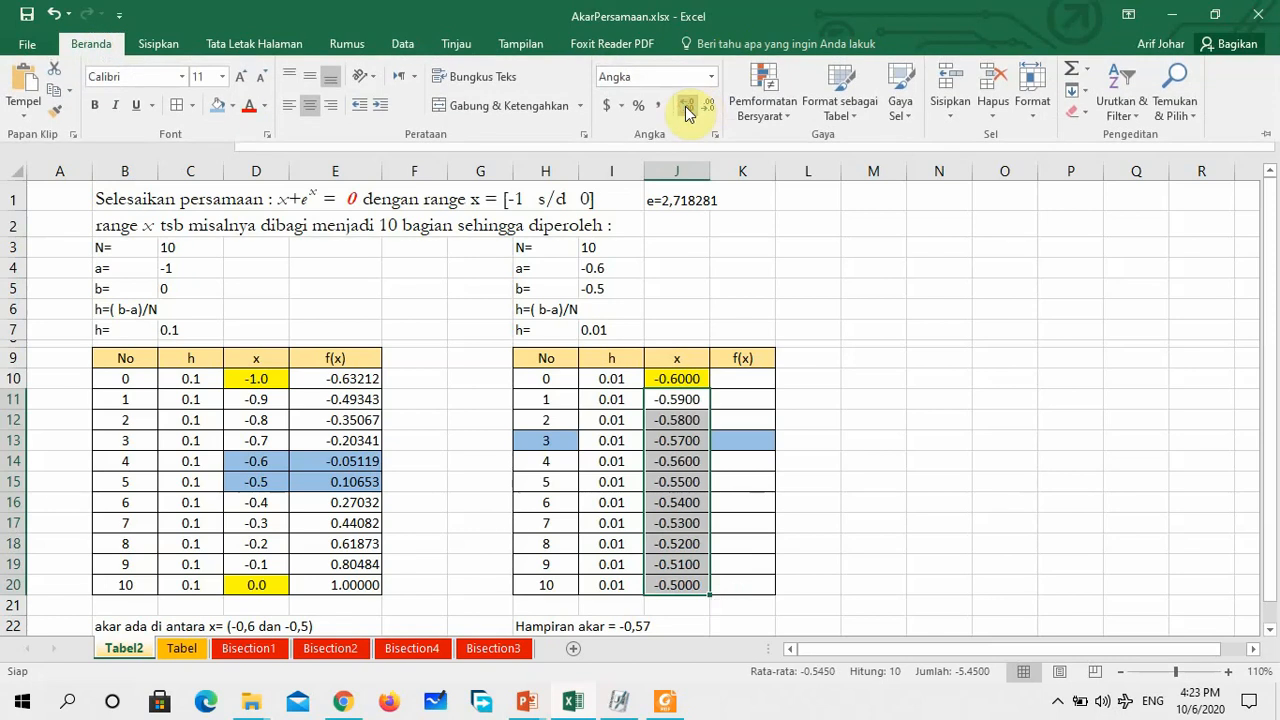
Copy the f(x) formula from E10 into K10 and fill it down the second table's f(x) column through K20
left_click(878, 484)
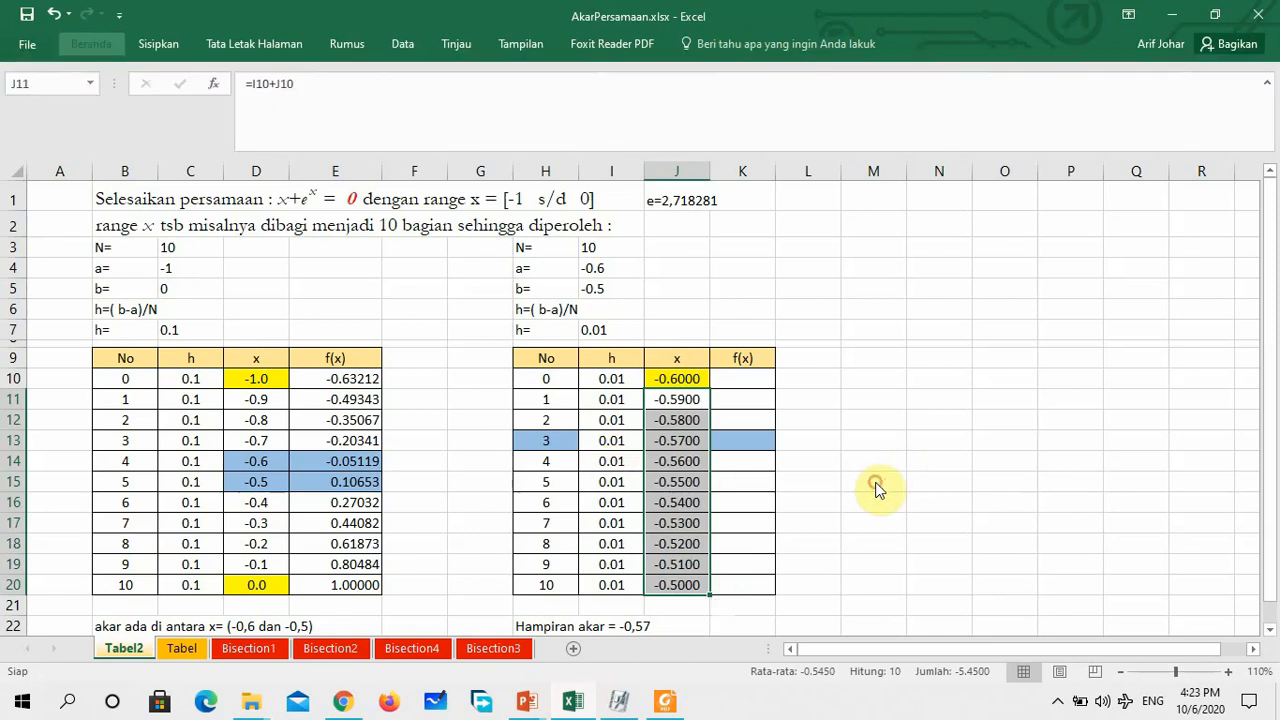
left_click(743, 378)
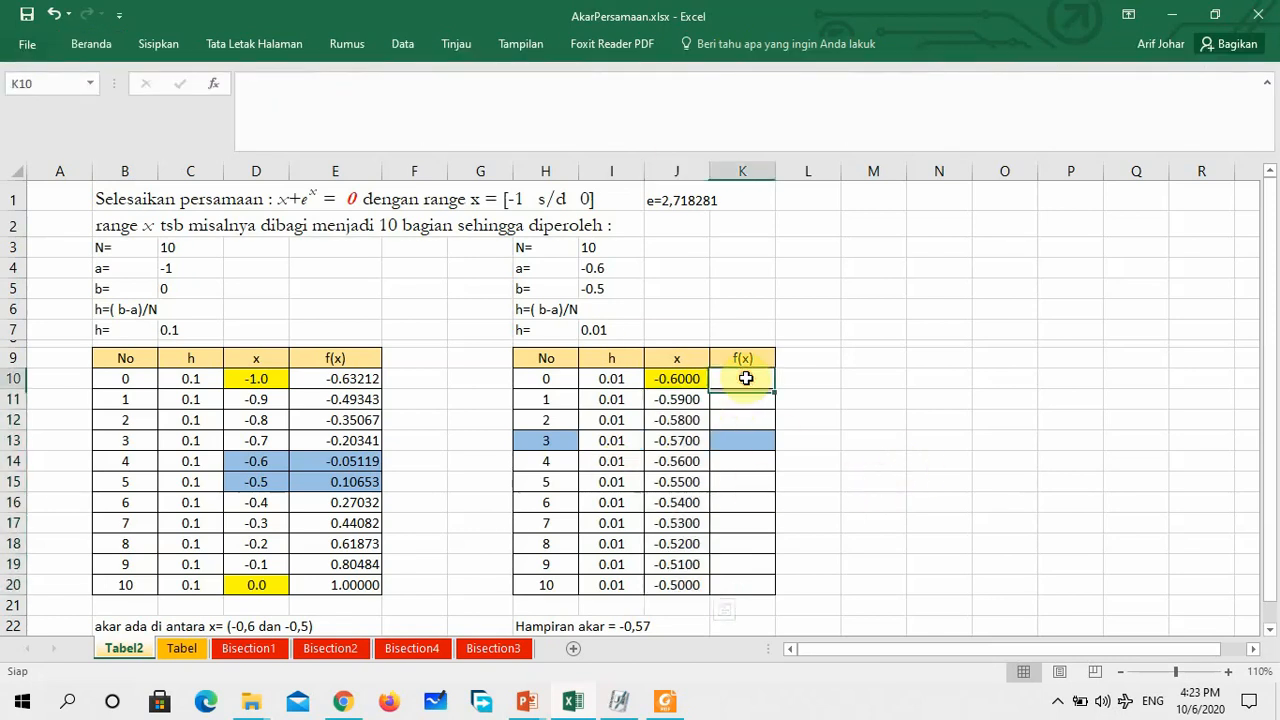
left_click(358, 376)
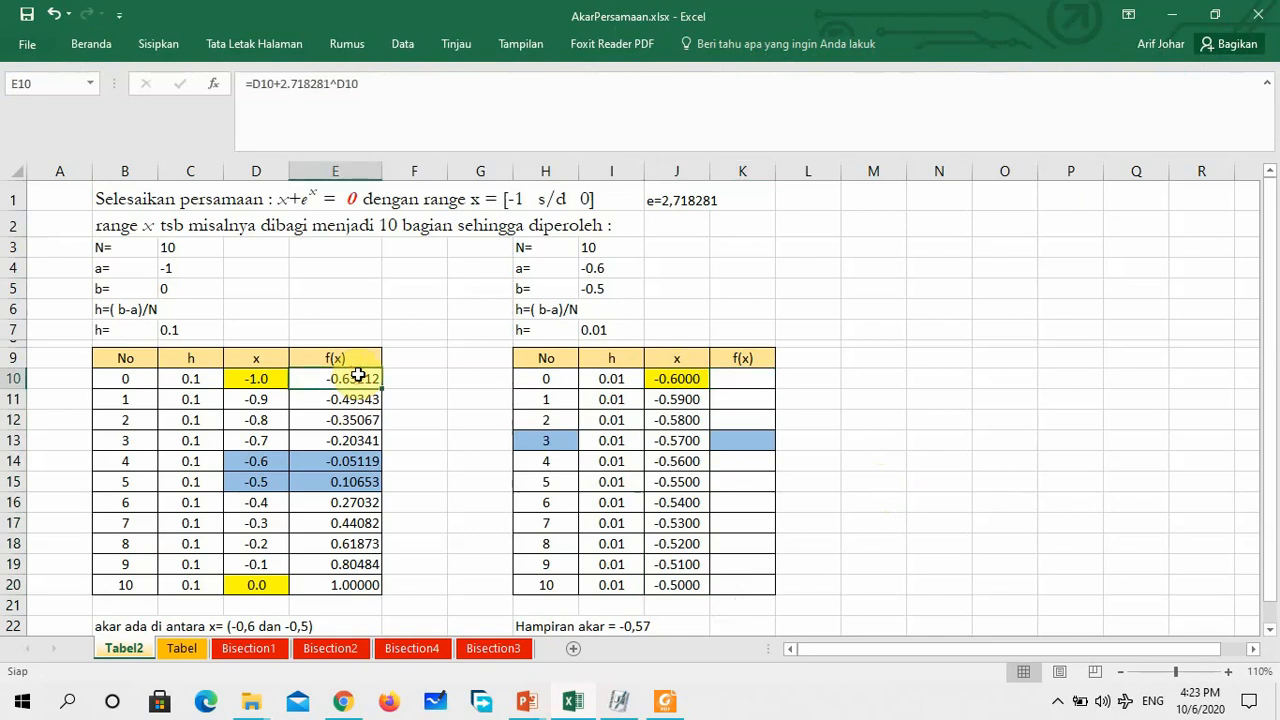
left_click(745, 376)
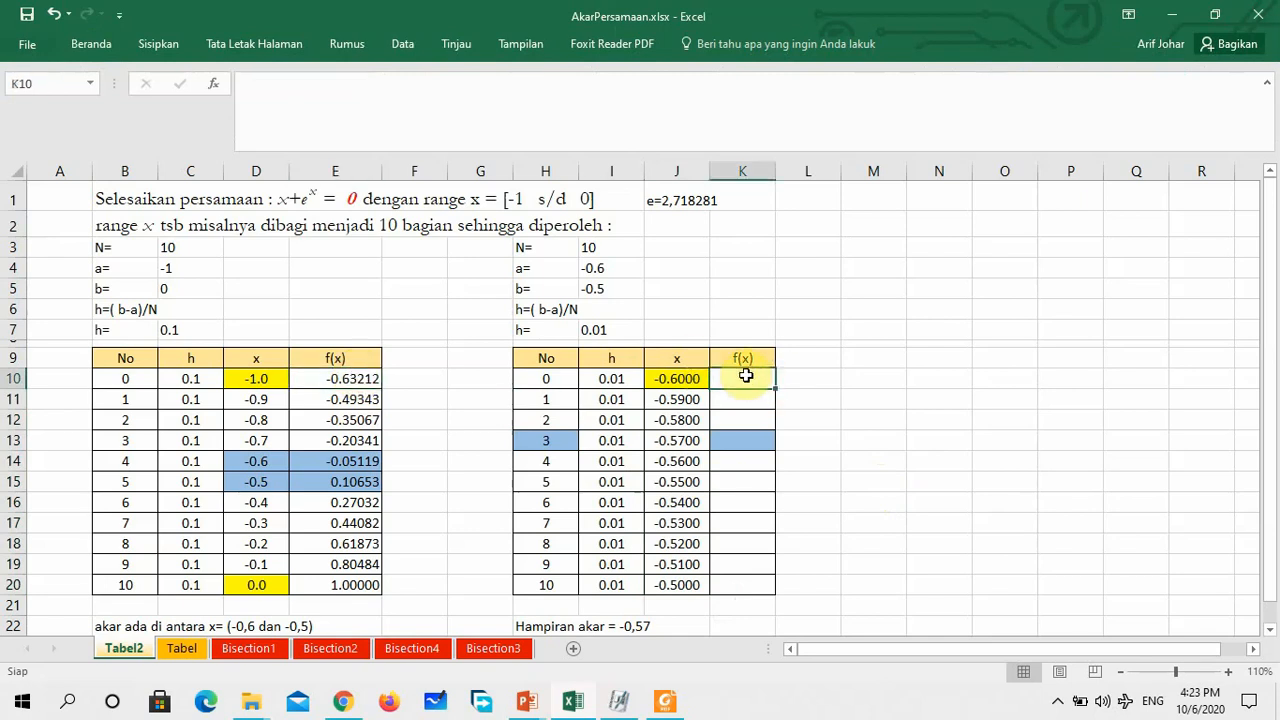
left_click(354, 378)
key("ctrl+c")
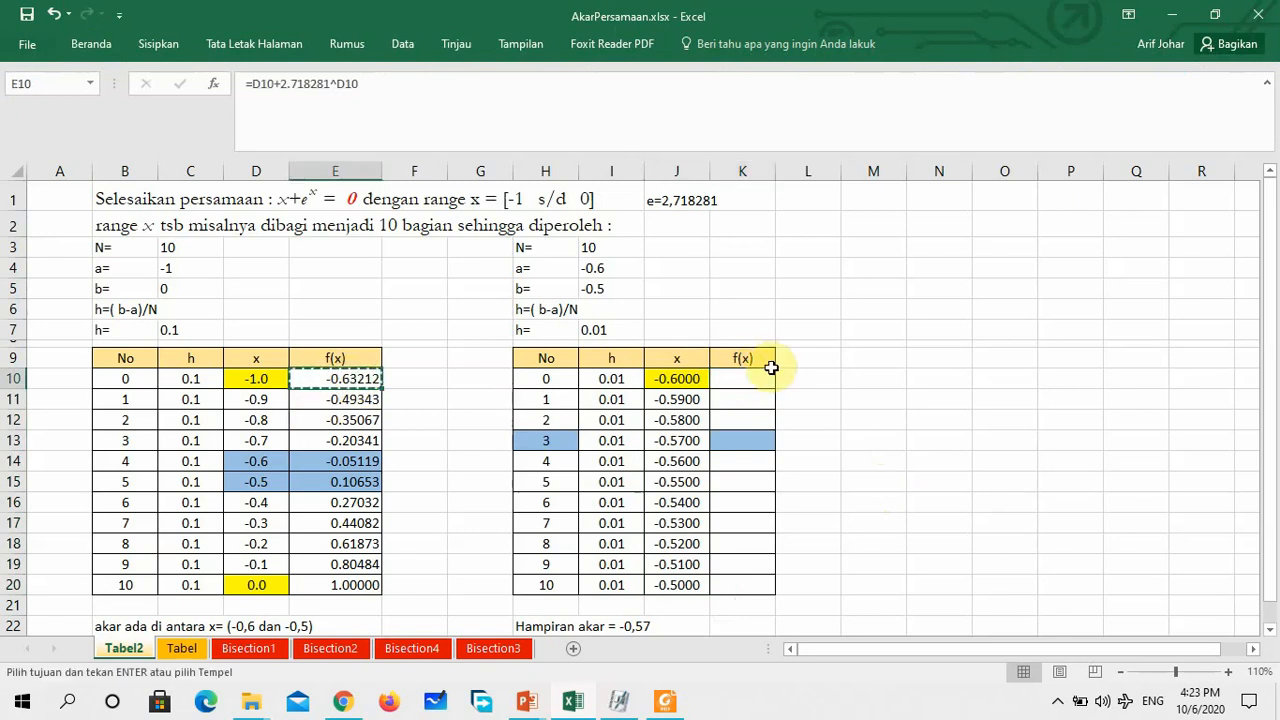
left_click(745, 376)
key("ctrl+v")
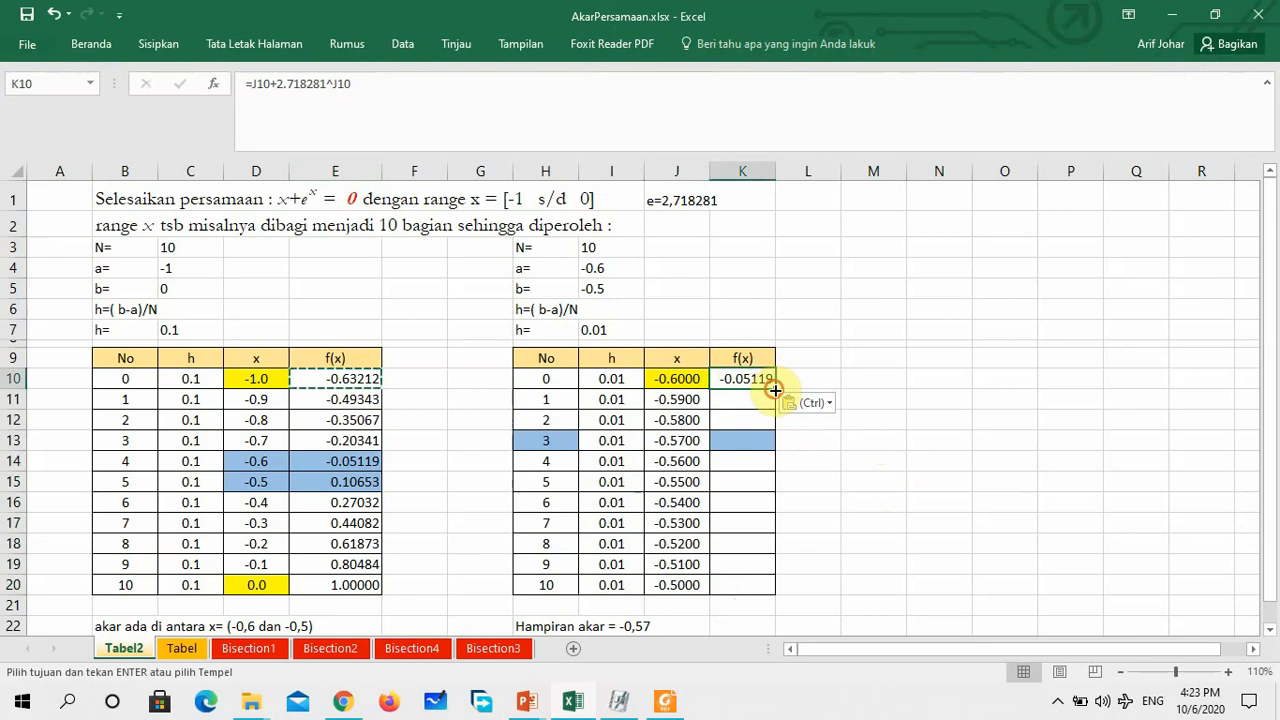
left_click_drag(775, 389, 760, 594)
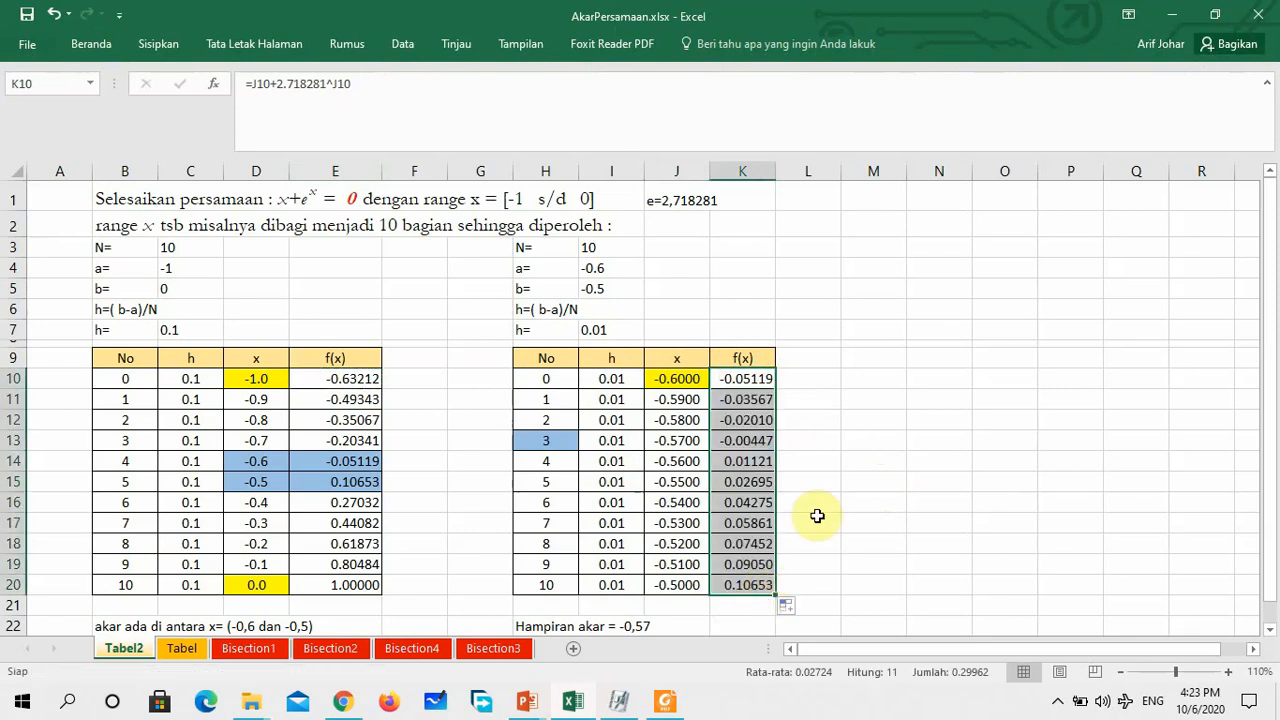
Shade the second table's row 3 (H13:K13) with the blue fill colour and collapse the expanded formula bar
scroll(820, 513, "down", 2)
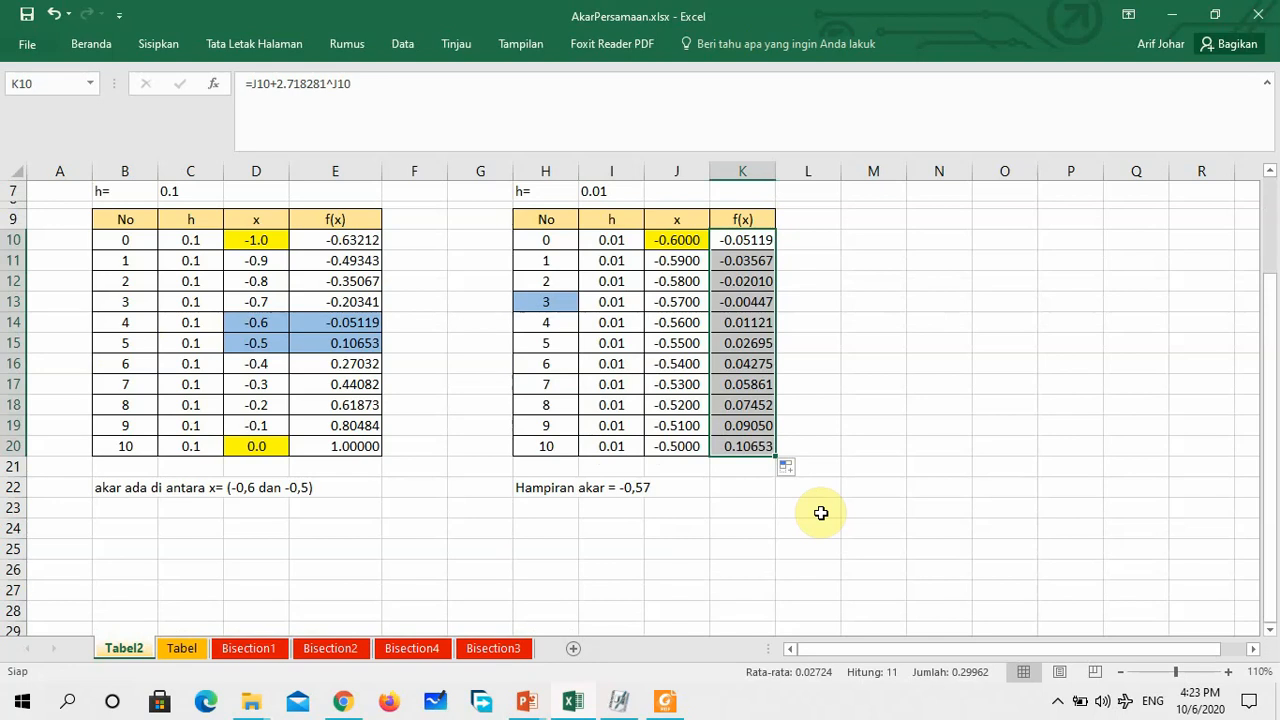
left_click(759, 300)
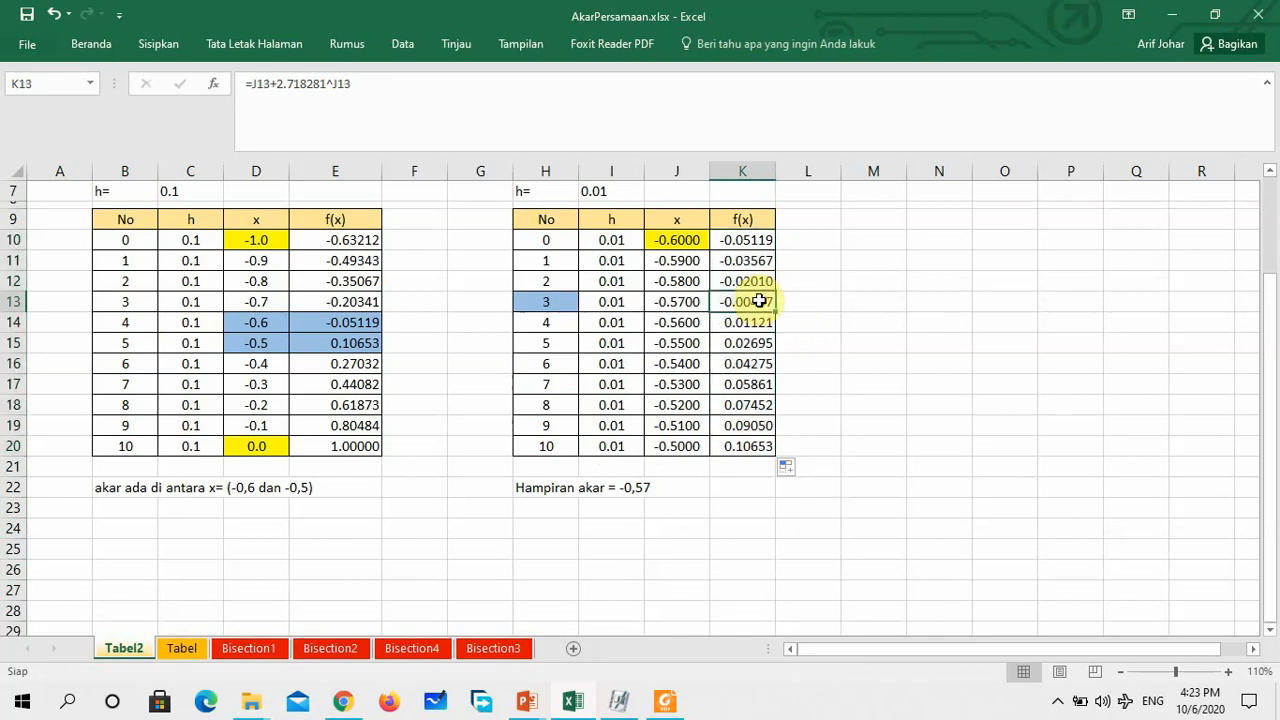
left_click_drag(563, 300, 742, 293)
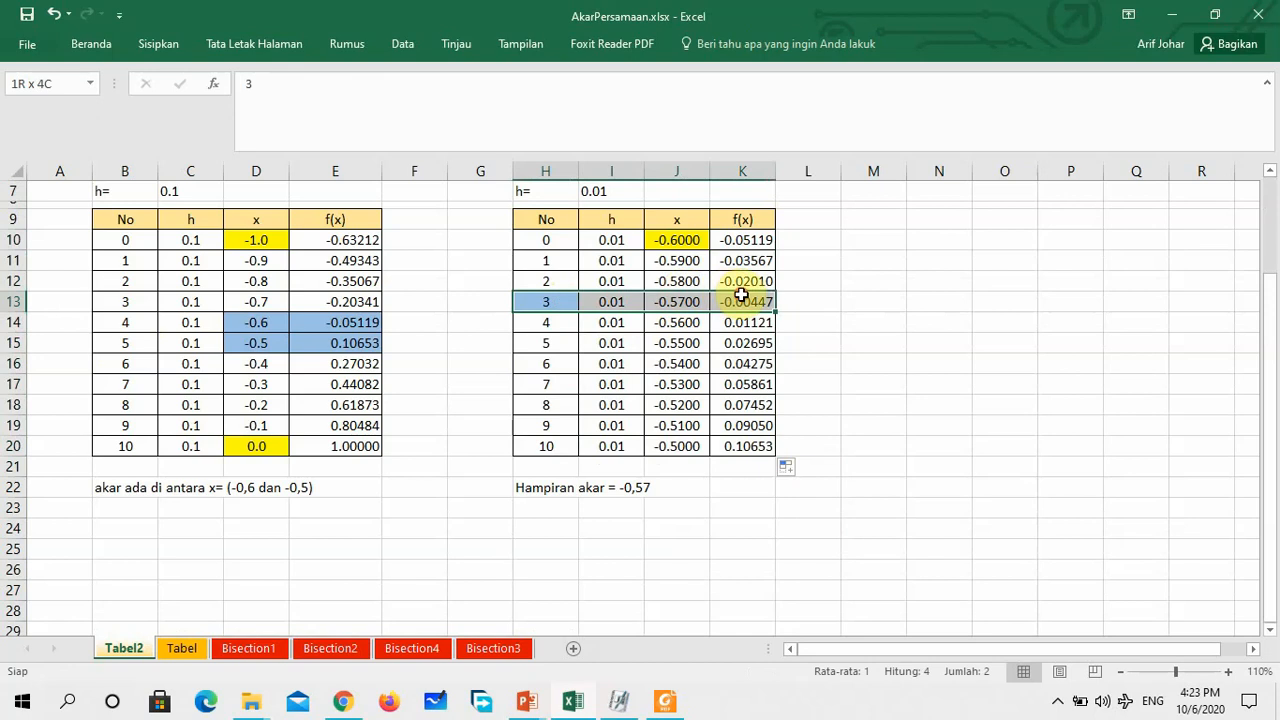
left_click(90, 44)
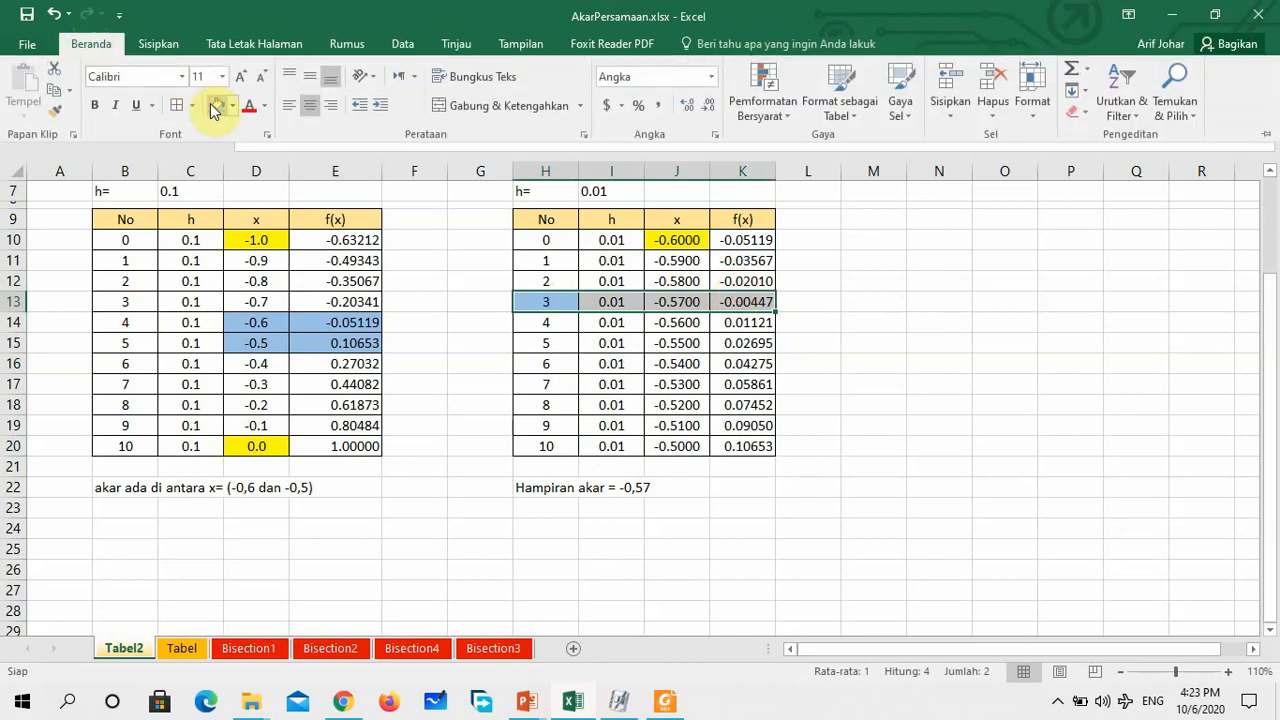
left_click(213, 105)
scroll(700, 530, "up", 1)
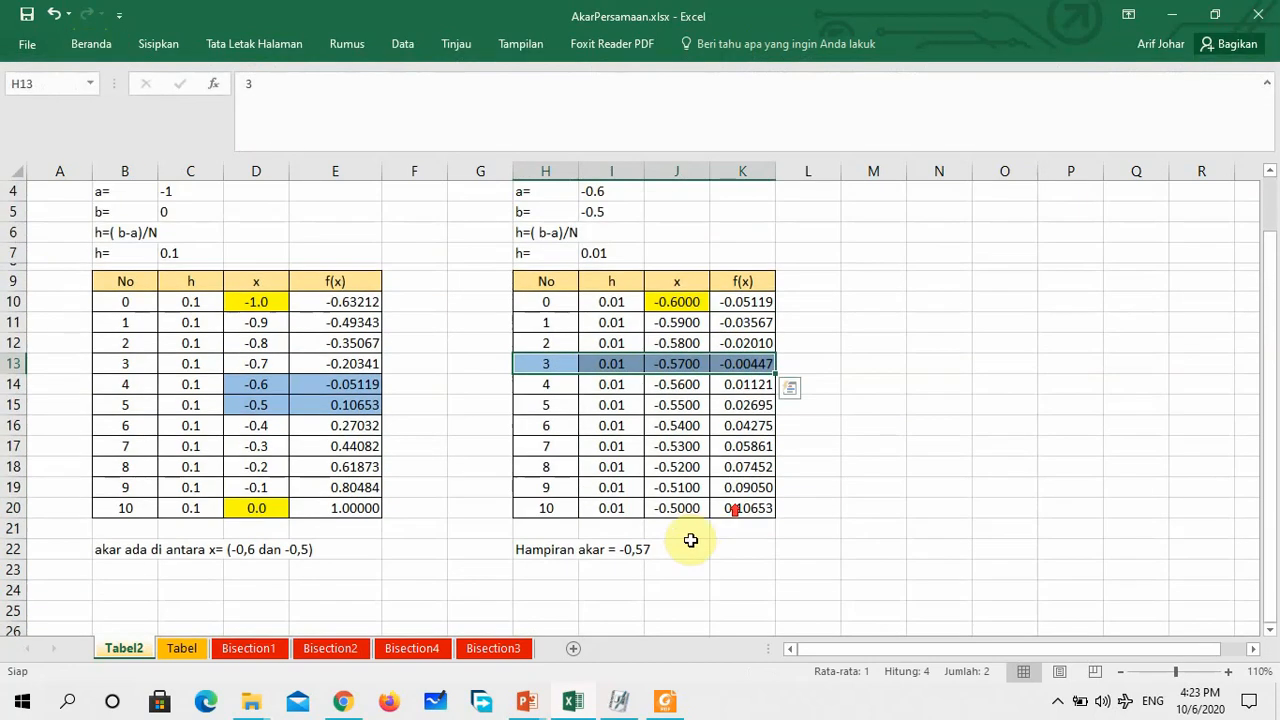
left_click(676, 586)
left_click(640, 549)
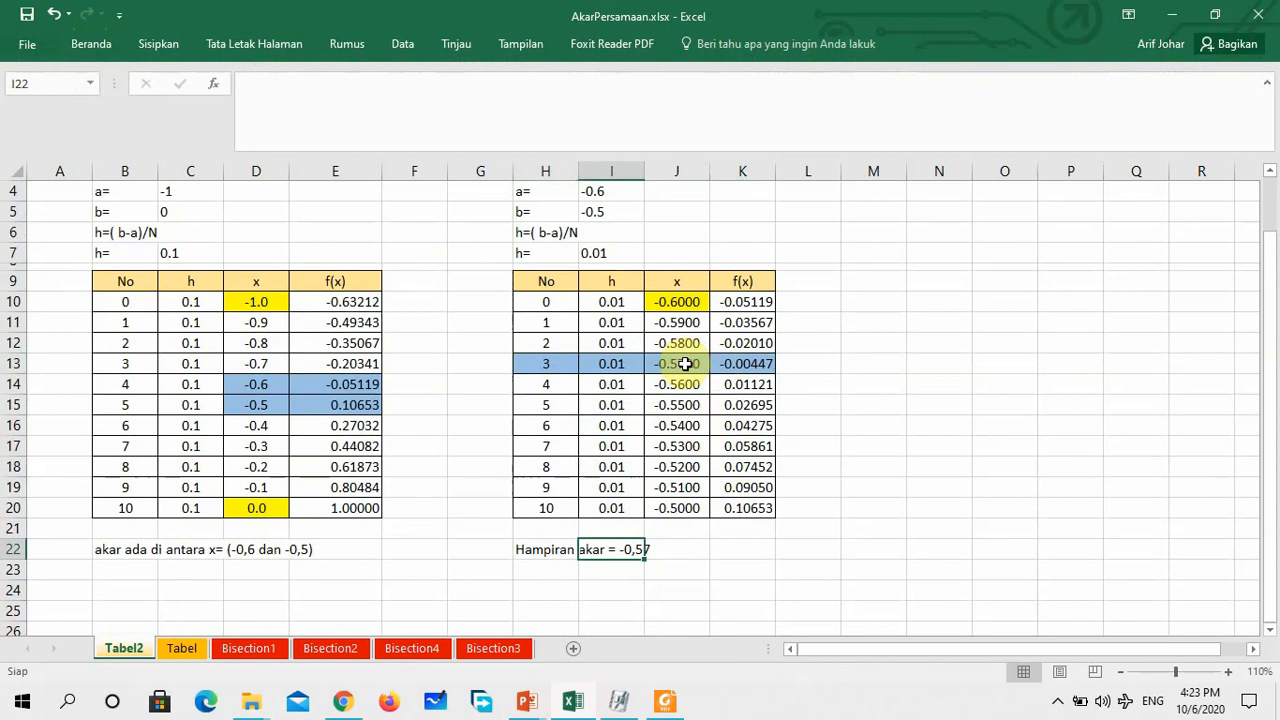
scroll(684, 364, "up", 1)
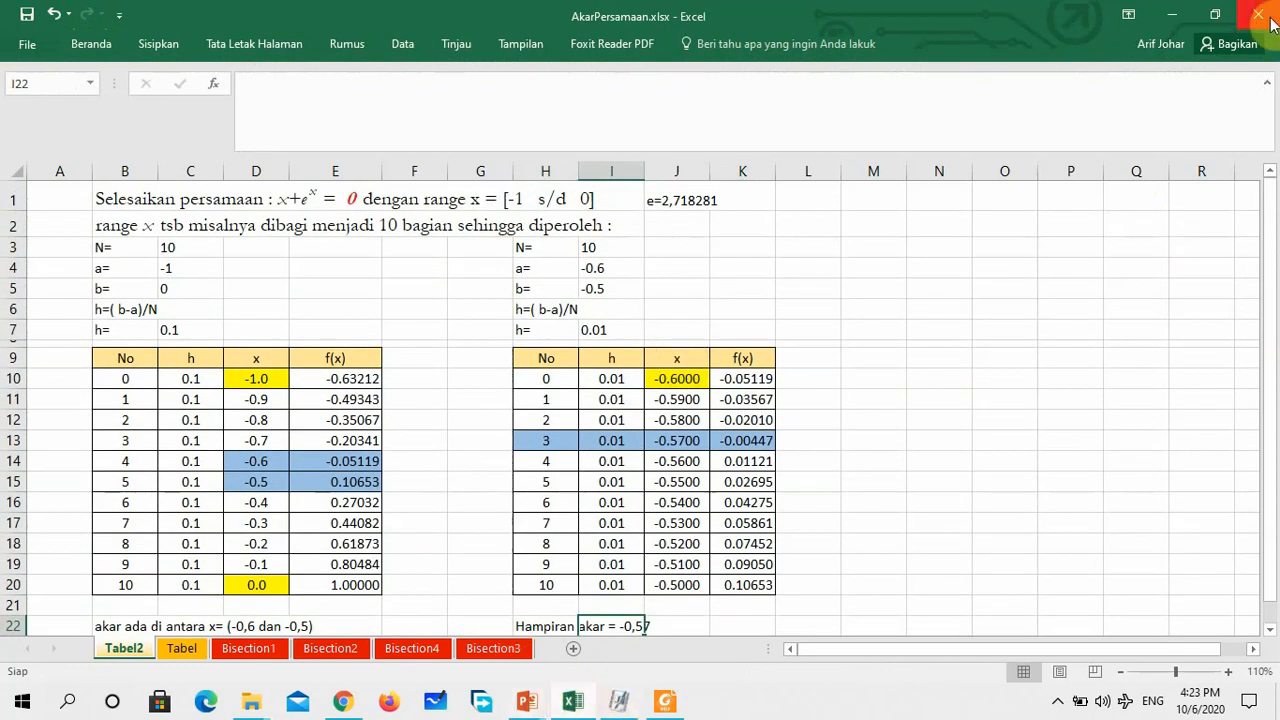
left_click(1269, 85)
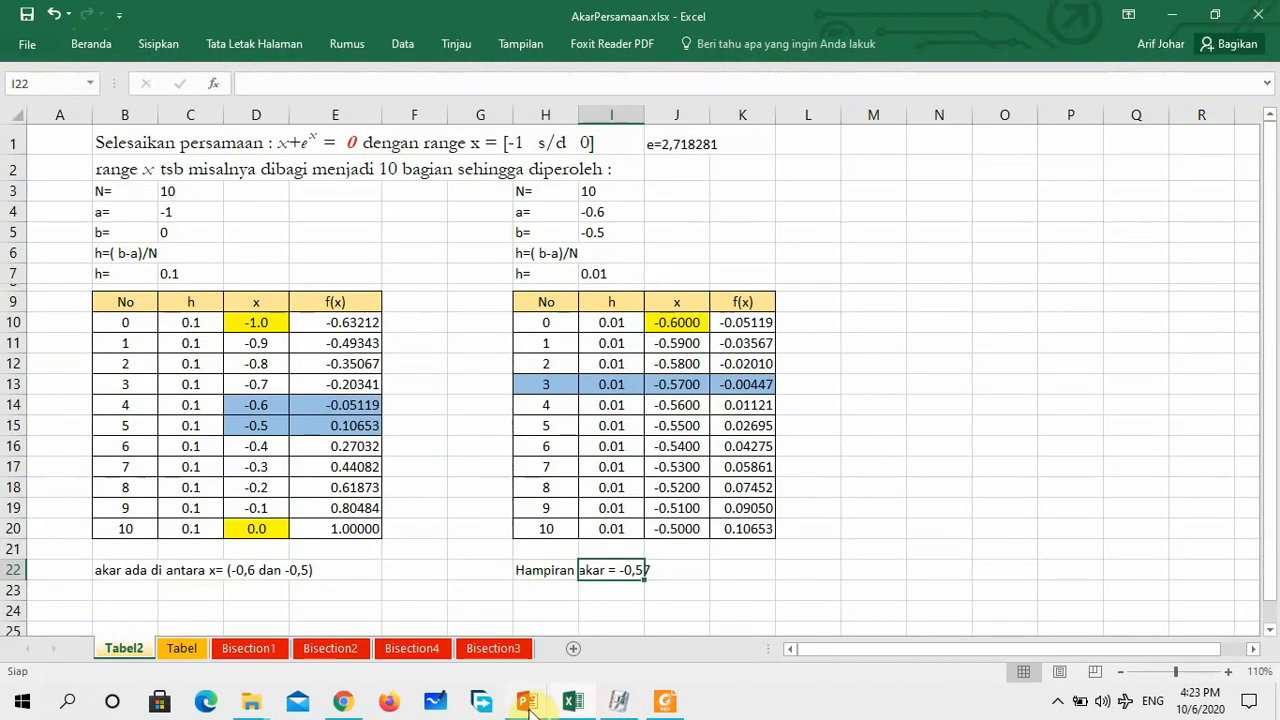
Switch to the running PowerPoint slide show and advance from the example slide to slide 20 with the refined table
mouse_move(528, 703)
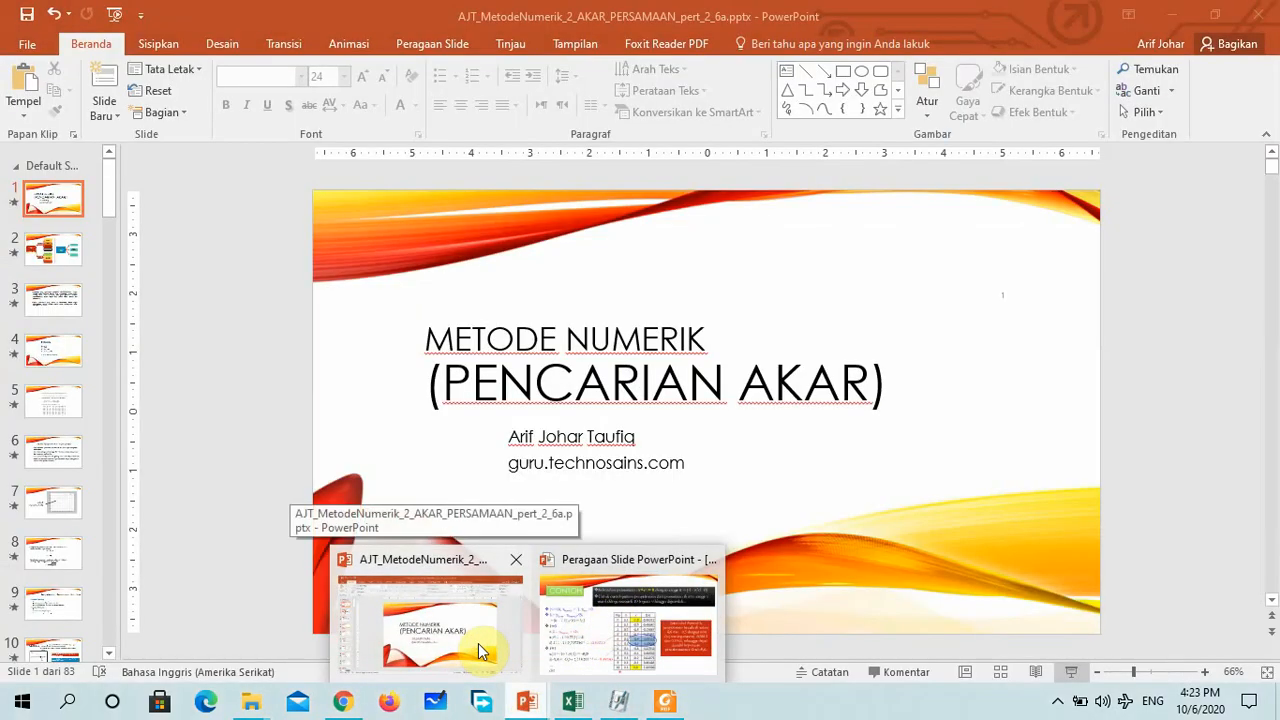
left_click(478, 648)
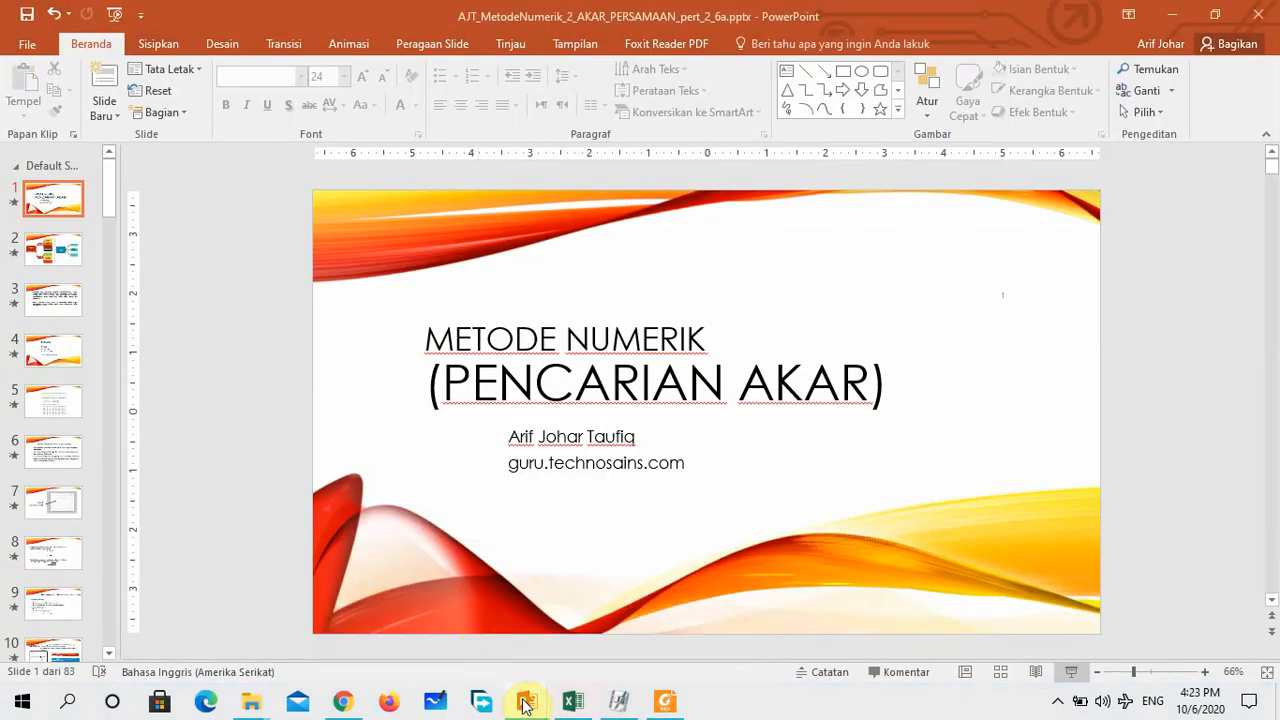
mouse_move(527, 703)
left_click(600, 638)
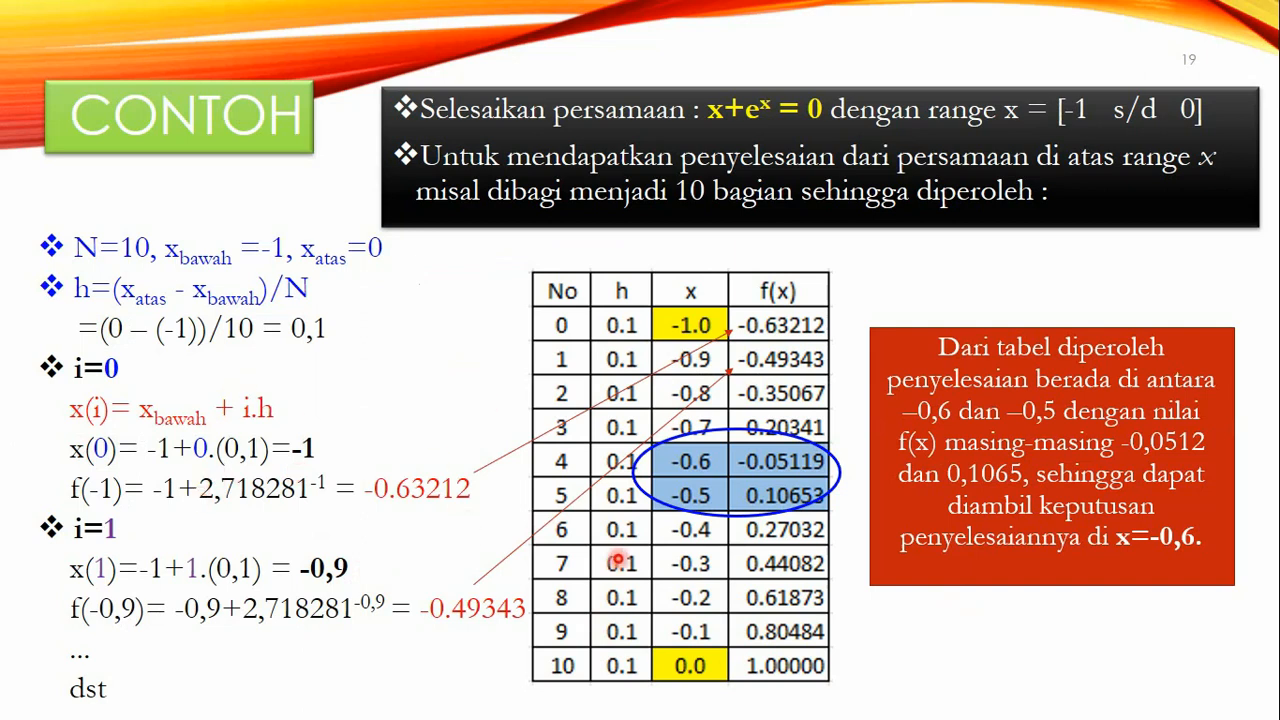
key("Right")
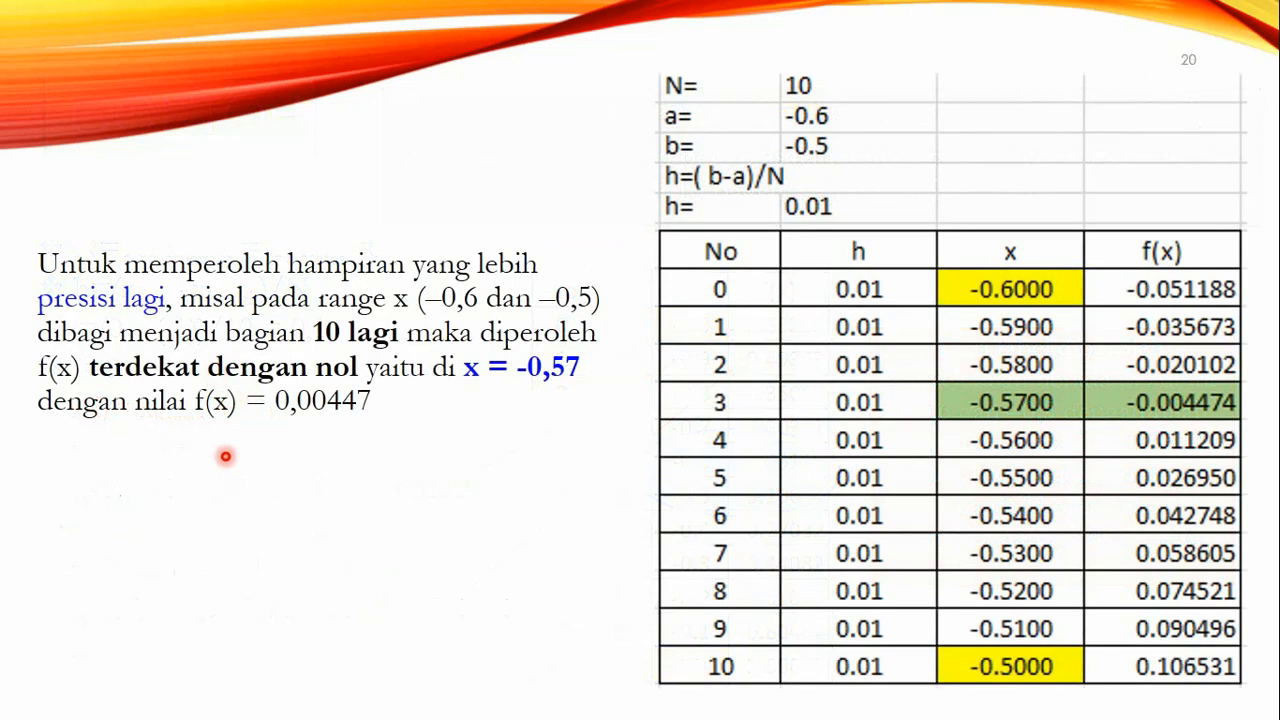
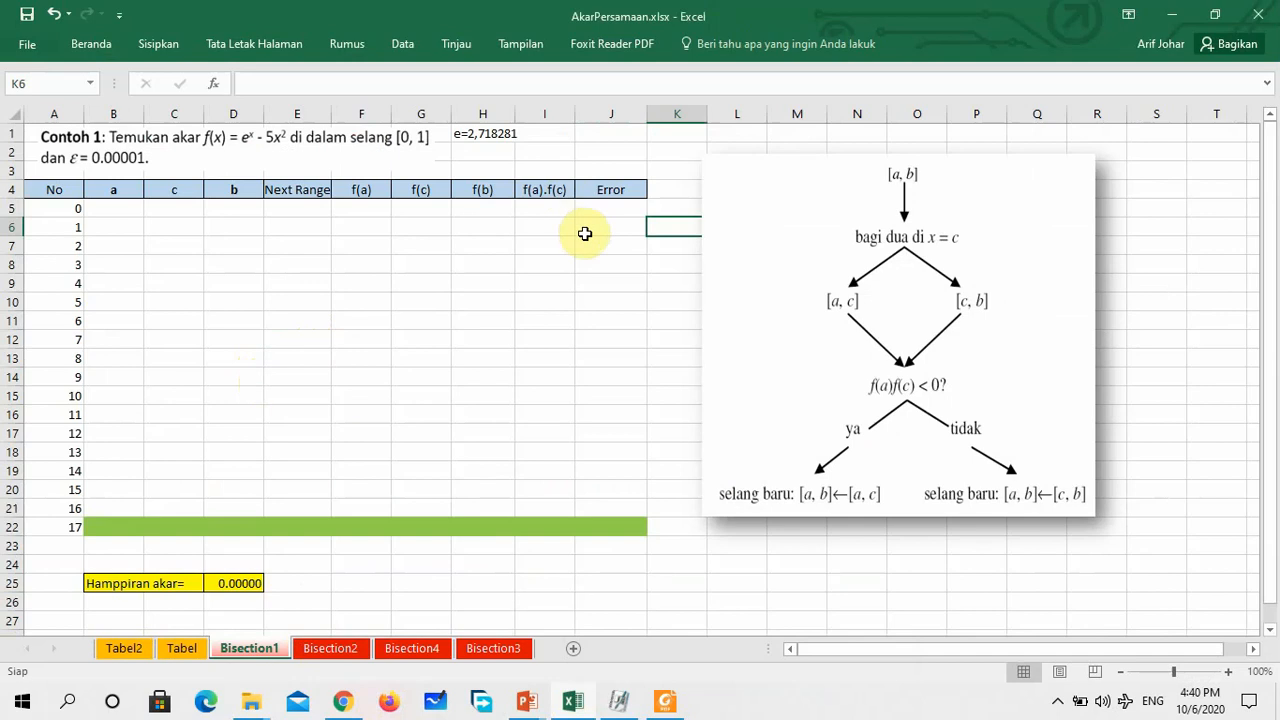
Move the bisection flowchart picture slightly away from the table on the Bisection1 sheet
left_click(679, 284)
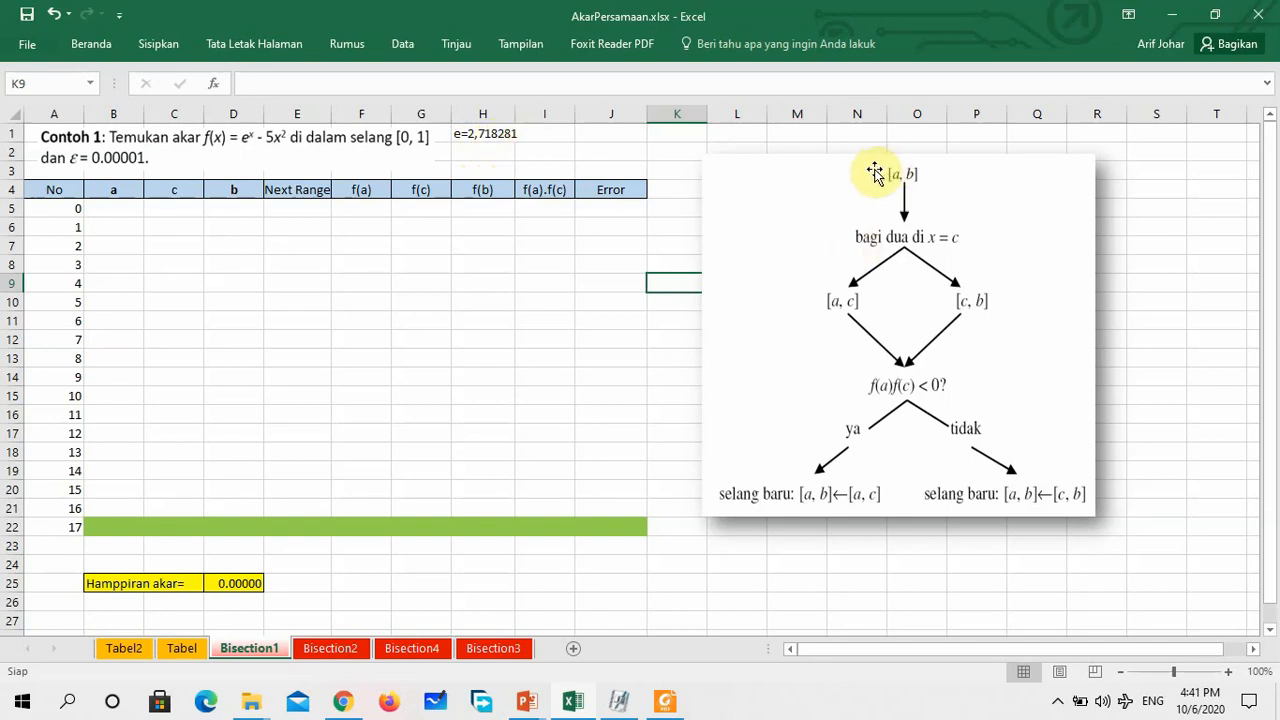
left_click(676, 360)
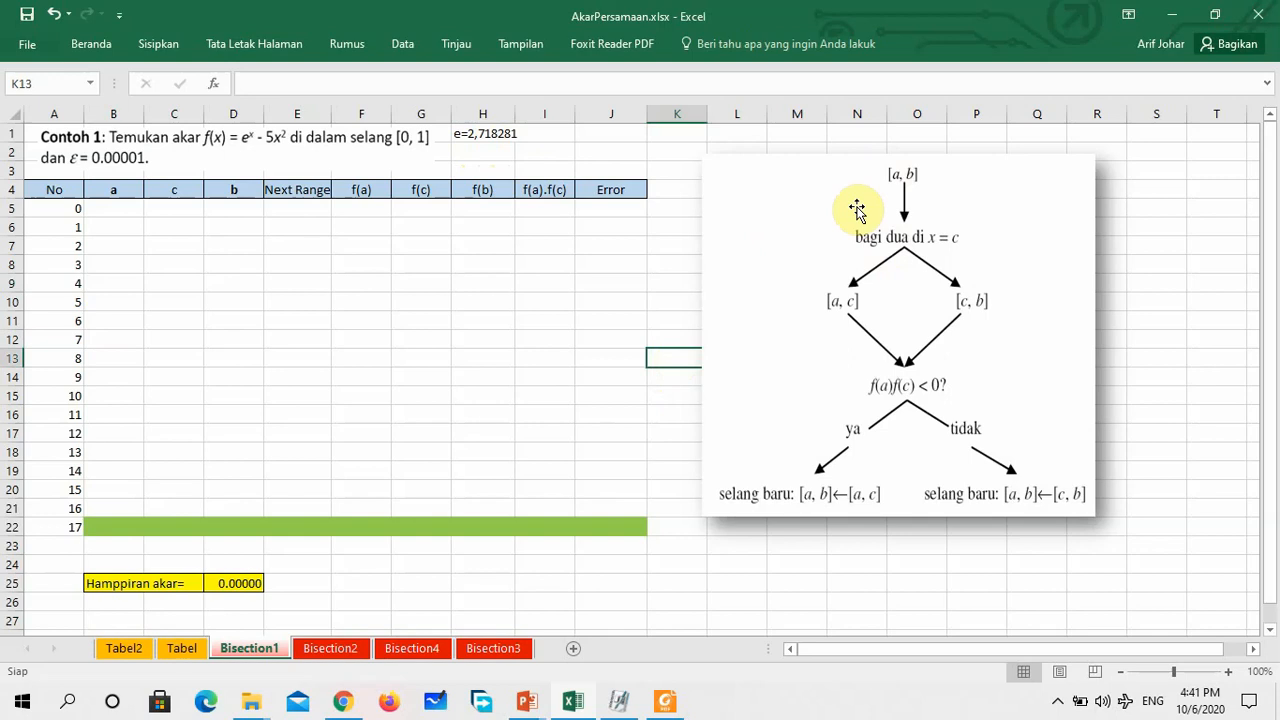
mouse_move(857, 208)
left_mouse_down()
mouse_move(920, 197)
mouse_move(857, 203)
mouse_move(875, 205)
left_mouse_up()
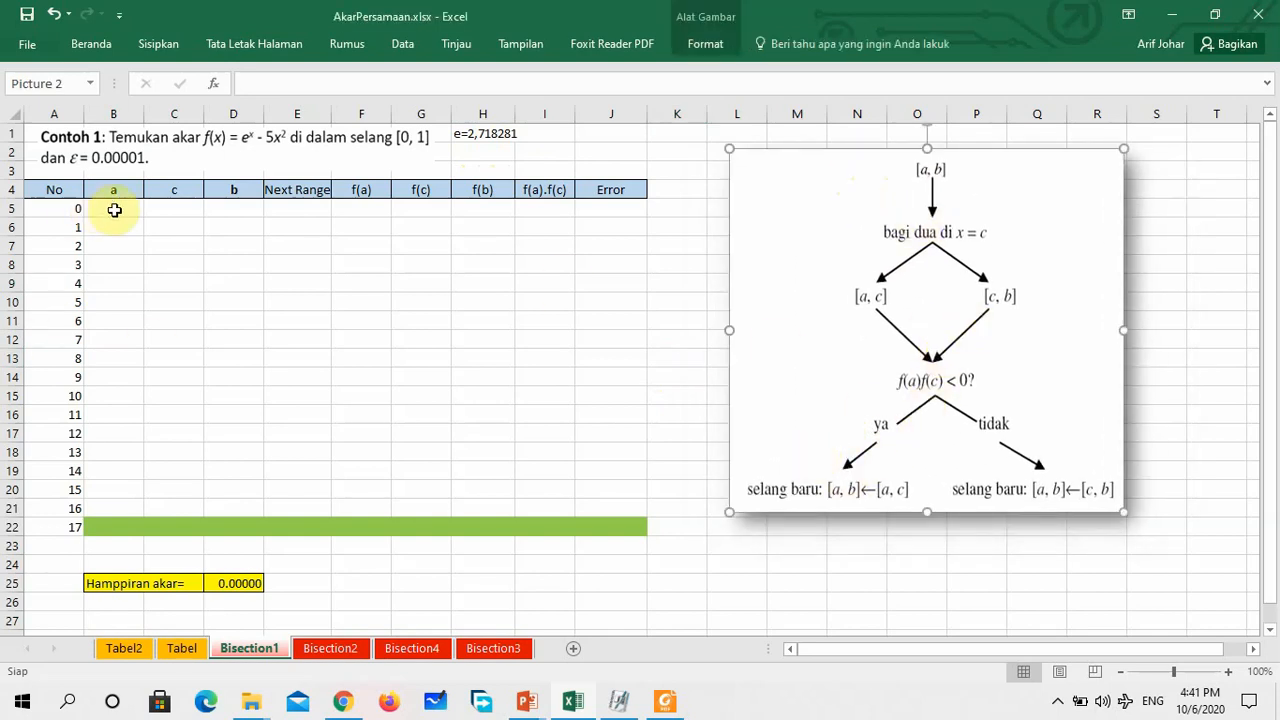
Enter the starting interval in iteration row 0, with a = 0 in B5 and b = 1 in D5
left_click(64, 209)
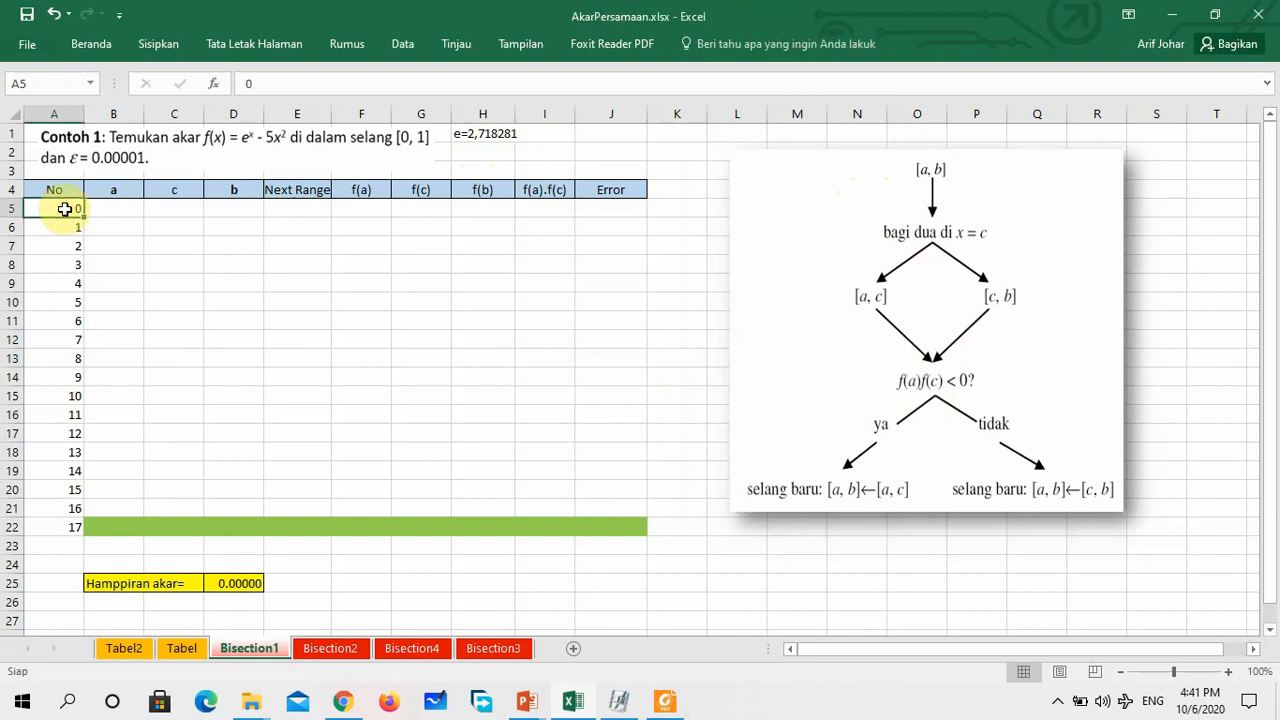
left_click(122, 208)
type("0")
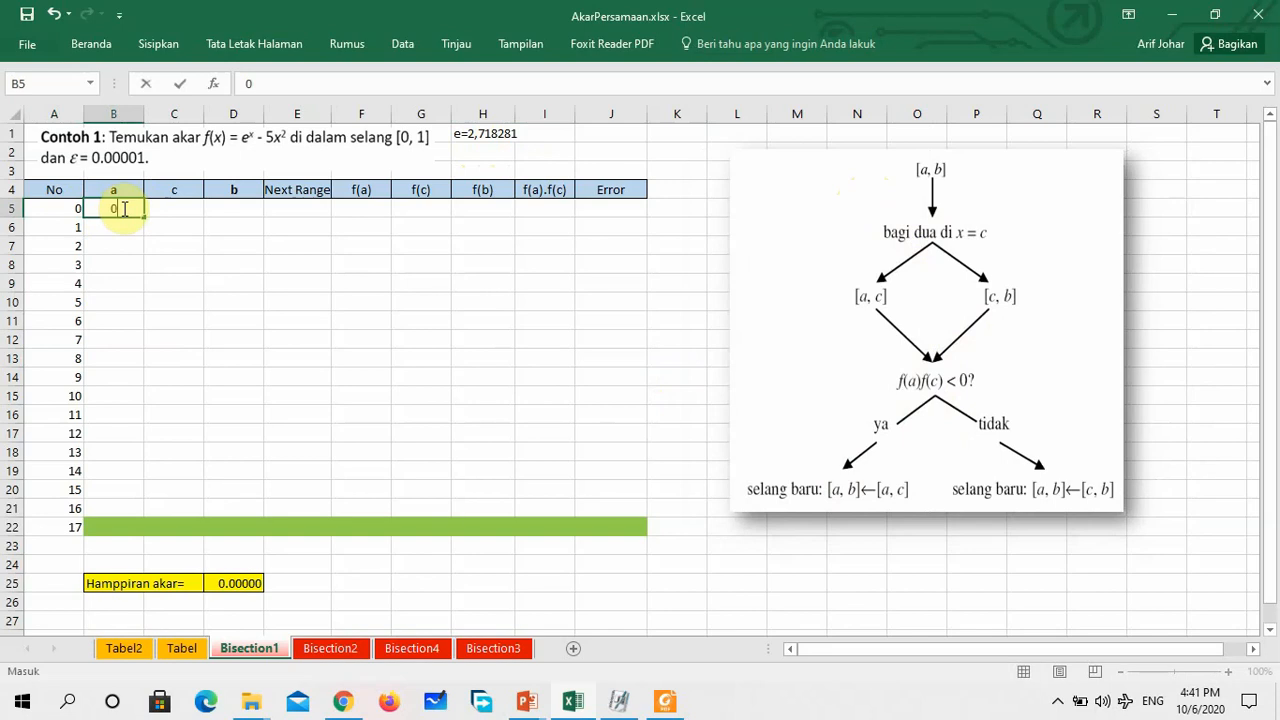
key("Return")
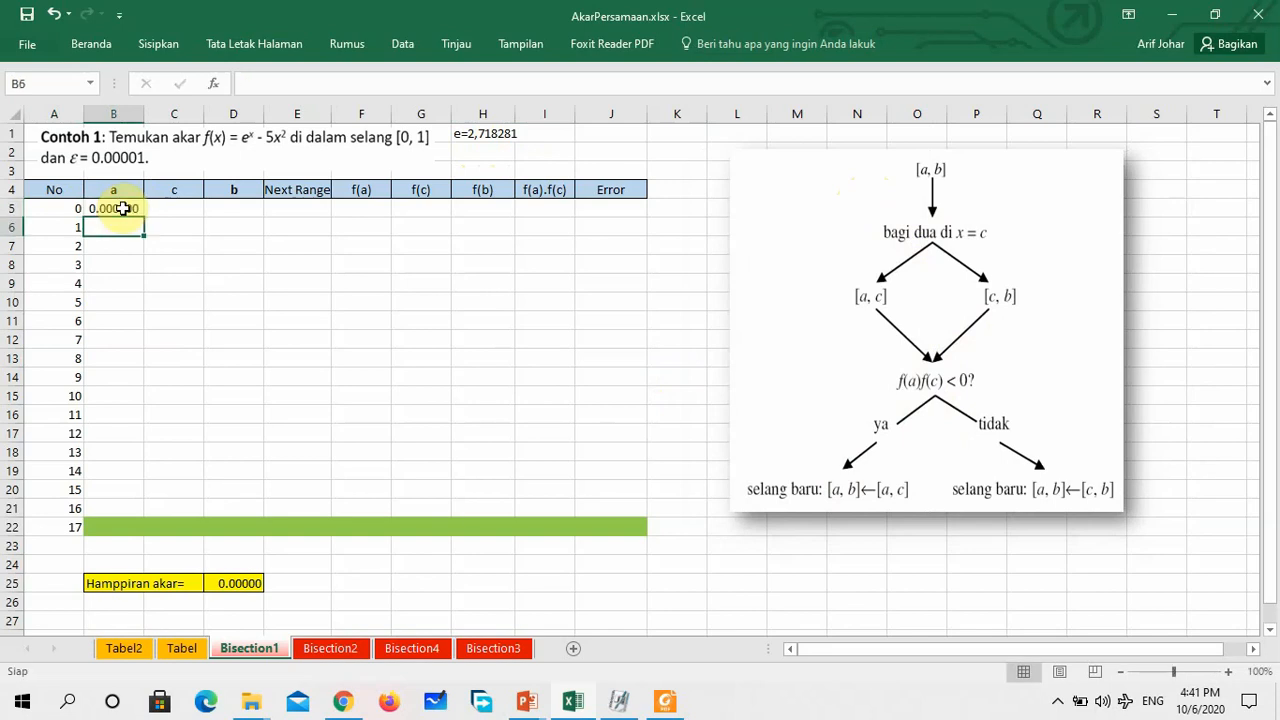
key("Up")
key("Right")
key("Right")
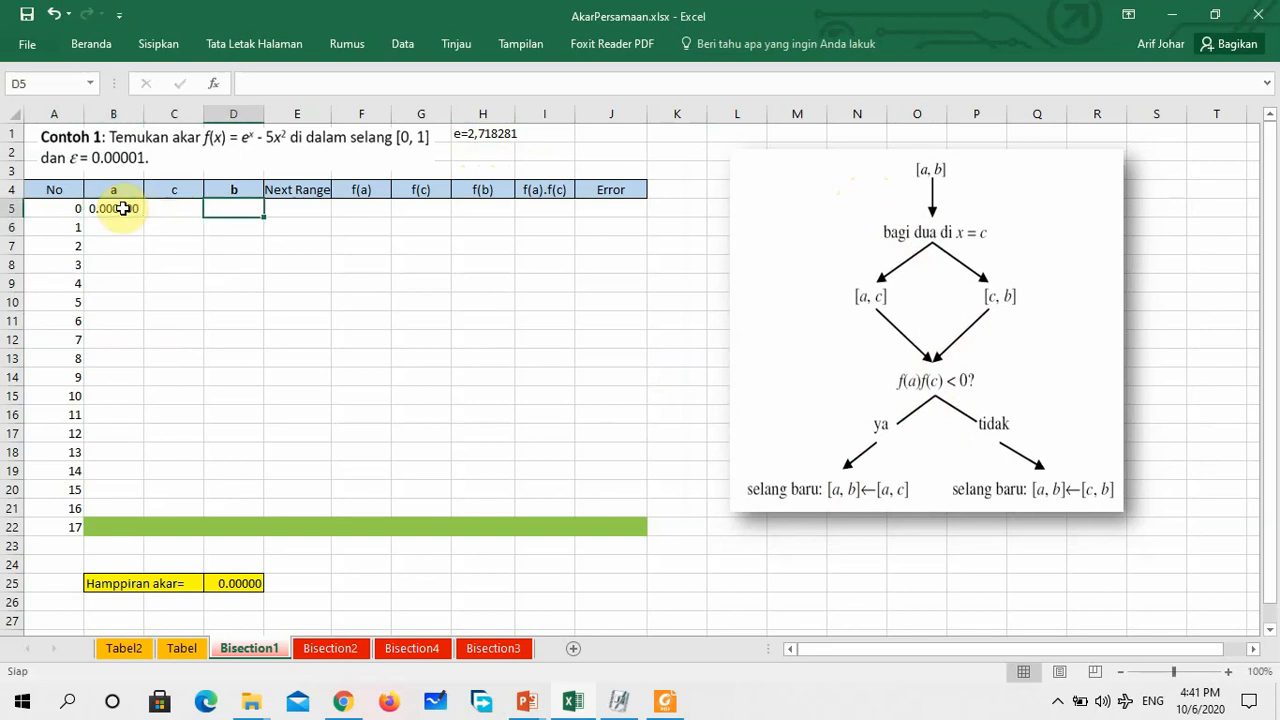
type("1")
key("Return")
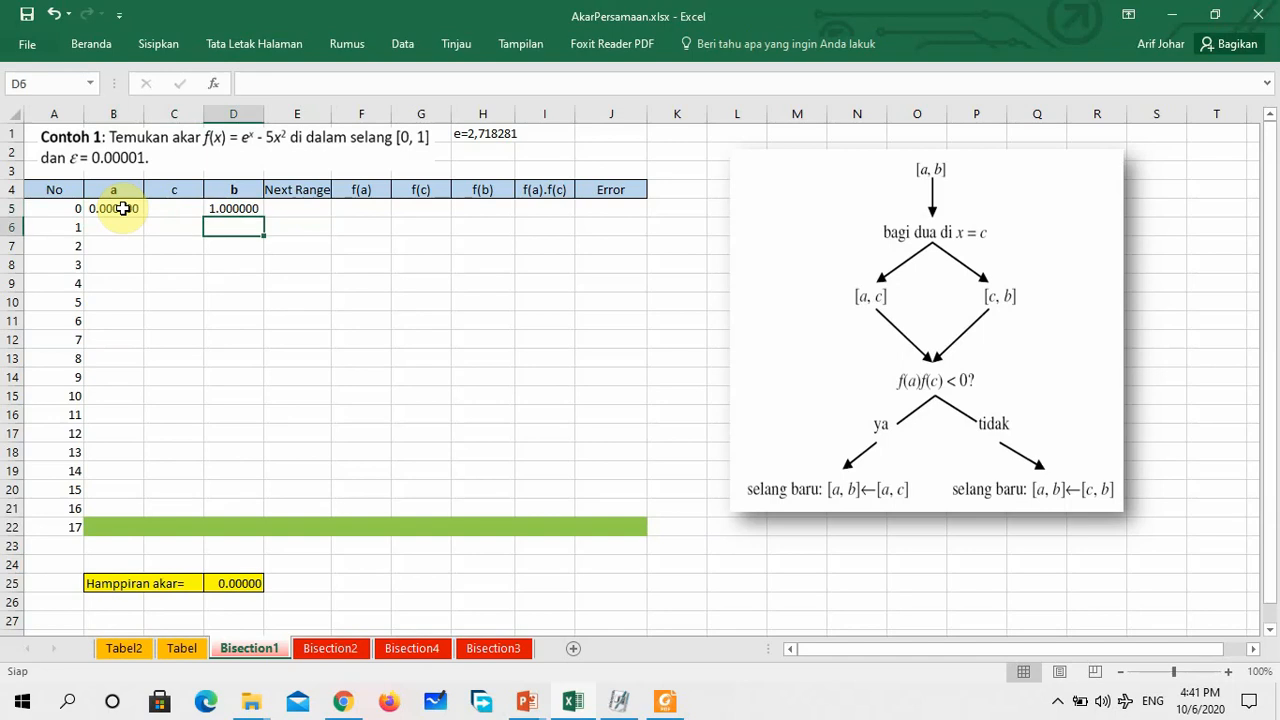
key("Up")
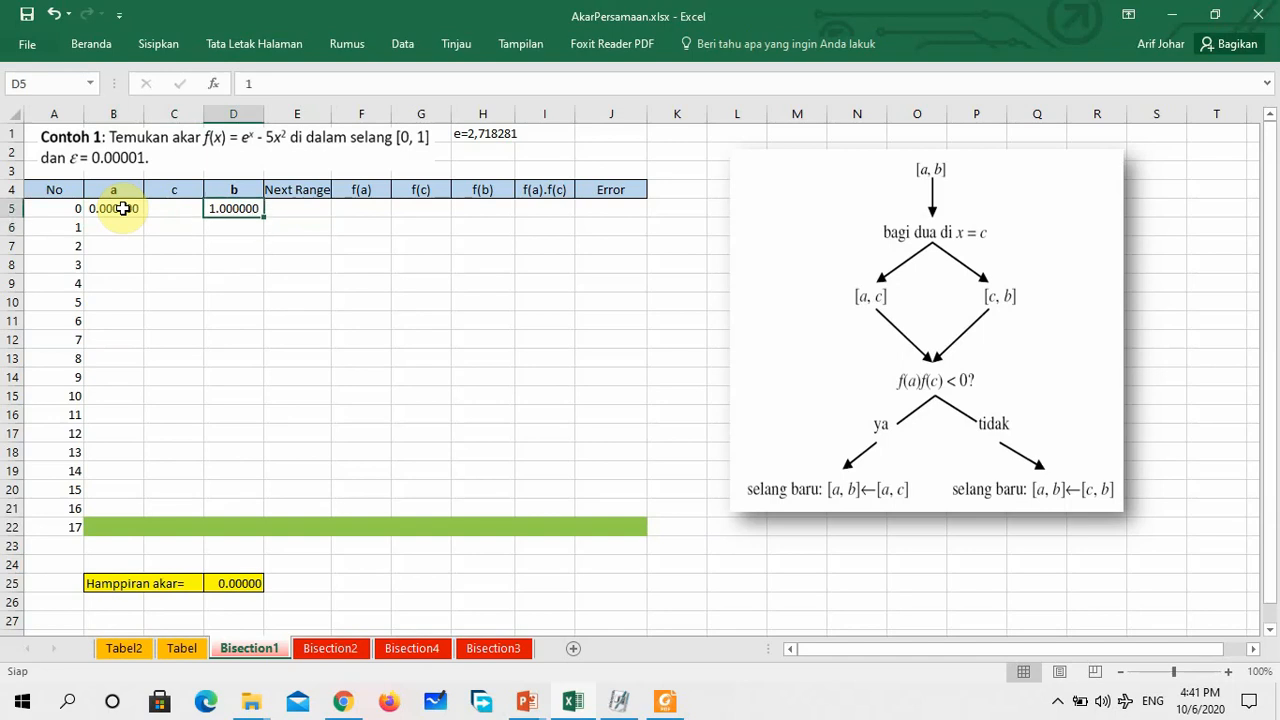
key("Left")
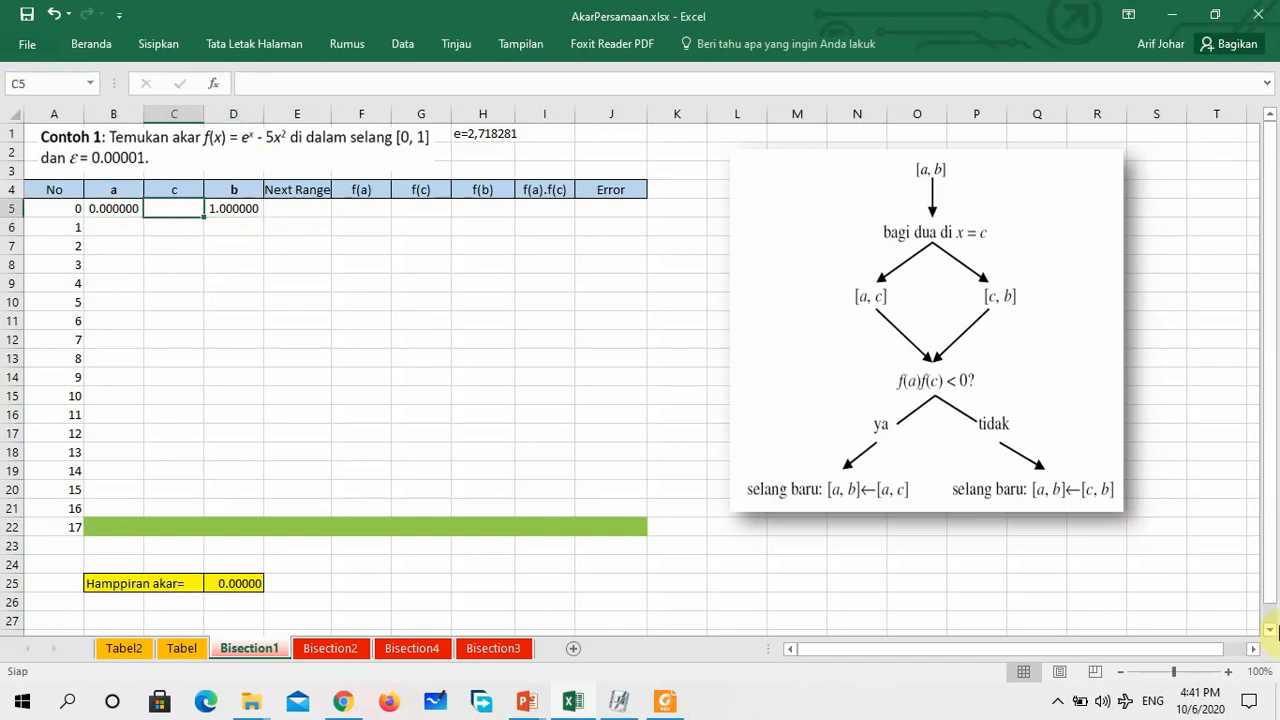
Delete the empty row 24 directly above the "Hamppiran akar=" cells
left_click(1228, 671)
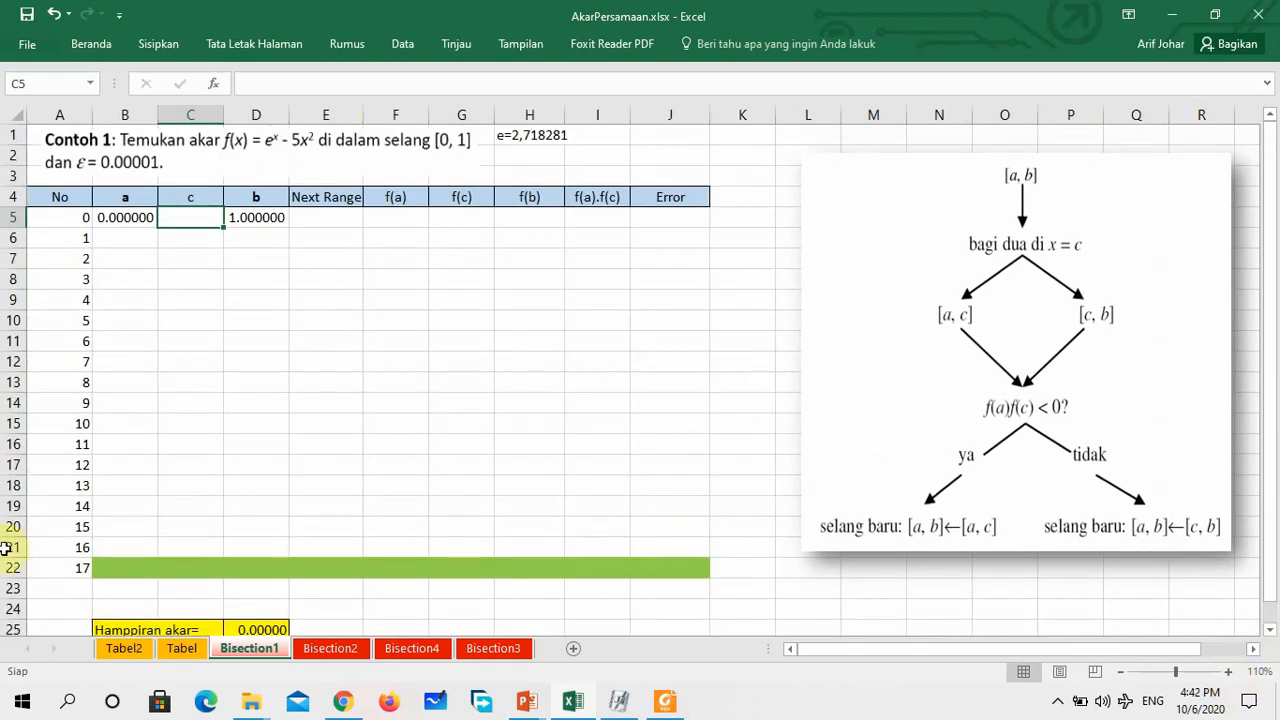
left_click(16, 607)
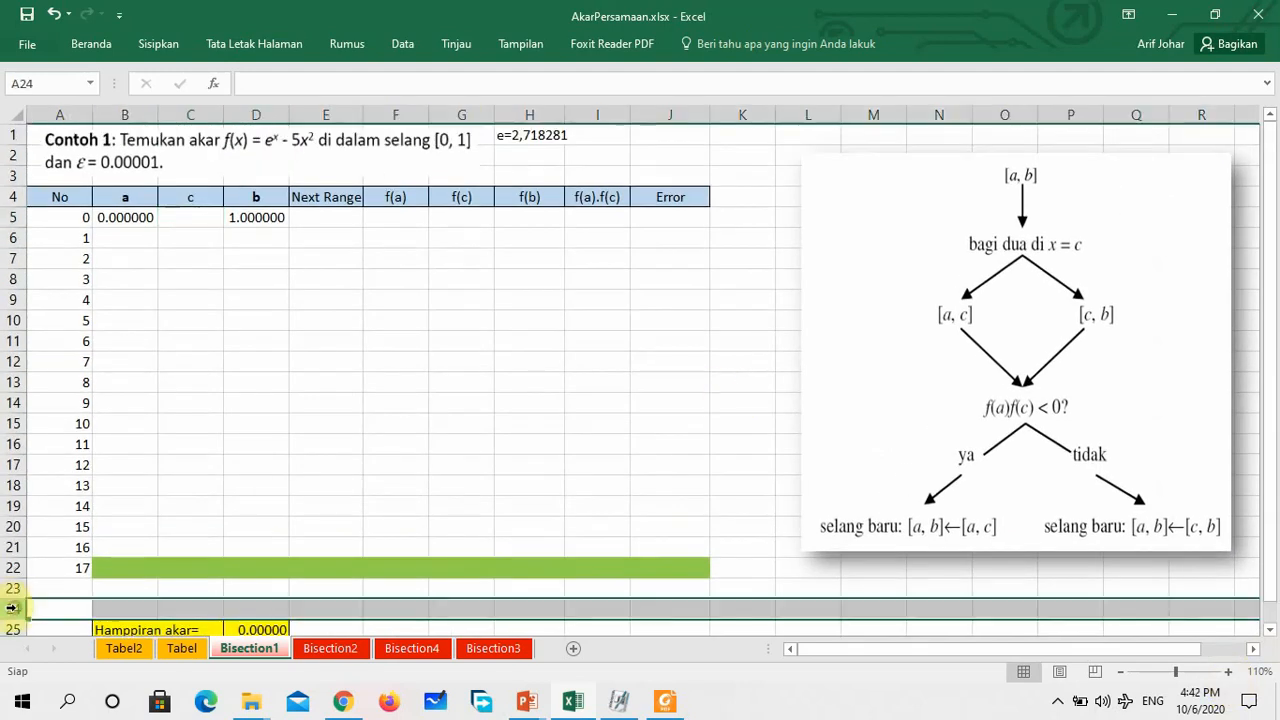
right_click(16, 607)
left_click(62, 481)
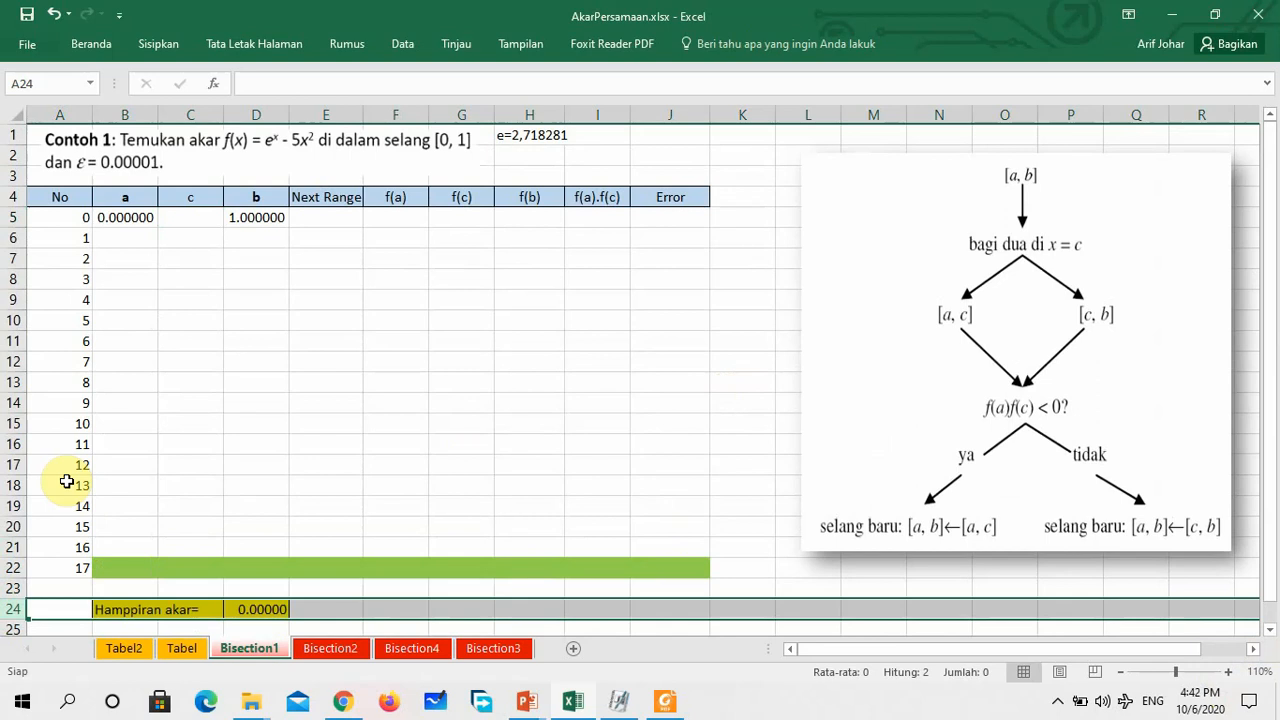
left_click(322, 442)
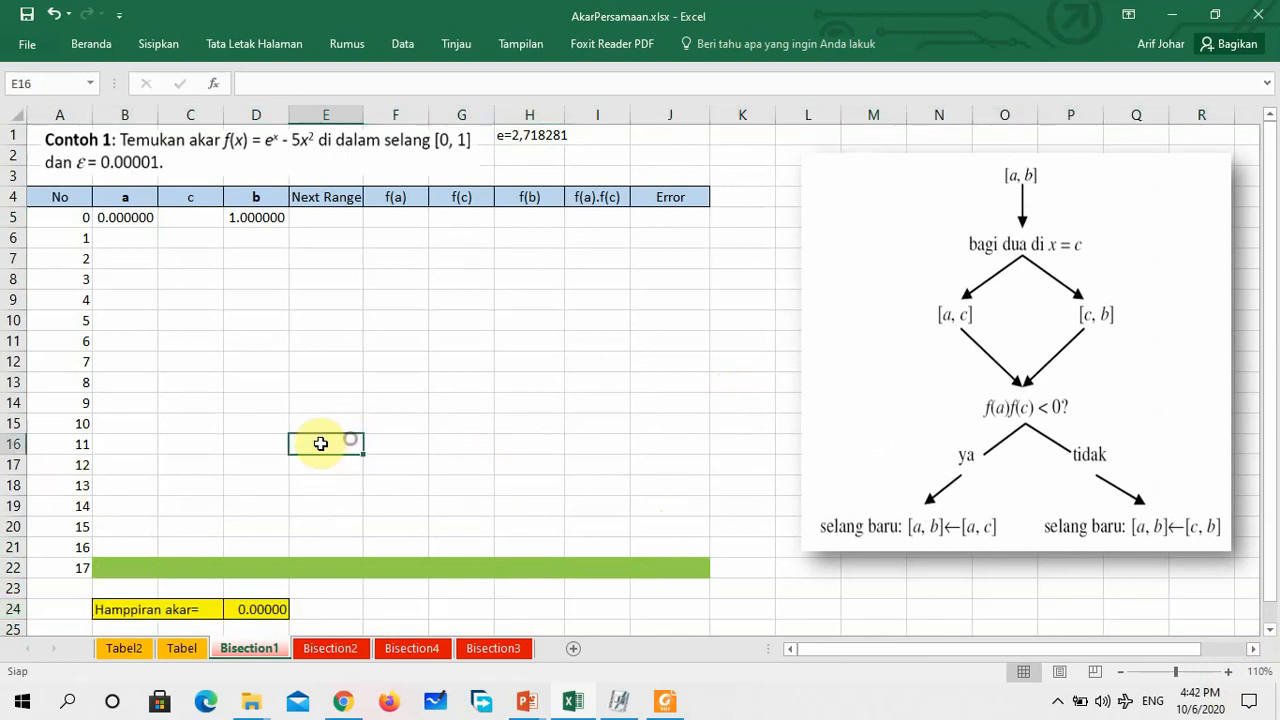
Enter the midpoint formula =(B5+D5)/2 in C5 for c
left_click(195, 215)
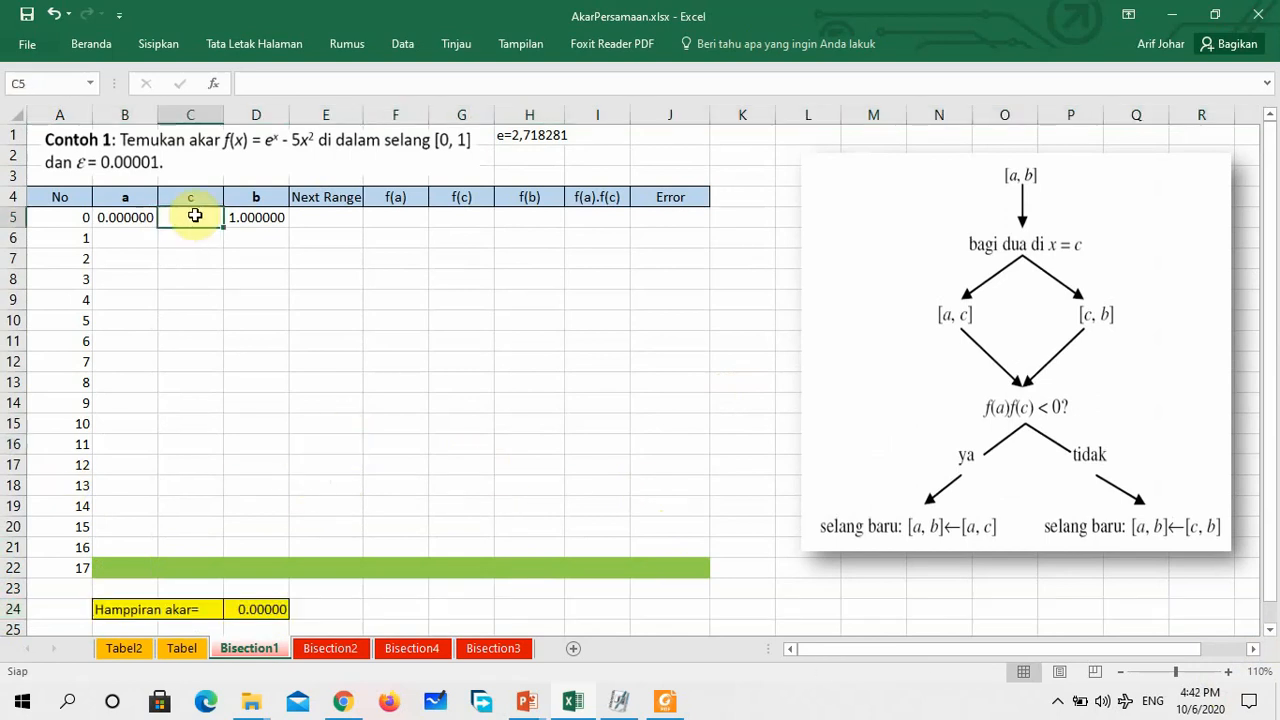
type("=")
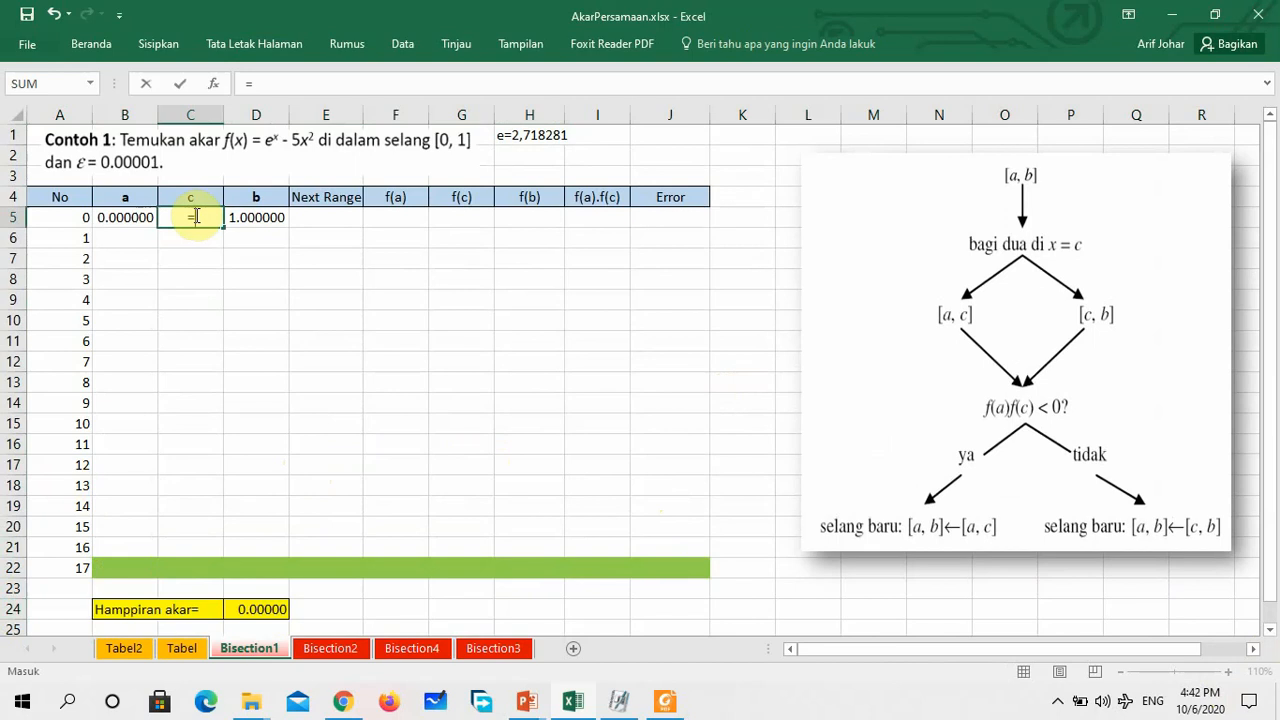
type("(")
key("Left")
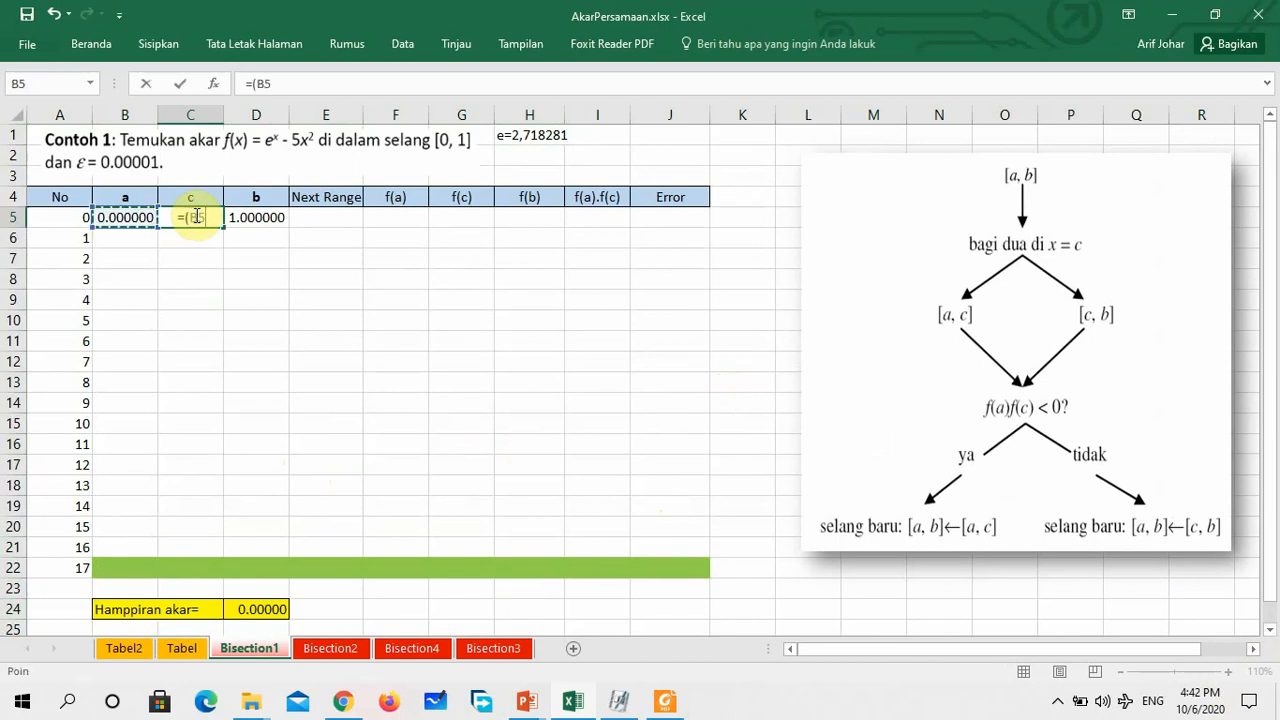
type("+")
key("Right")
type(")")
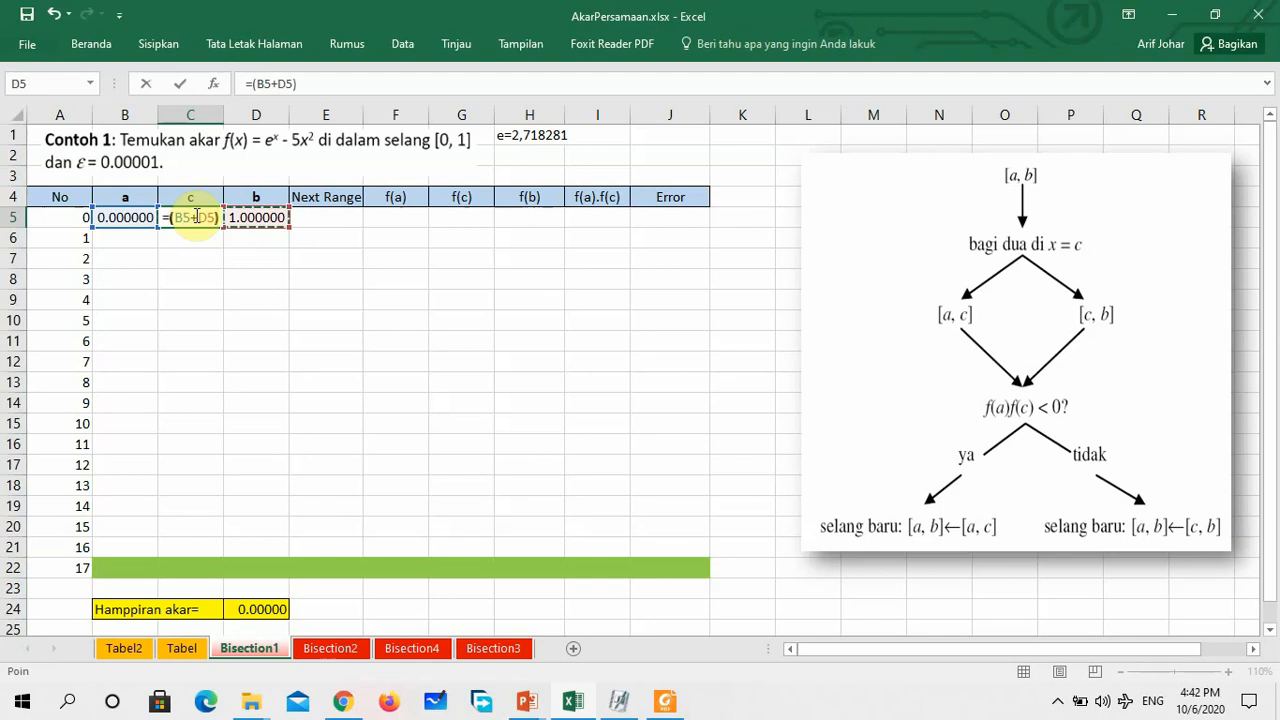
type("/2")
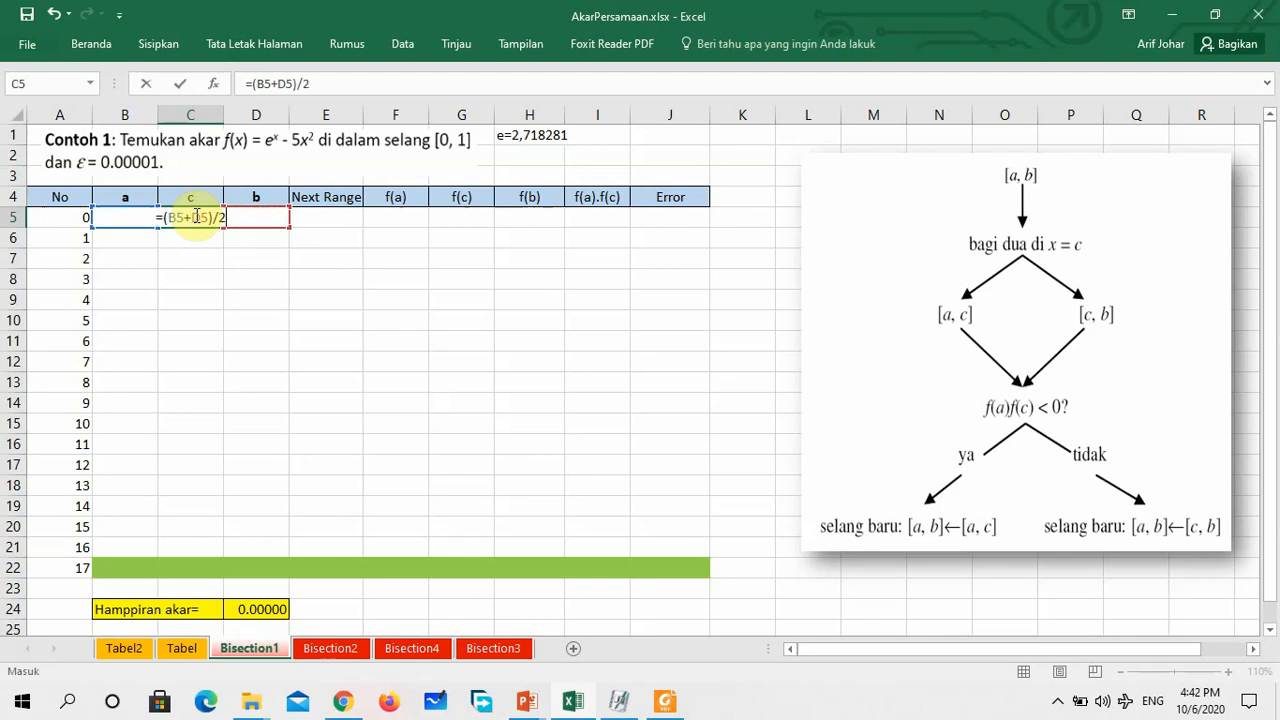
key("Return")
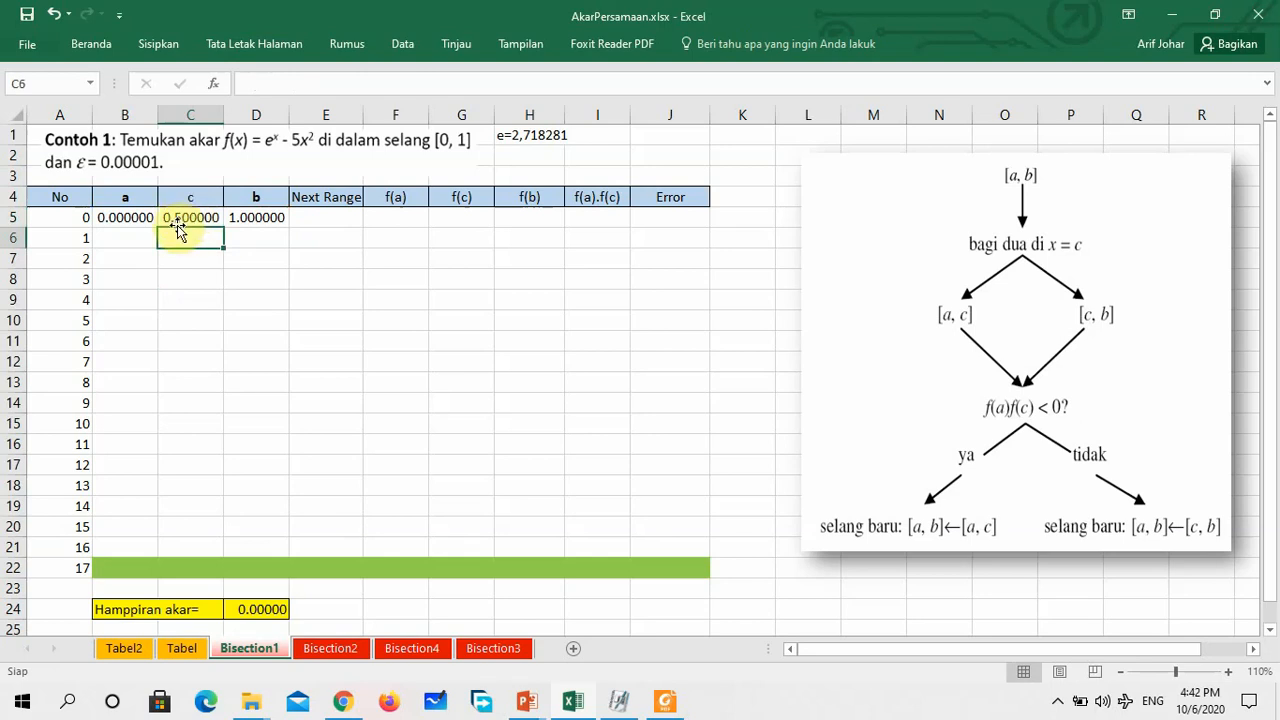
Enter the f(a) formula =2.718281^B5-5*B5^2 in F5
left_click(339, 218)
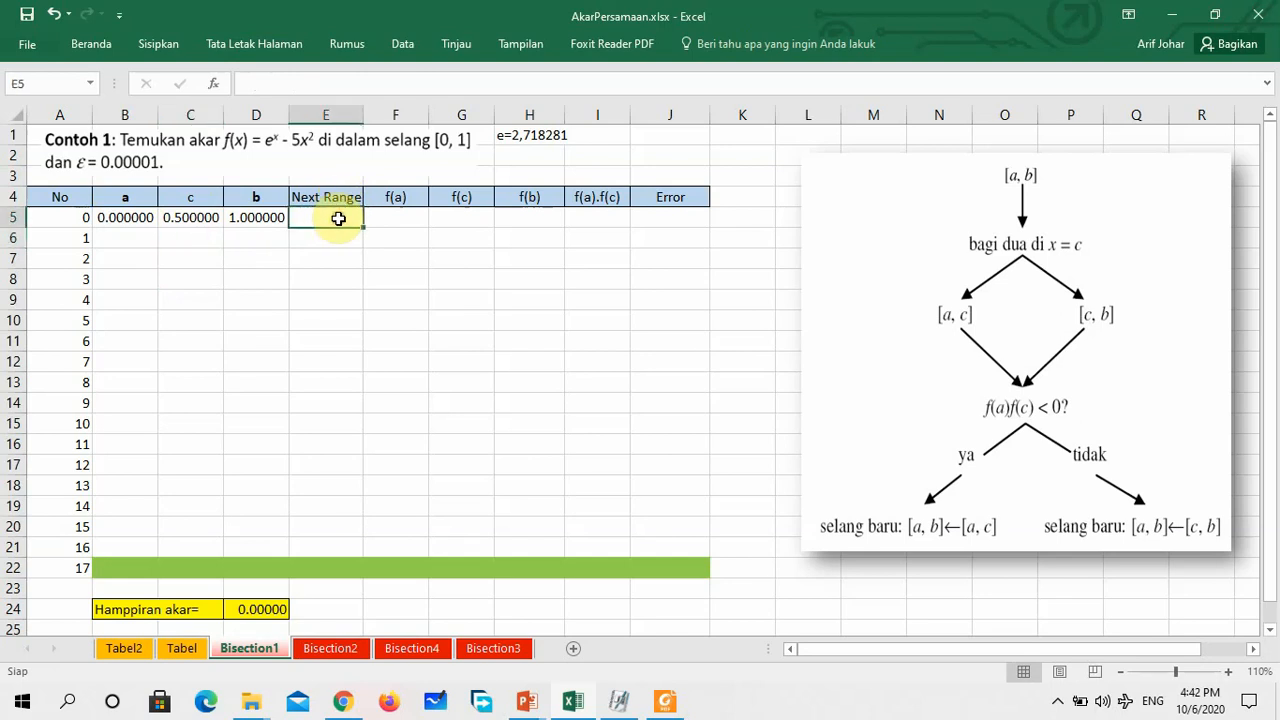
left_click(399, 216)
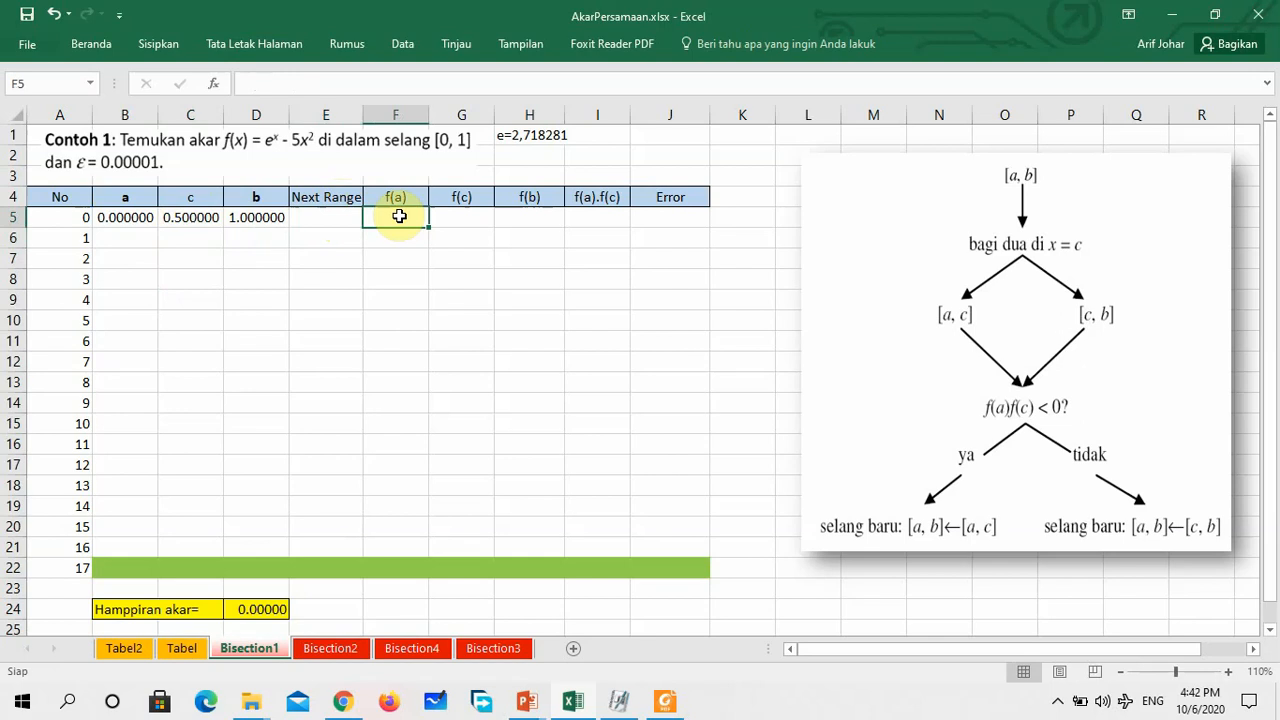
type("=")
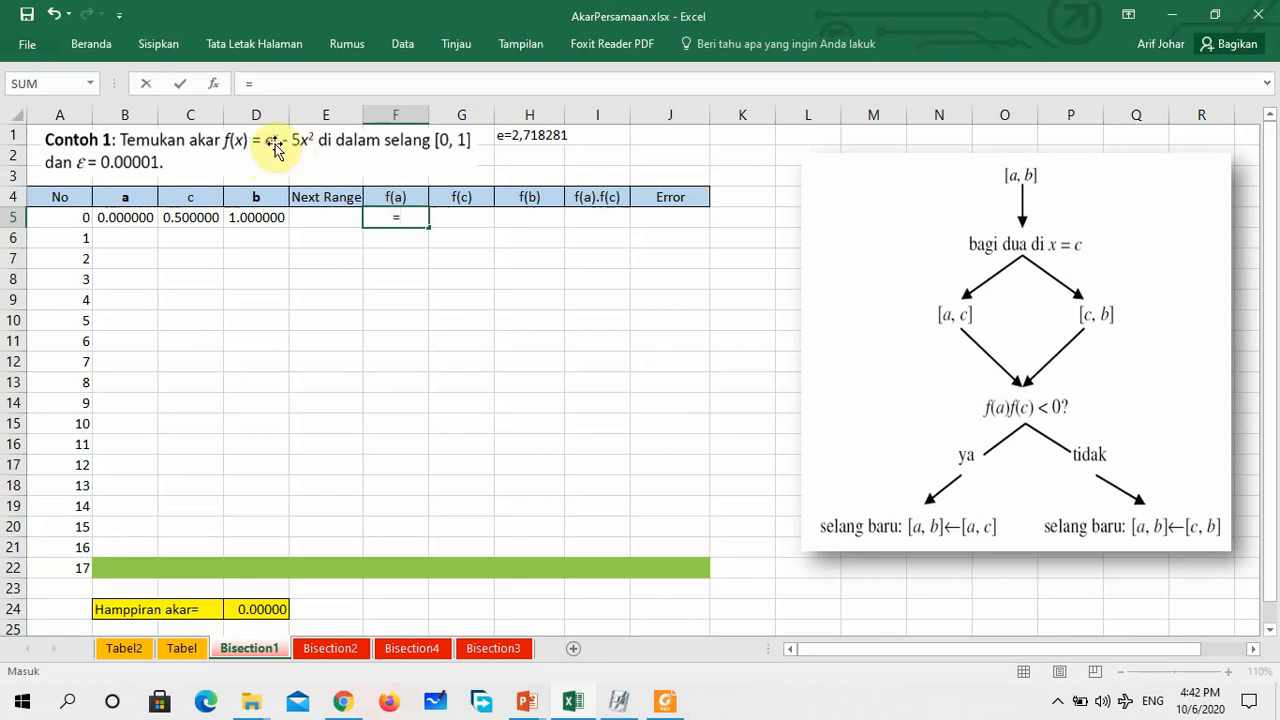
type("2")
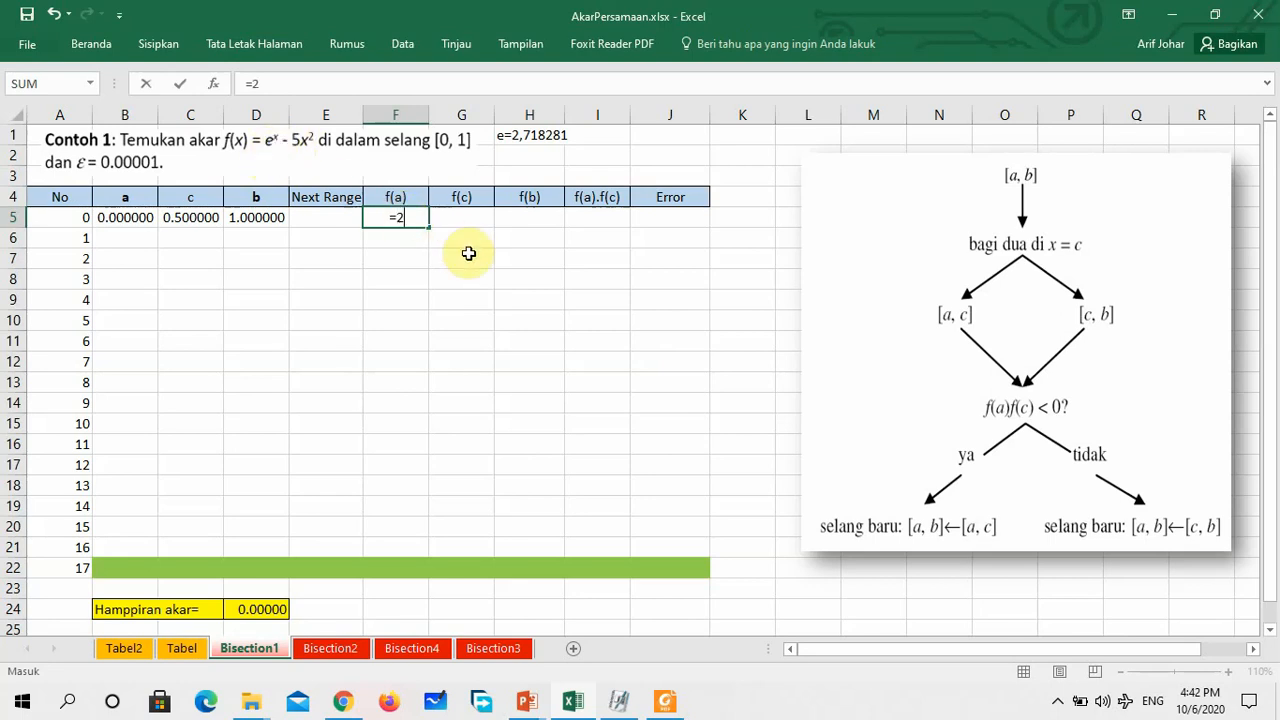
type(".718281")
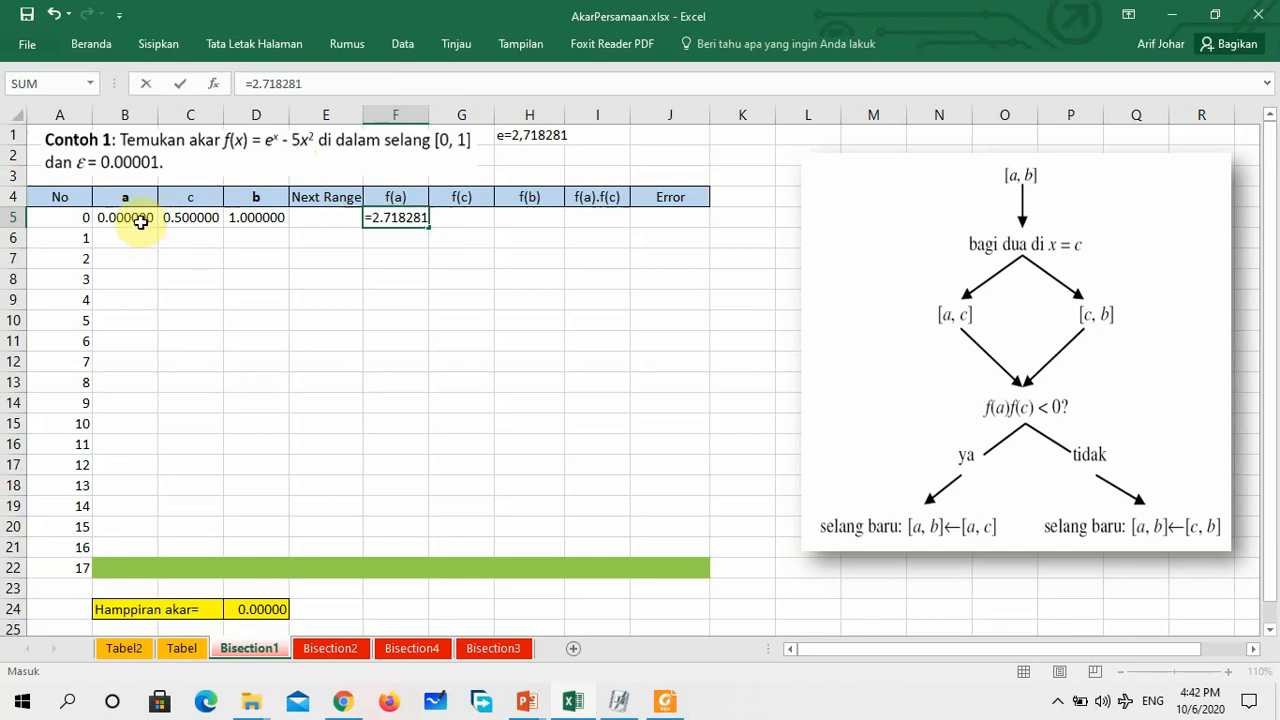
type("^")
left_click(141, 222)
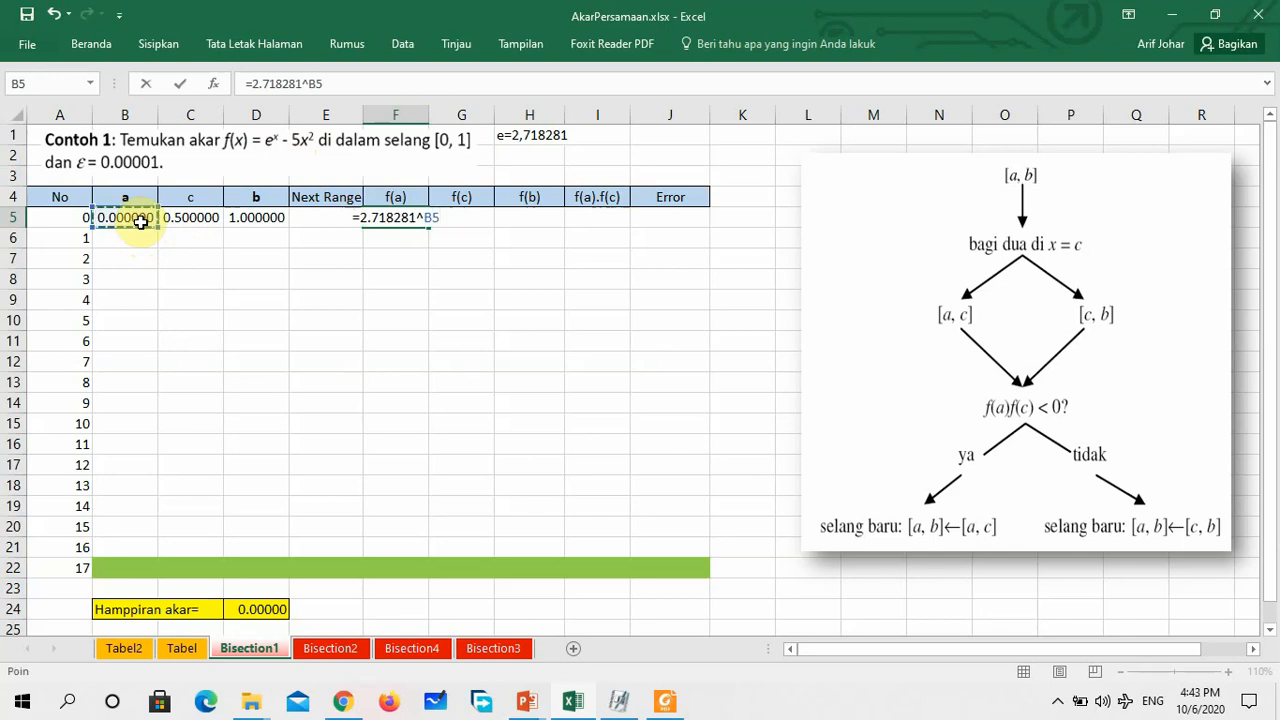
type("-")
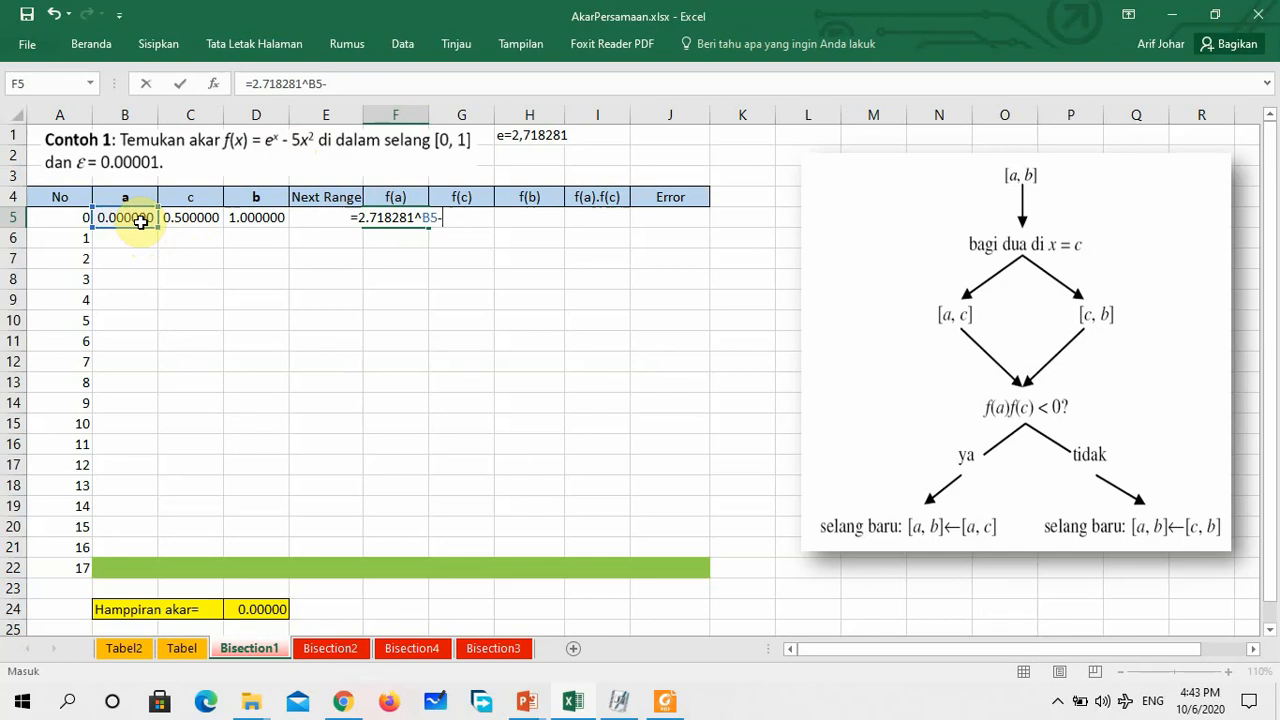
type("5*")
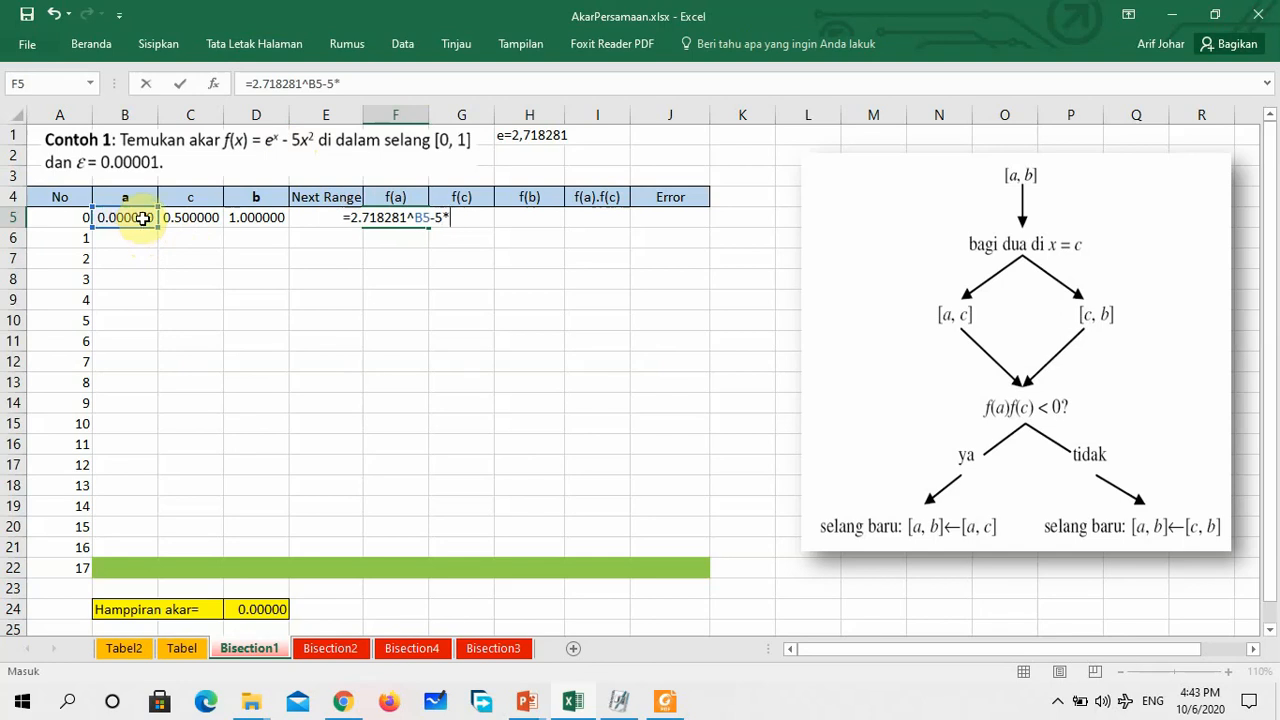
left_click(142, 220)
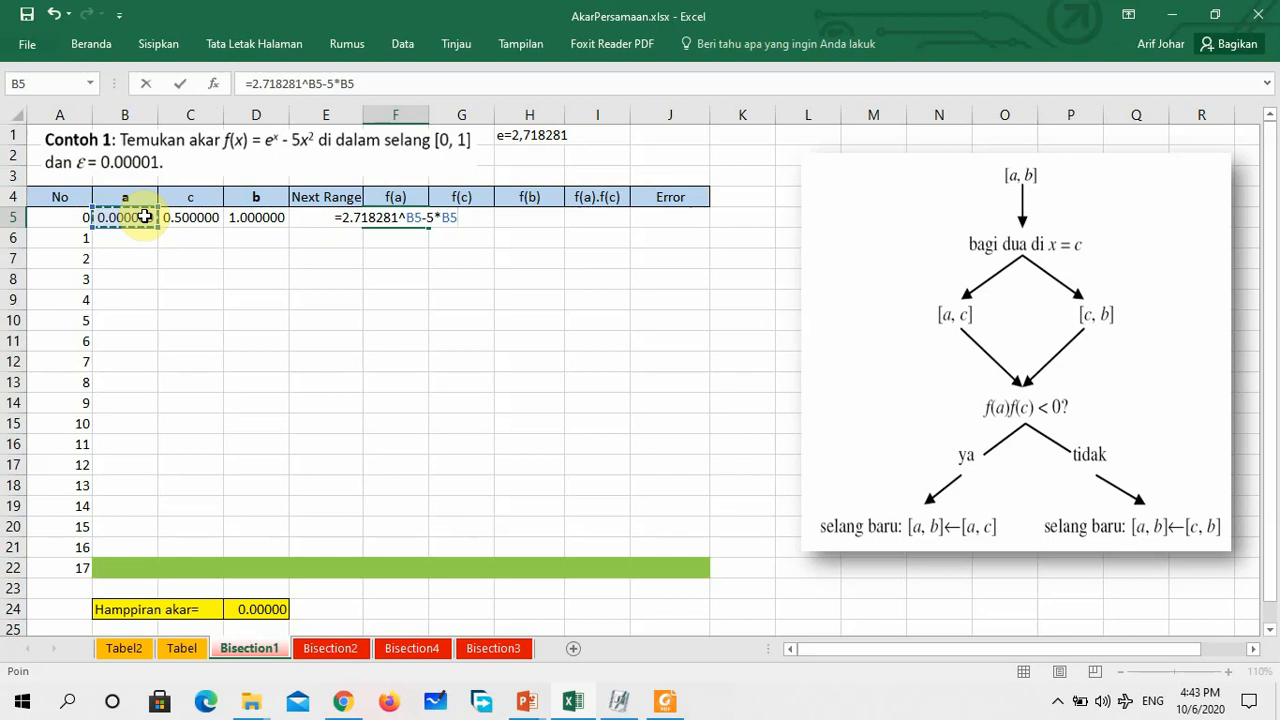
type("^2")
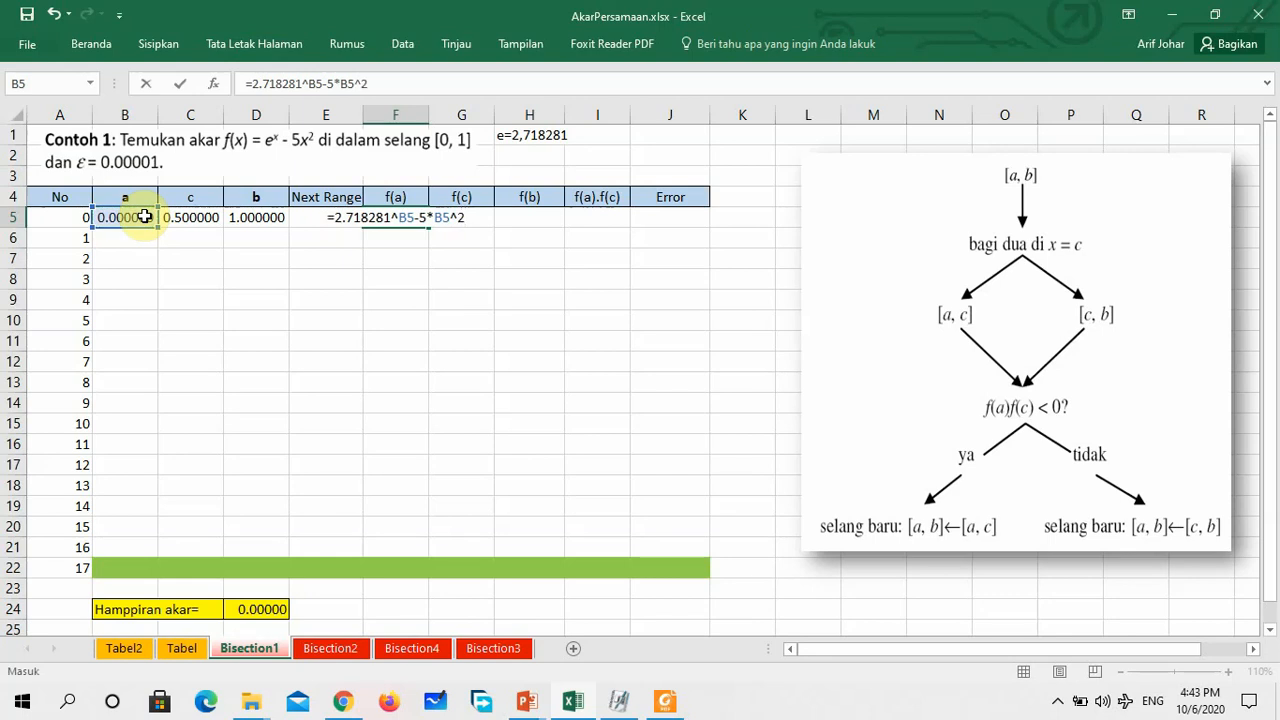
key("Return")
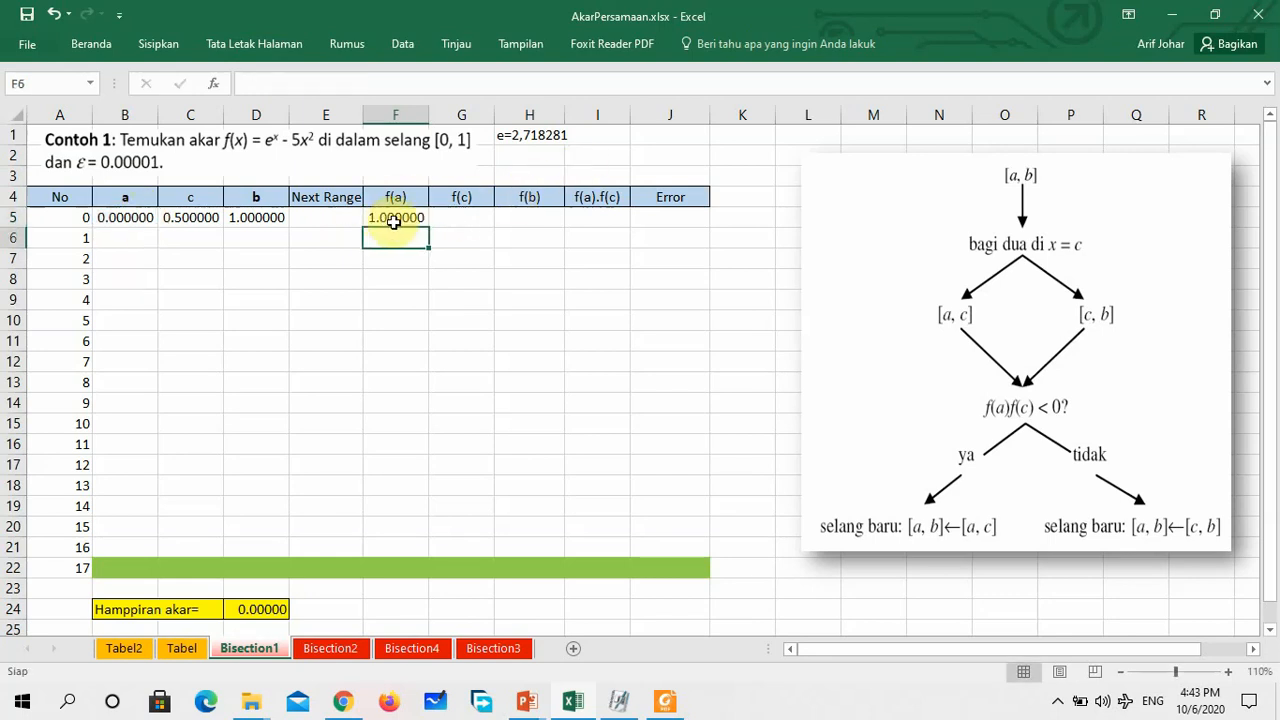
Fill the f(a) formula from F5 across to G5 and H5 for f(c) and f(b)
left_click(459, 216)
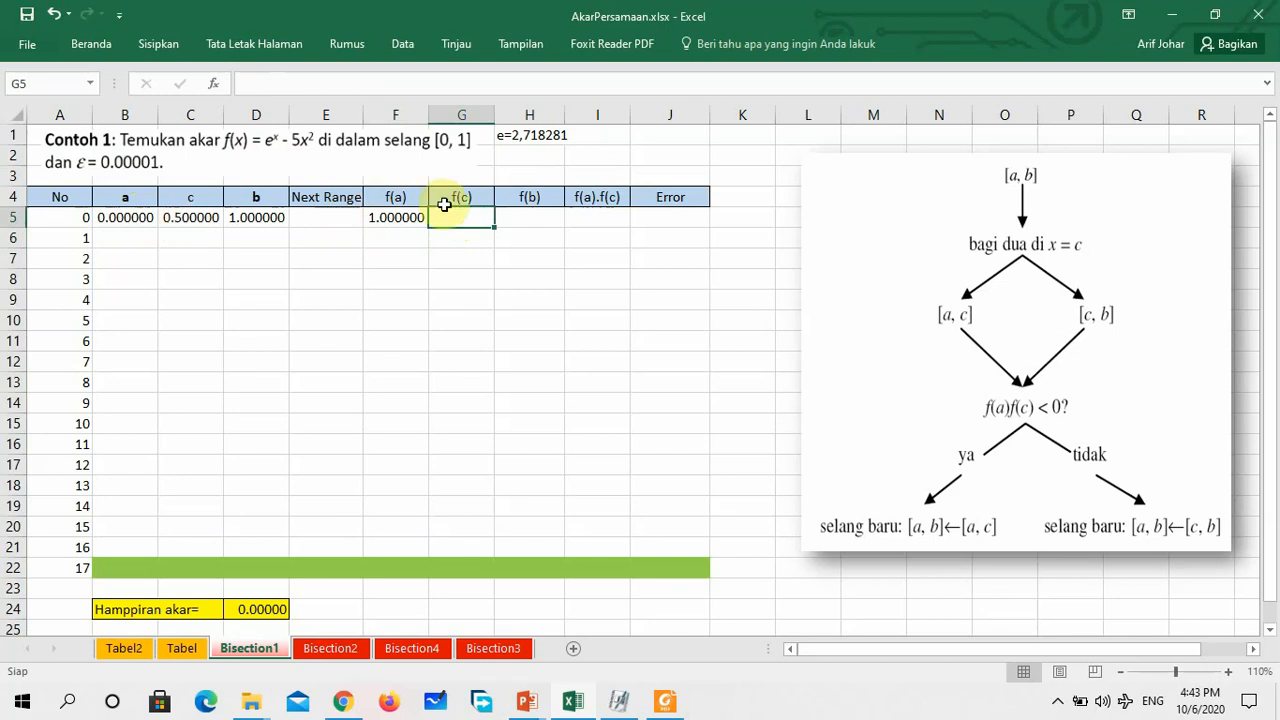
left_click(400, 217)
left_click_drag(431, 227, 555, 224)
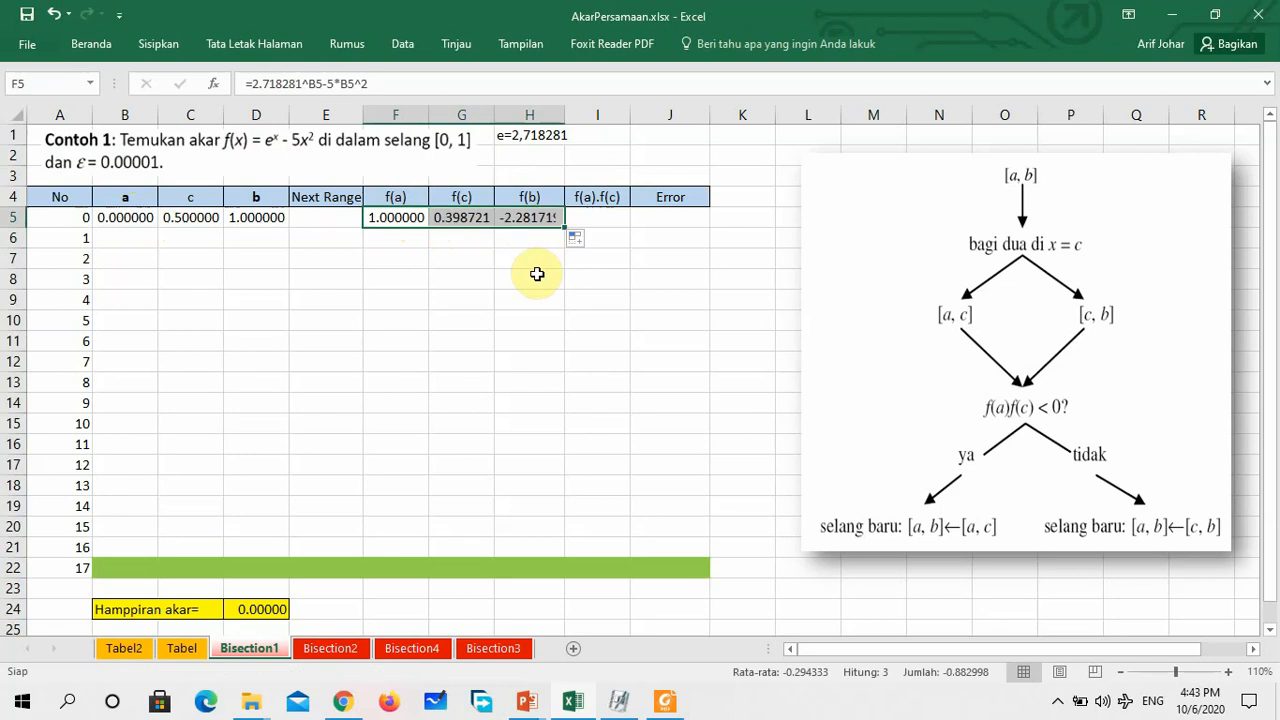
left_click(448, 303)
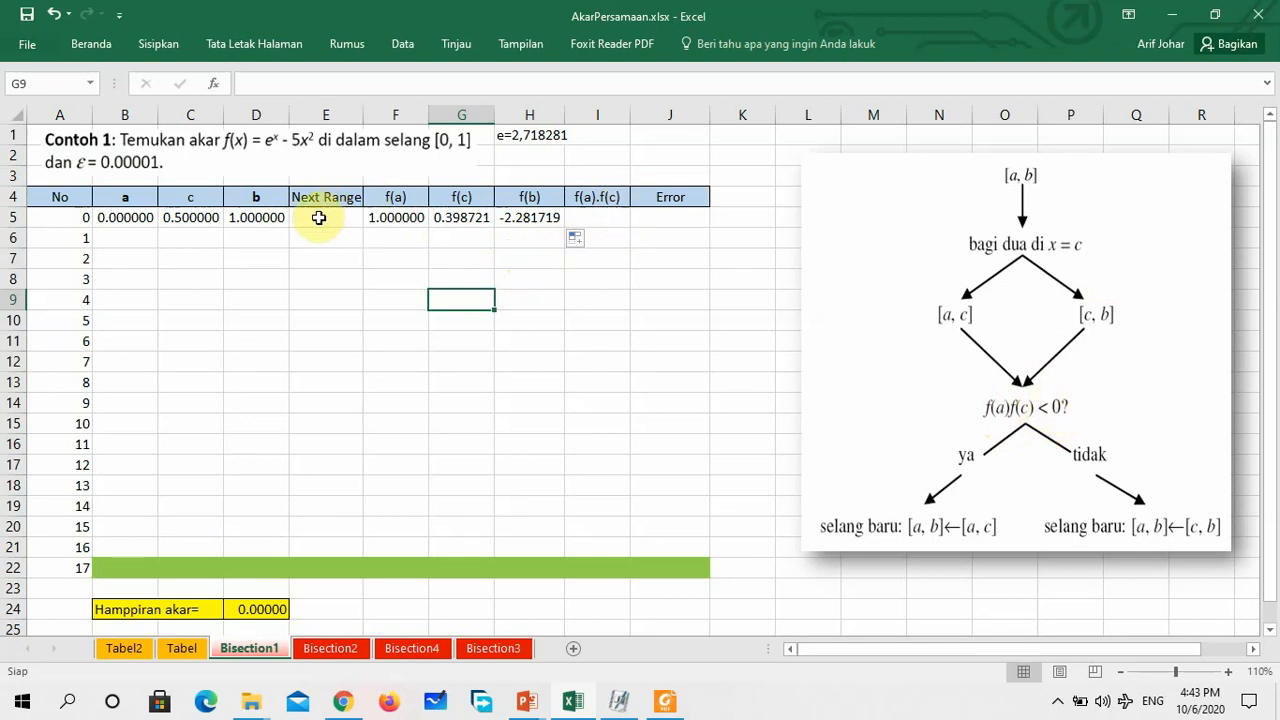
Enter the f(a).f(c) product formula =F5*G5 in I5
left_click(583, 216)
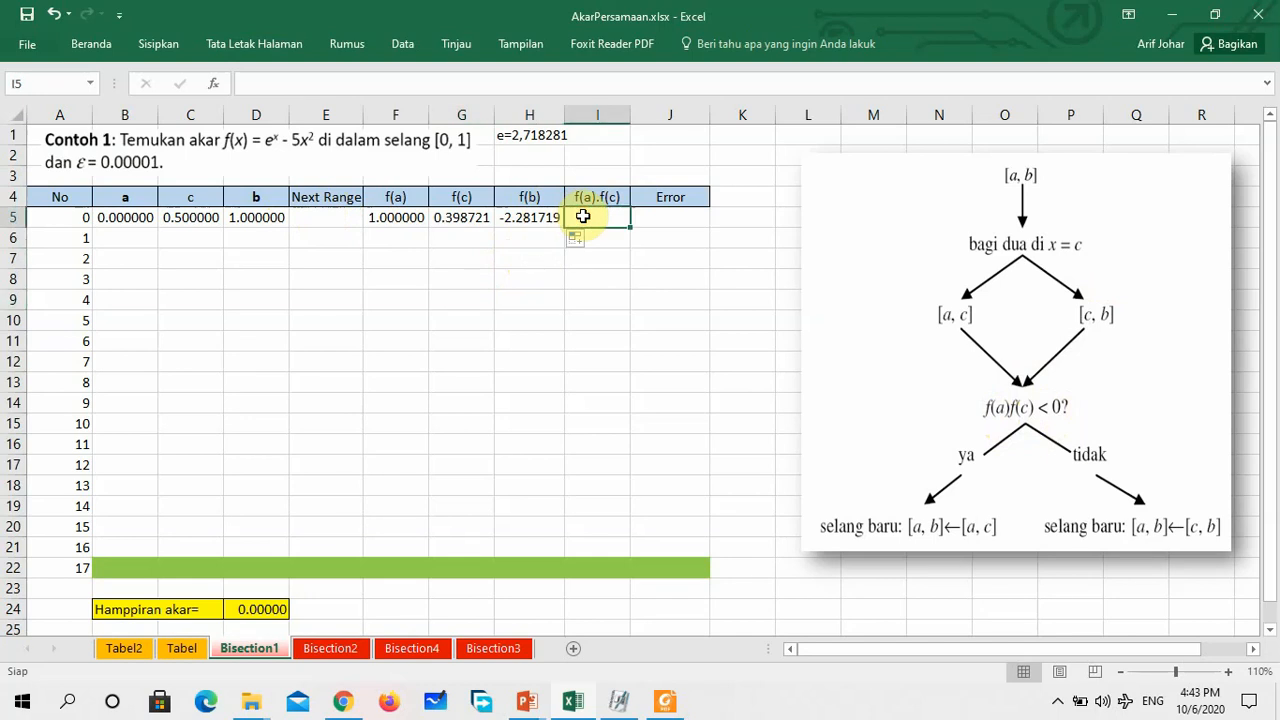
type("=")
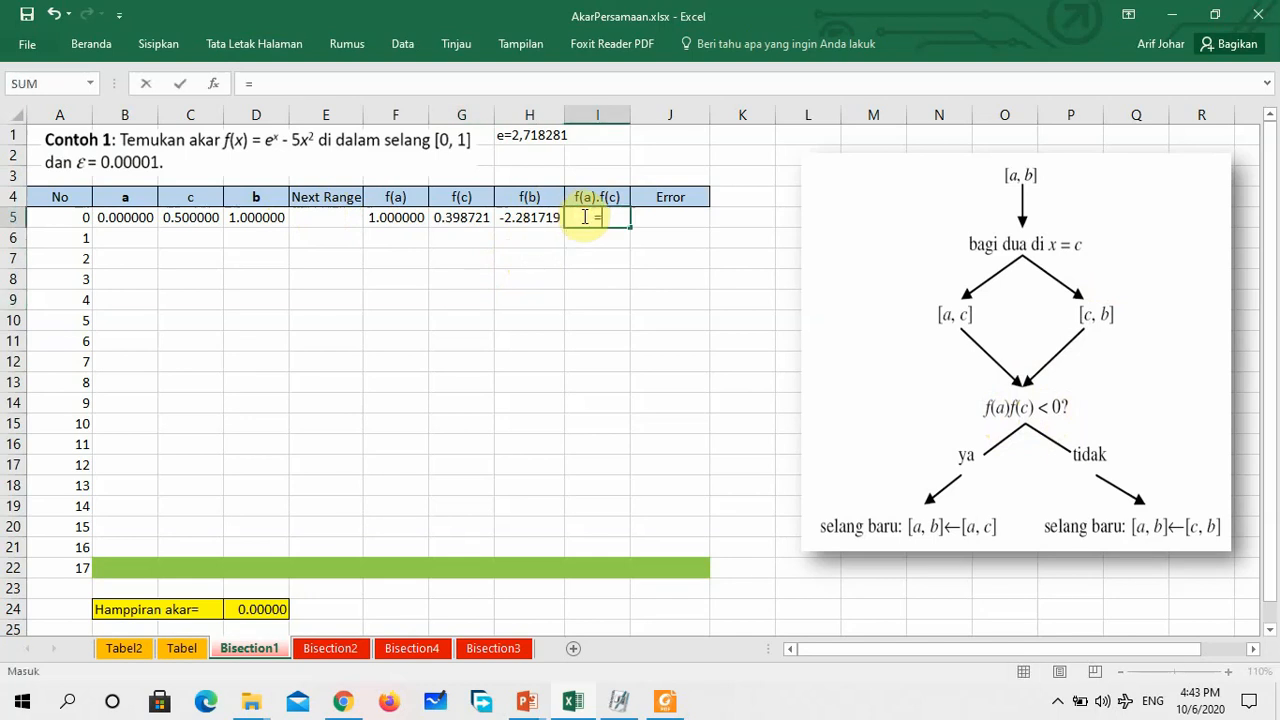
left_click(396, 219)
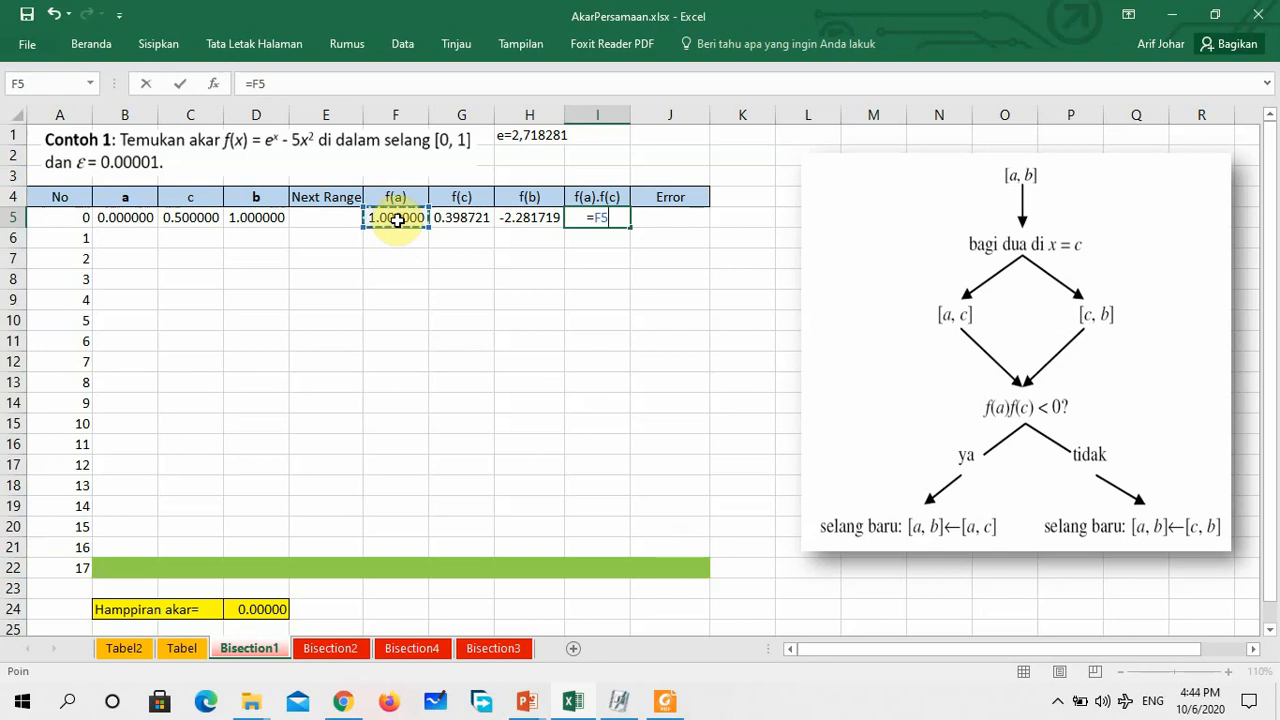
type("*")
left_click(459, 219)
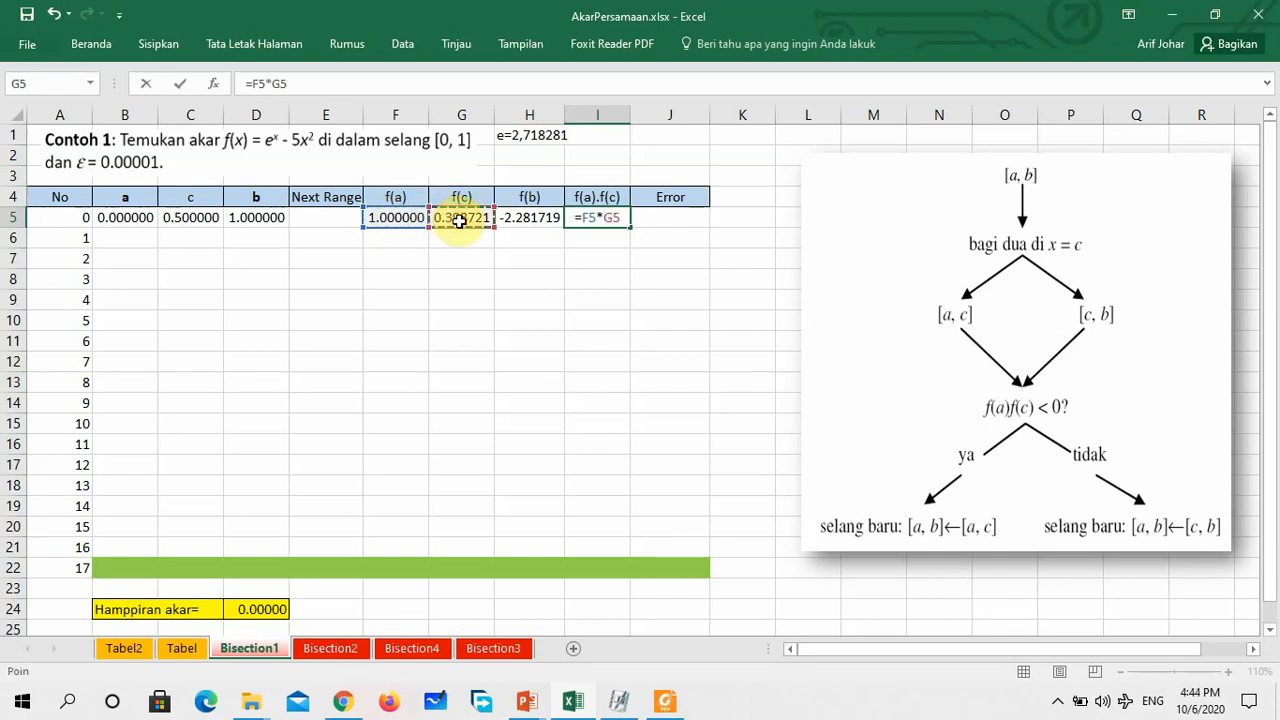
key("Return")
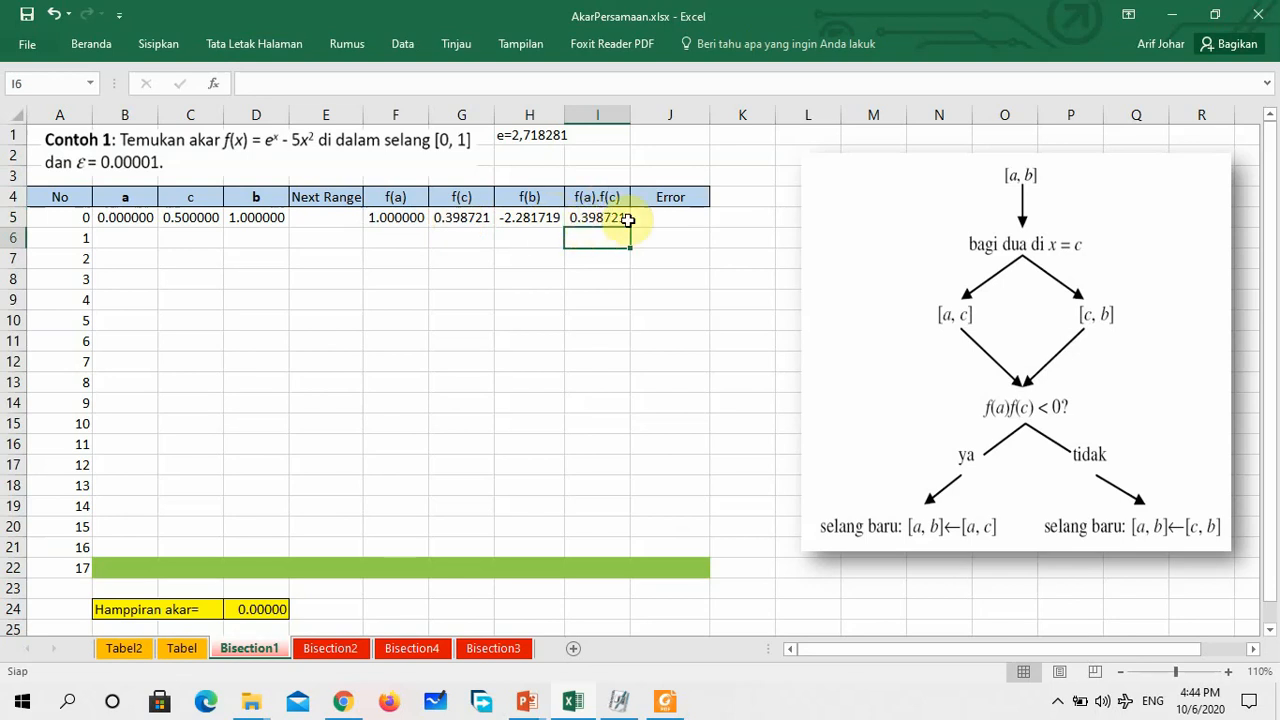
Enter the error formula =ABS(B5-D5) in J5
left_click(680, 213)
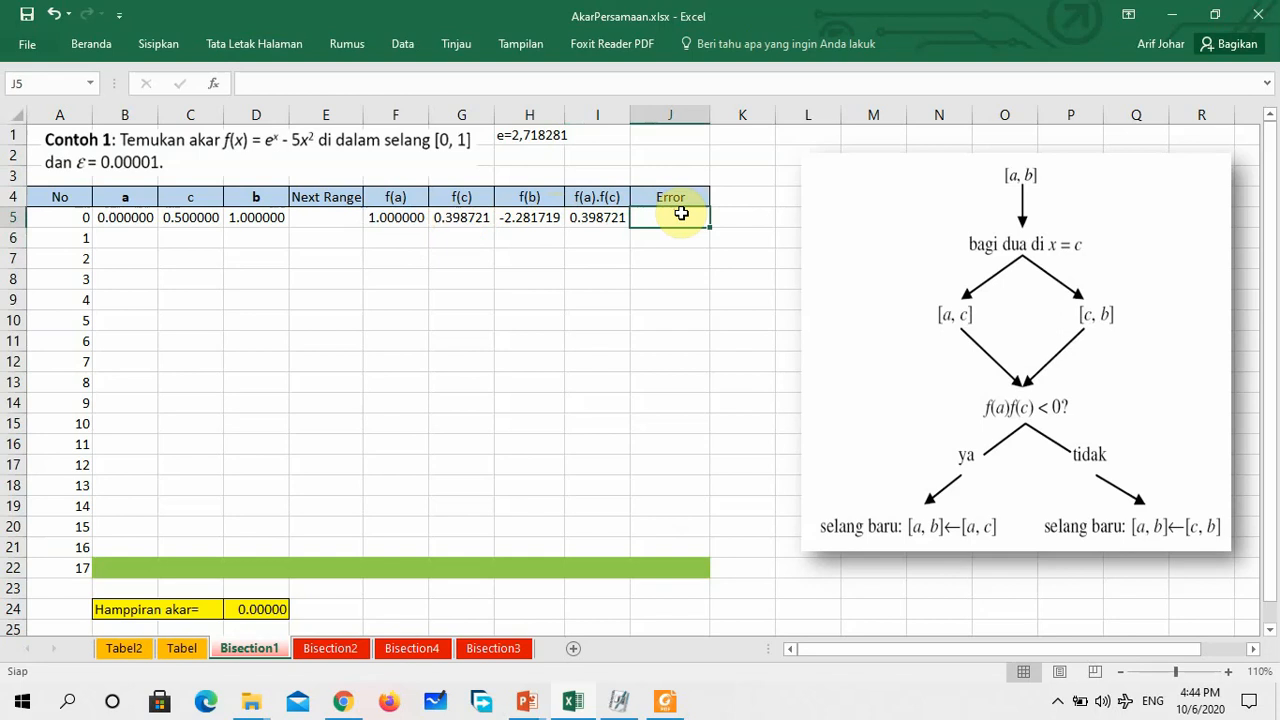
type("=")
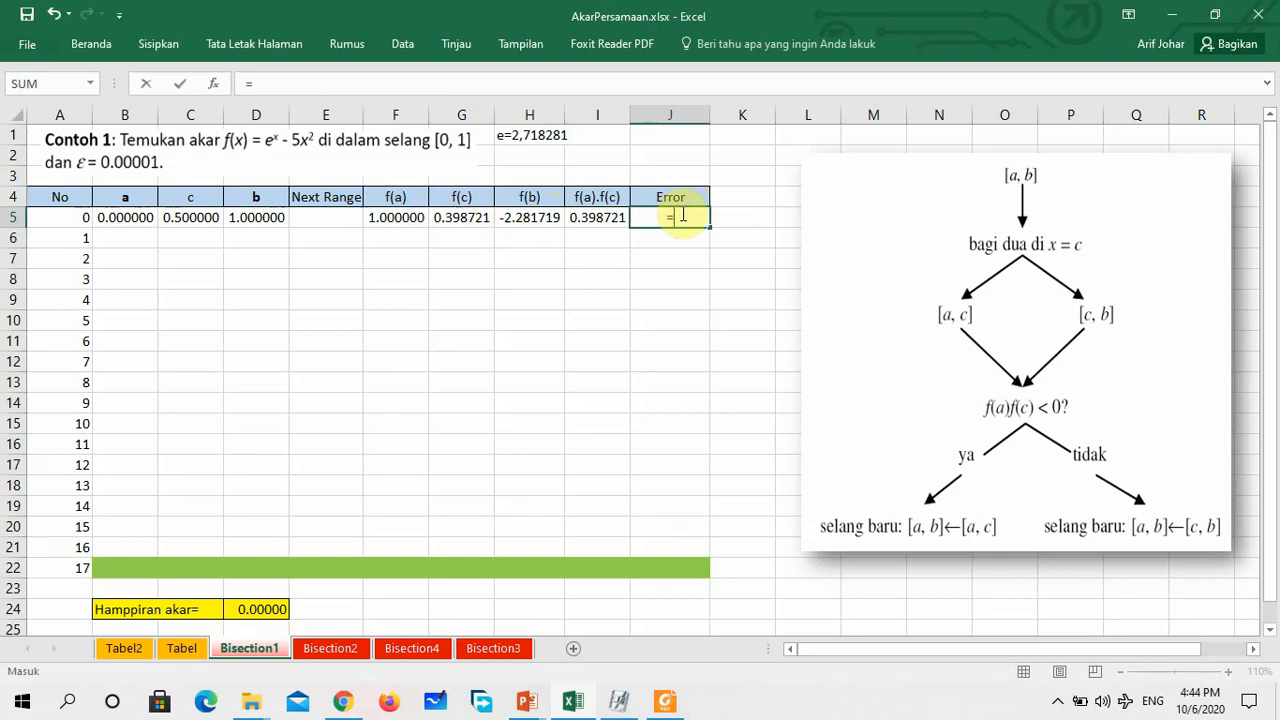
type("abs(")
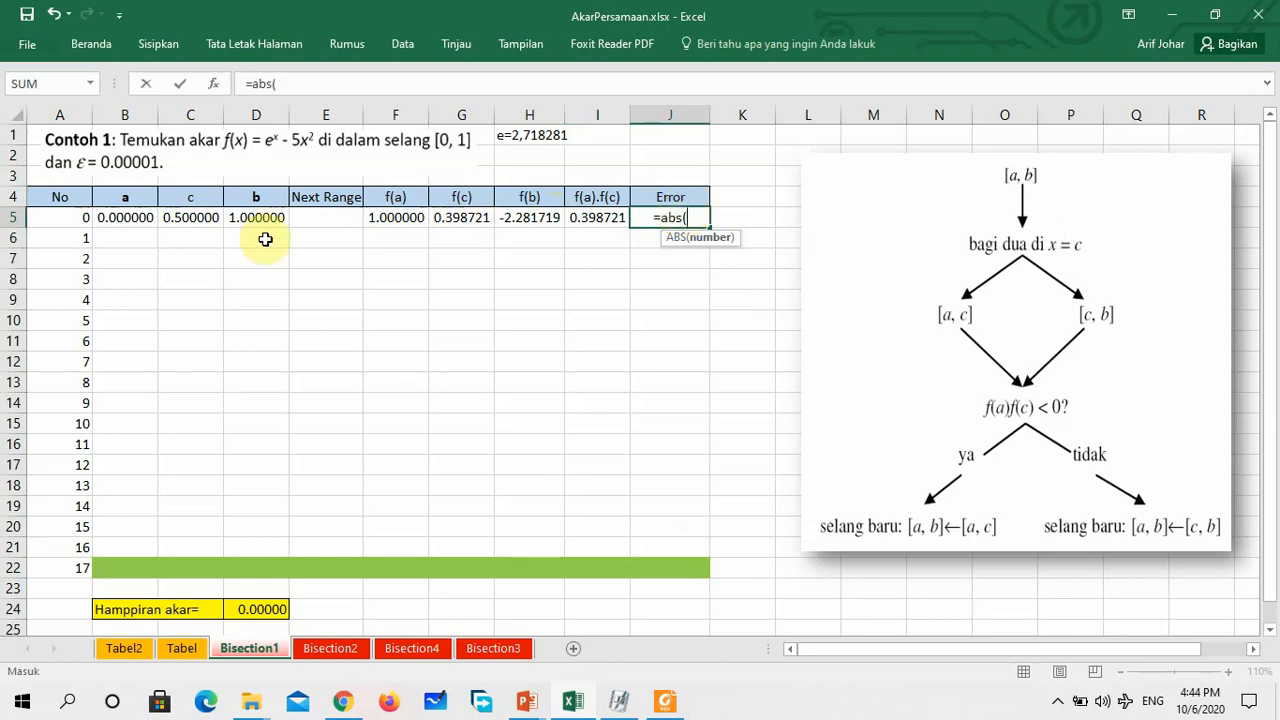
left_click(124, 214)
type("-")
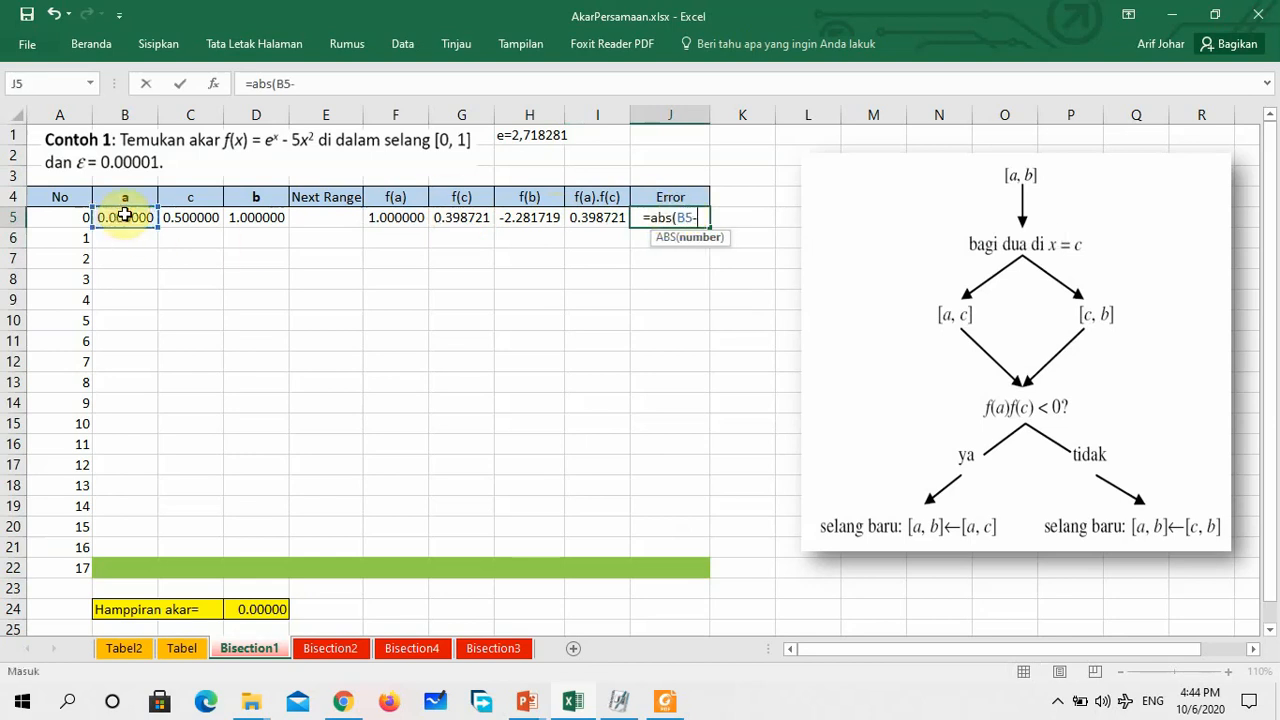
left_click(258, 218)
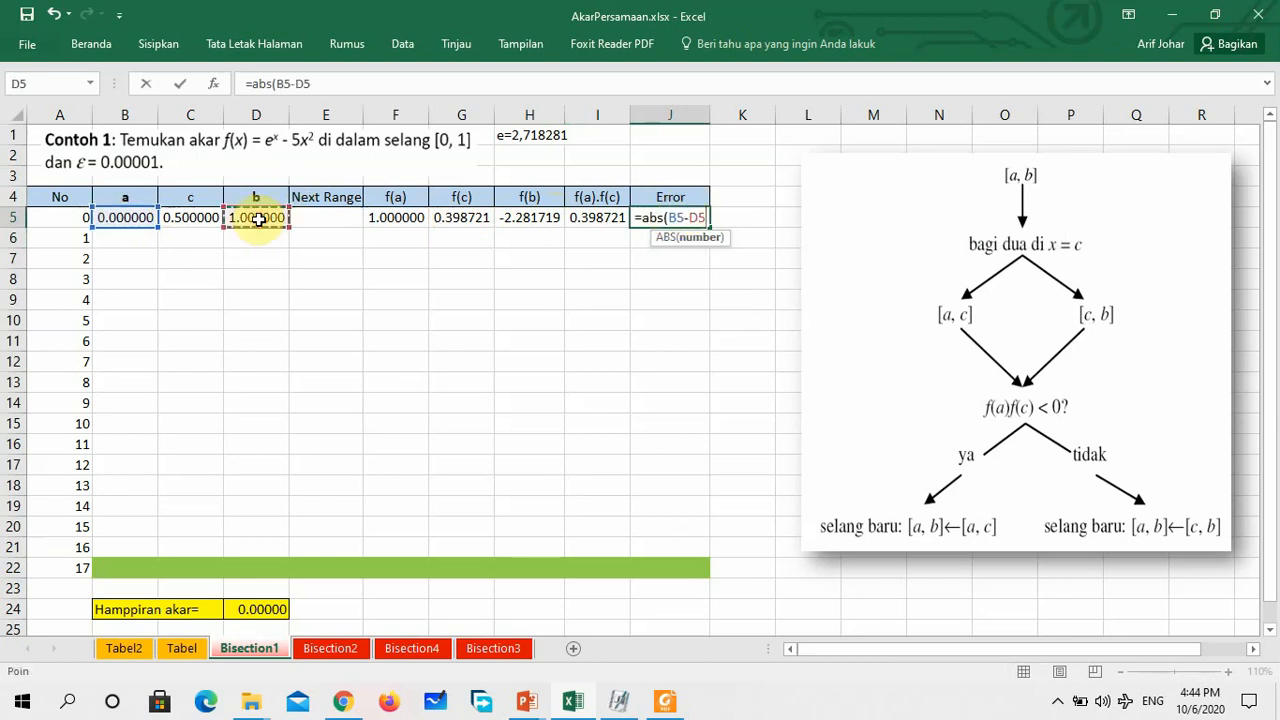
type(")")
key("Return")
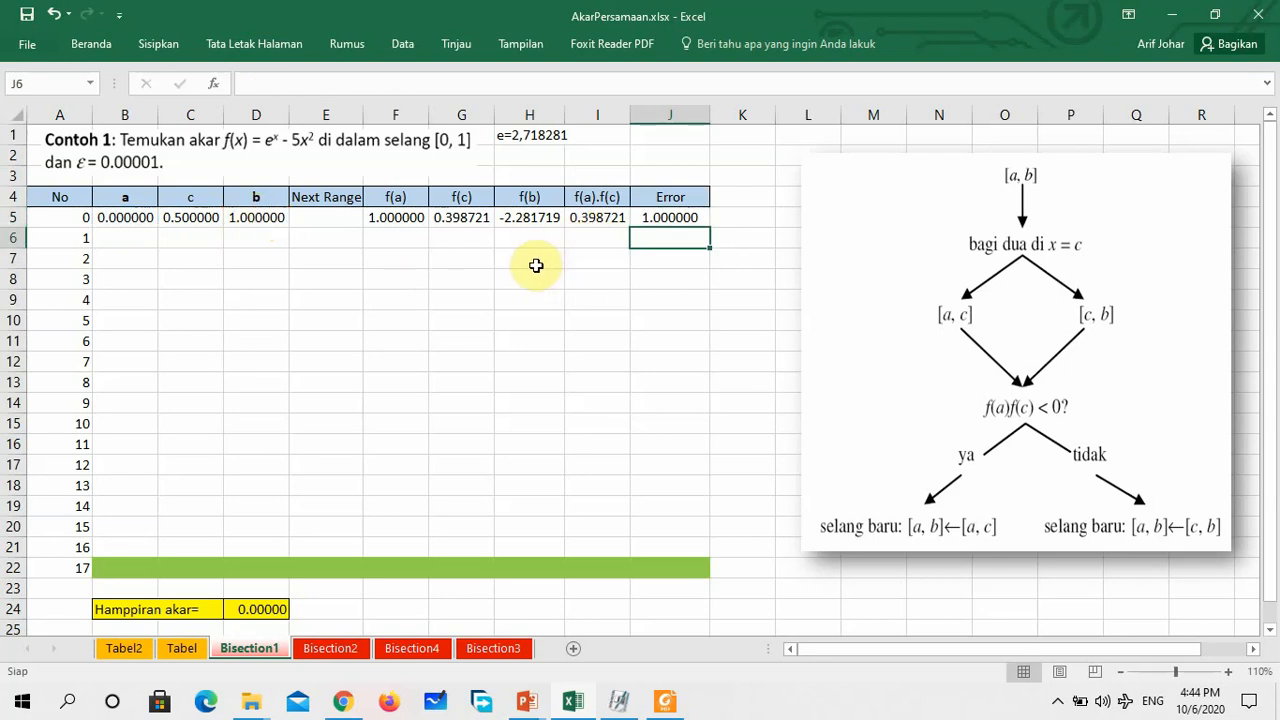
Enter the Next Range formula =IF(I5<0,"ac","cb") in E5
left_click(334, 217)
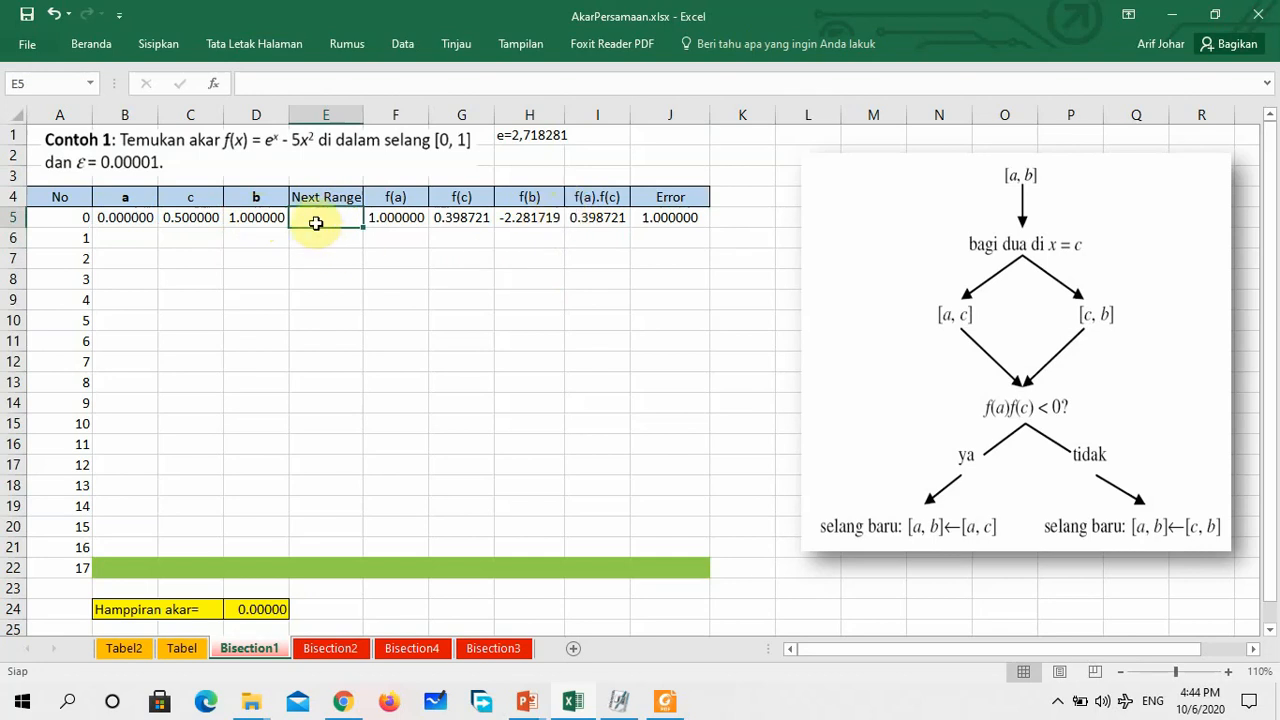
left_click(600, 216)
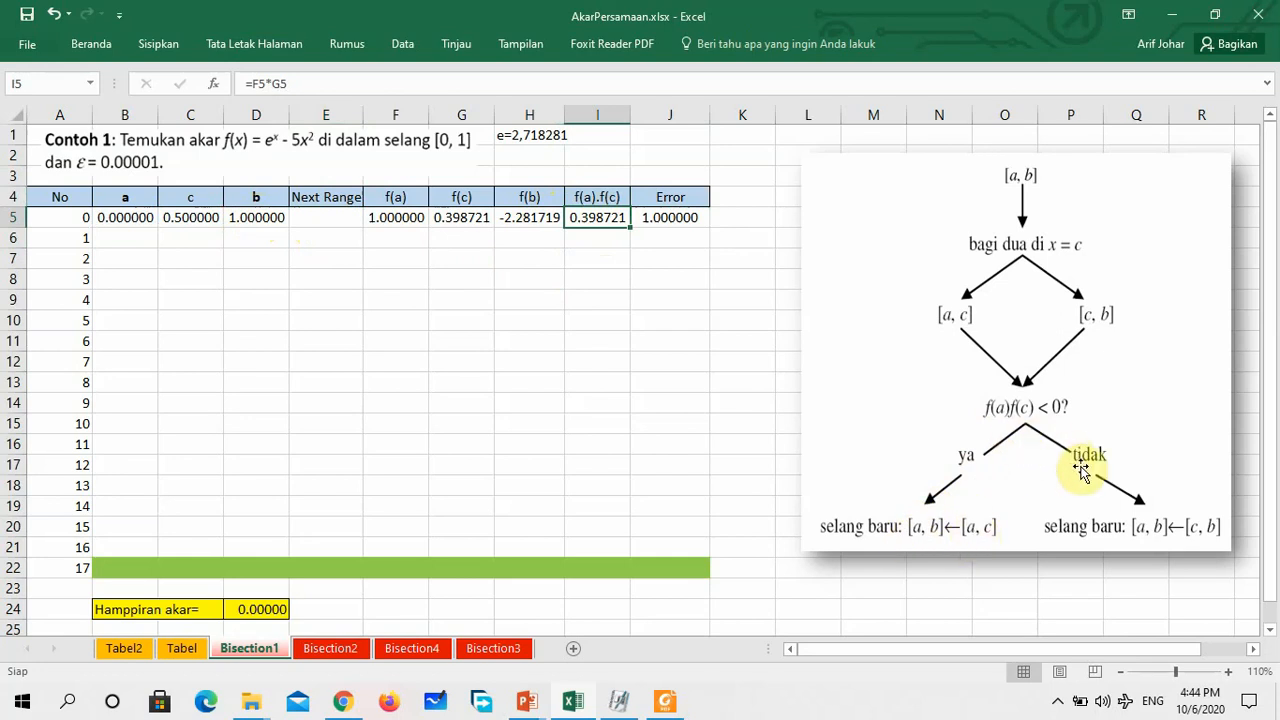
left_click(323, 216)
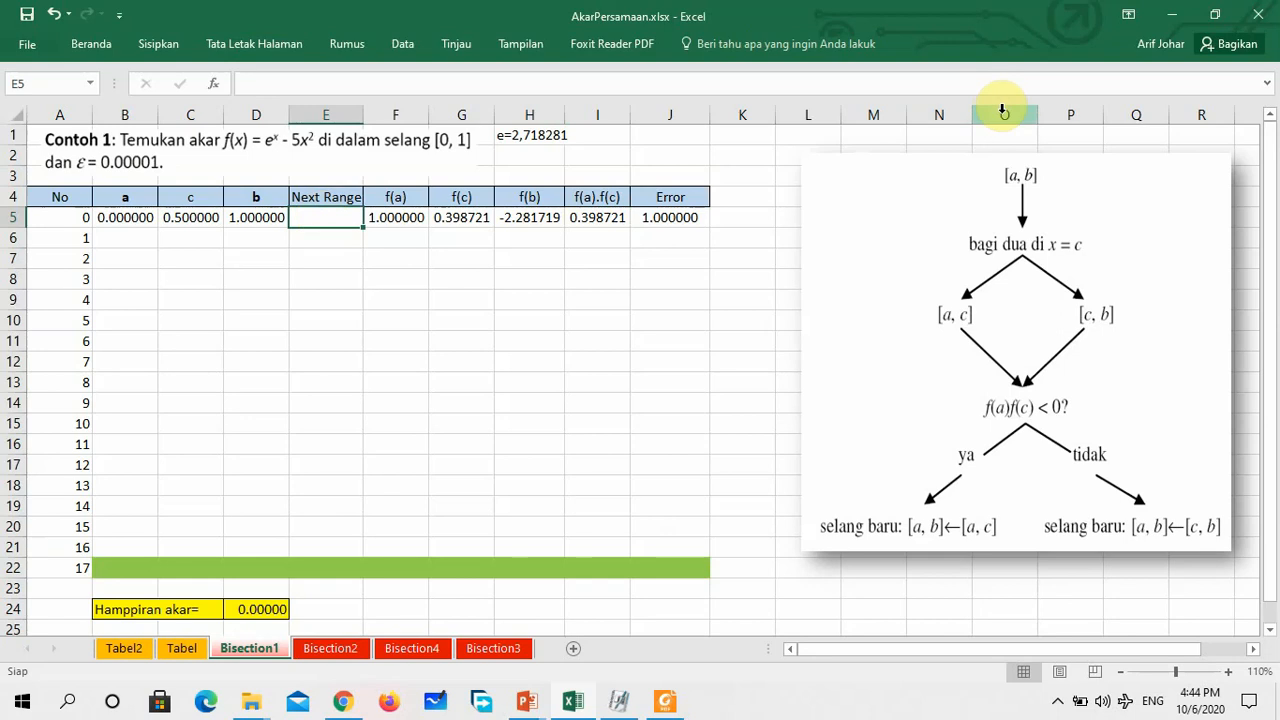
type("=if")
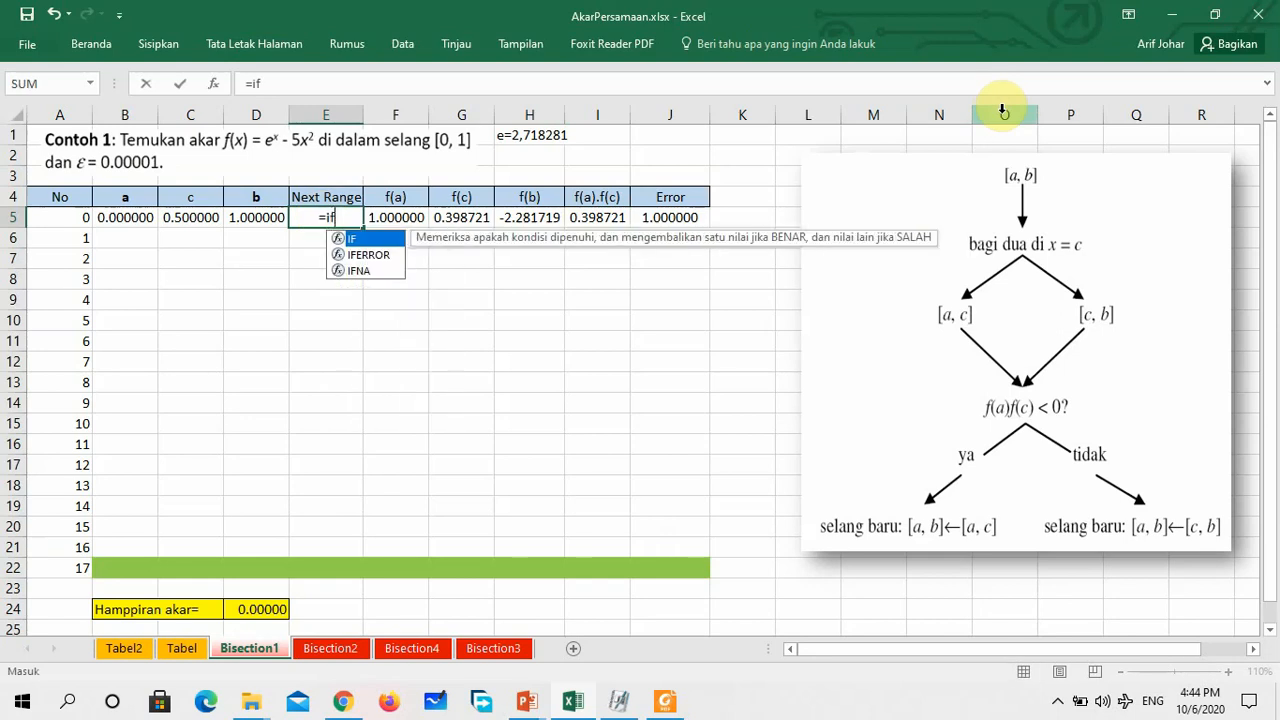
type("(")
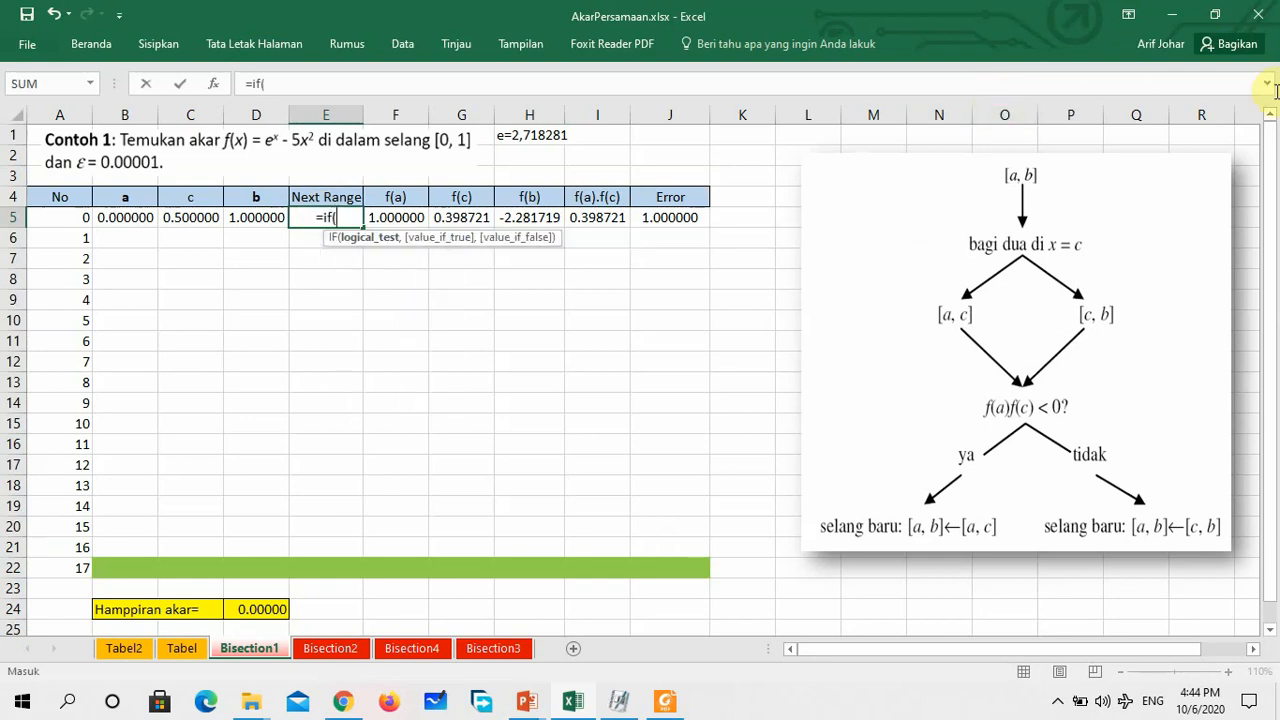
left_click(597, 219)
left_click(597, 219)
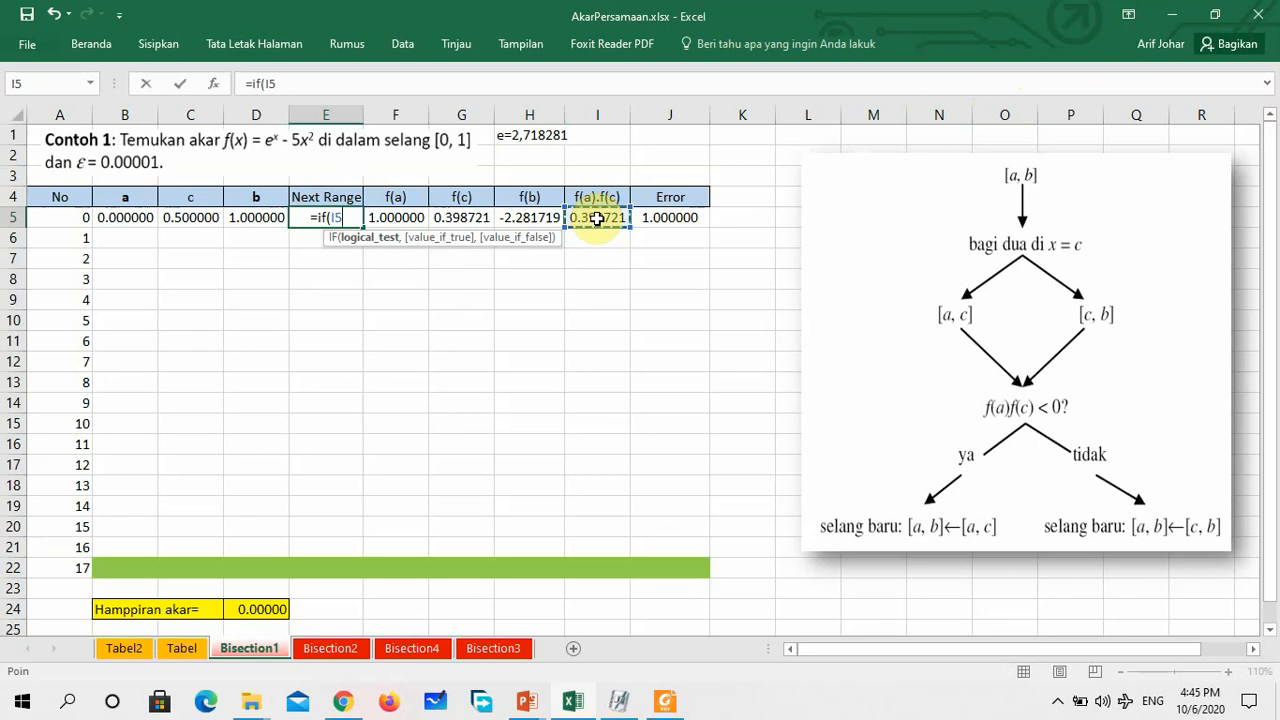
type("<0,")
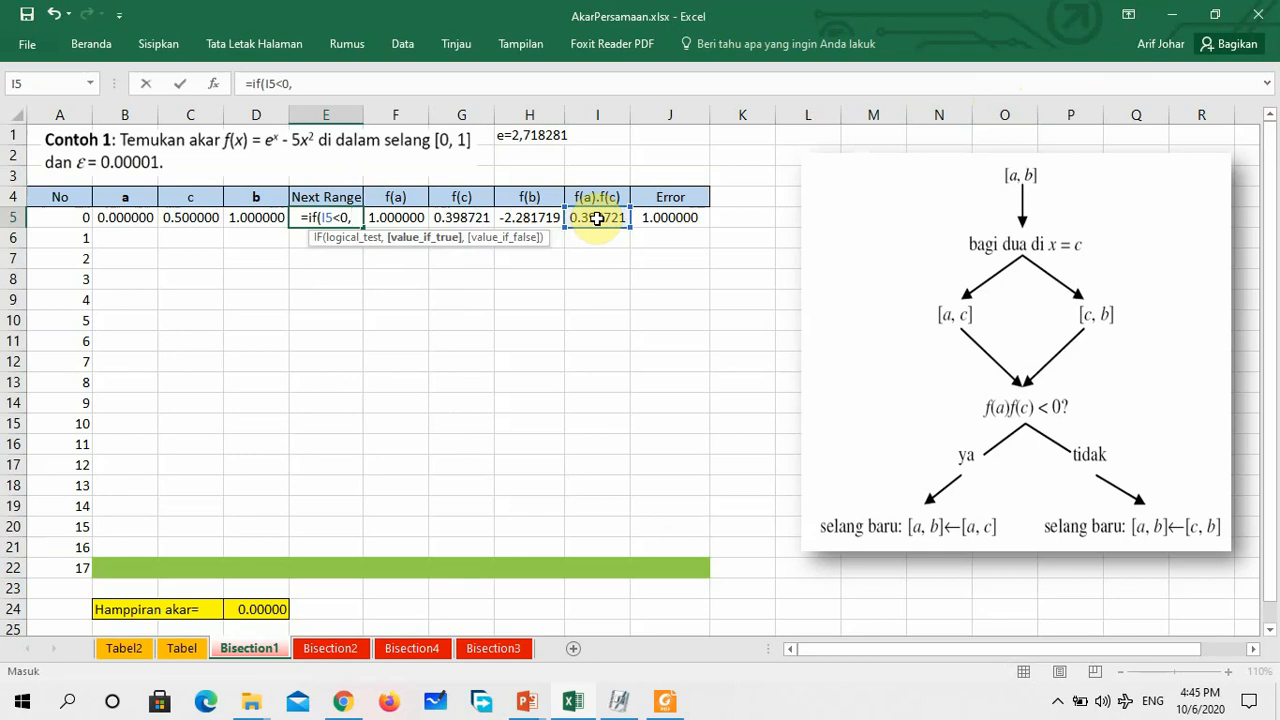
type("\"")
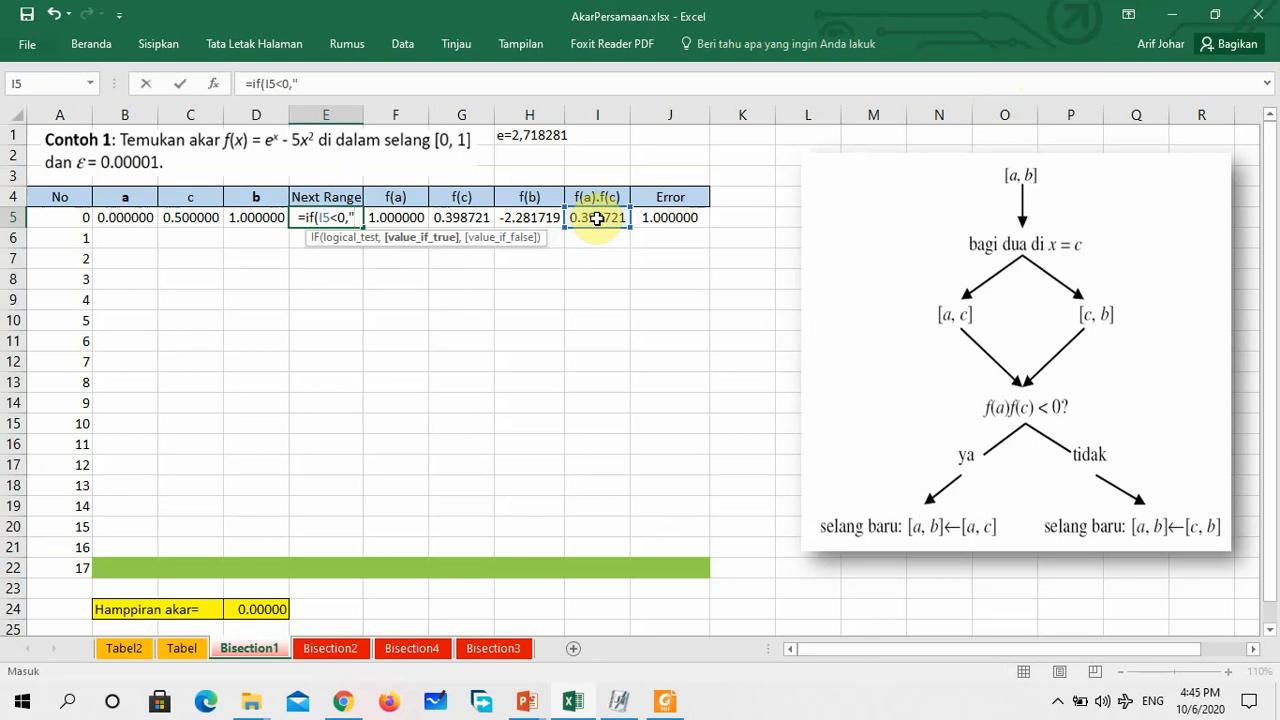
type("ac")
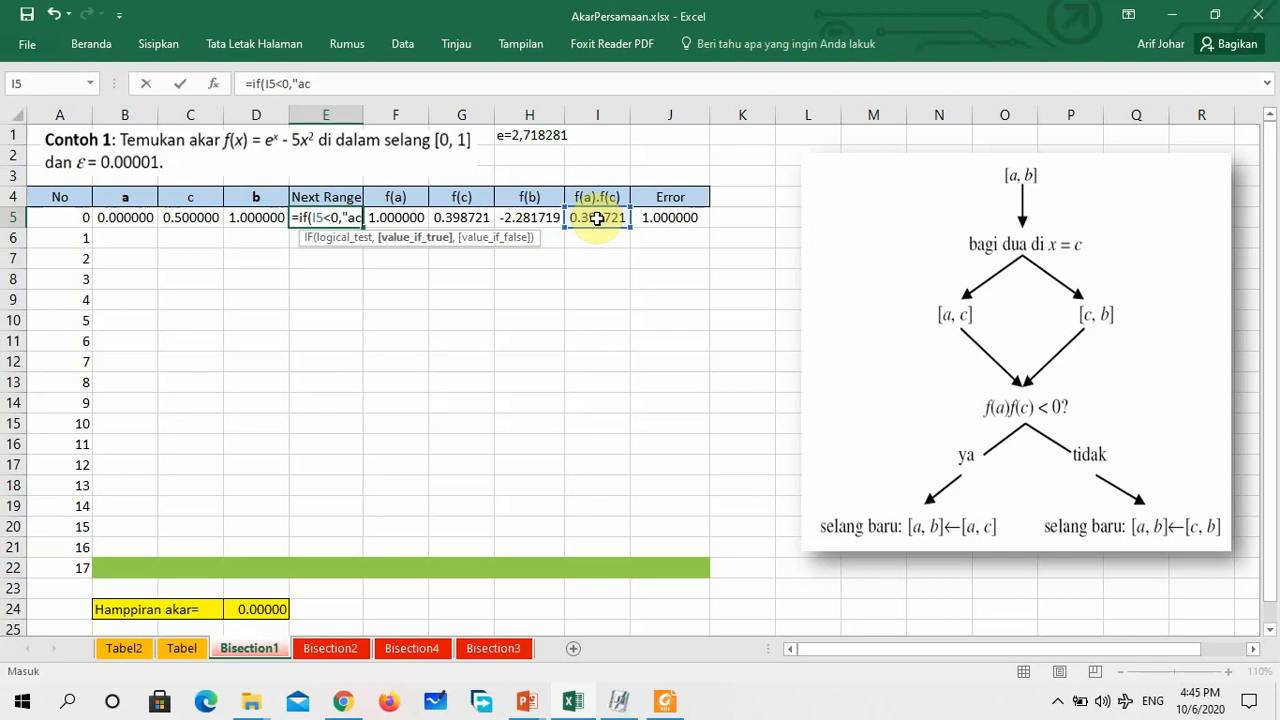
type("\"")
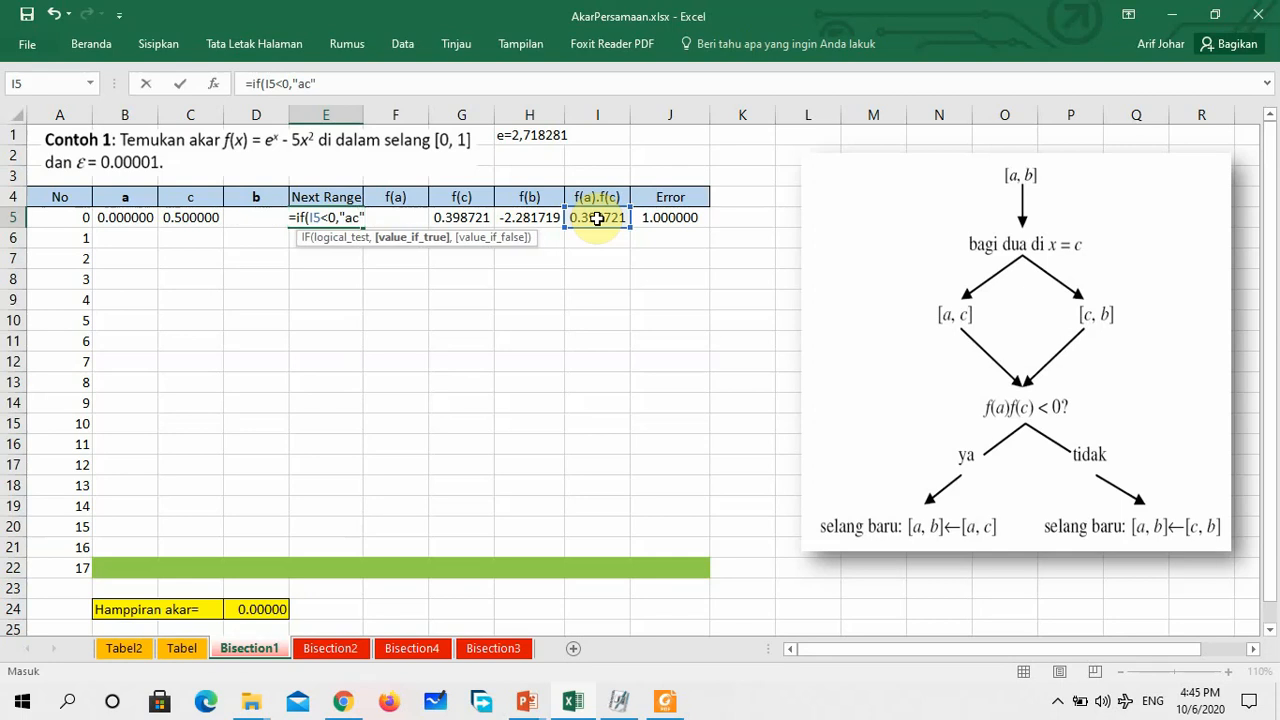
type(",")
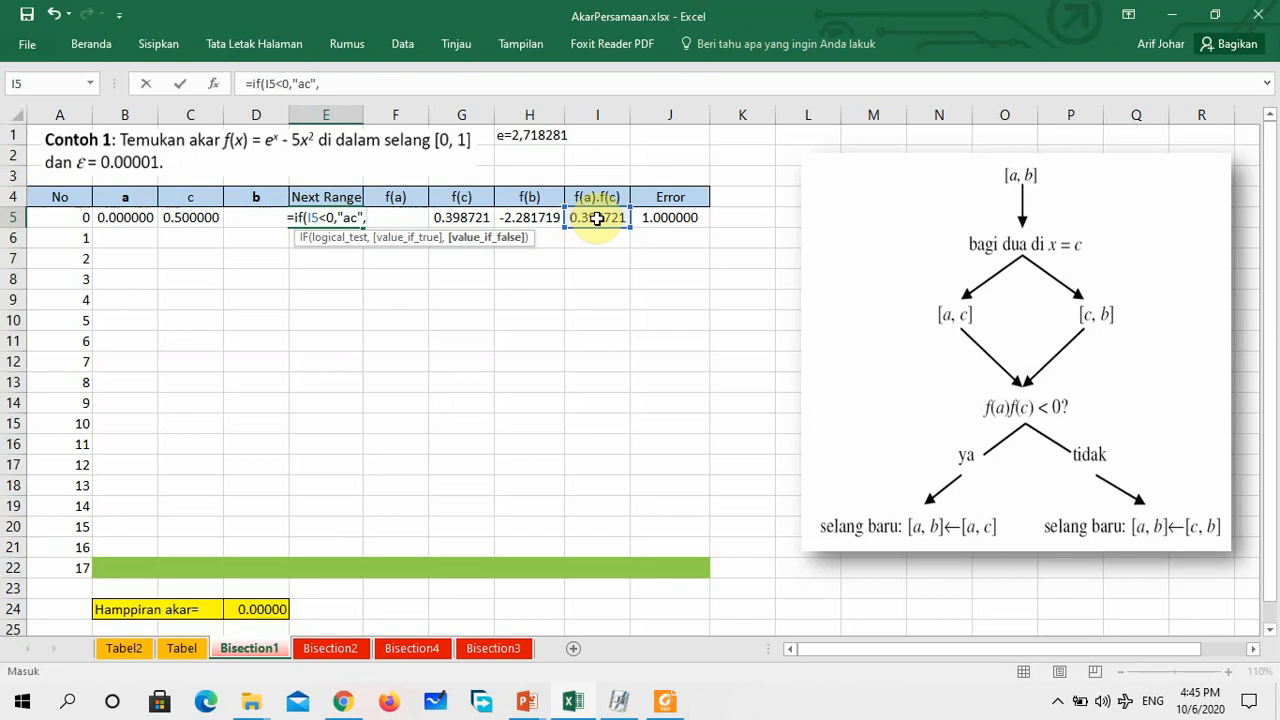
type("\"c")
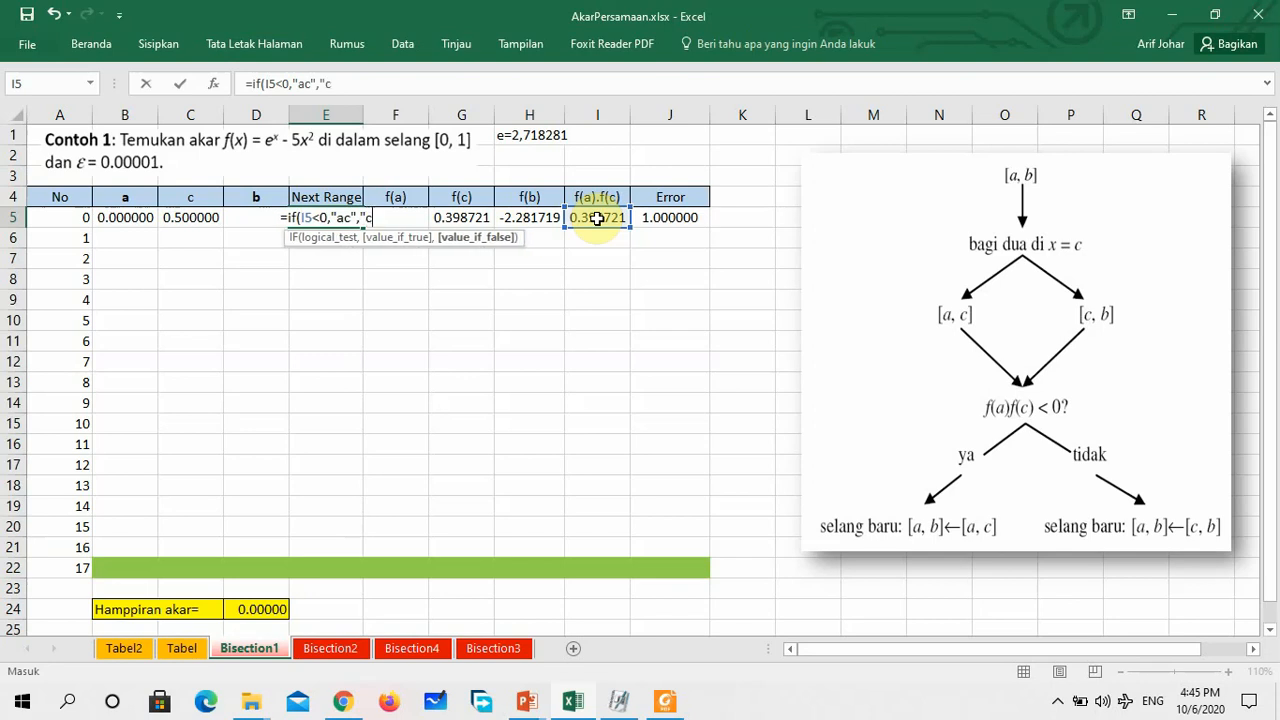
type("b\"")
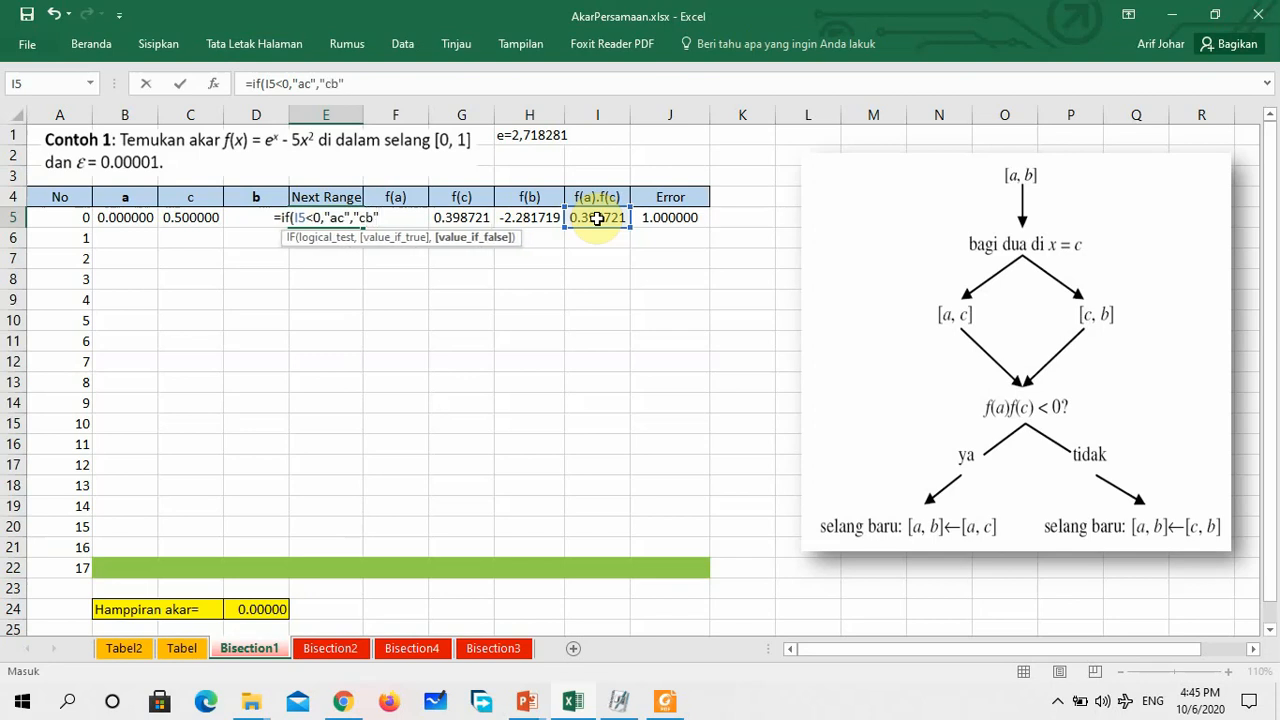
type(")")
key("Return")
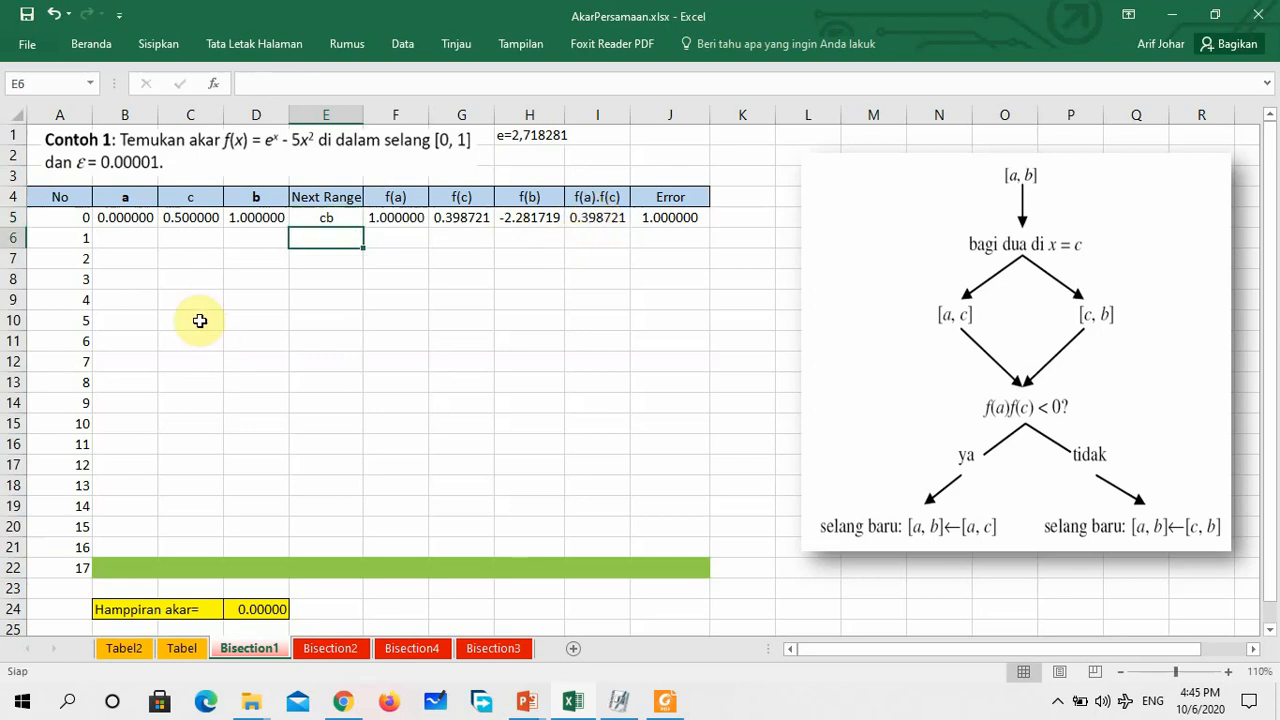
left_click(348, 284)
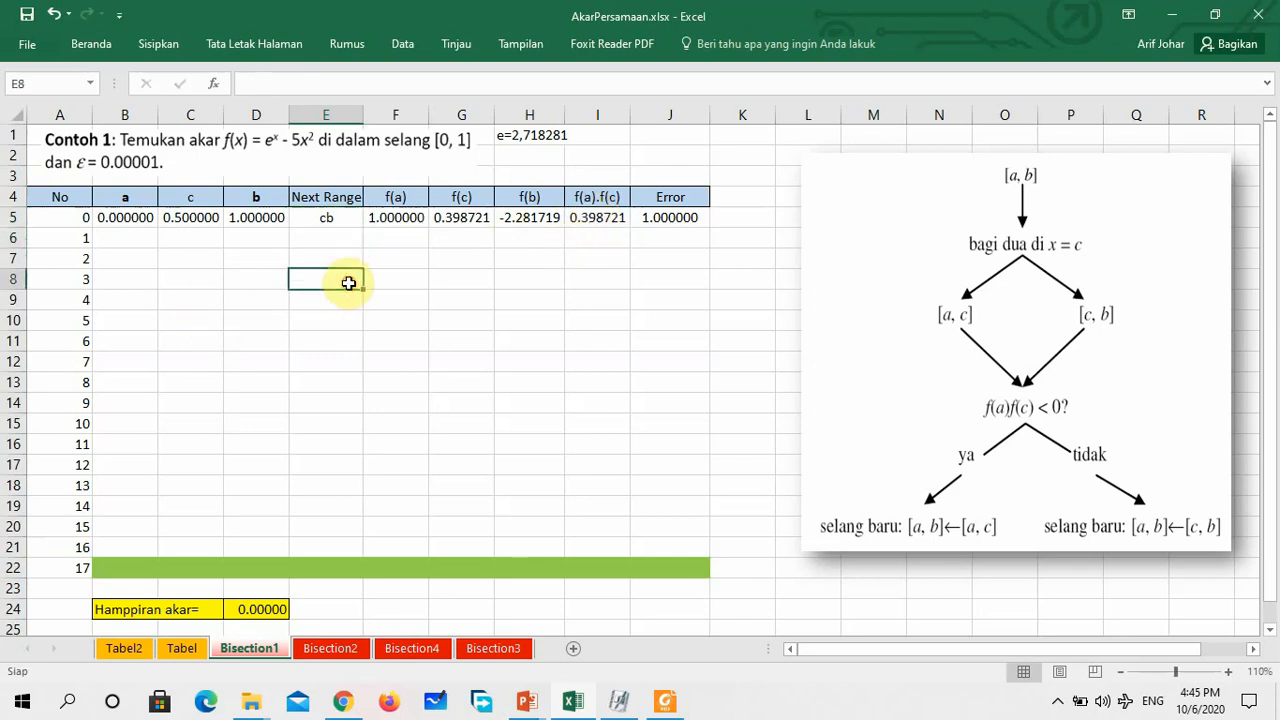
left_click(331, 219)
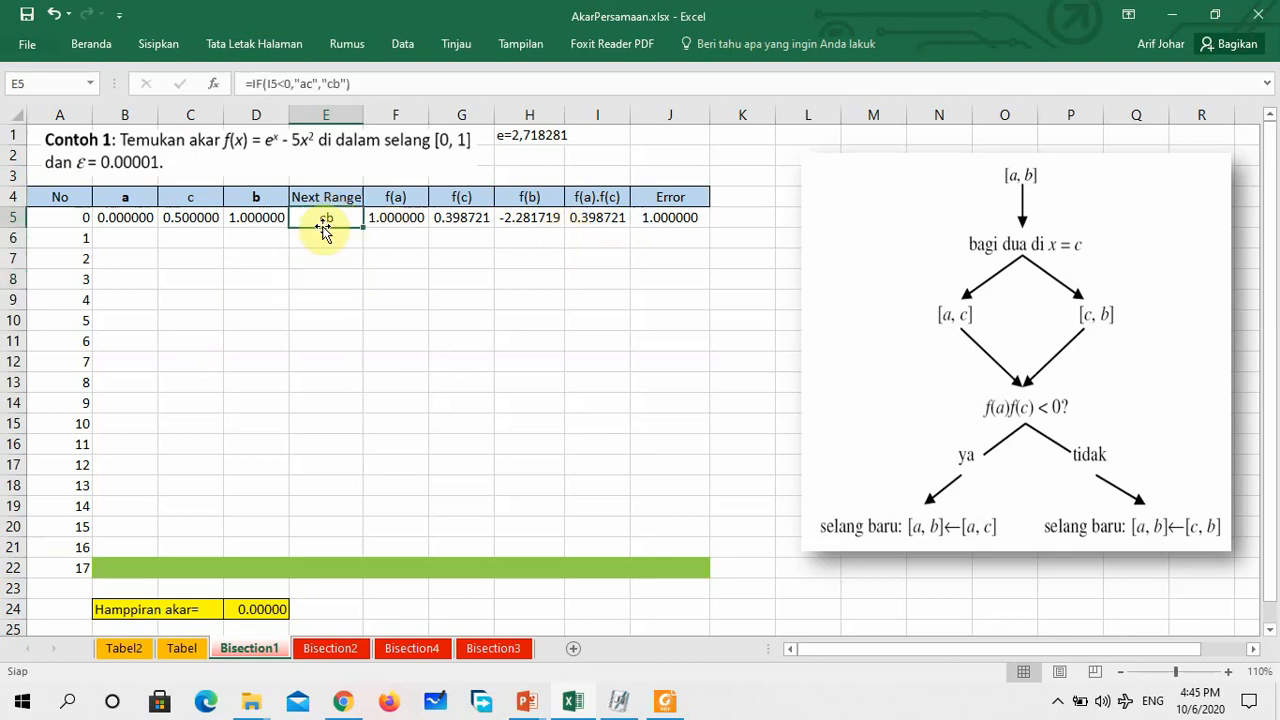
left_click(596, 217)
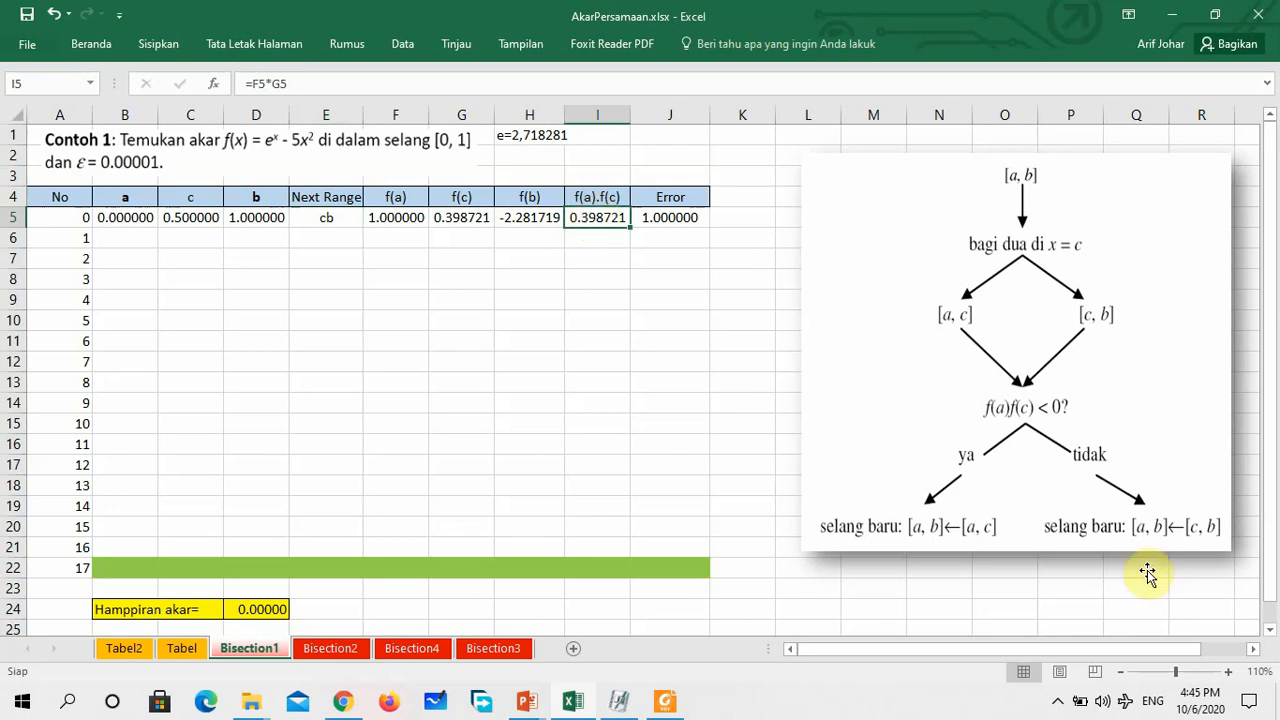
left_click(1207, 531)
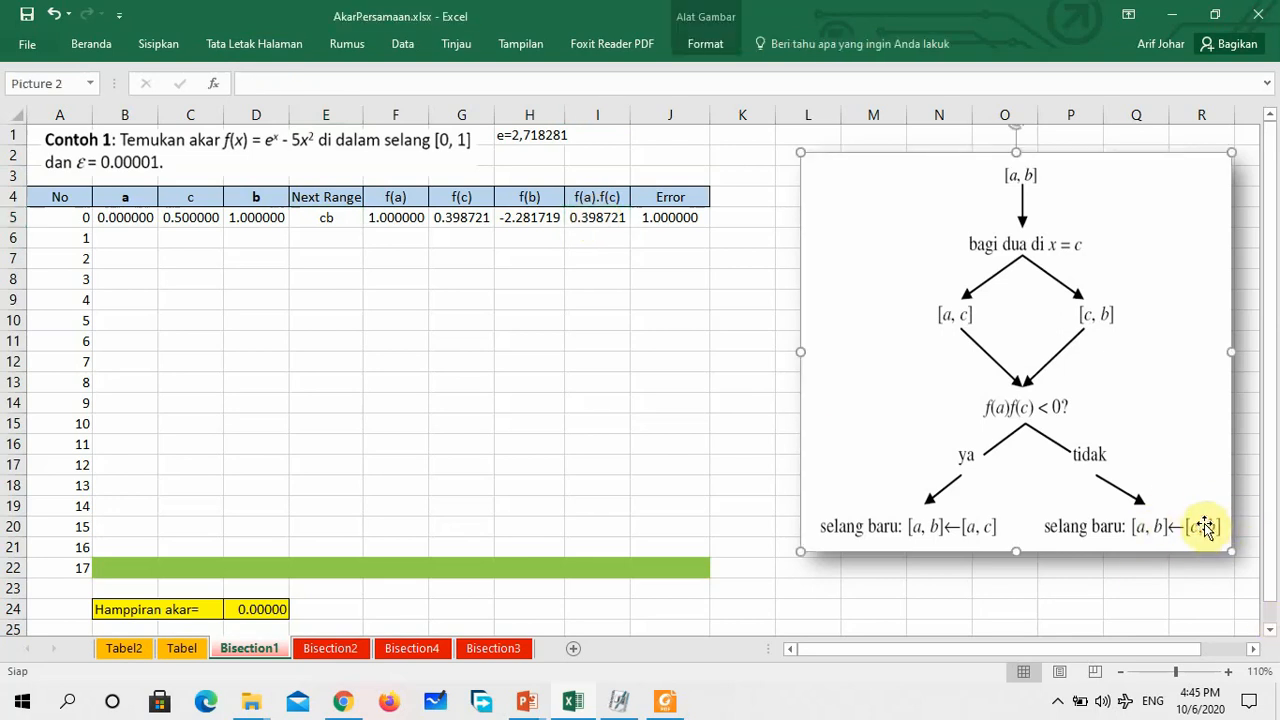
left_click(276, 318)
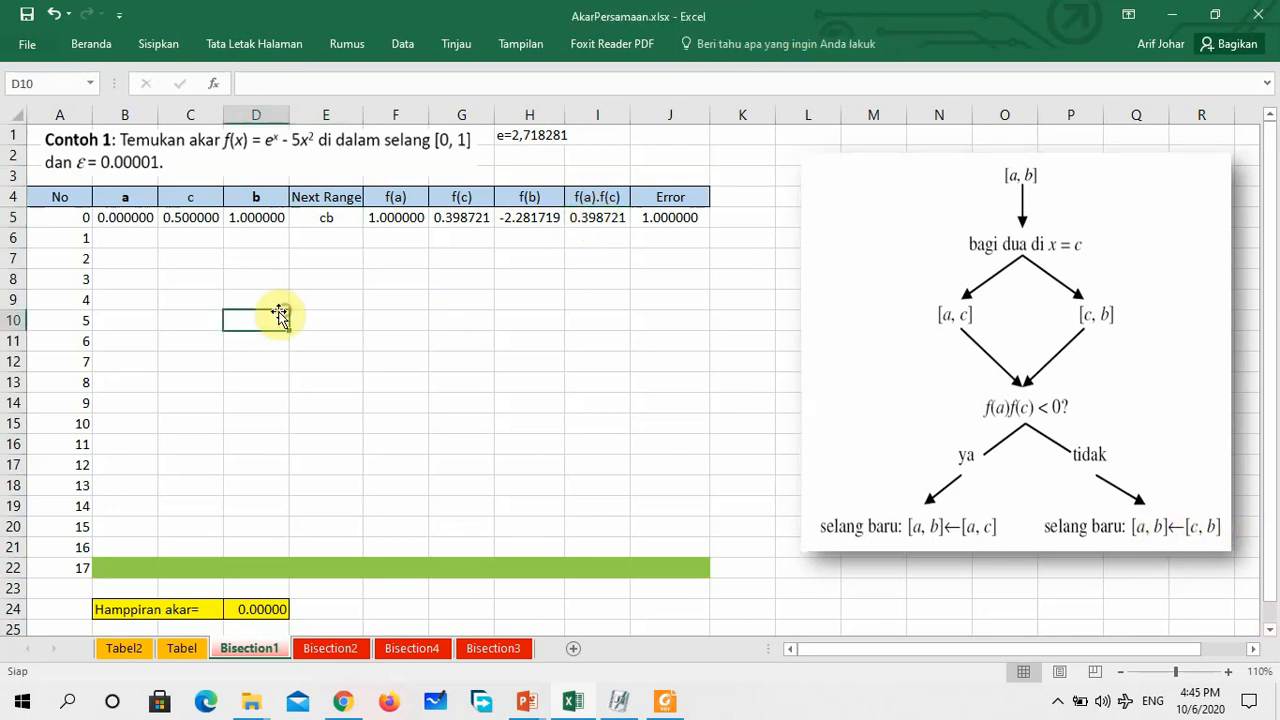
Enter =C5 in B6 as the value of a for iteration 1
left_click(127, 238)
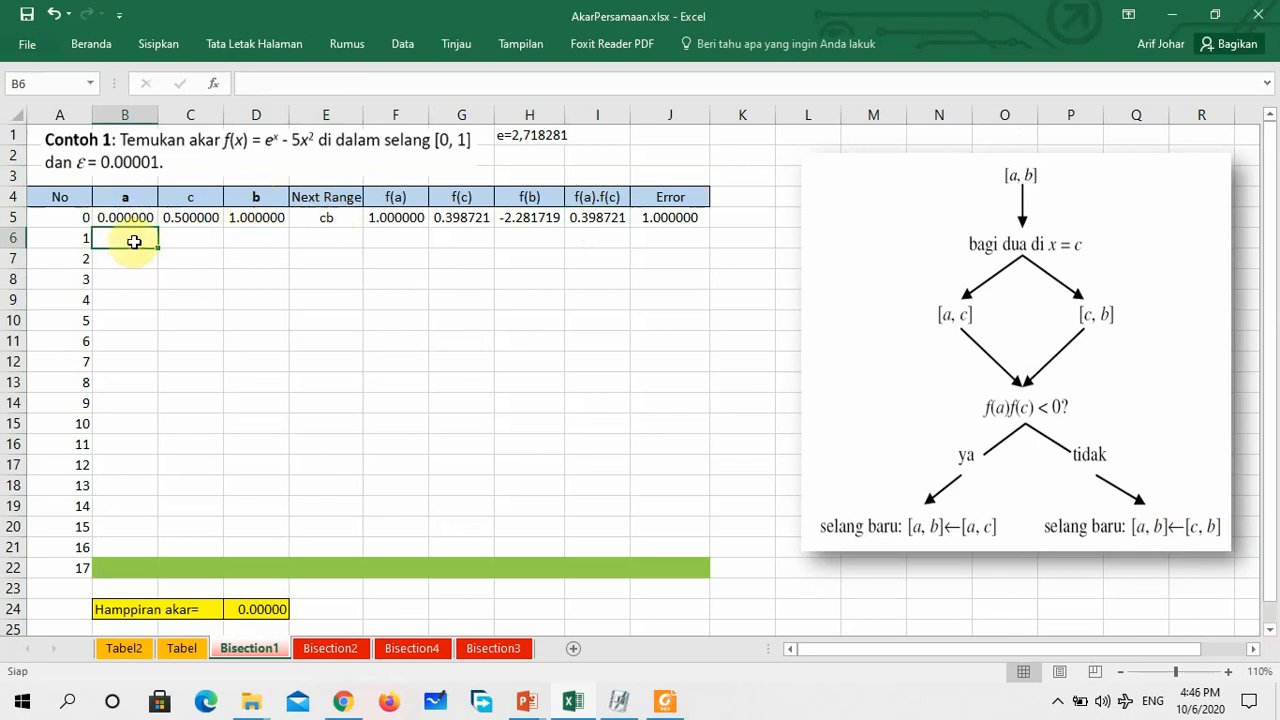
type("=")
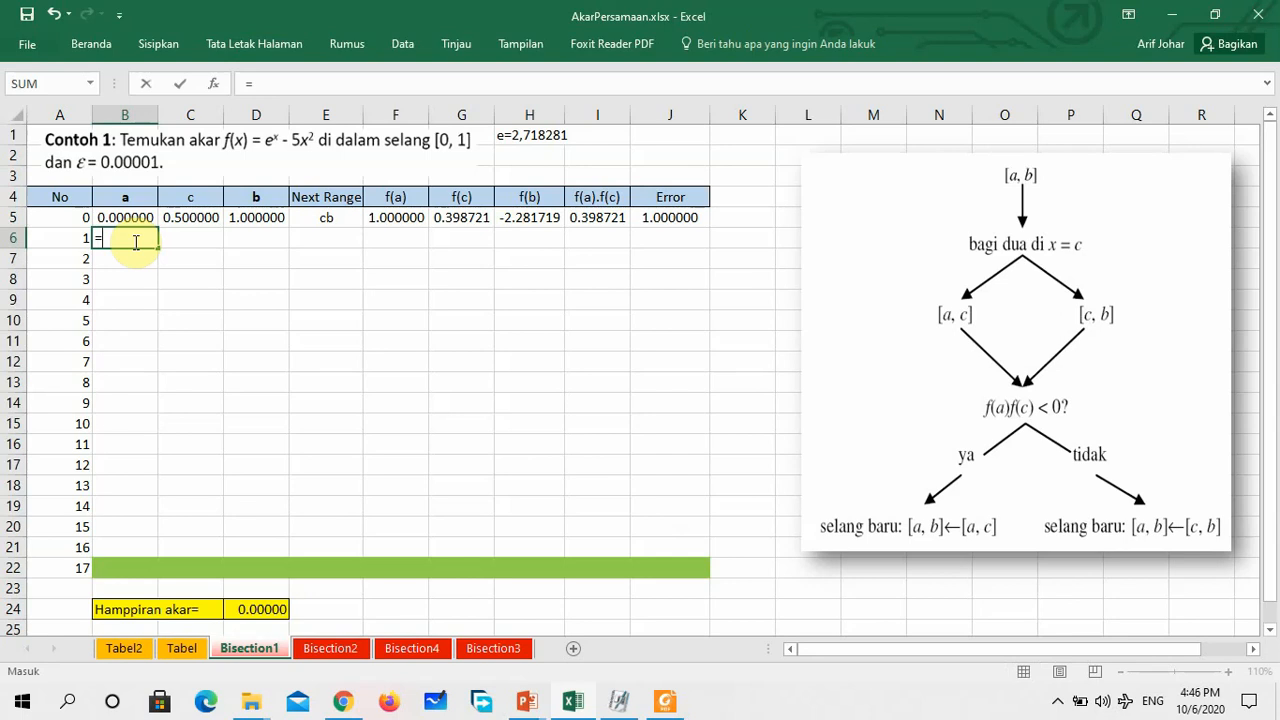
left_click(195, 217)
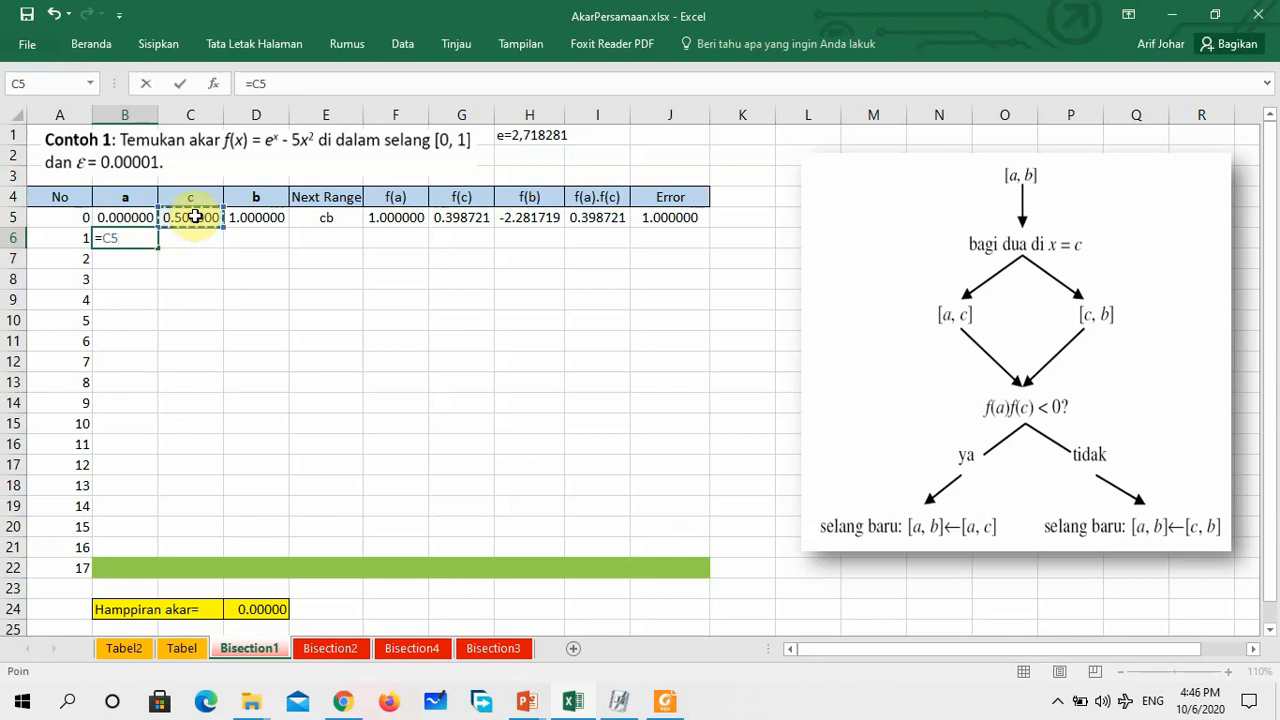
key("Return")
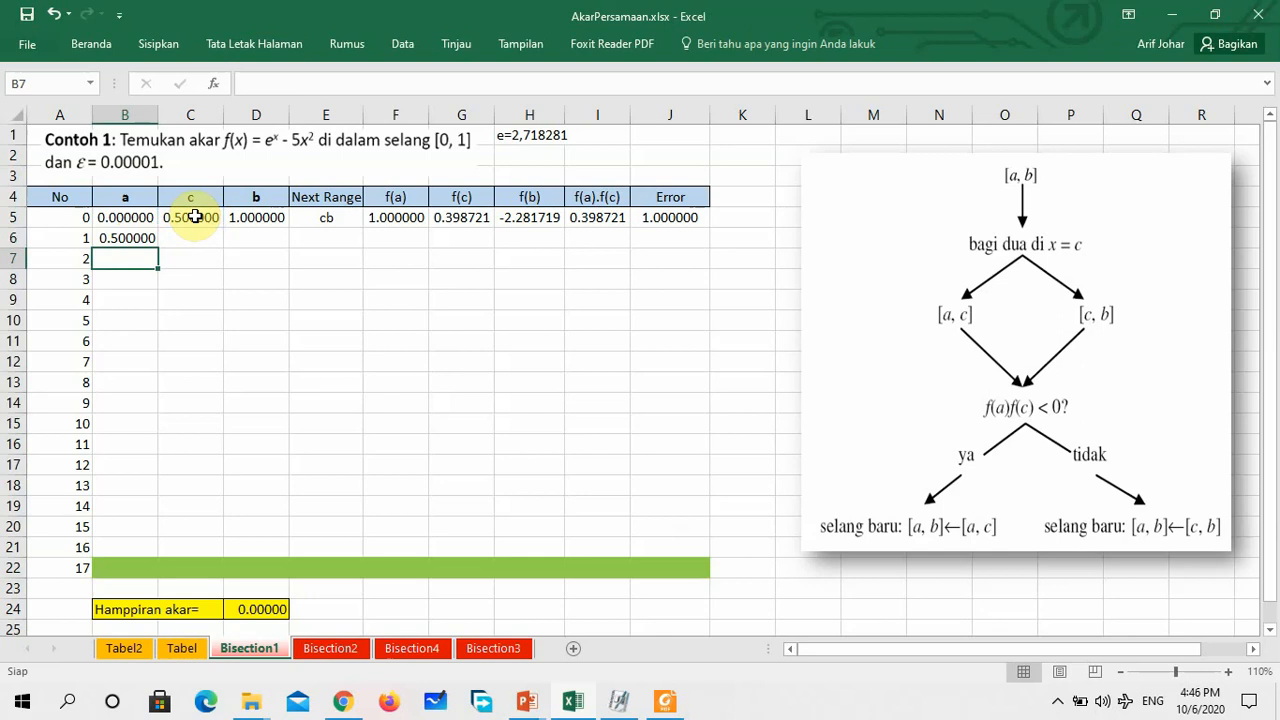
Enter =D5 in D6 as the value of b for iteration 1
left_click(271, 238)
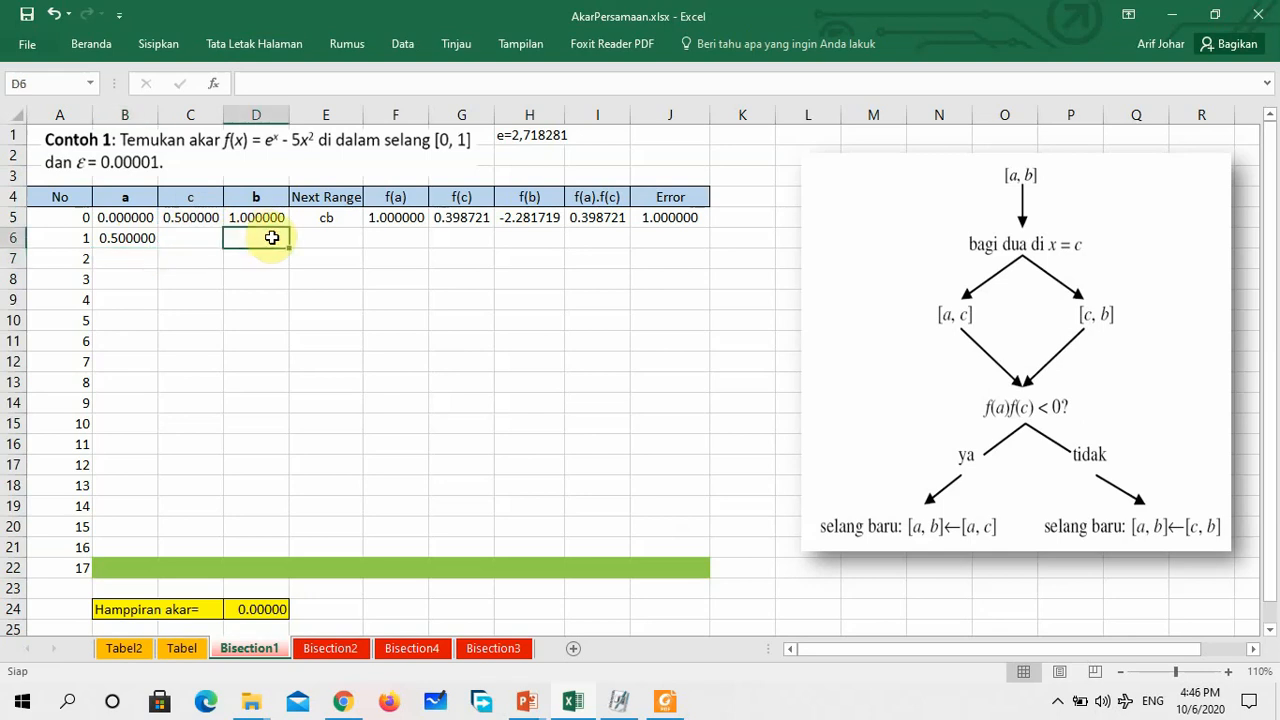
type("=")
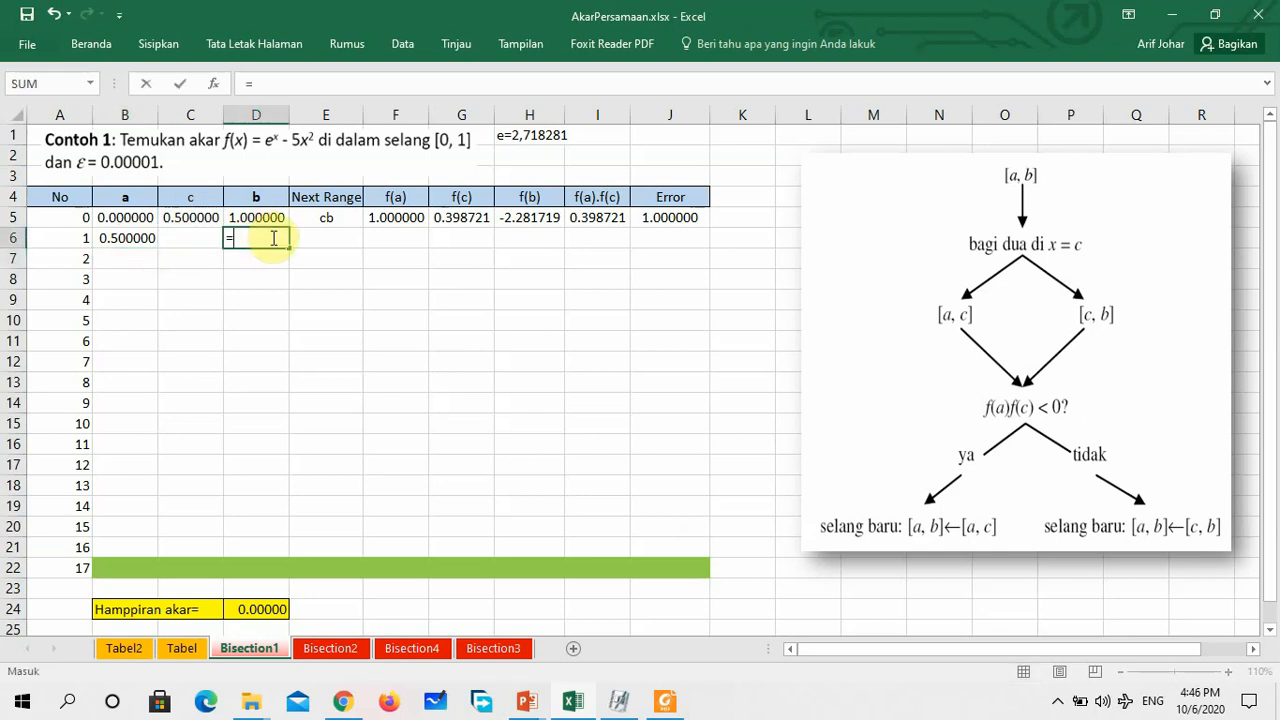
left_click(273, 215)
key("Return")
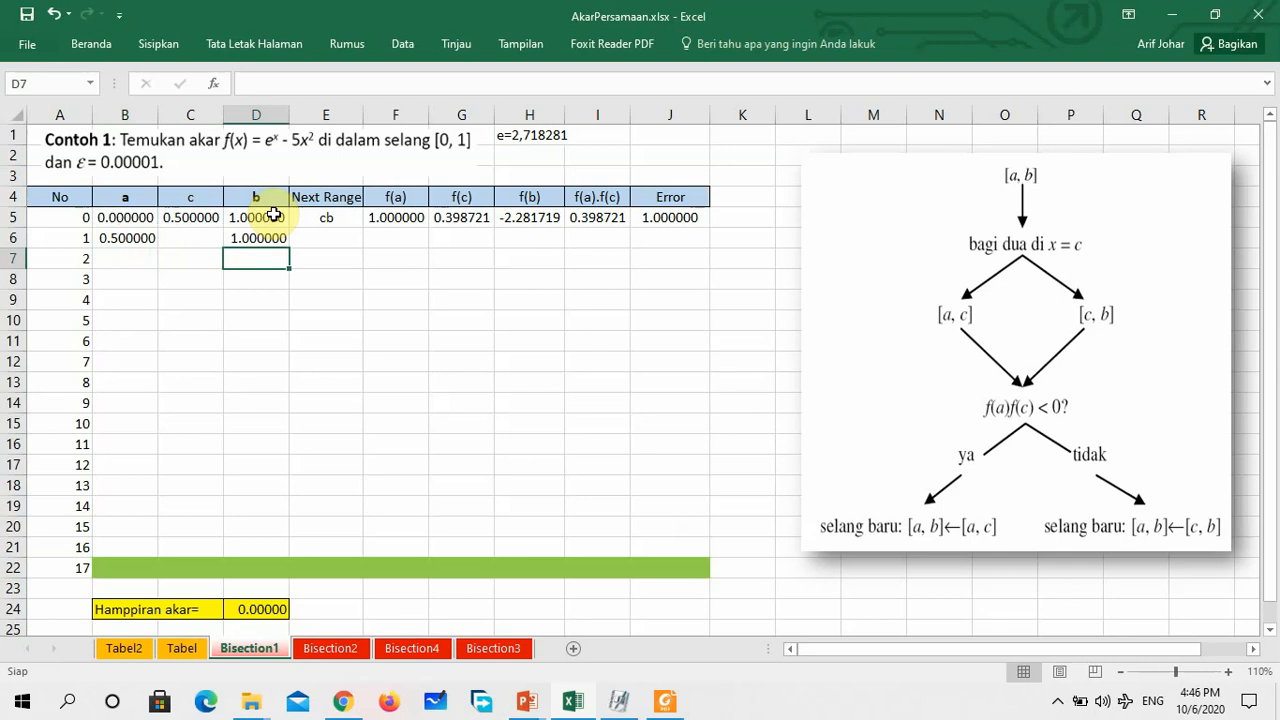
Check the Next Range result in E5 against the iteration 1 endpoints a and b in B6 and D6
left_click(327, 219)
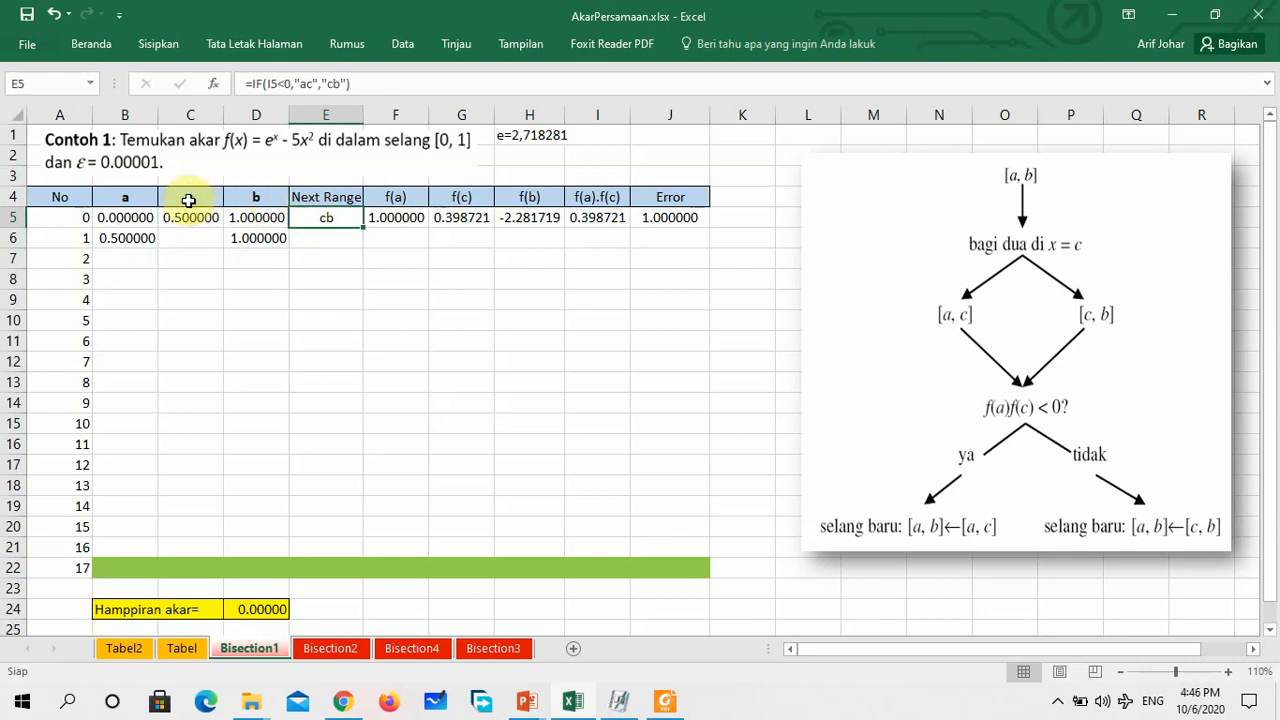
left_click(140, 238)
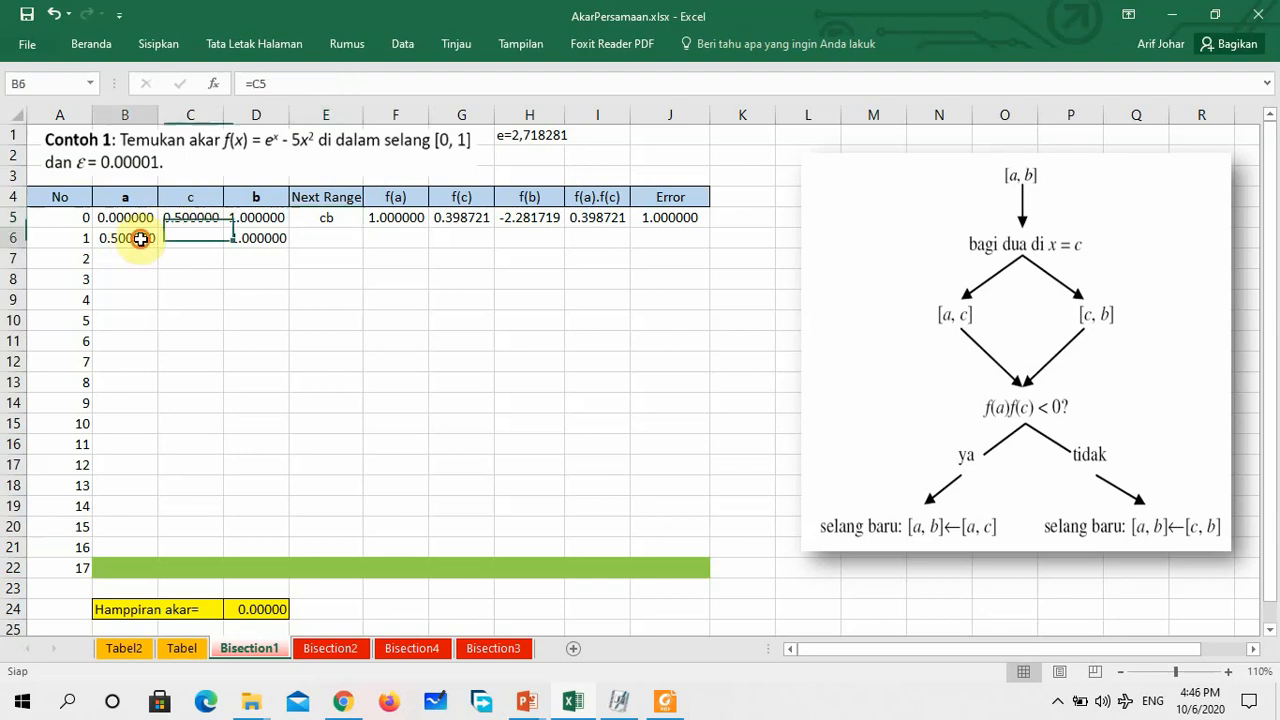
left_click(257, 238)
left_click(200, 215)
left_click(147, 239)
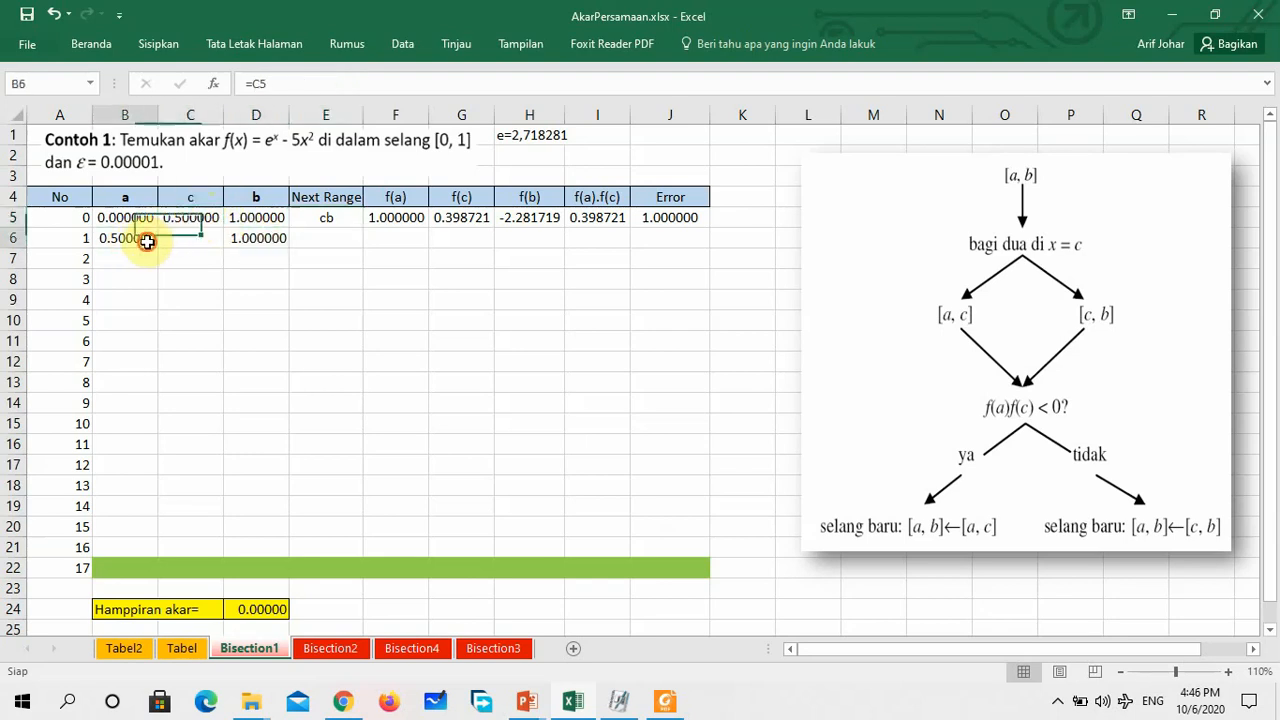
left_click(253, 238)
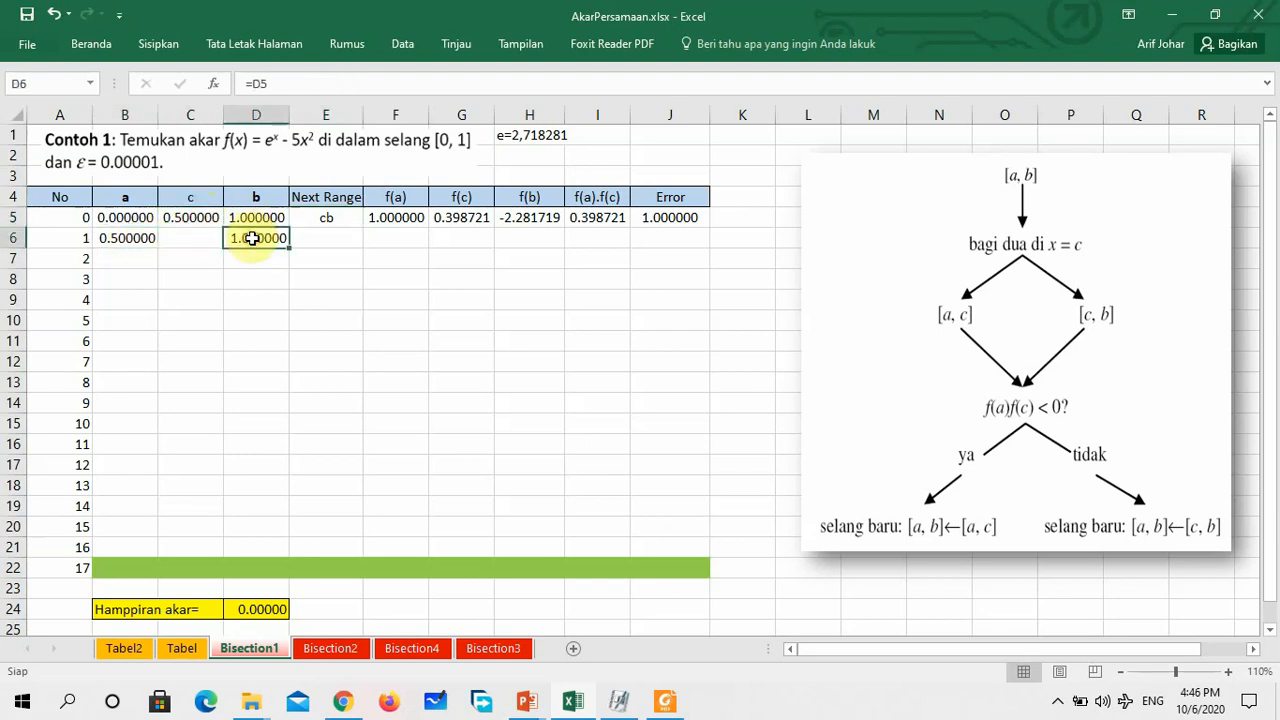
left_click(189, 236)
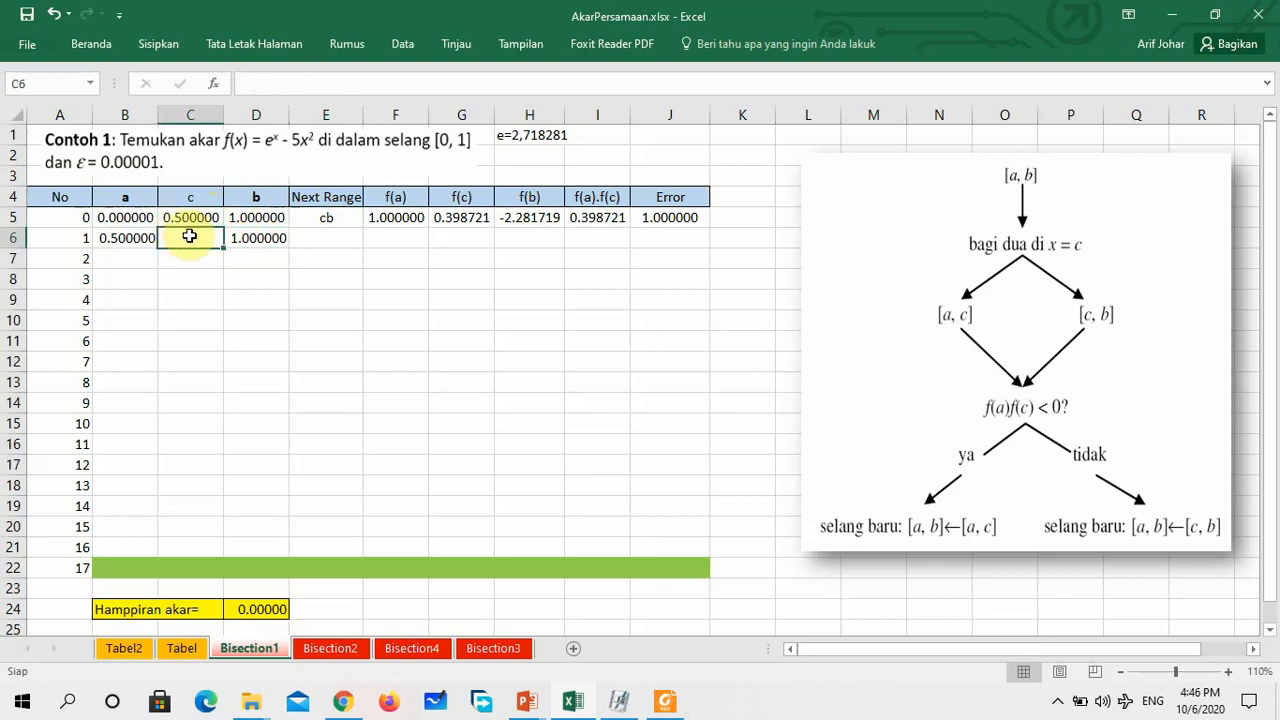
left_click(120, 240)
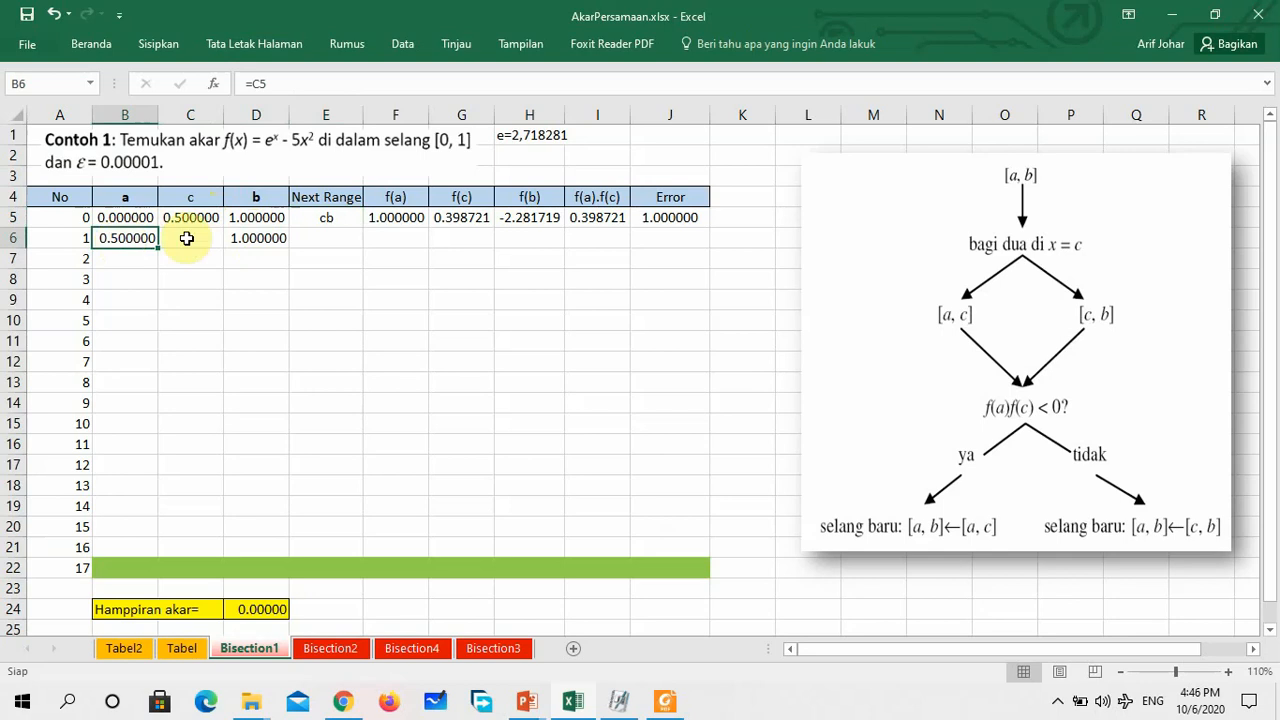
left_click(263, 237)
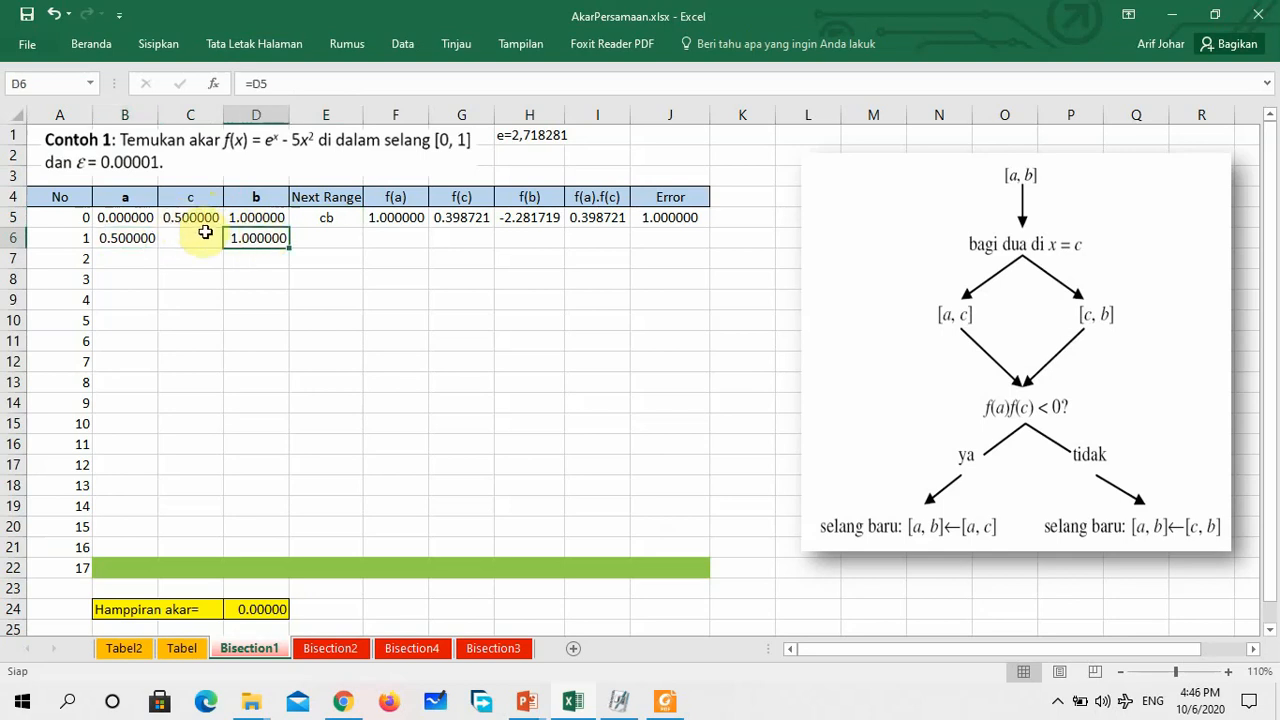
left_click(125, 239)
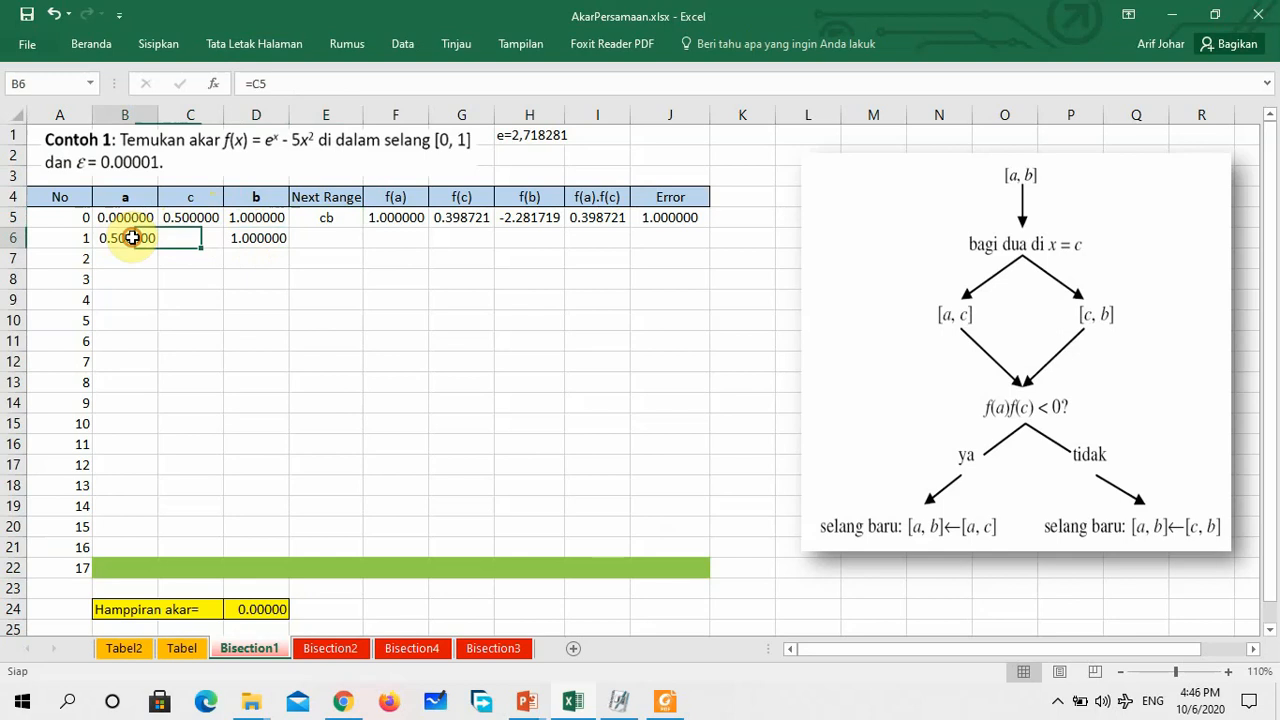
left_click(230, 238)
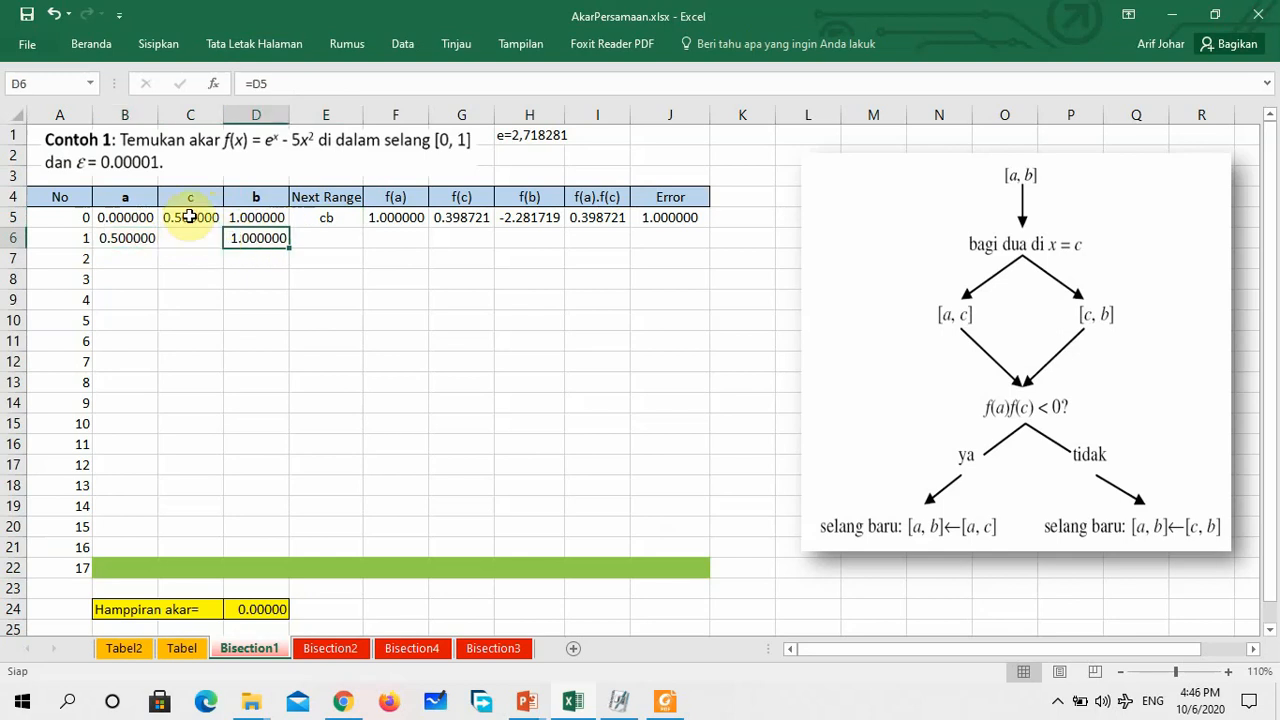
Fill the midpoint formula from C5 down to C6 for iteration 1
left_click(193, 216)
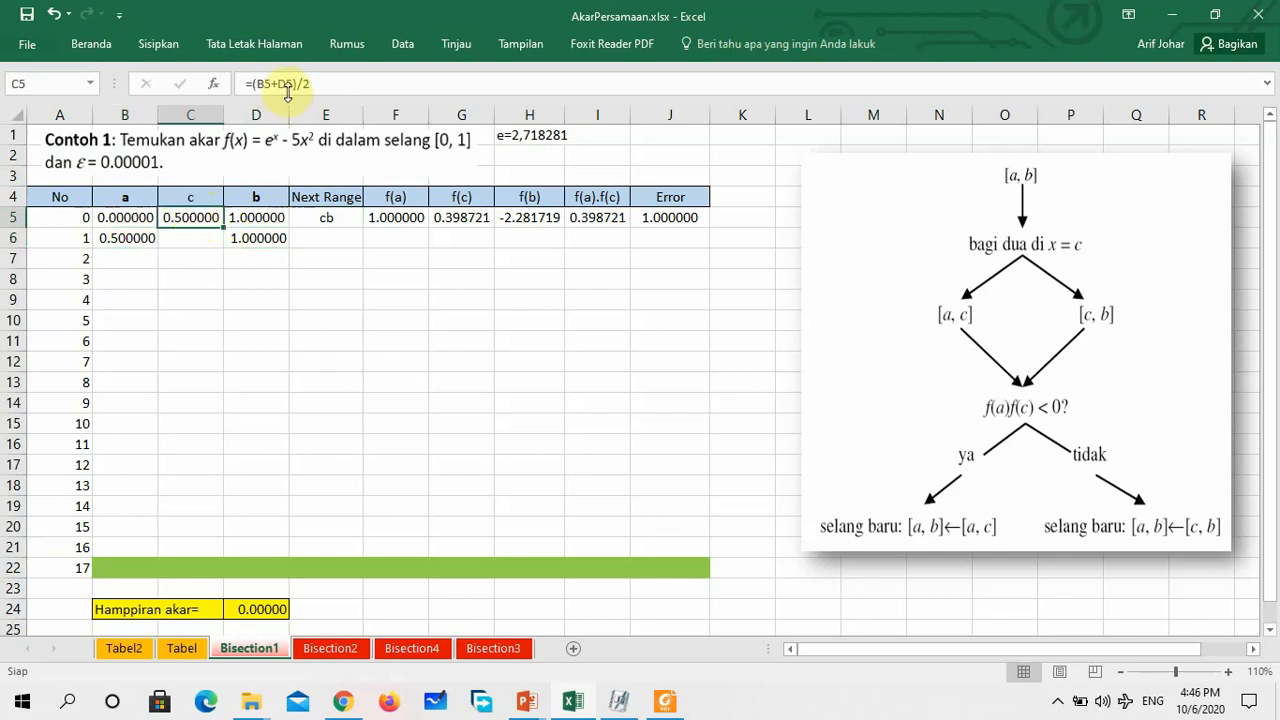
left_click(322, 82)
left_click(243, 276)
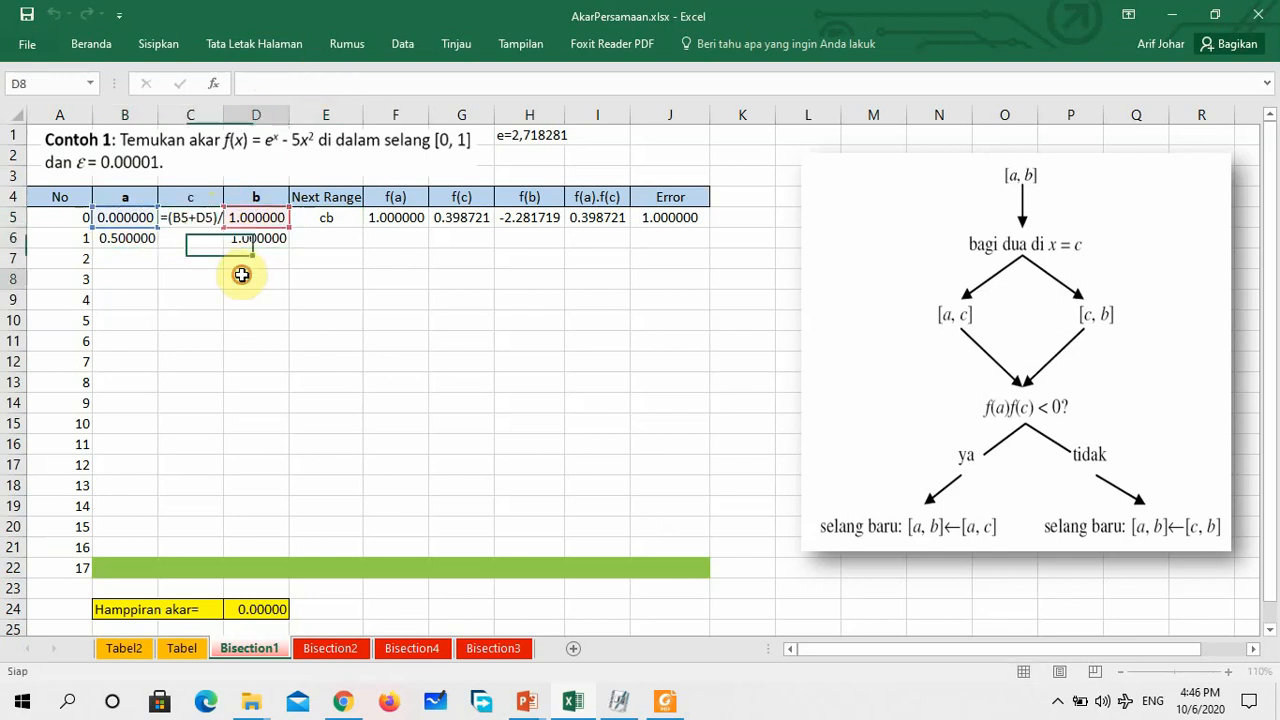
left_click(205, 221)
left_click_drag(223, 228, 224, 250)
left_click(356, 300)
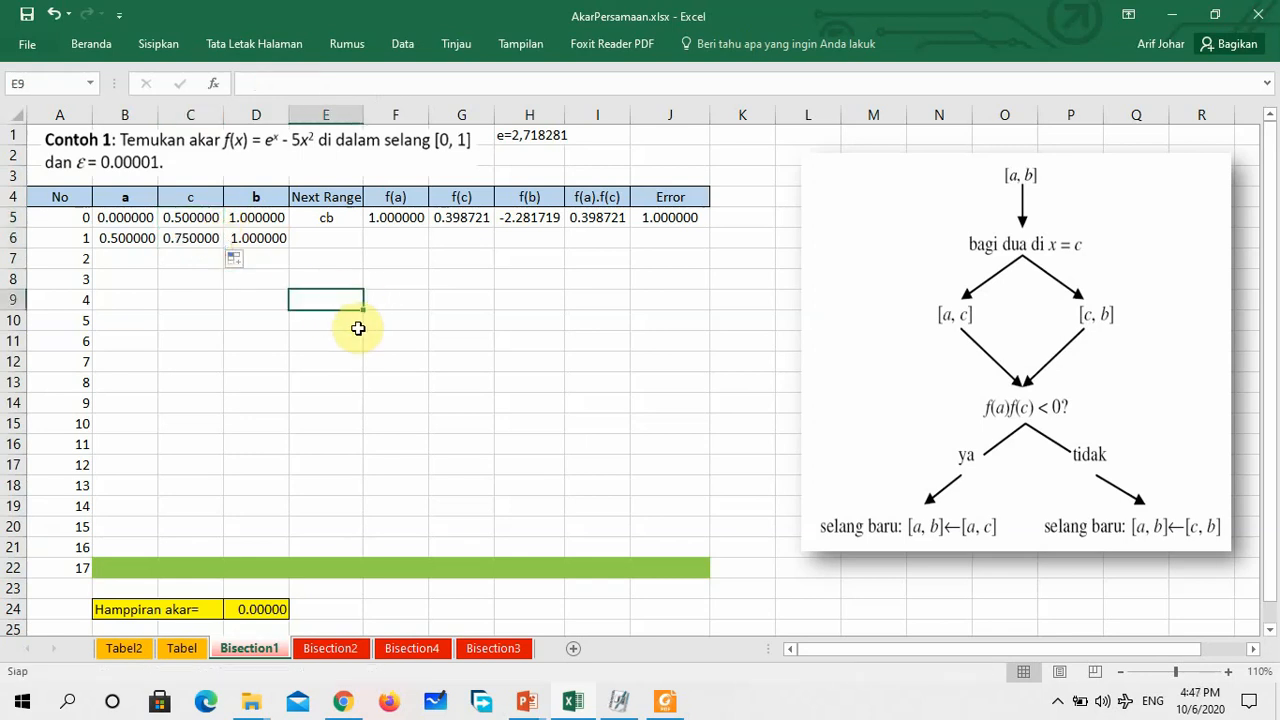
Fill the f(a), f(c), f(b), f(a).f(c) and Error formulas in F5:J5 down to row 6
left_click(407, 236)
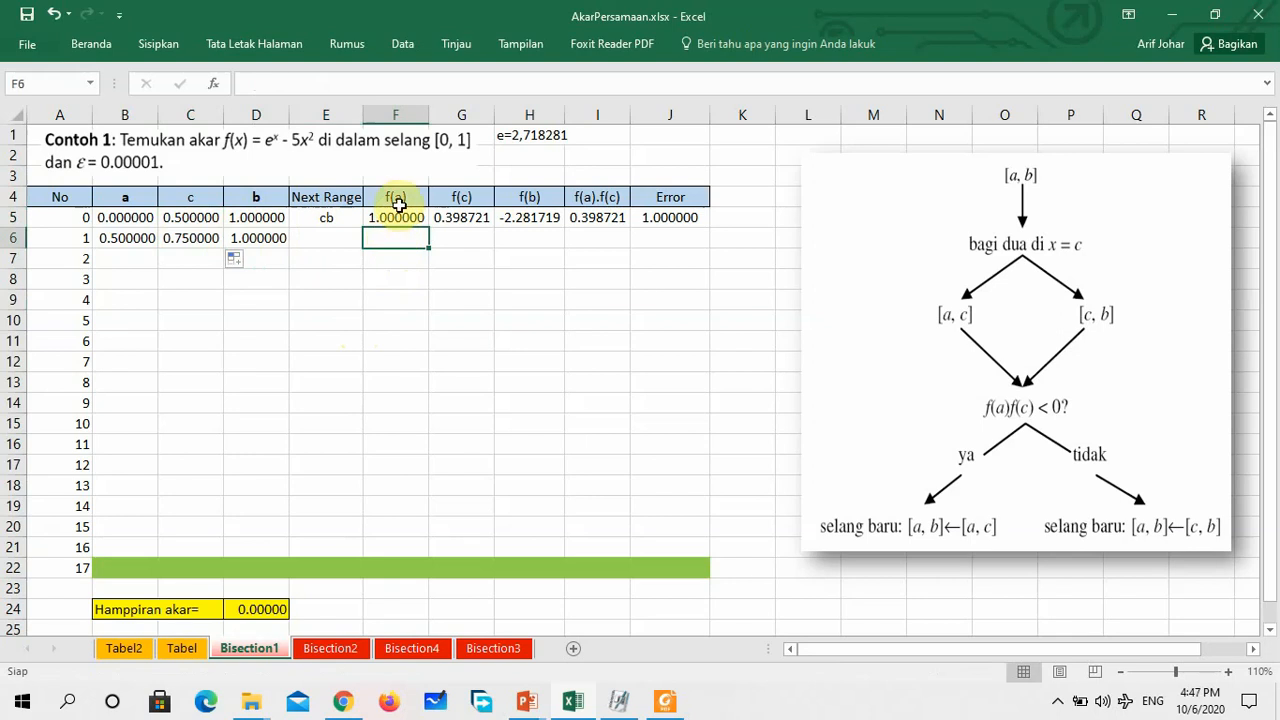
left_click(122, 239)
left_click(414, 238)
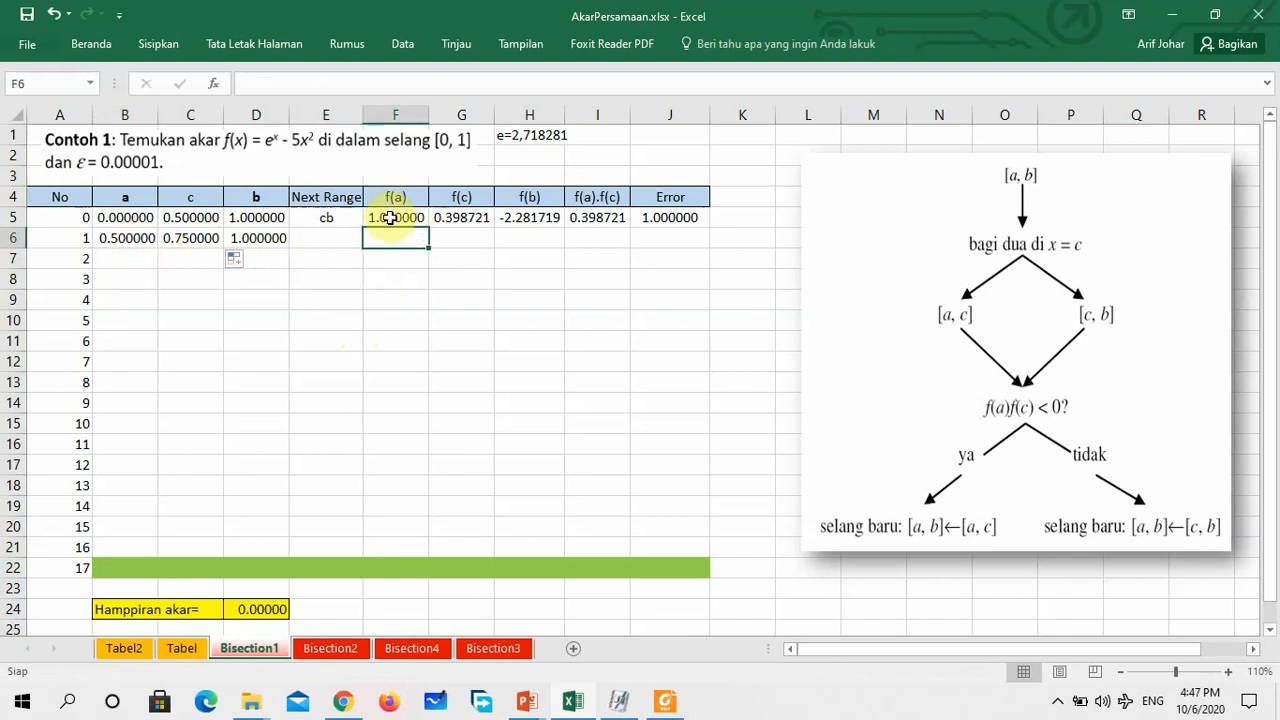
left_click_drag(400, 215, 705, 242)
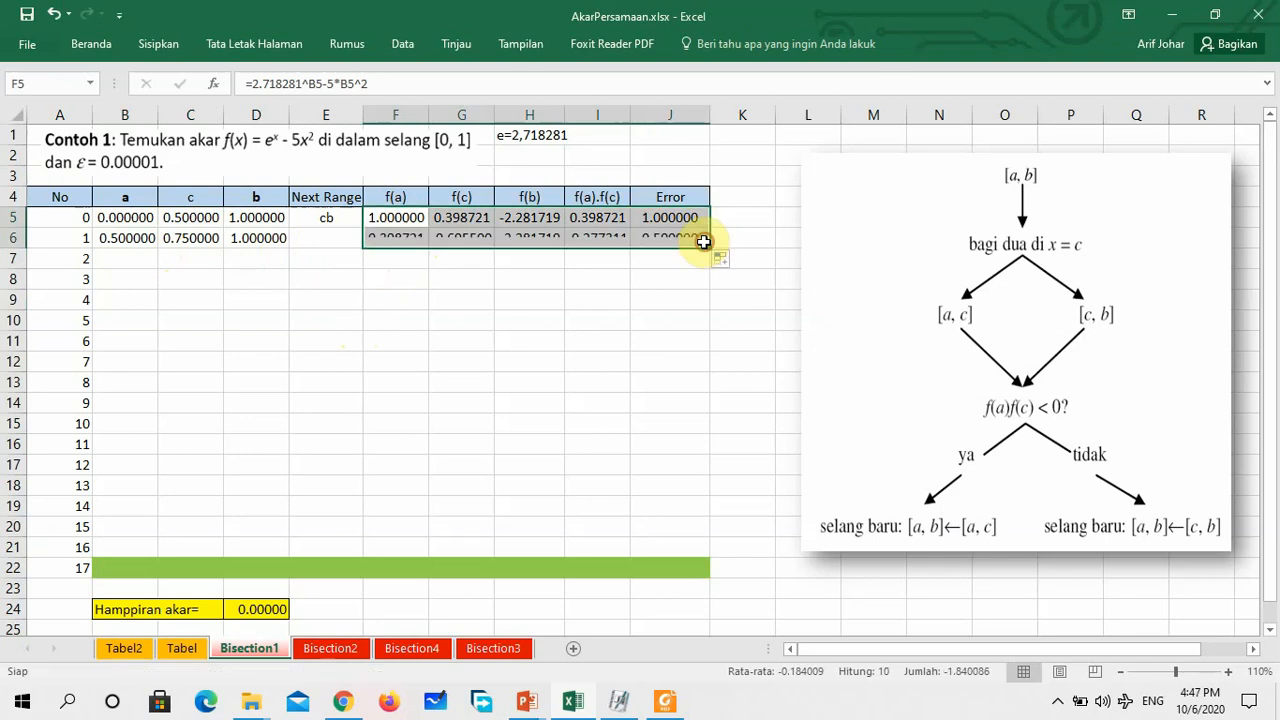
left_click(562, 294)
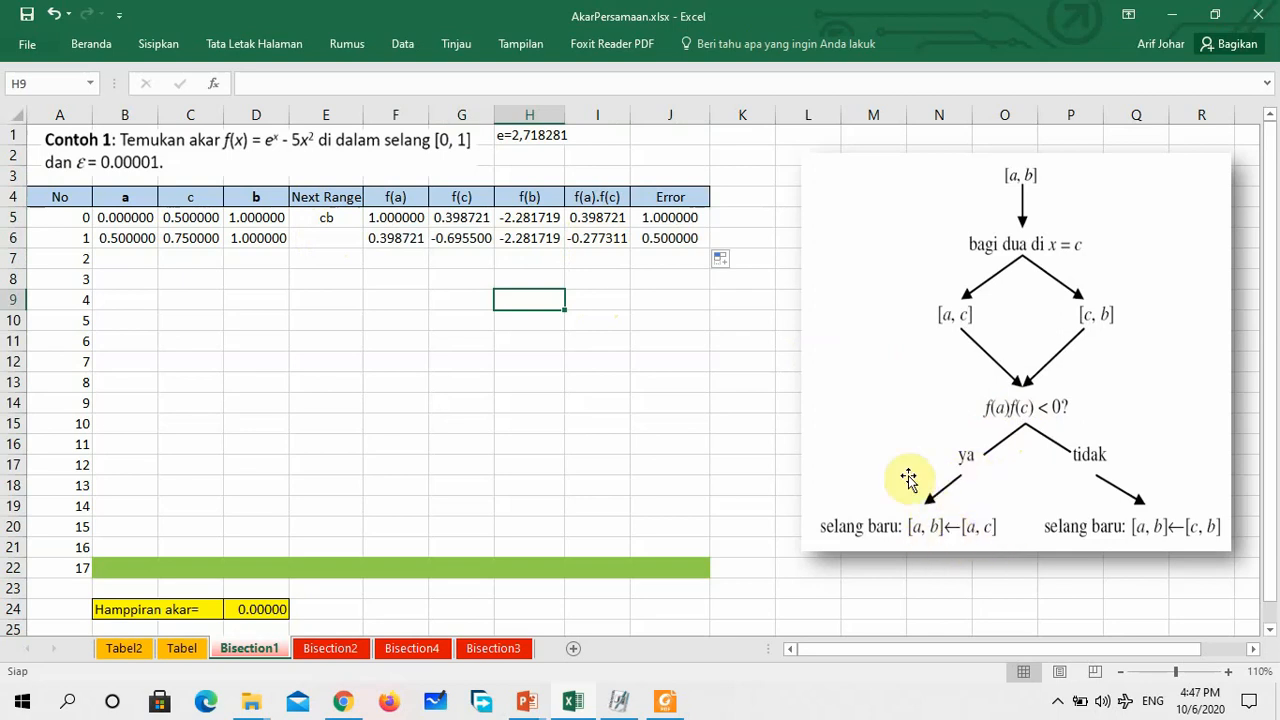
Fill the Next Range formula from E5 down to E6 and check the copied formula
left_click(329, 218)
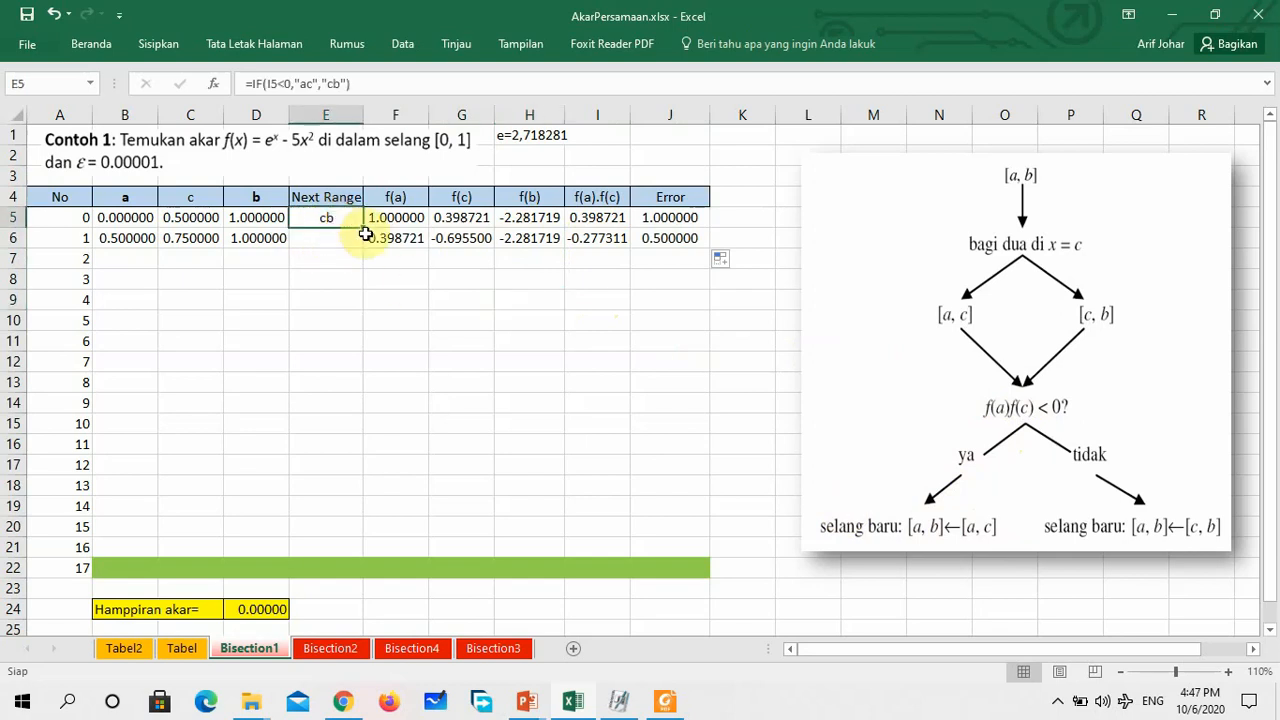
left_click_drag(364, 229, 357, 242)
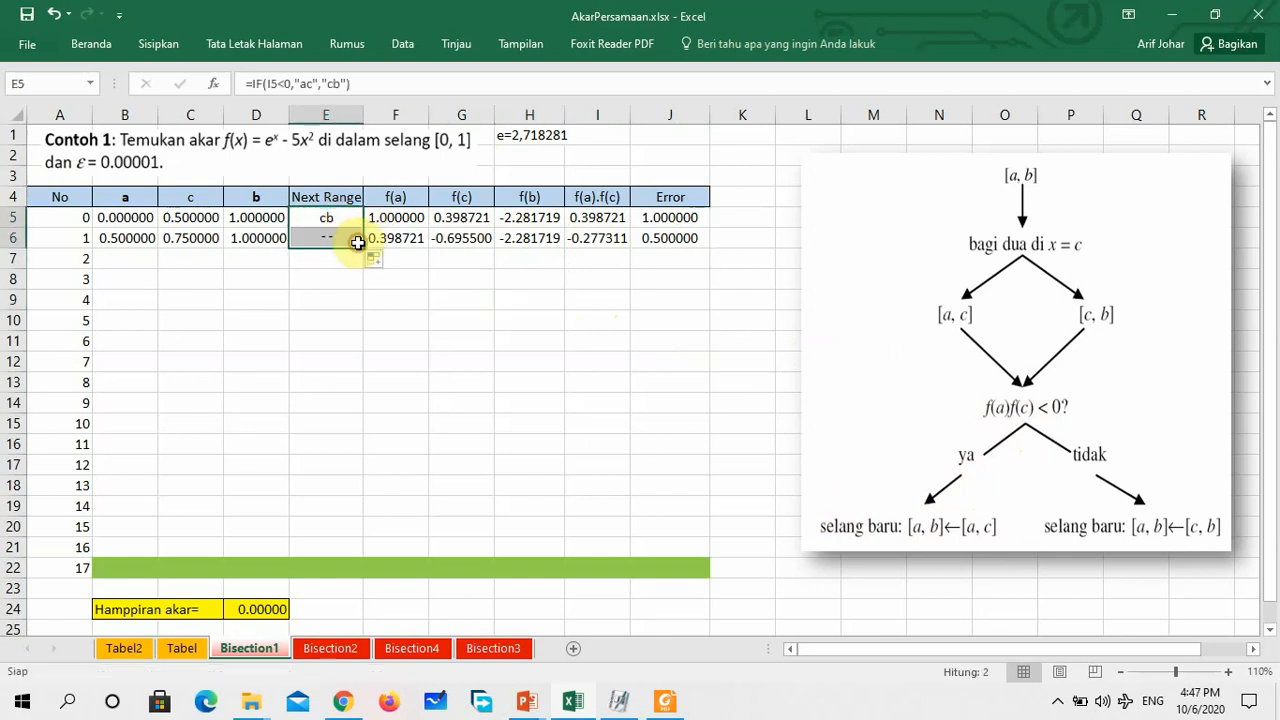
left_click(351, 277)
left_click(340, 240)
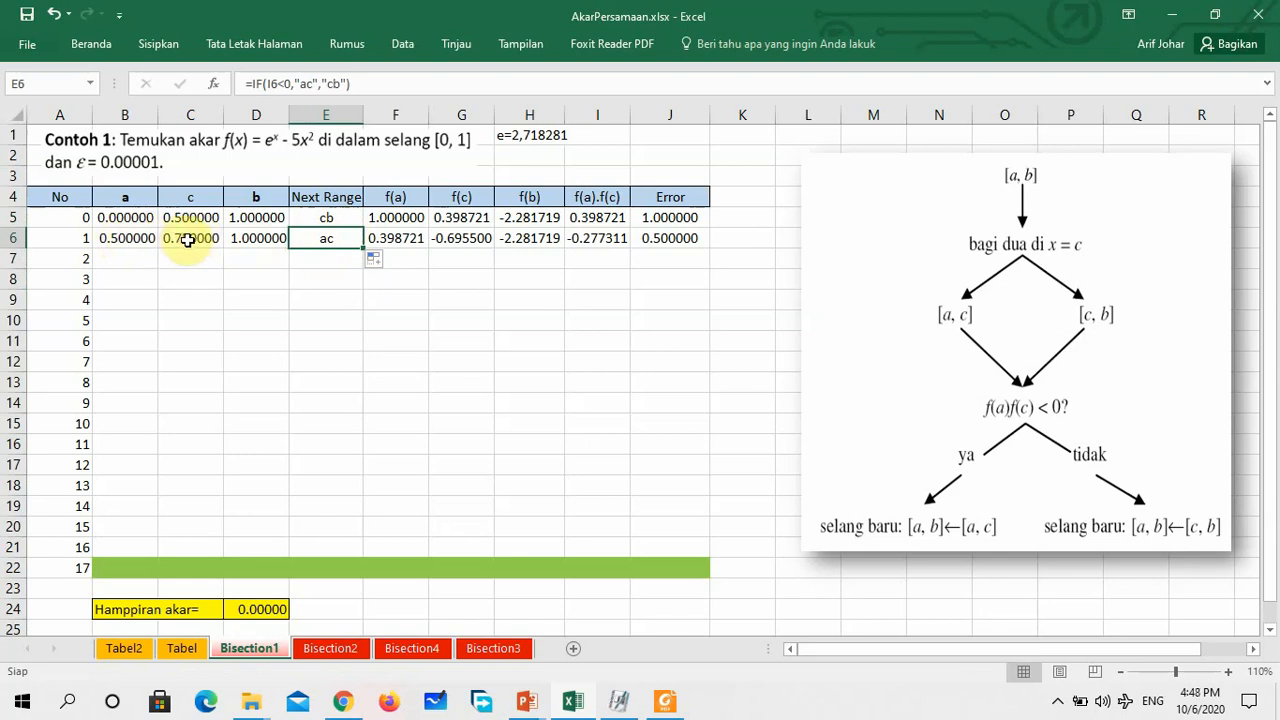
Enter =B6 in B7 as the value of a for iteration 2
left_click(135, 257)
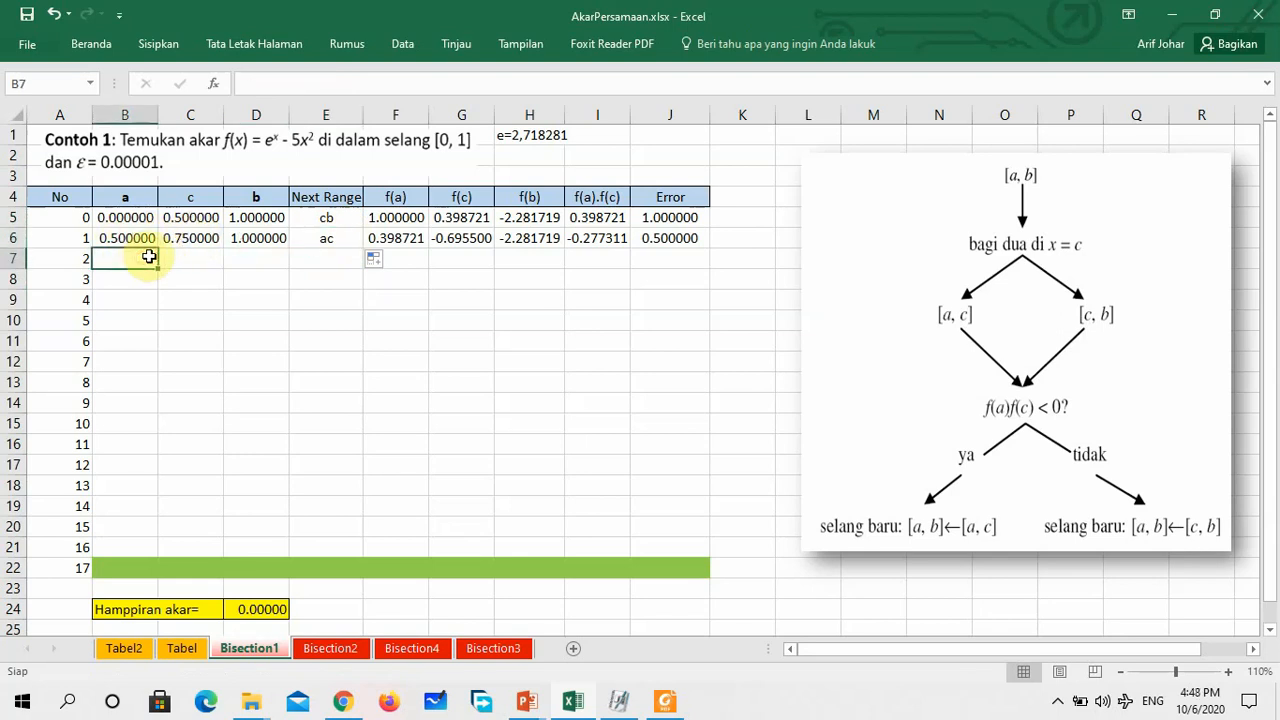
type("=")
left_click(132, 240)
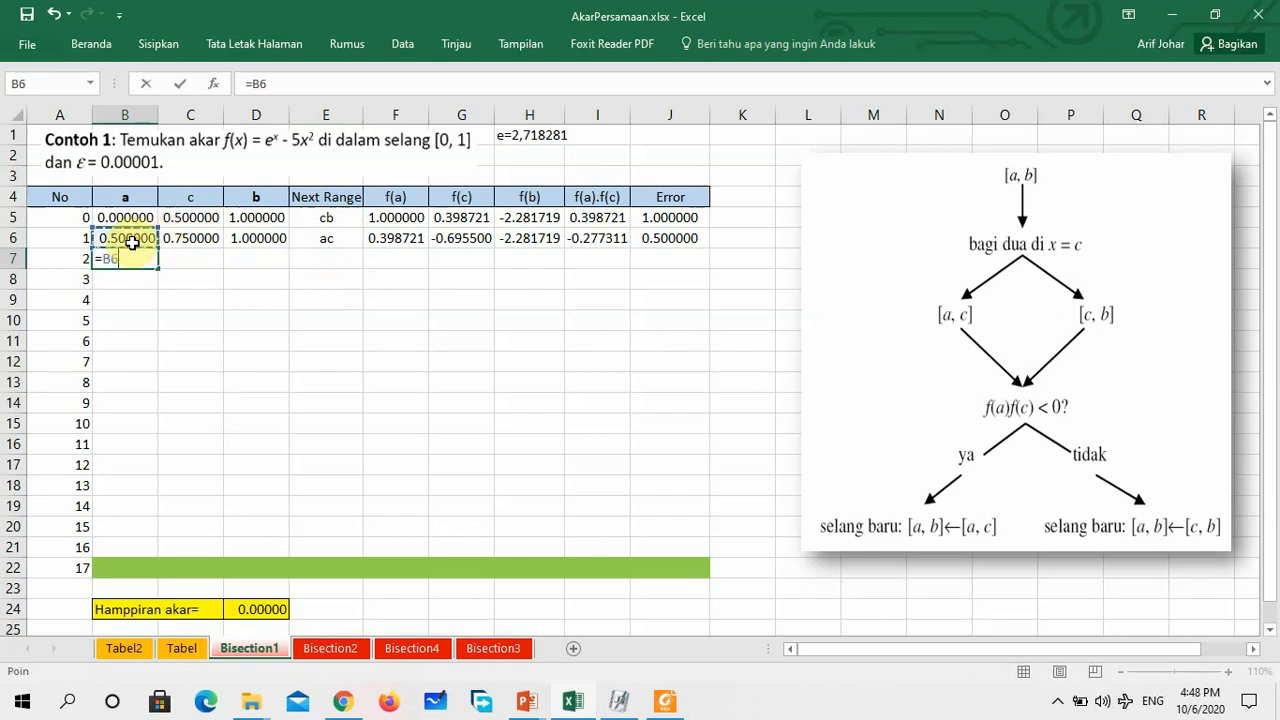
key("Return")
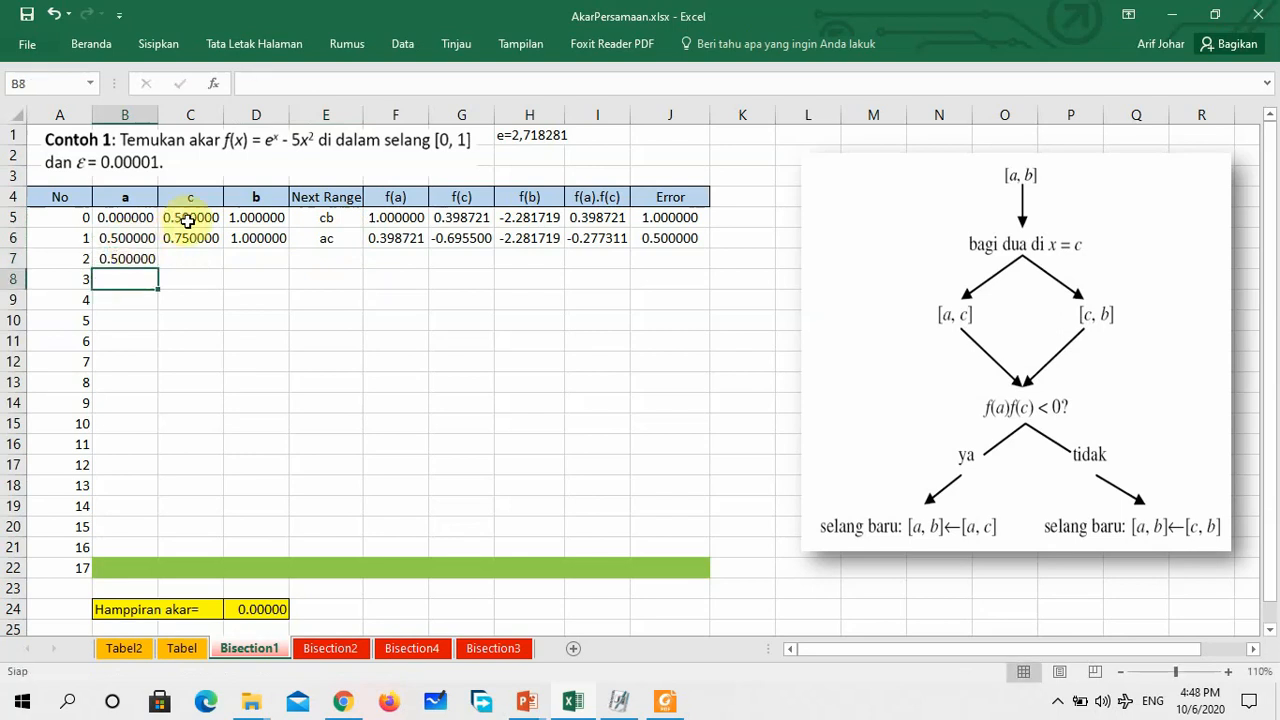
Enter =C6 in D7 as the value of b for iteration 2
left_click(257, 259)
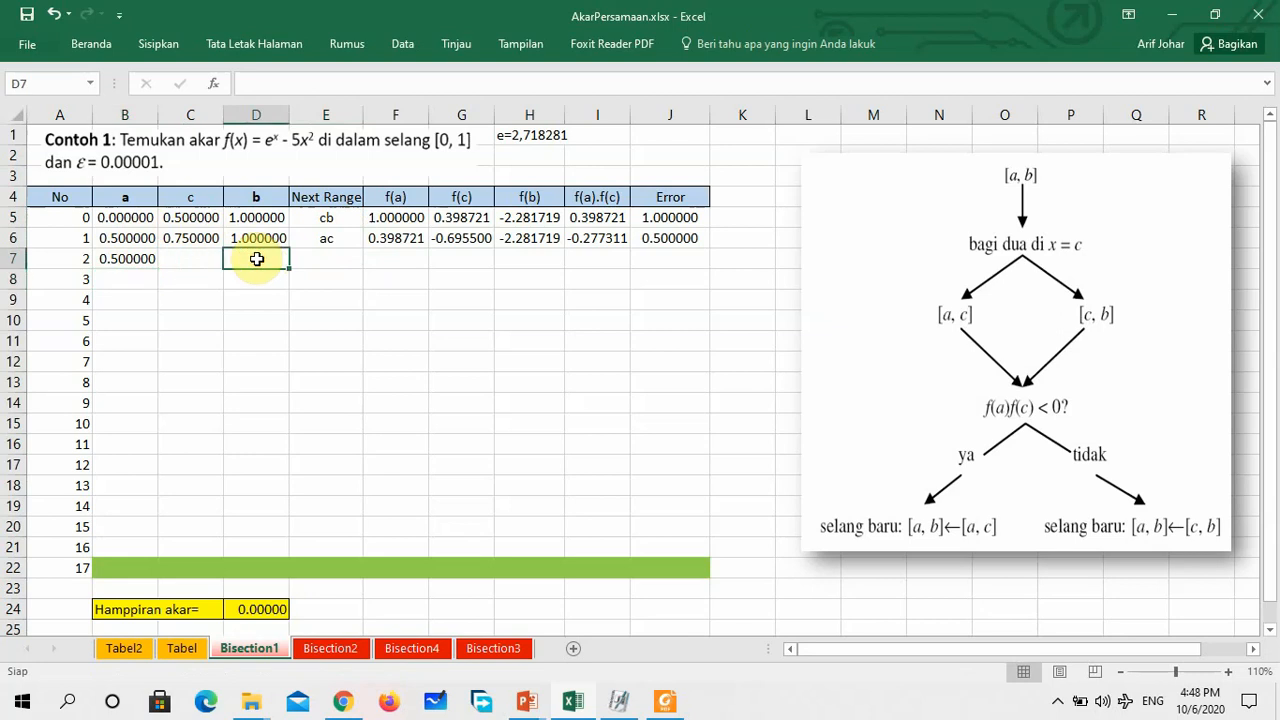
type("=")
left_click(204, 237)
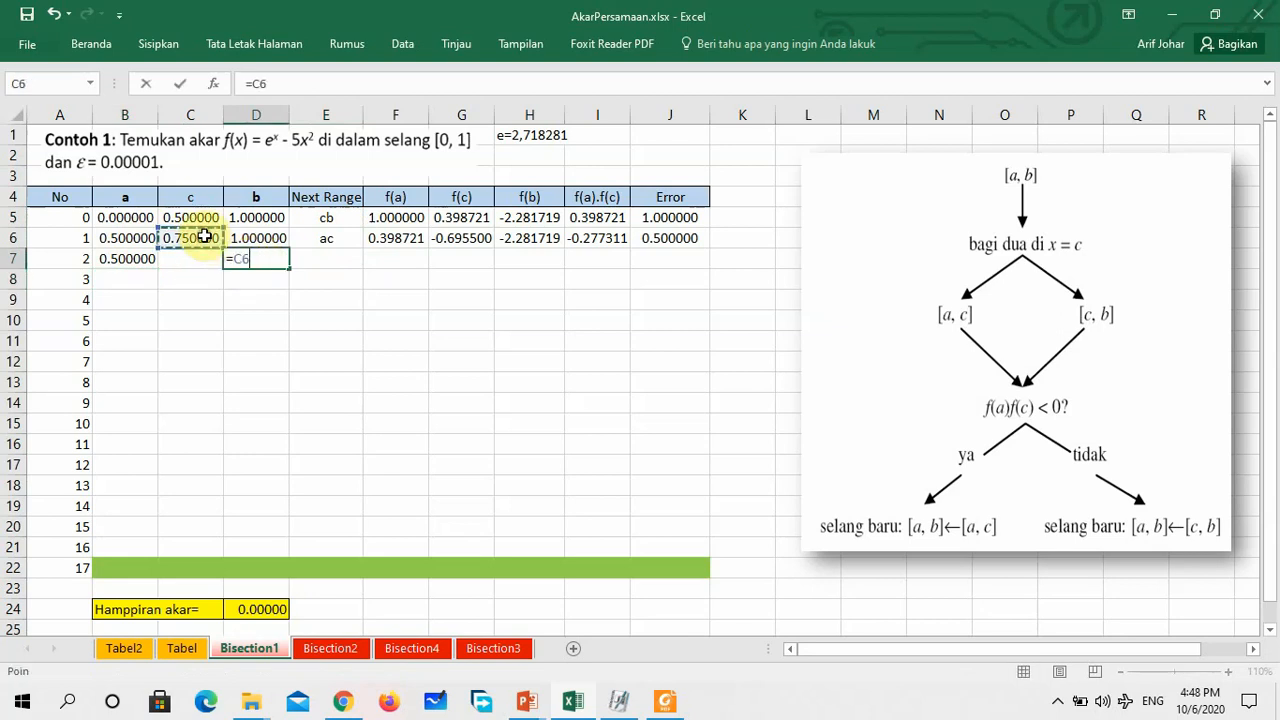
key("Return")
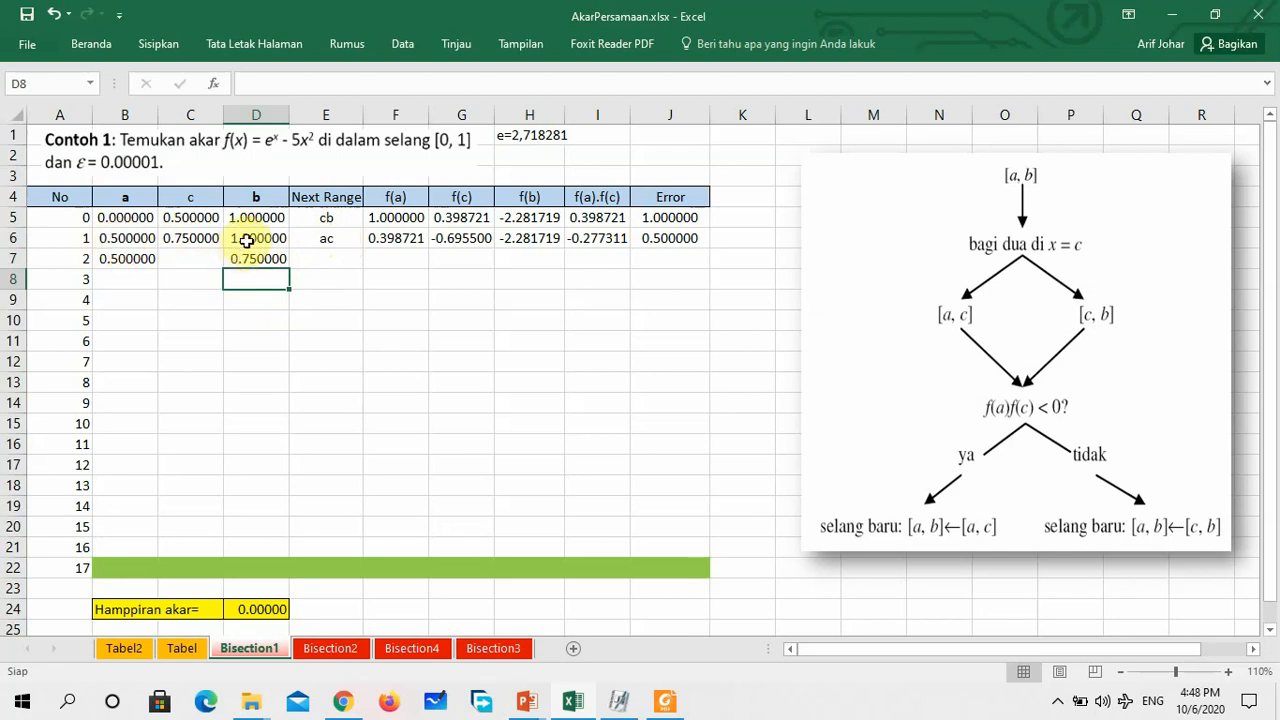
Fill the midpoint formula from C6 to C7 and the function and error formulas in F6:J6 down to row 7
left_click(193, 239)
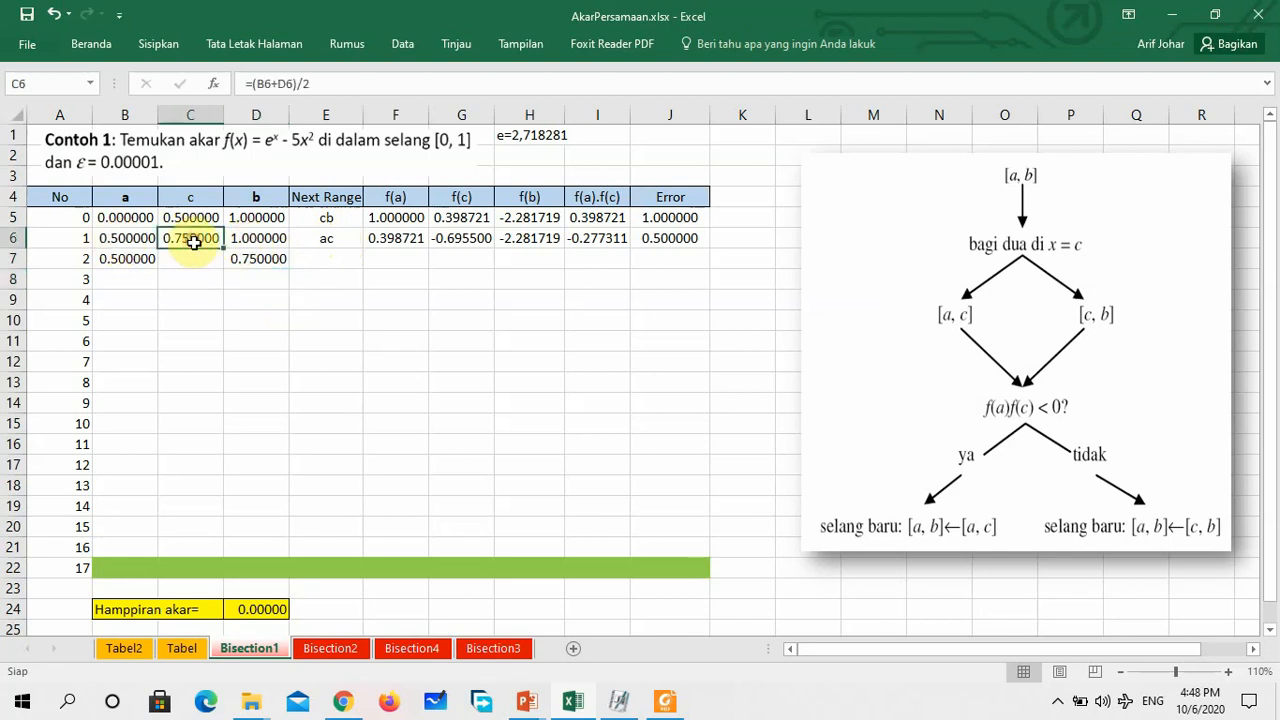
left_click_drag(220, 252, 219, 264)
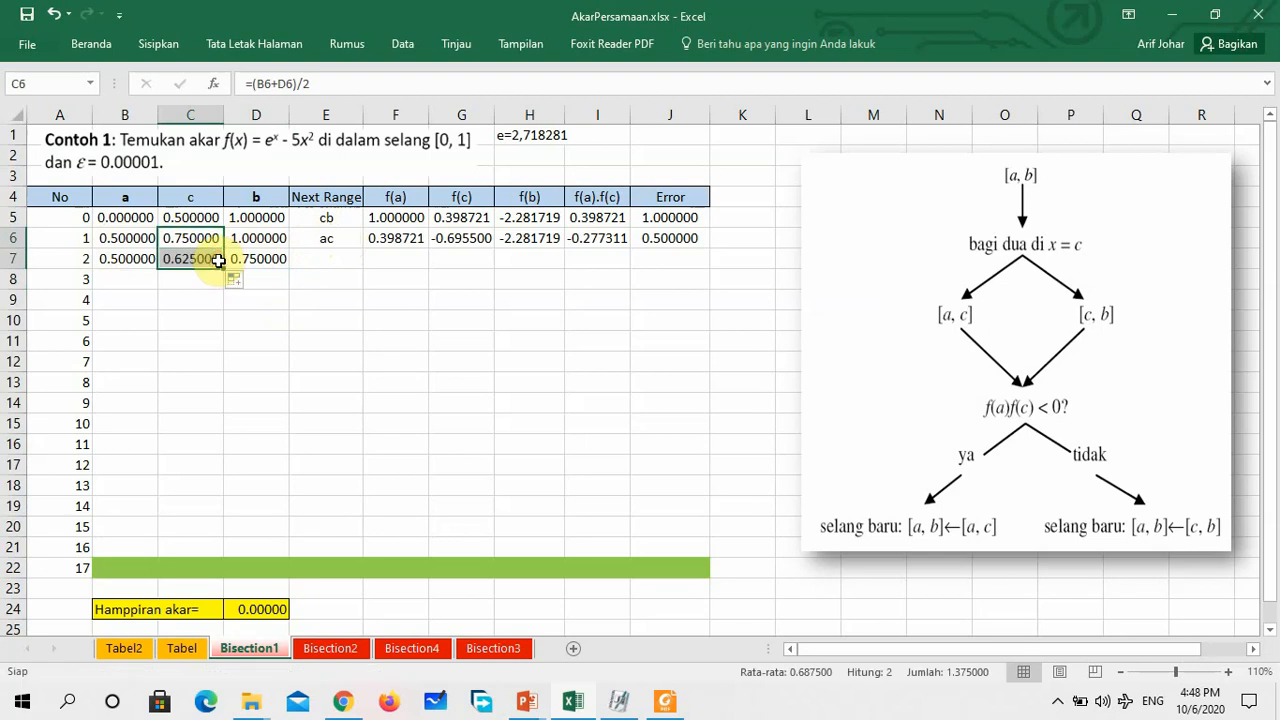
left_click_drag(383, 242, 712, 264)
left_click(469, 320)
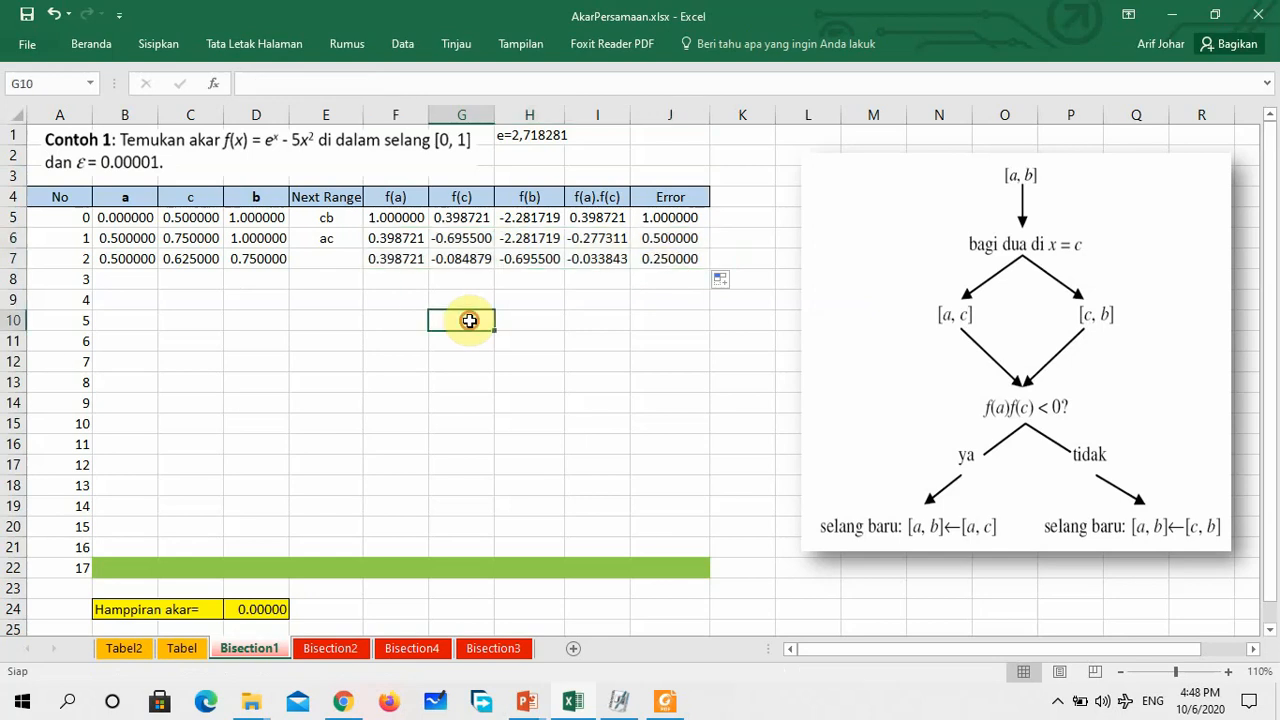
Check the f(a).f(c) product in I7 and fill the Next Range formula from E6 down to E7
left_click(612, 258)
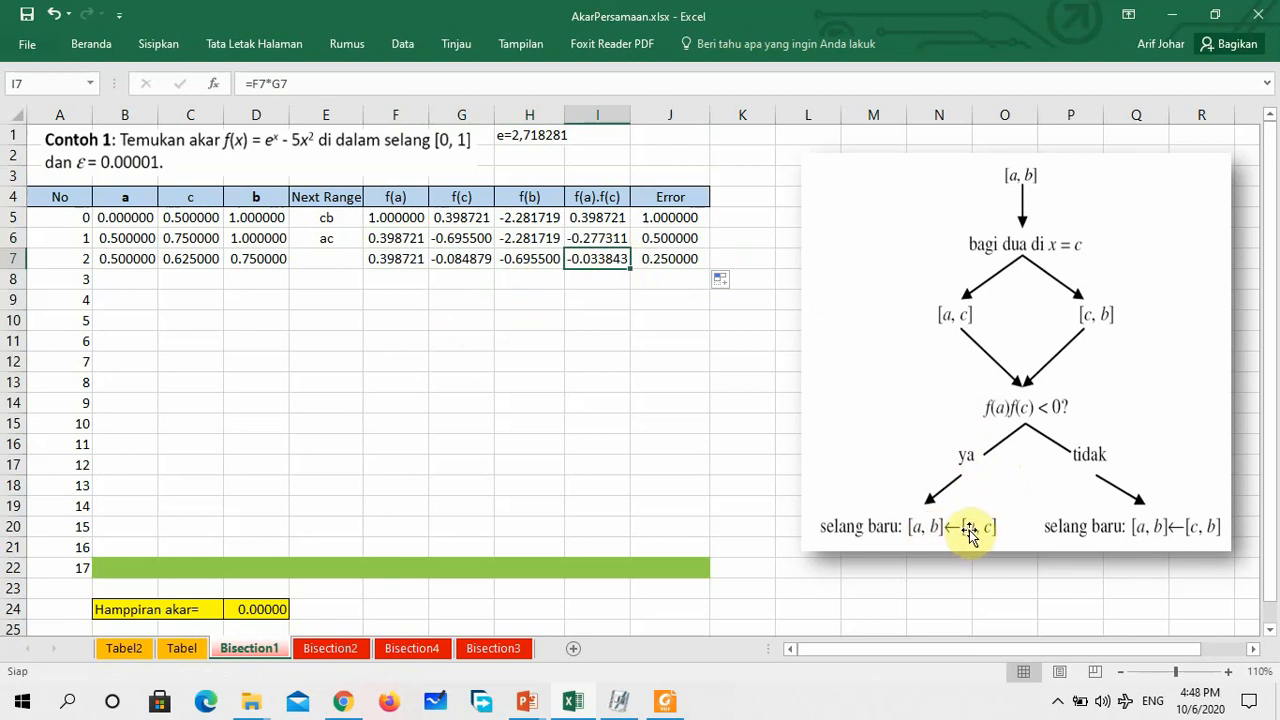
left_click(334, 244)
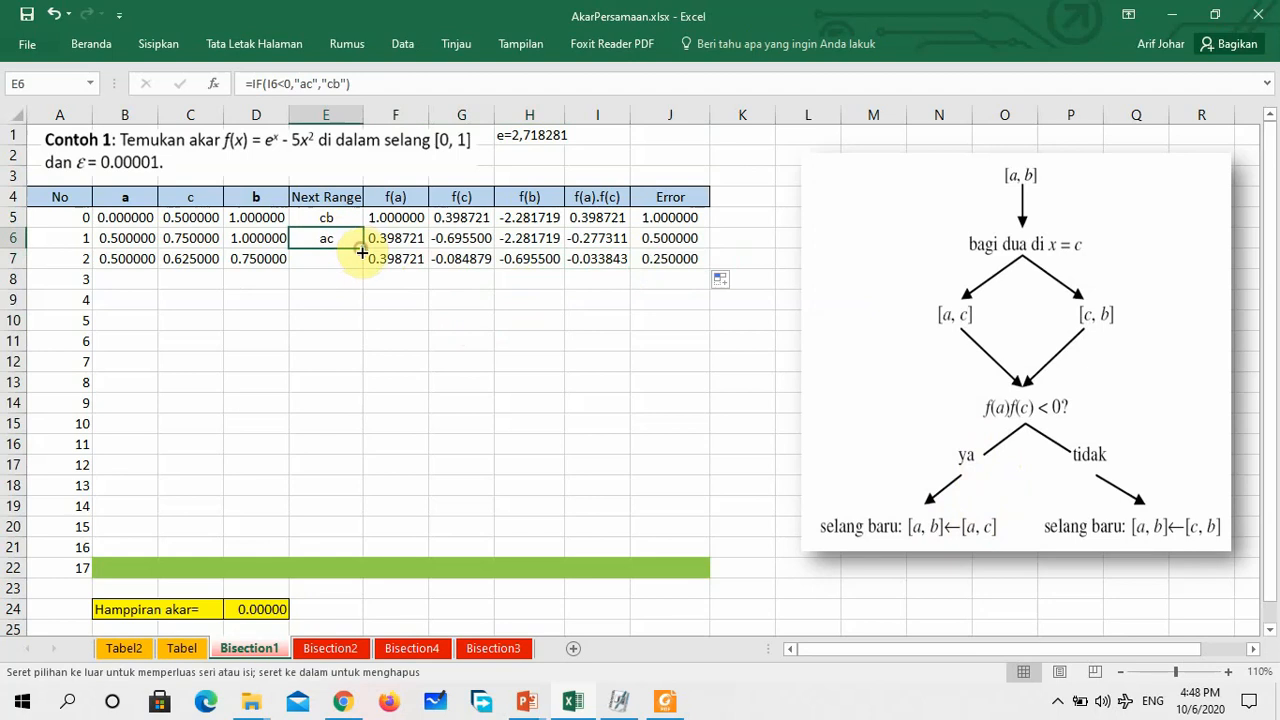
left_click_drag(362, 250, 364, 266)
left_click(343, 307)
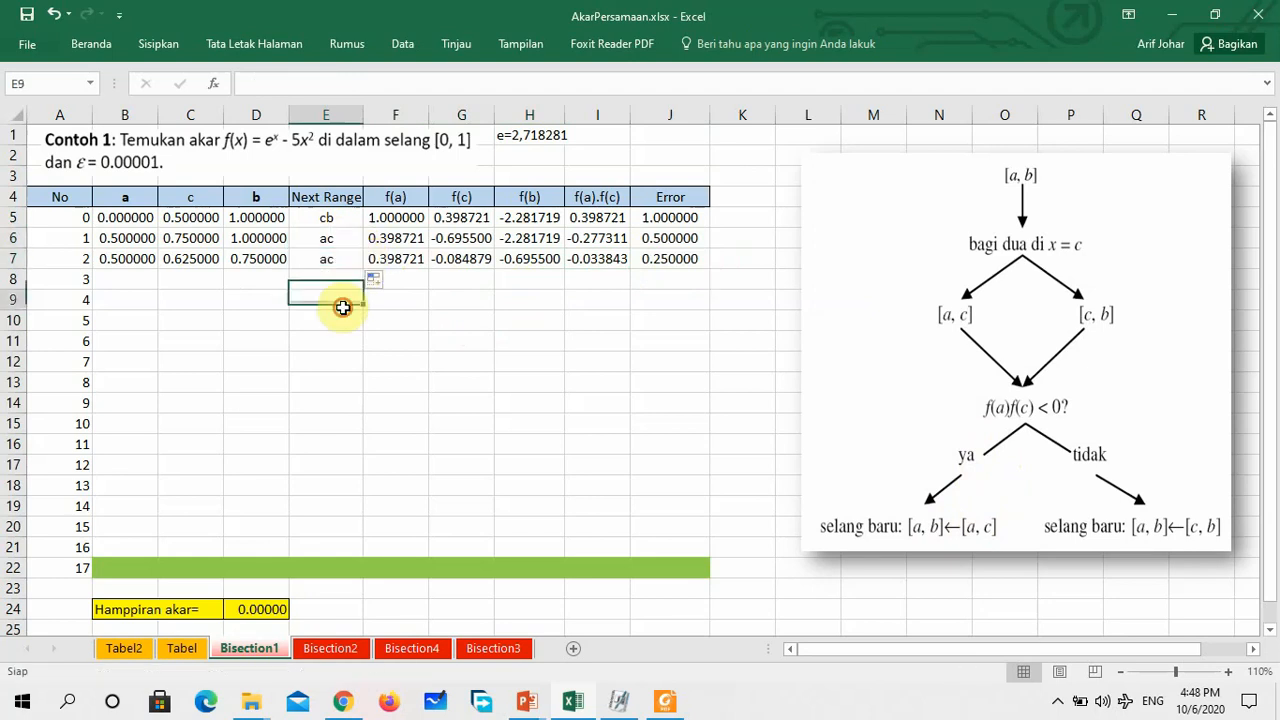
left_click(339, 257)
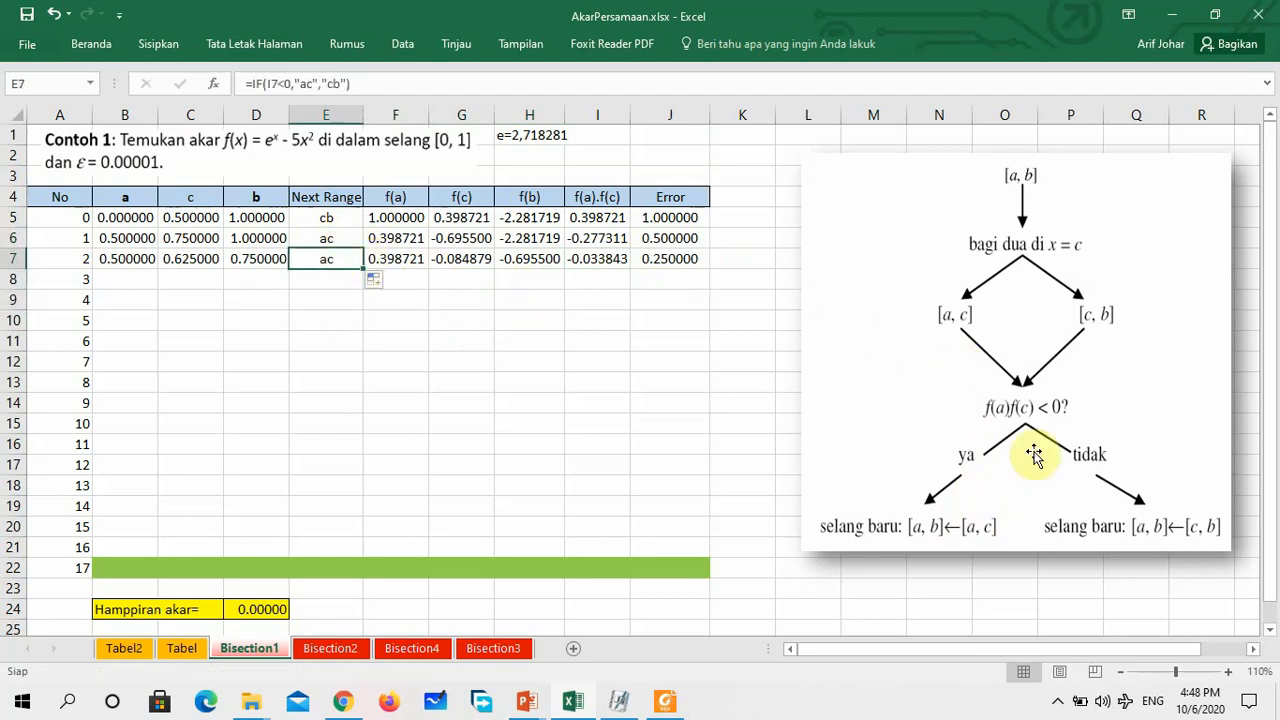
Review the Next Range formula in E7 and the a and b references in B7 and D7
left_click(365, 87)
left_click(412, 324)
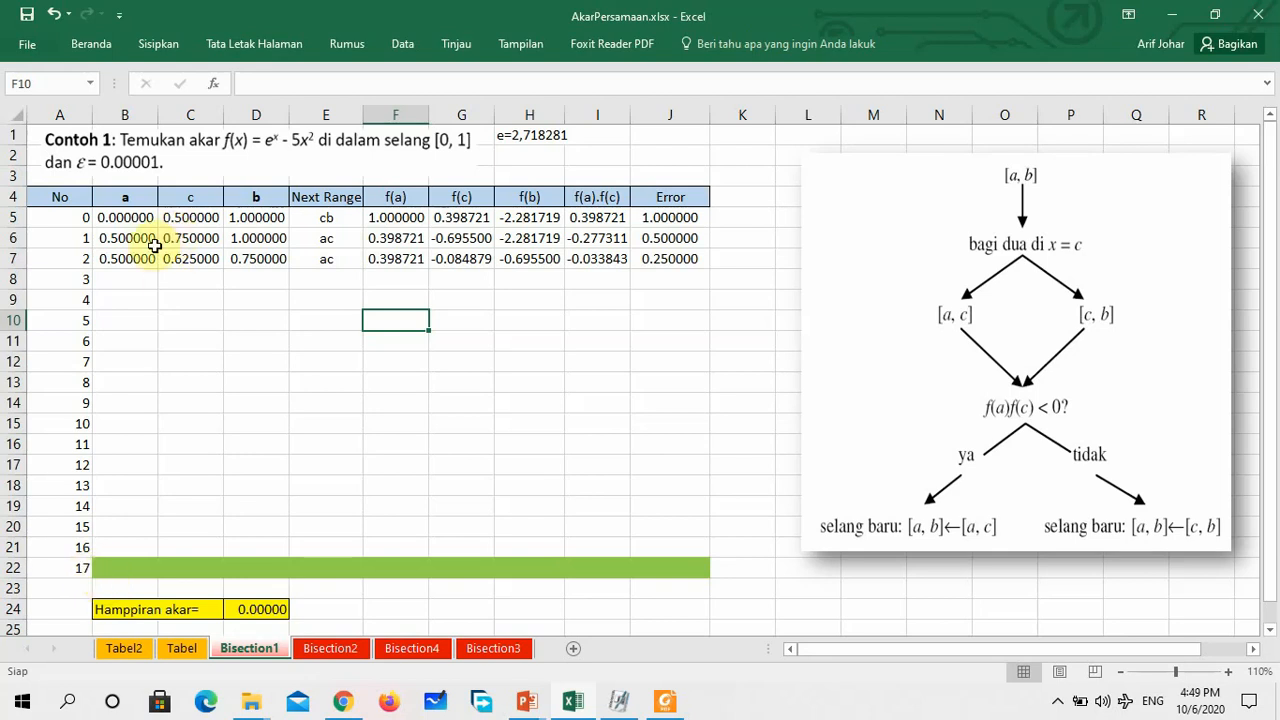
left_click(121, 264)
left_click(262, 259)
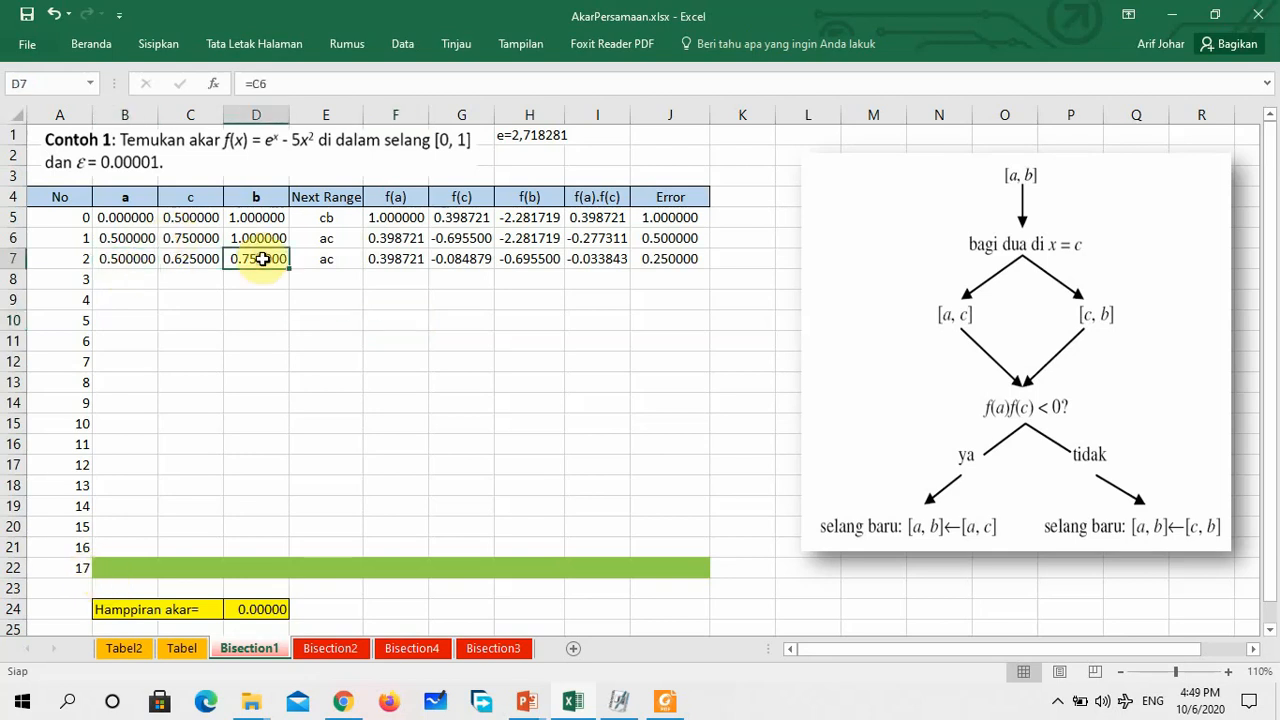
left_click(121, 260)
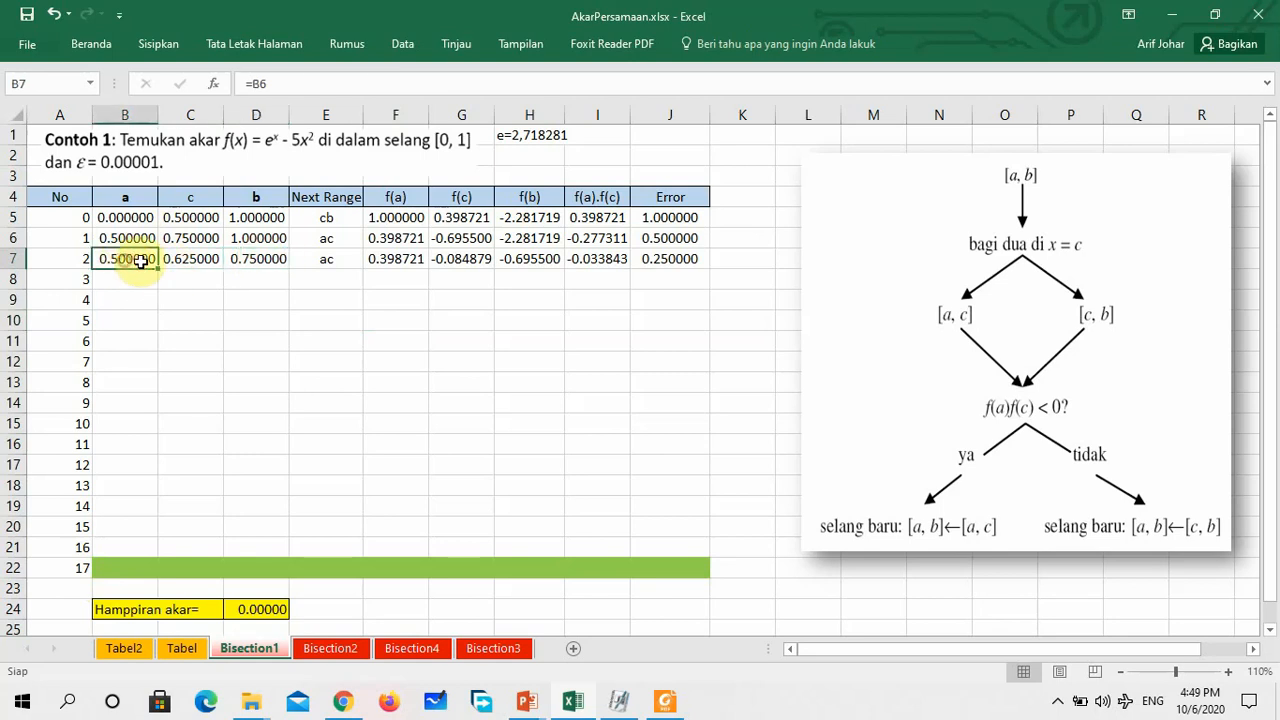
left_click(255, 259)
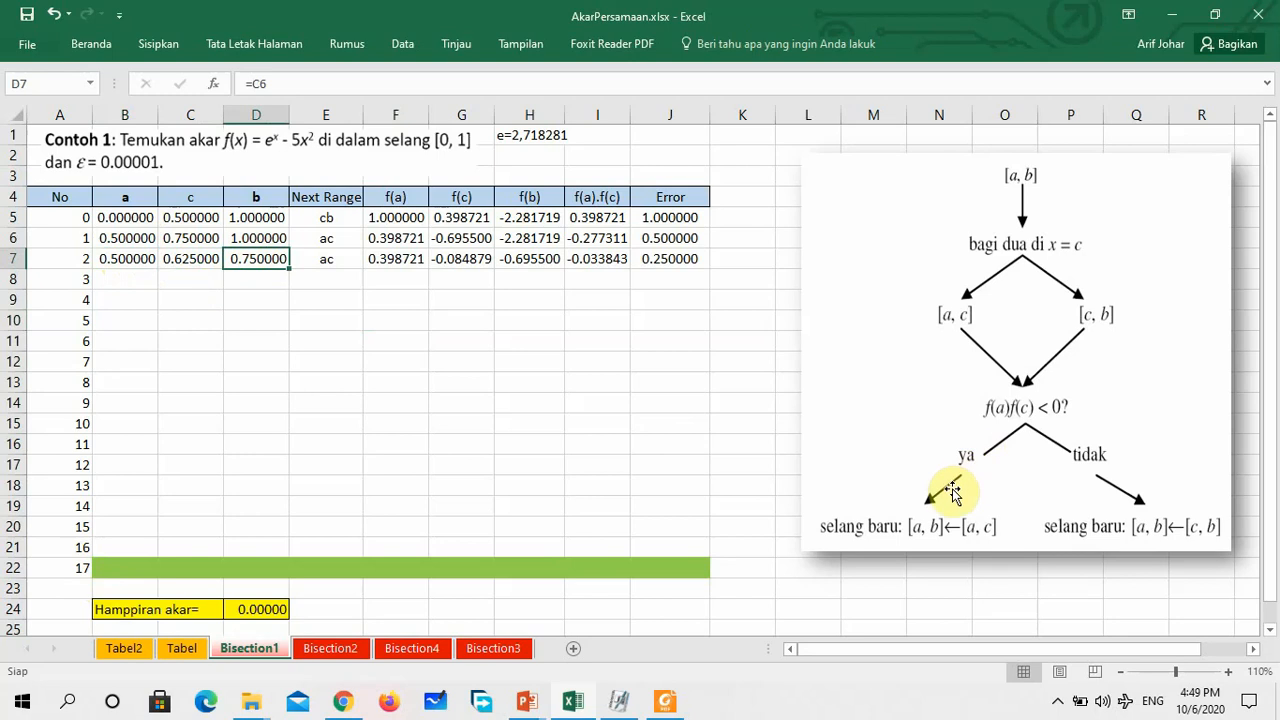
Switch to the PowerPoint slideshow, review the bisection algorithm flowchart on slide 27, and return to the Excel workbook
left_click(529, 703)
left_click(598, 628)
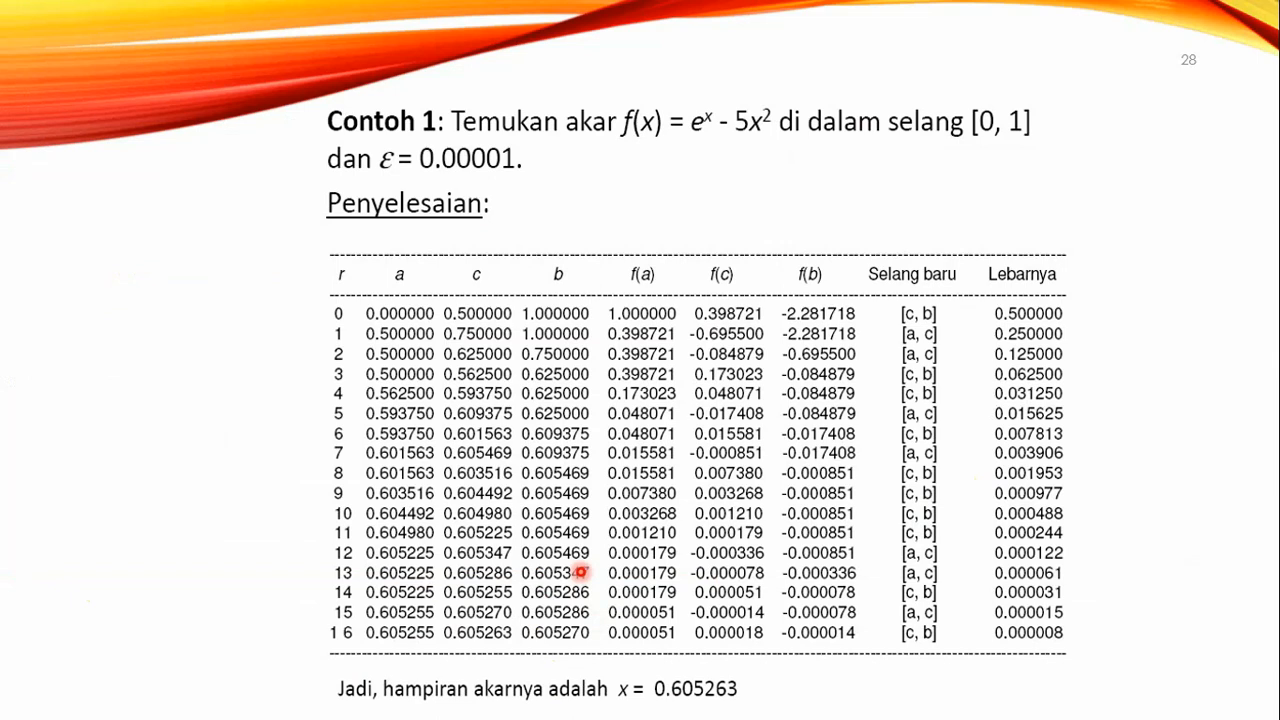
key("Left")
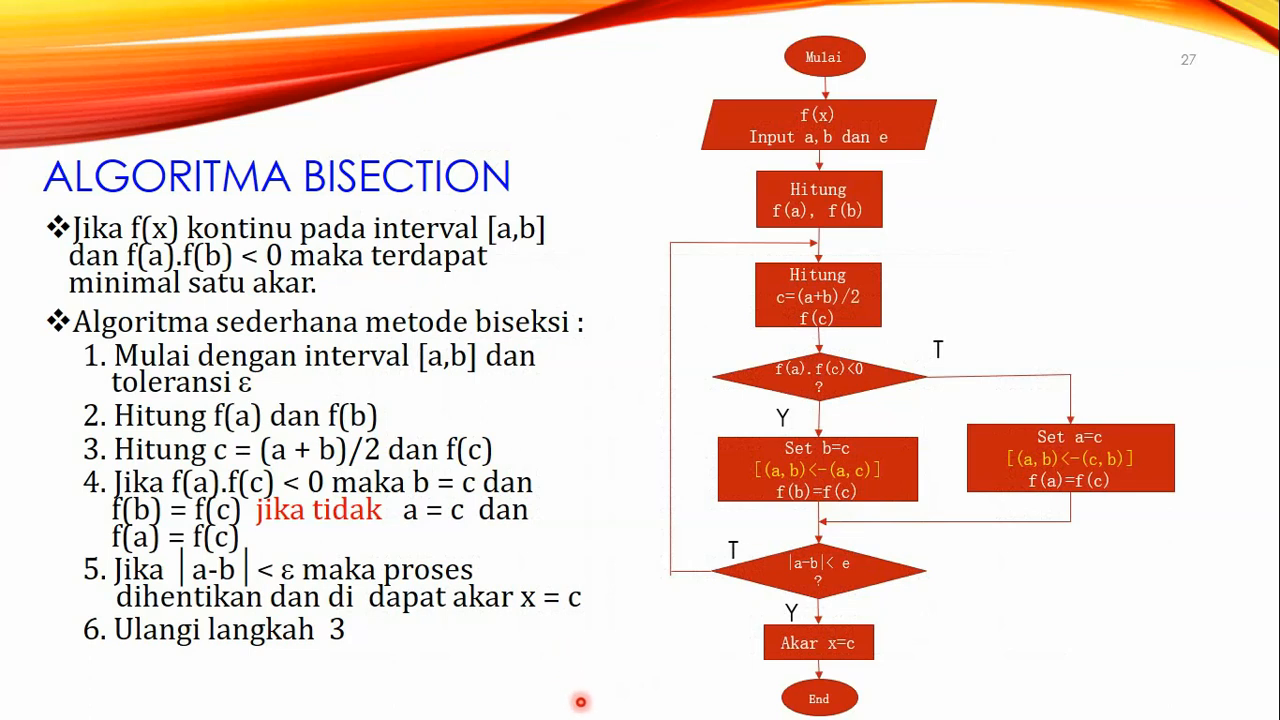
left_click(797, 513)
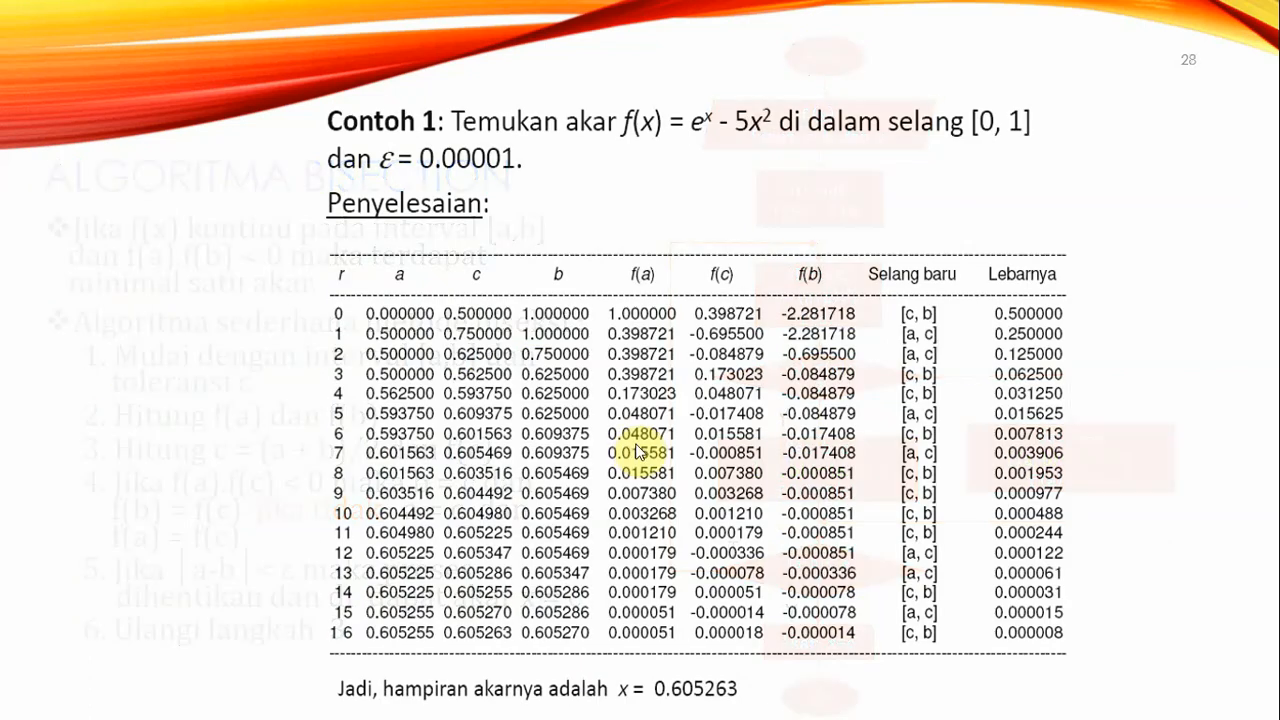
left_click(638, 450)
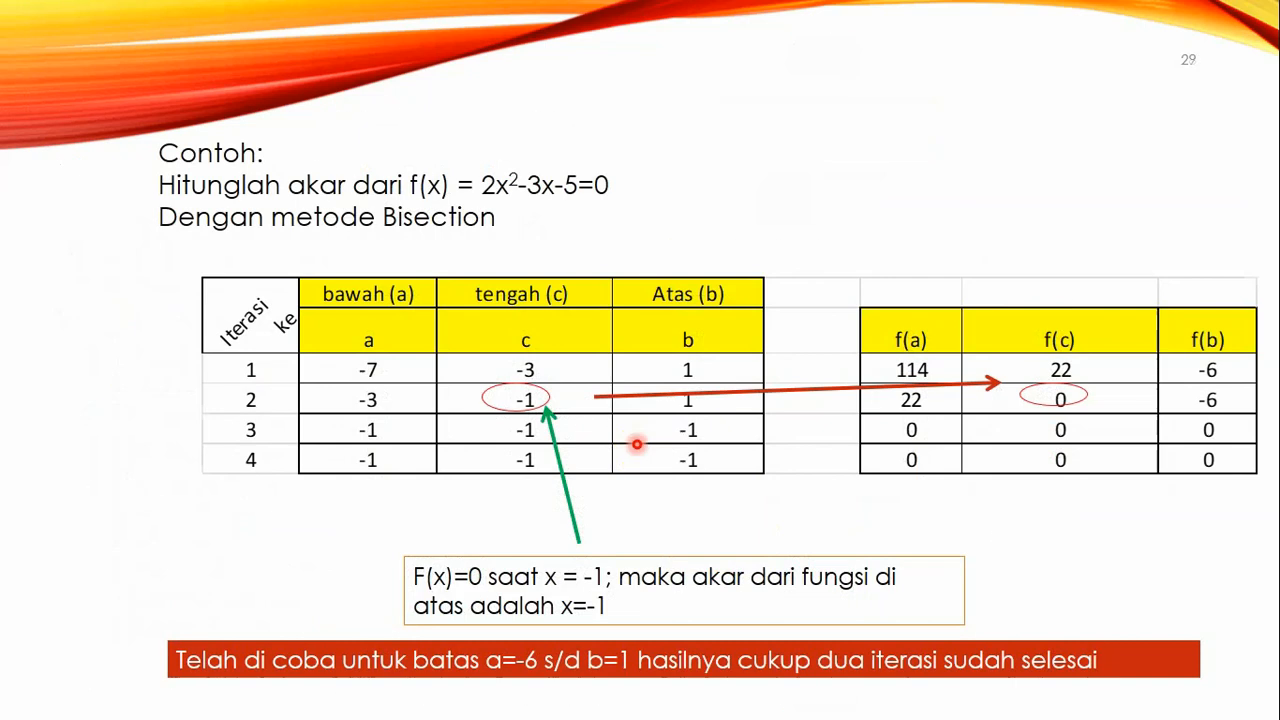
key("Left")
key("Left")
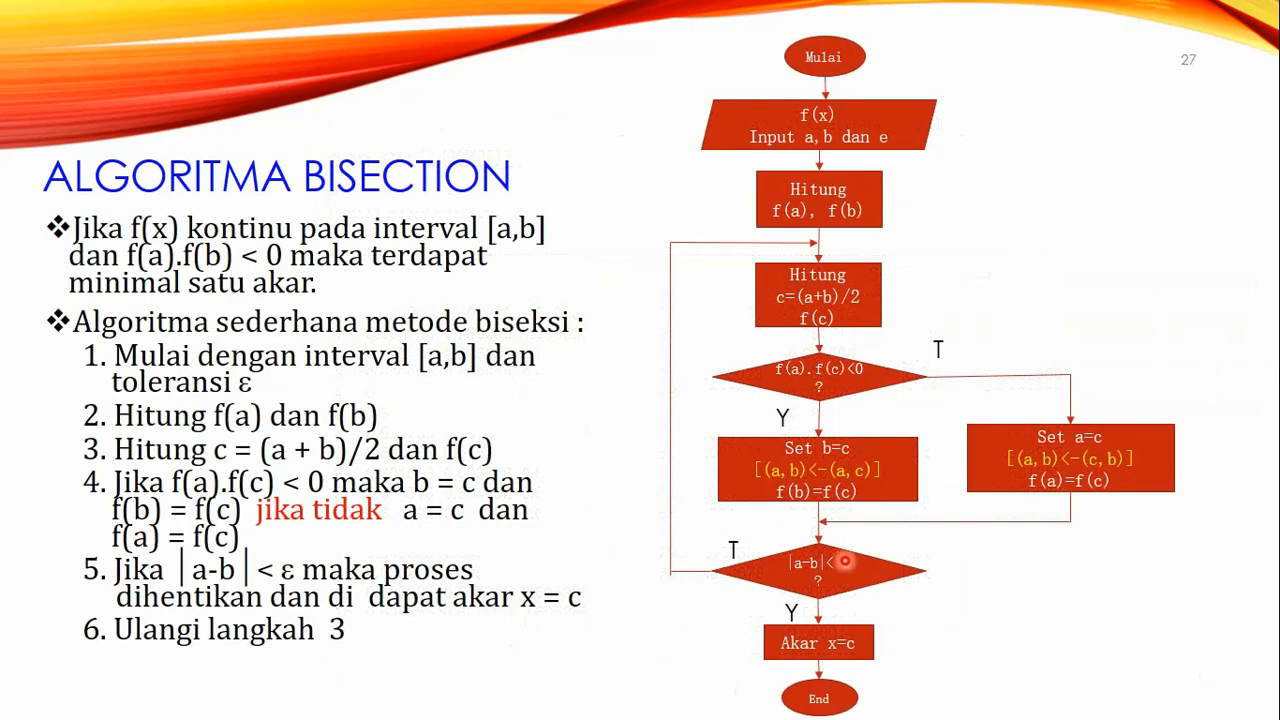
key("super")
left_click(574, 702)
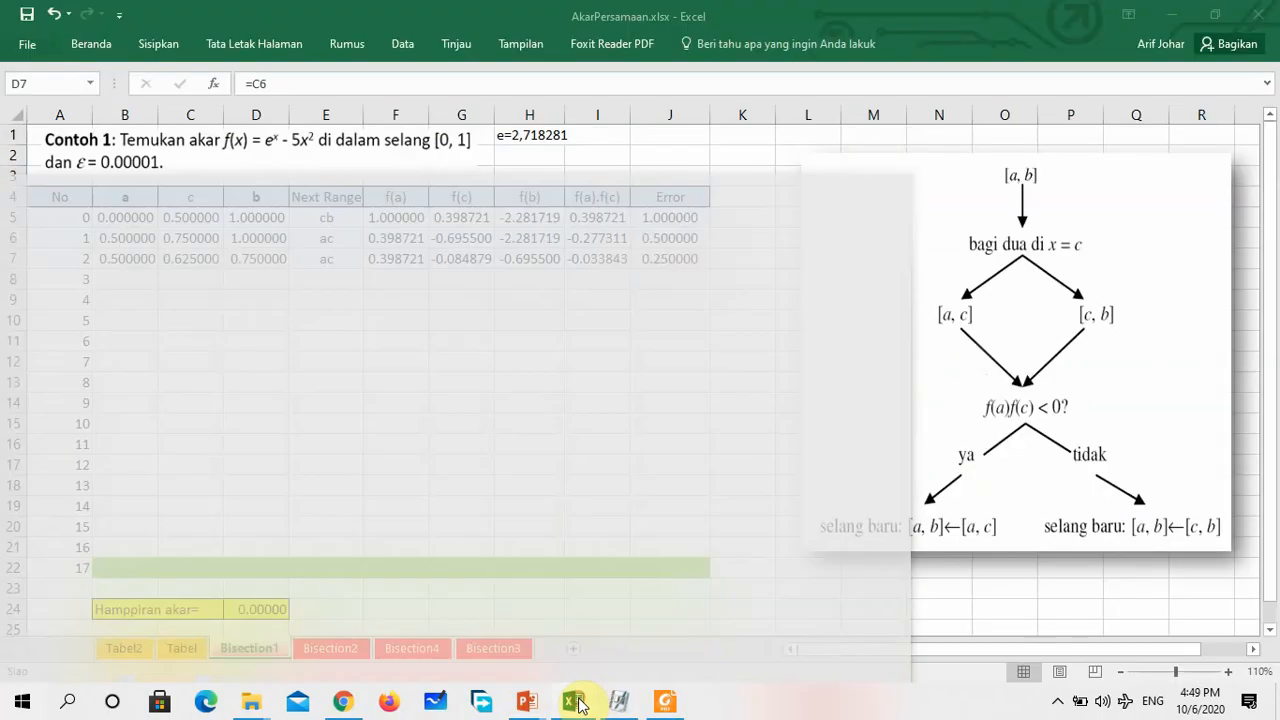
Enter =IF(I7<0,C7,B7) in B8 as the value of a for iteration 3
left_click(130, 277)
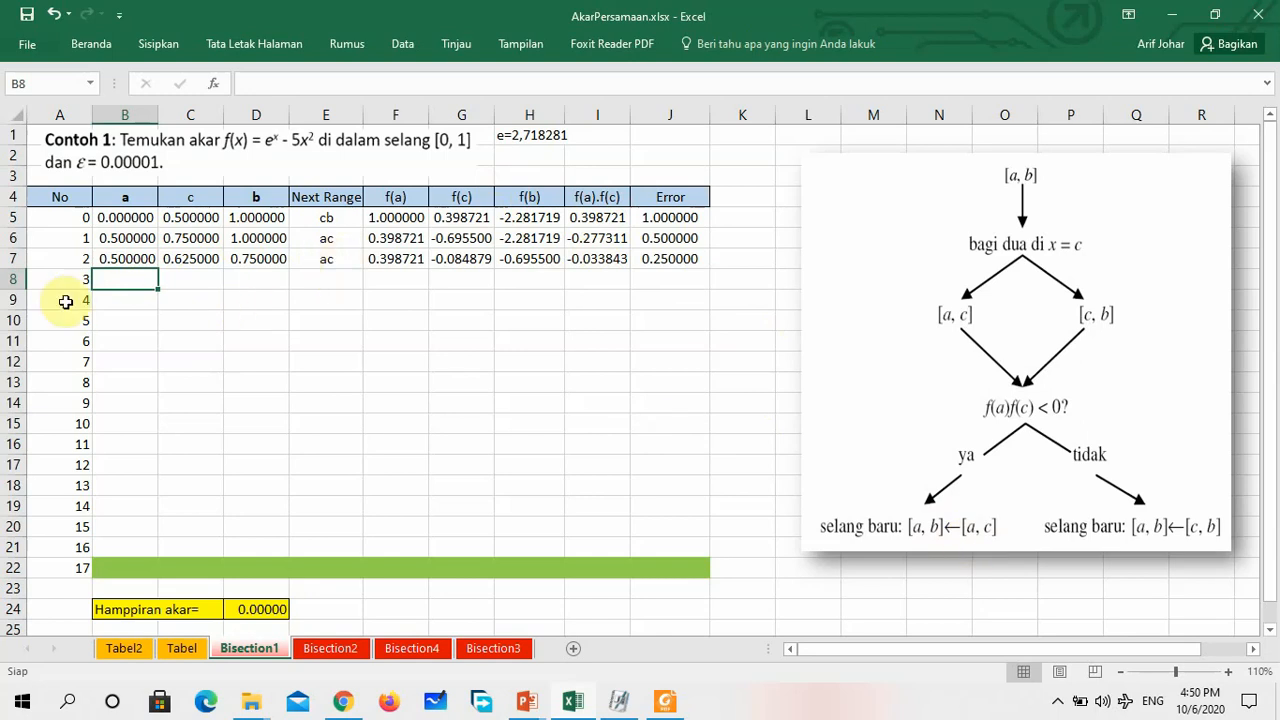
type("=")
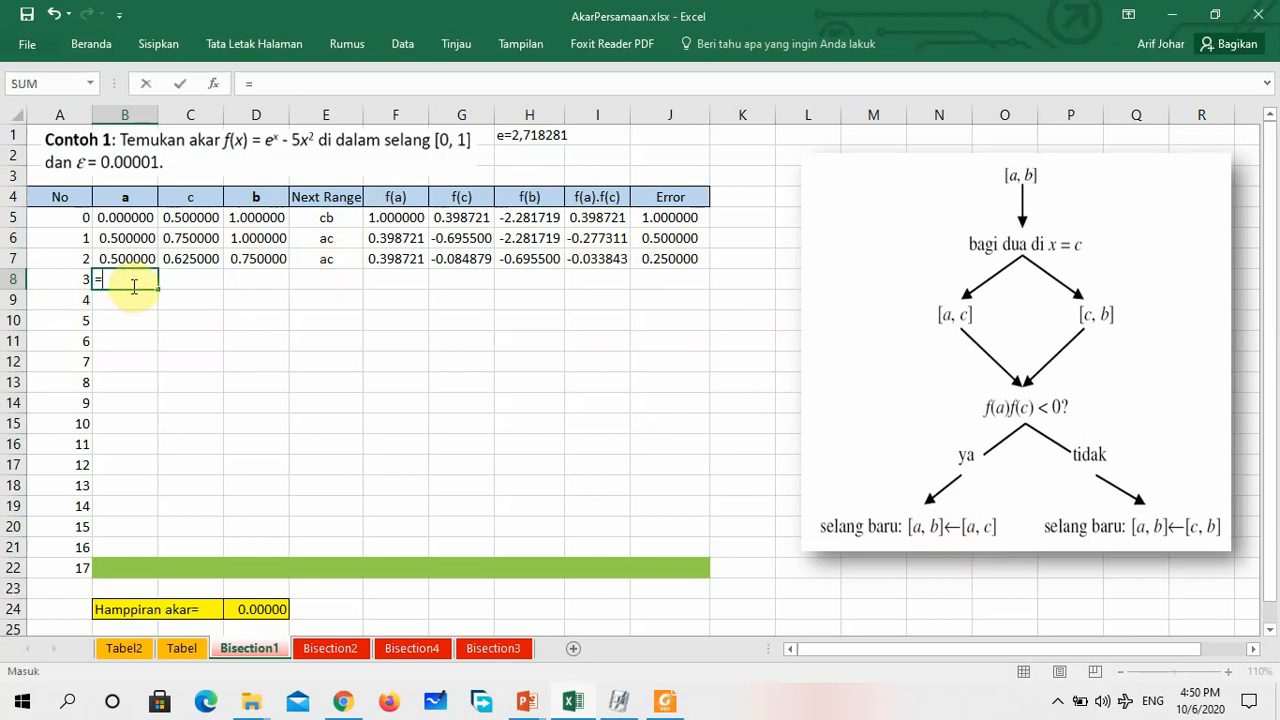
type("if(")
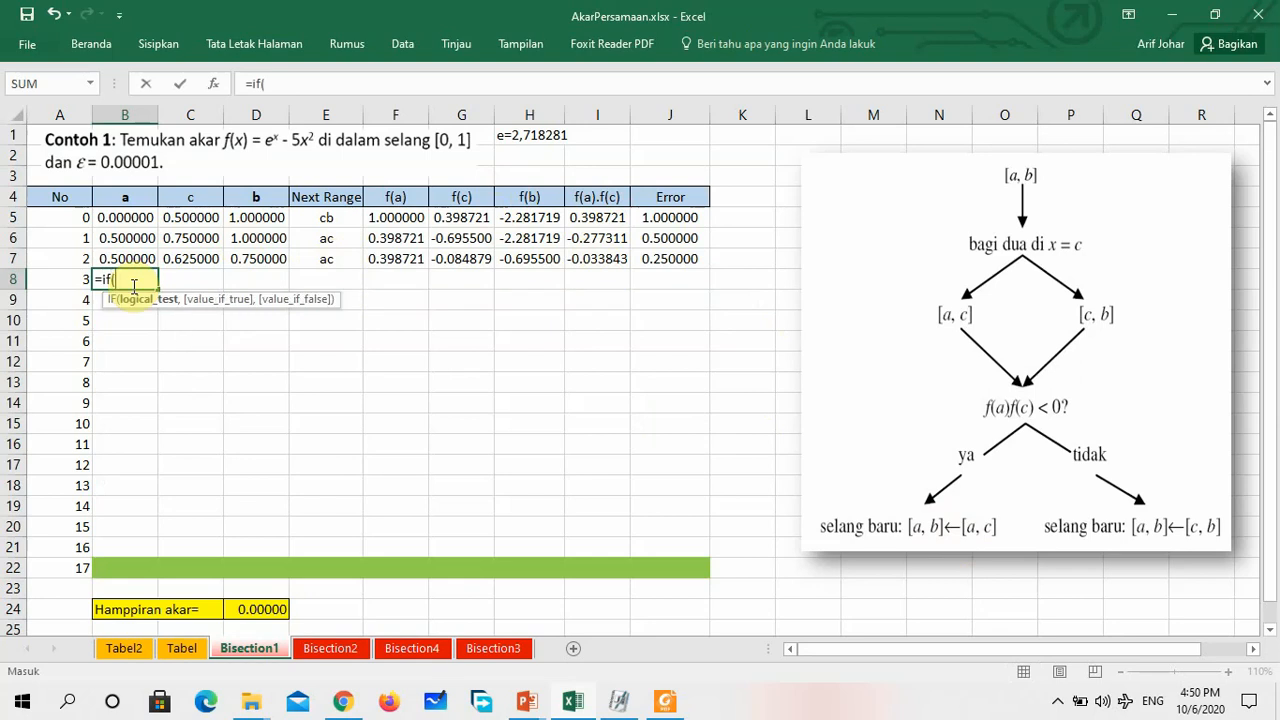
left_click(585, 258)
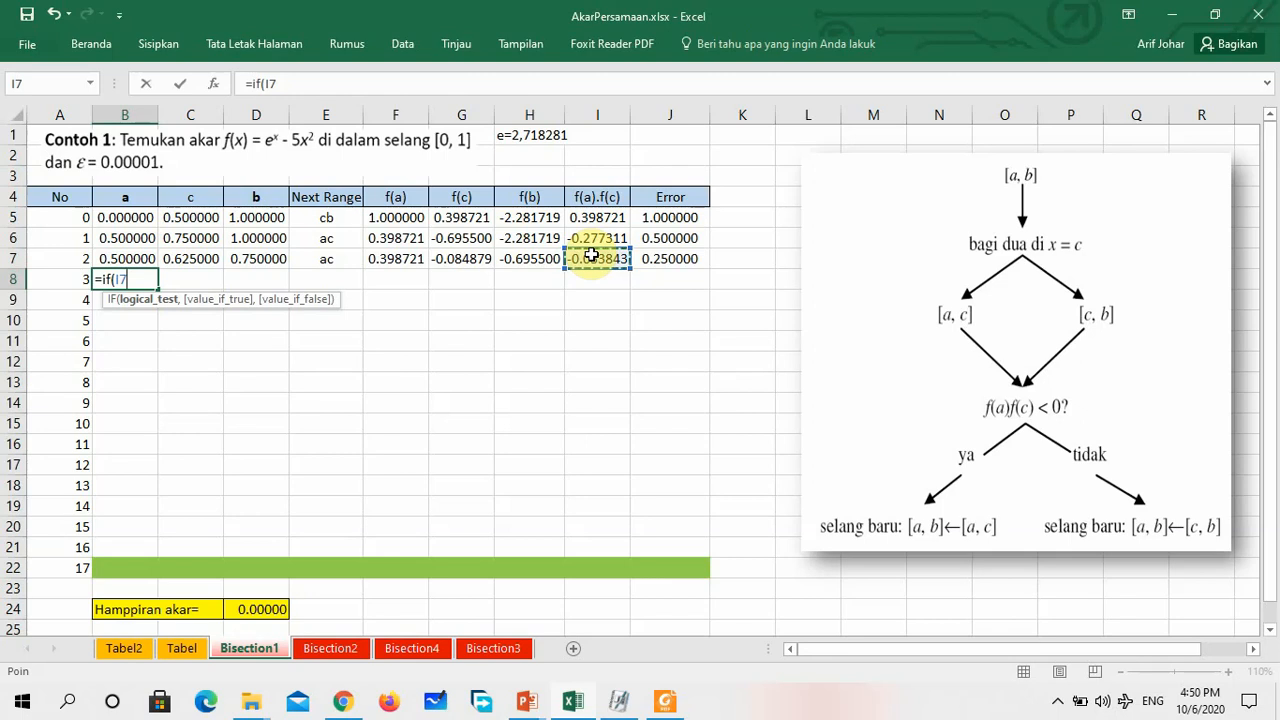
type("<0,")
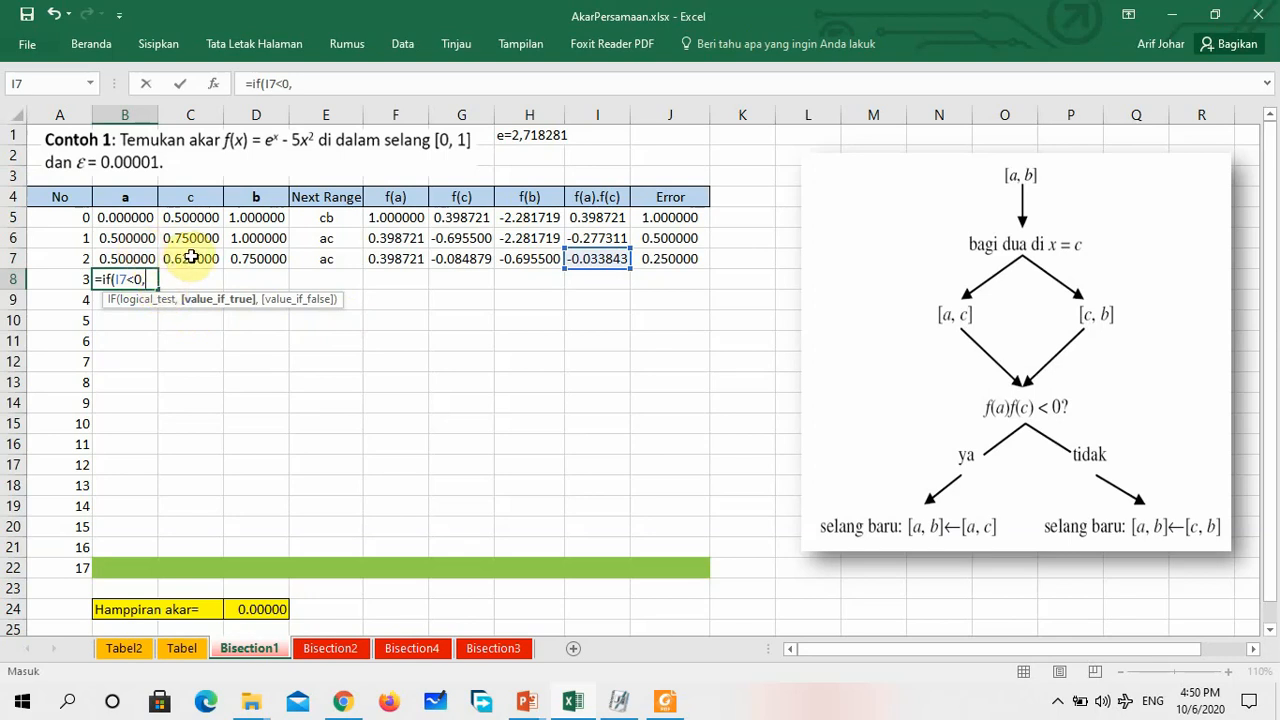
left_click(190, 257)
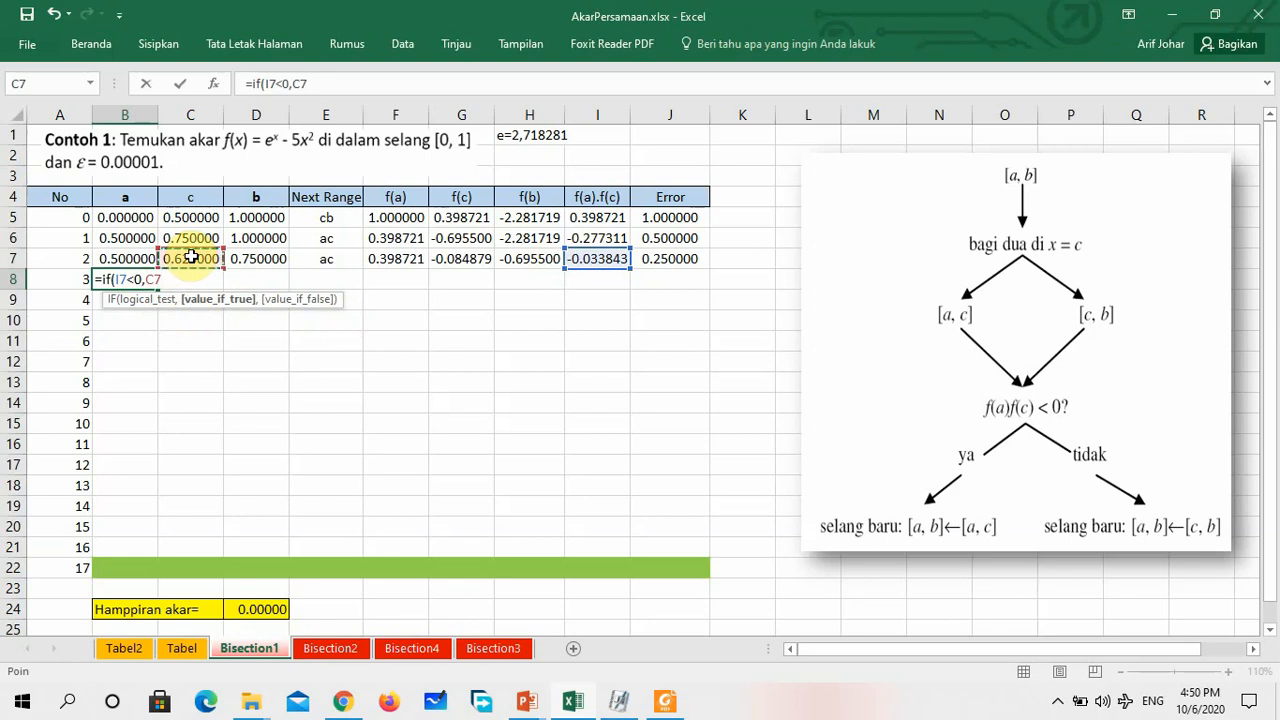
type(",")
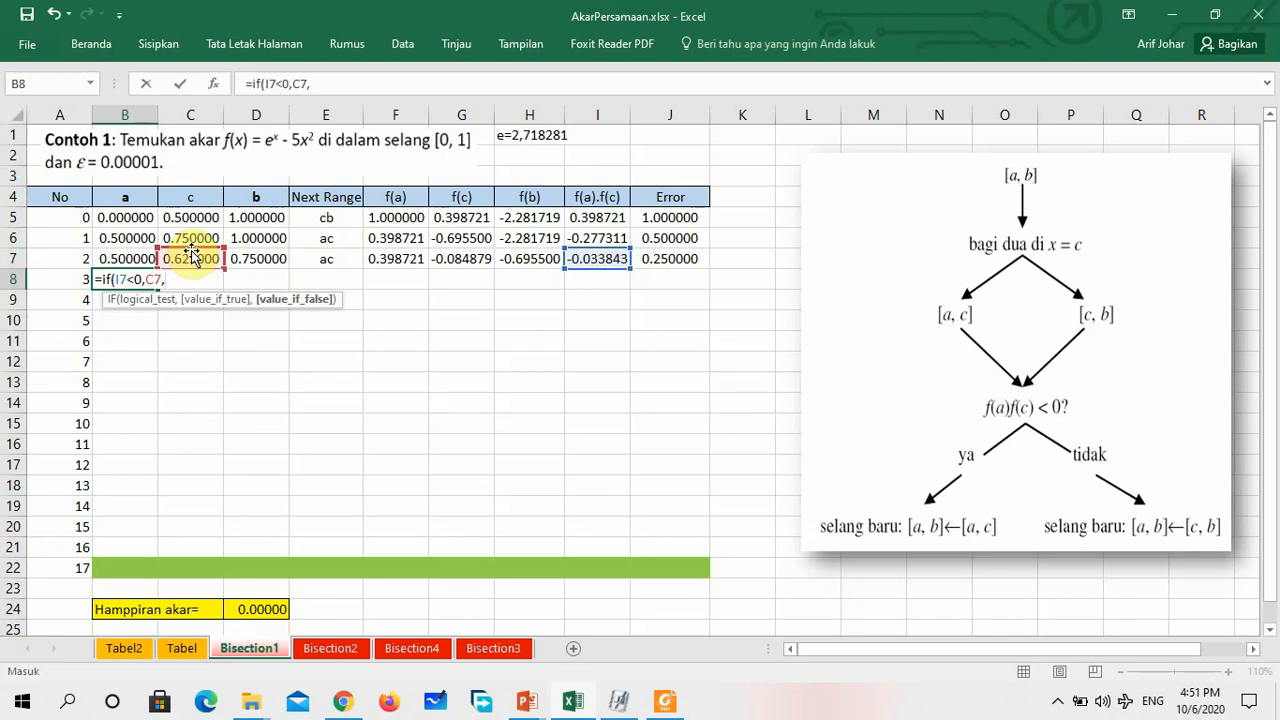
left_click(137, 258)
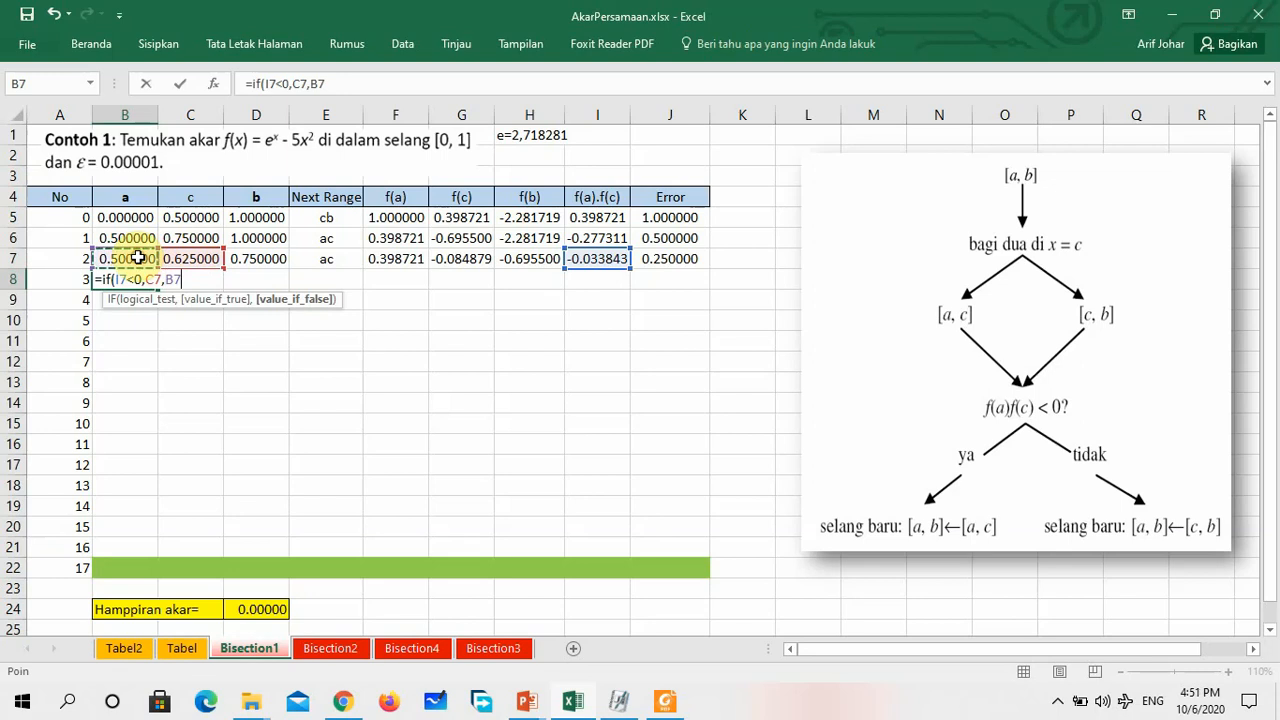
type(")")
key("Return")
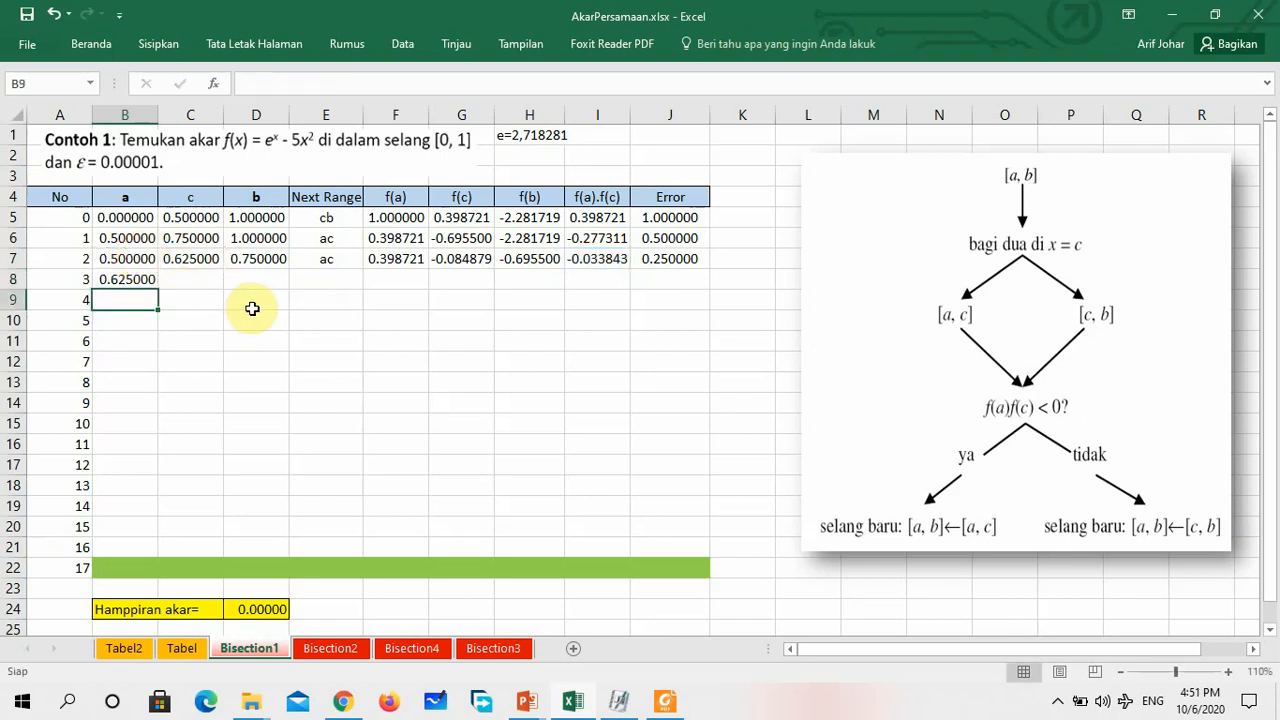
Enter =IF(I7<0,C7,D7) in D8 as the value of b for iteration 3
left_click(258, 277)
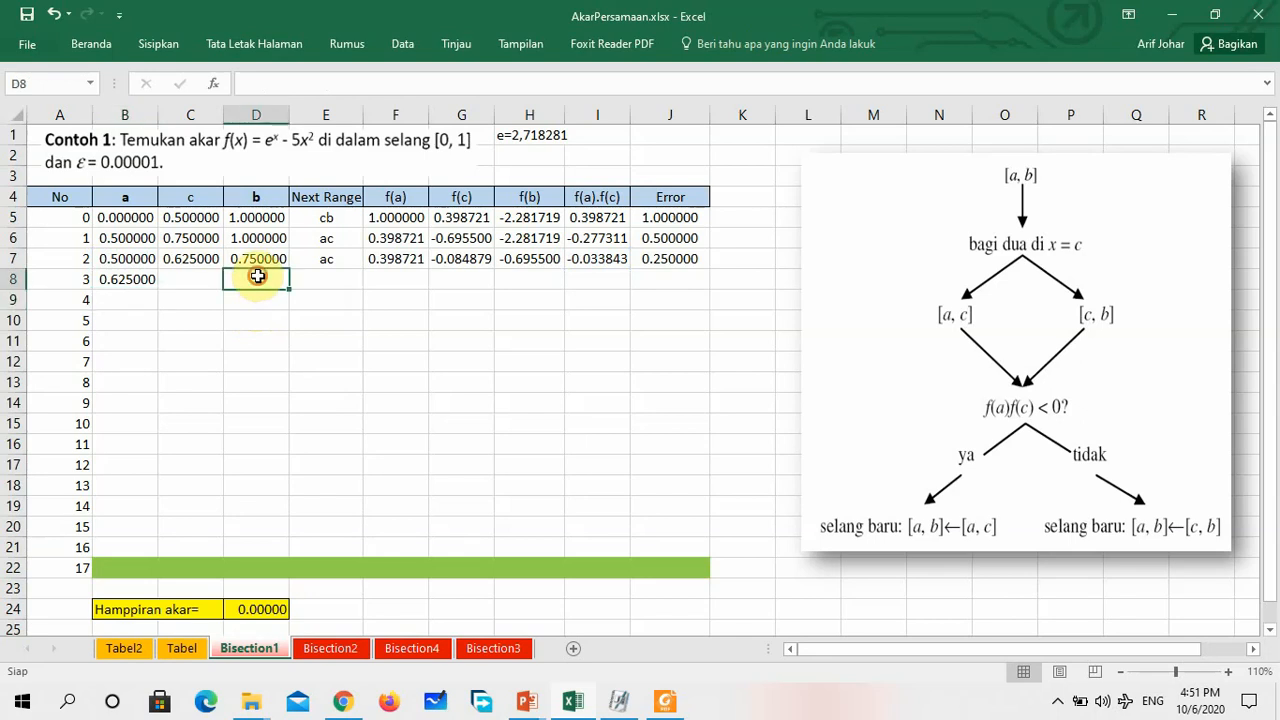
type("=")
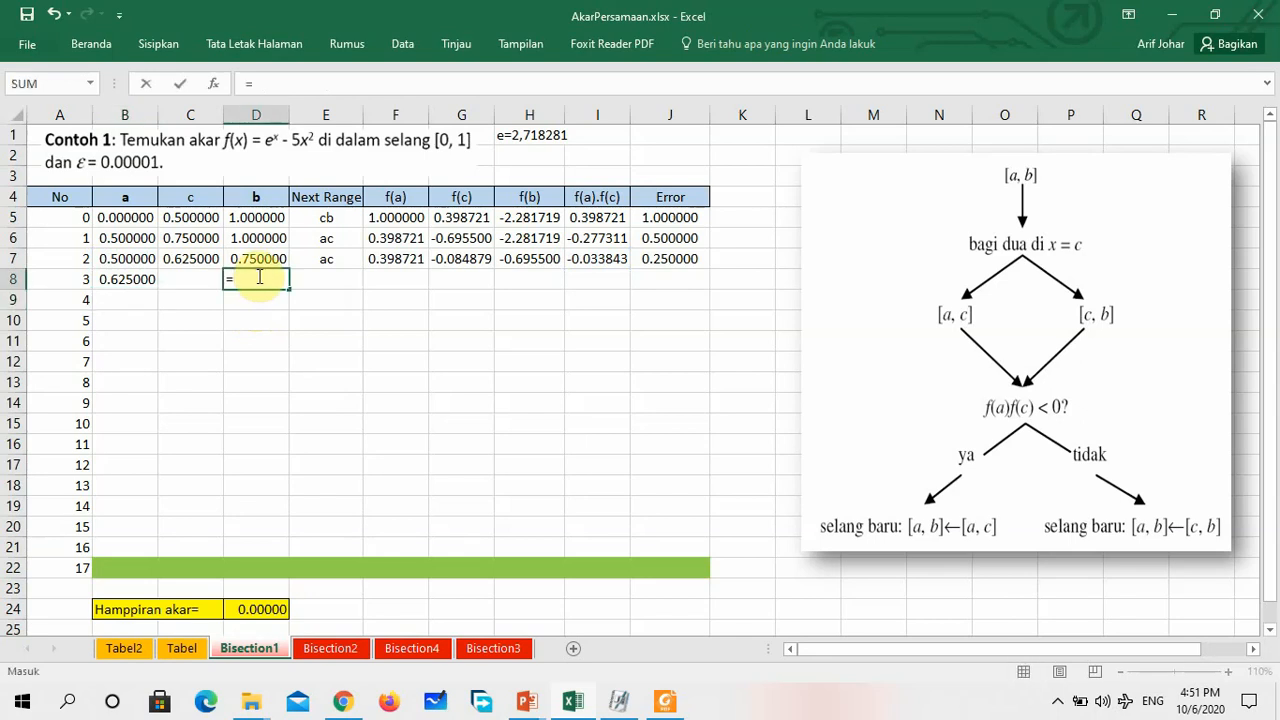
type("if(")
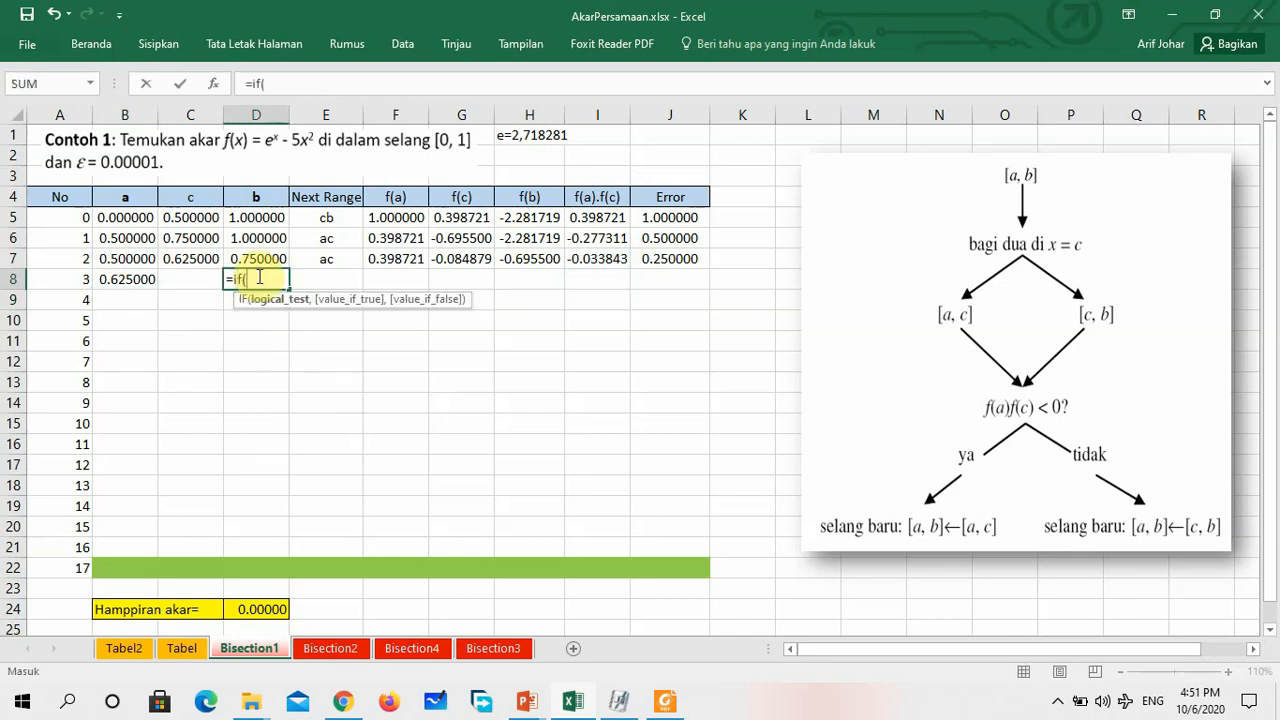
left_click(607, 258)
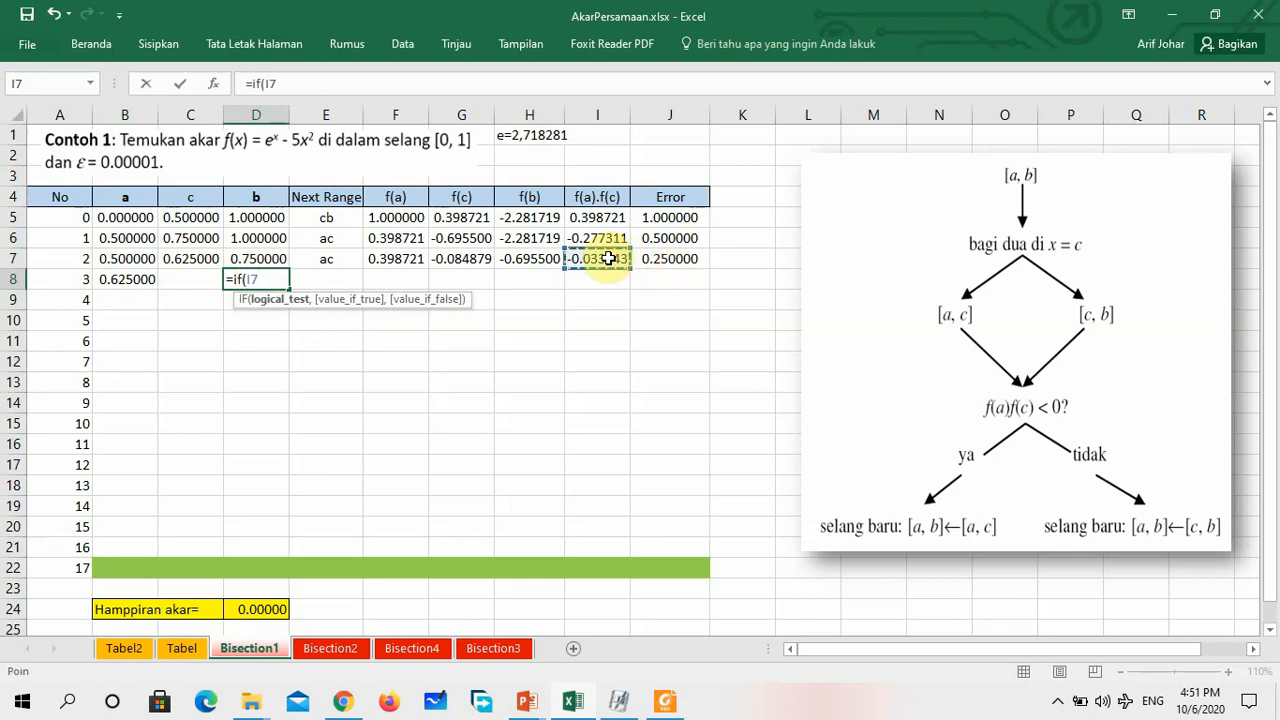
type("<0,")
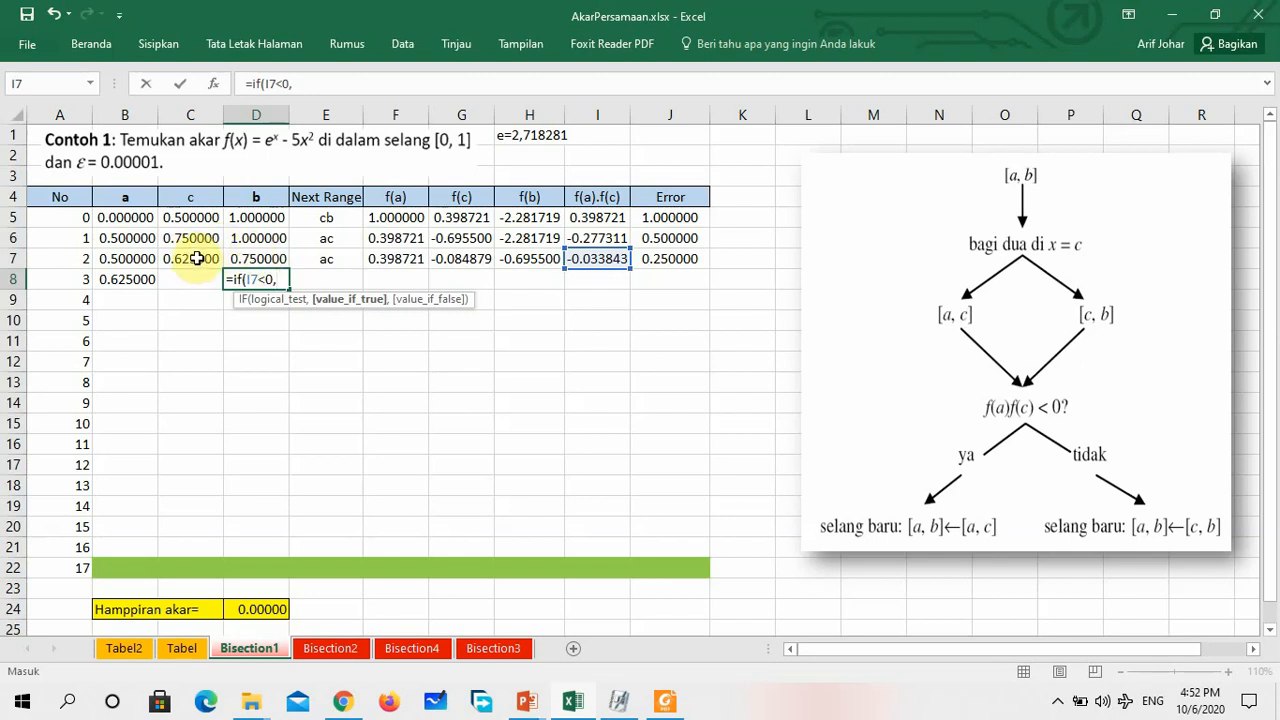
left_click(190, 259)
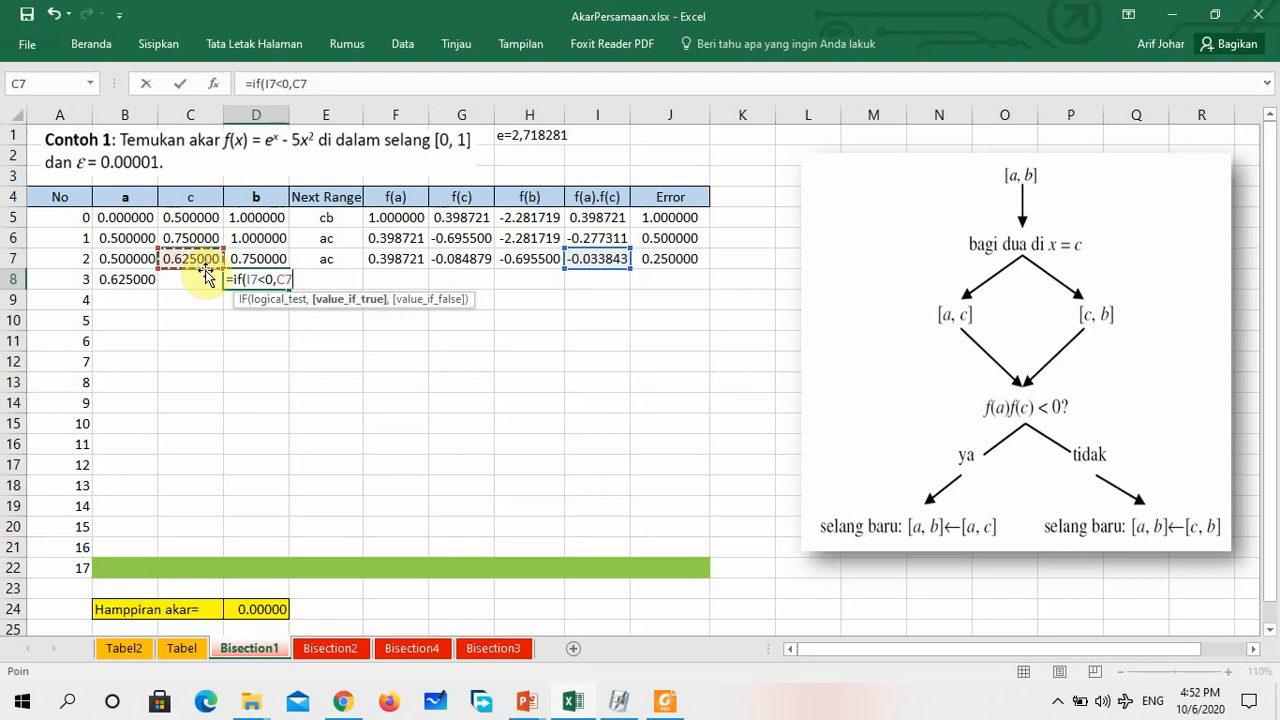
type(",")
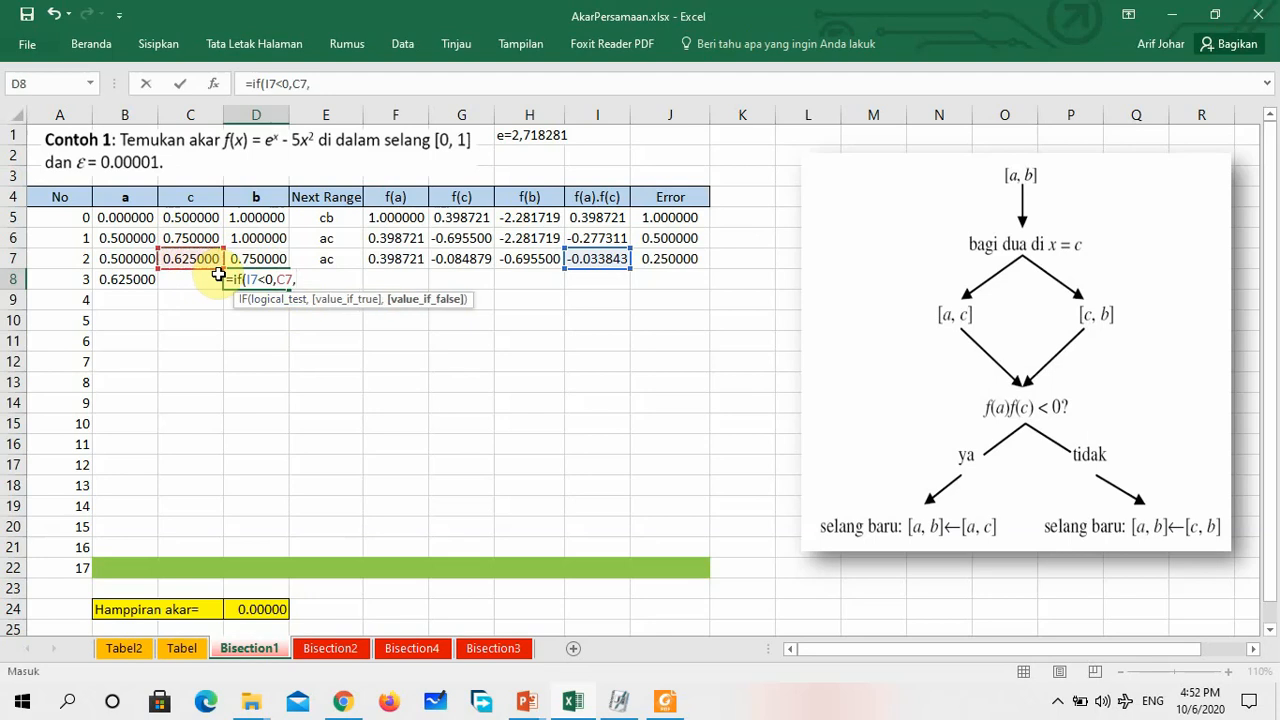
left_click(268, 258)
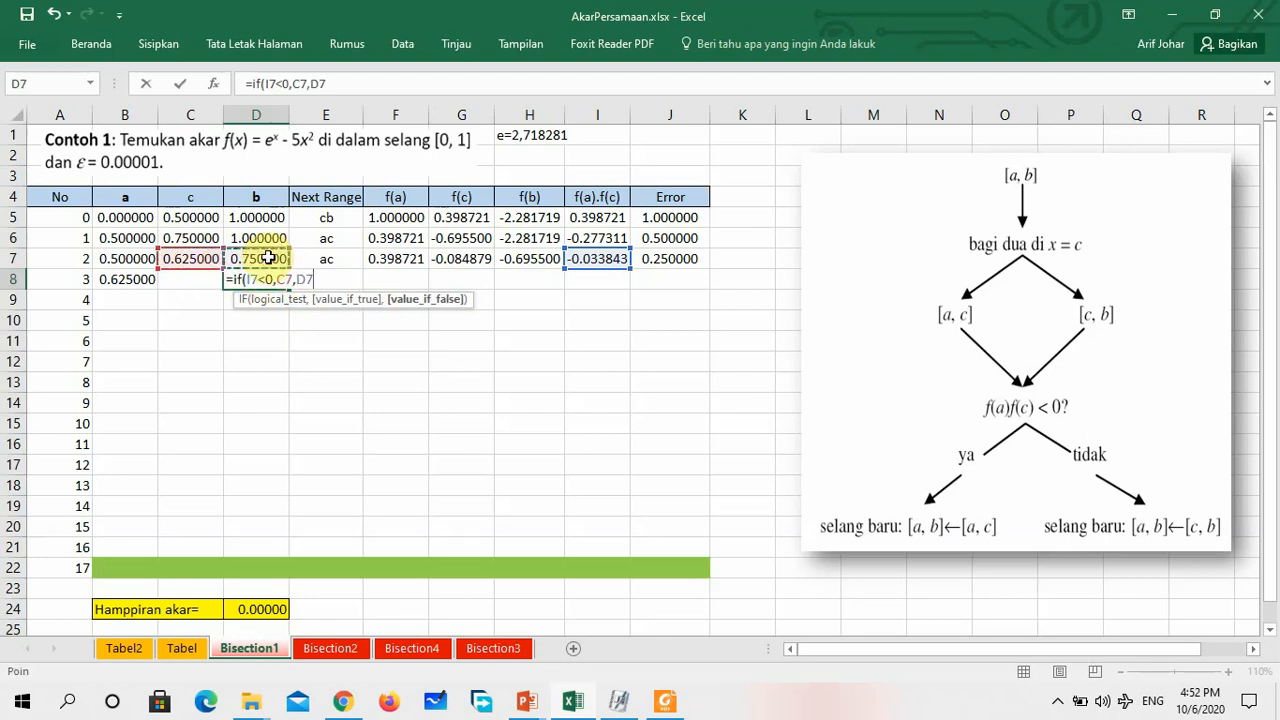
key("Return")
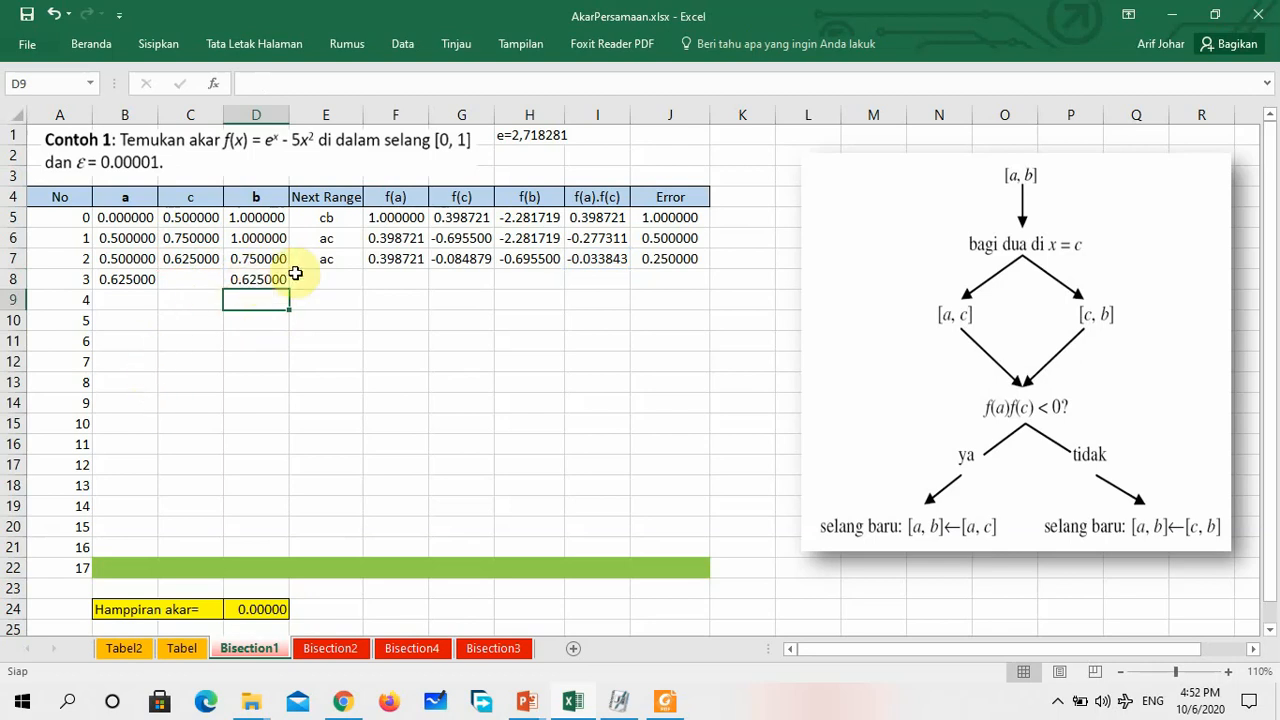
Correct the formula for a in B8 to =IF(I7<0,B7,C7) and check it against the Next Range formula in E7
left_click(140, 280)
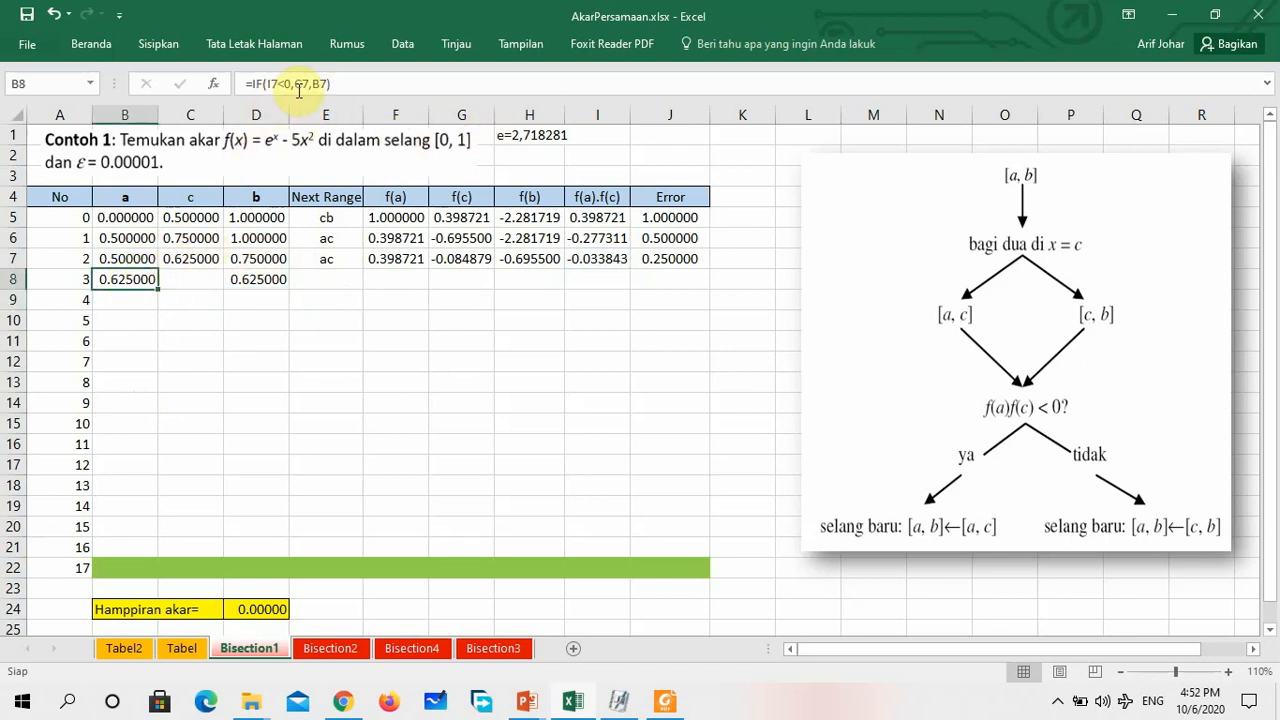
left_click(362, 81)
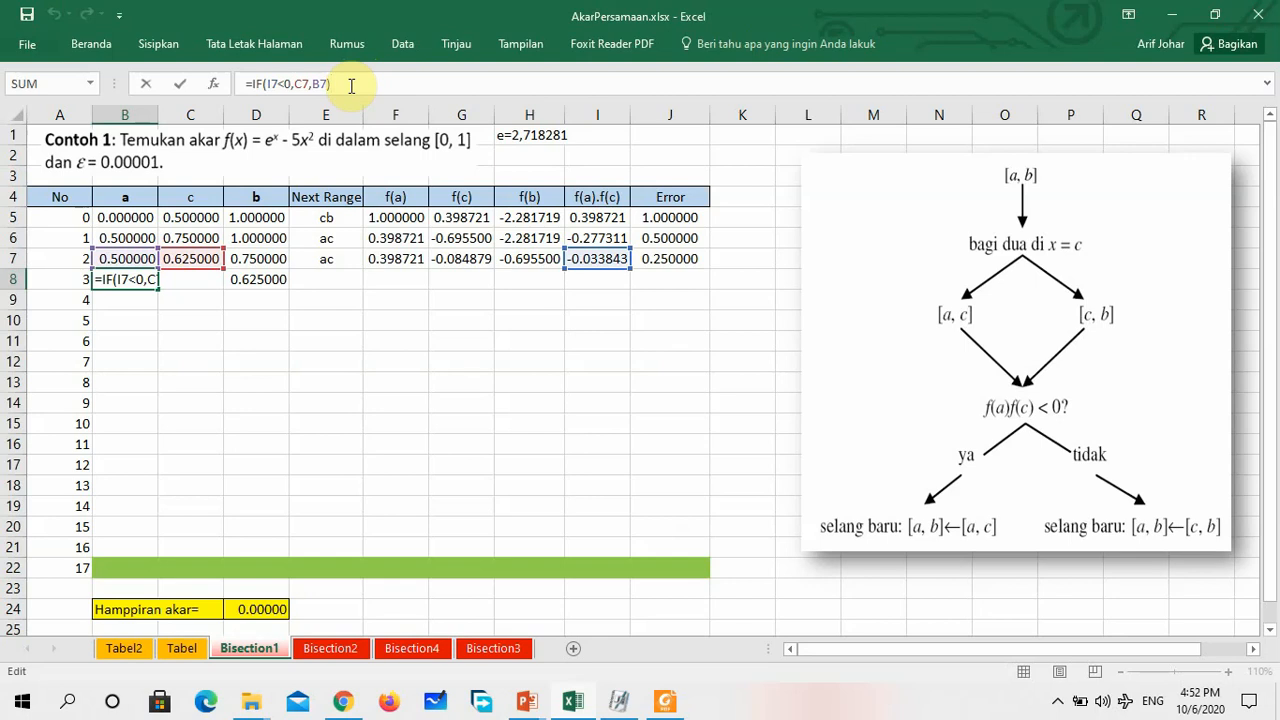
left_click(299, 83)
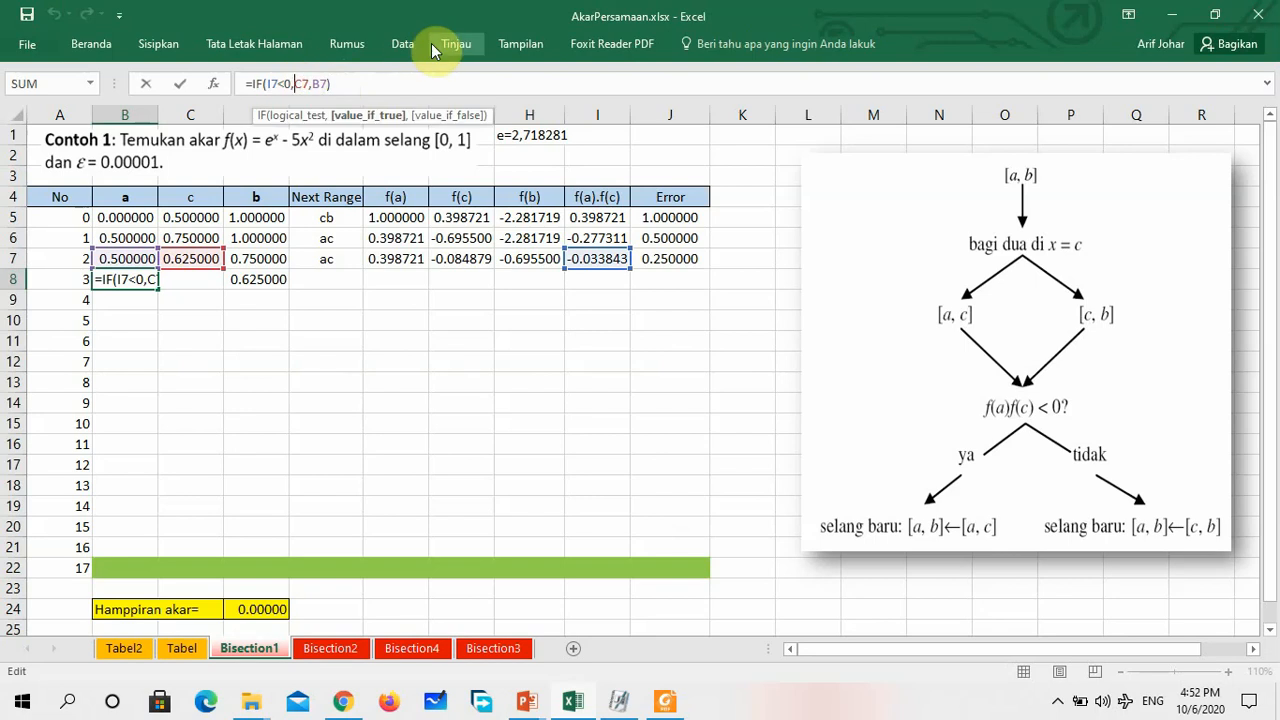
key("shift+Right")
type("B")
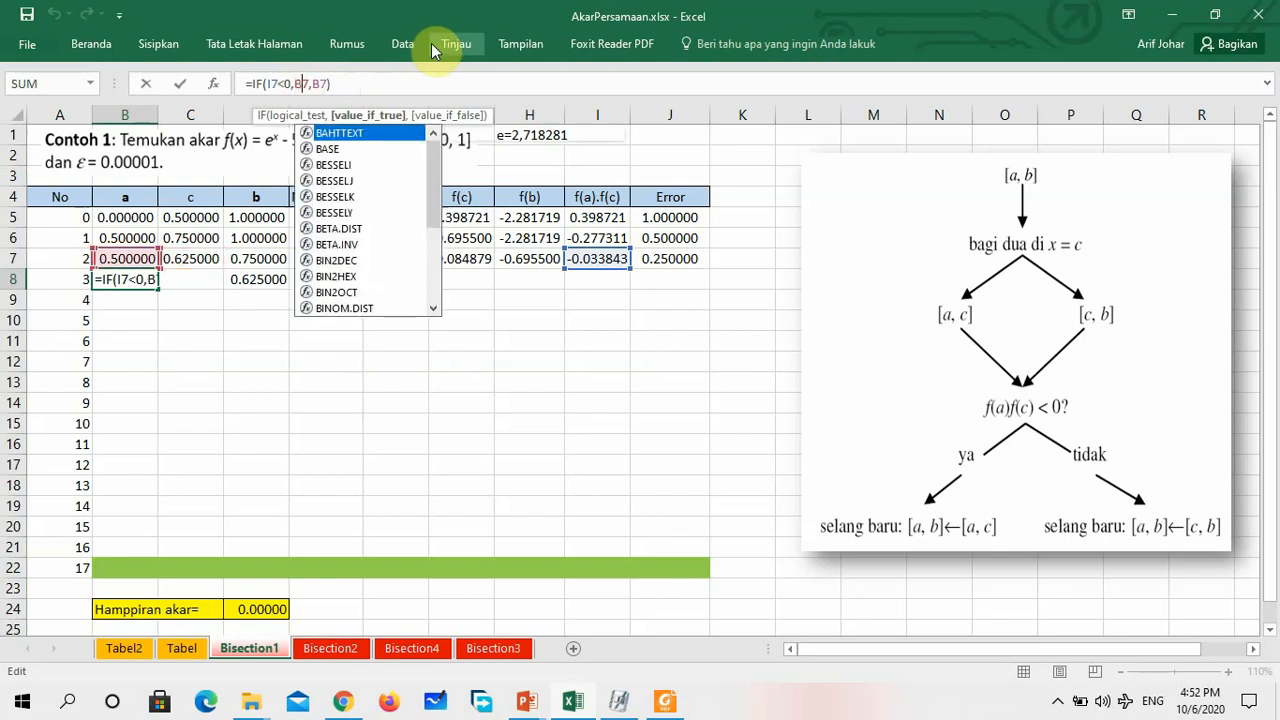
key("Right")
key("Right")
key("Right")
key("Right")
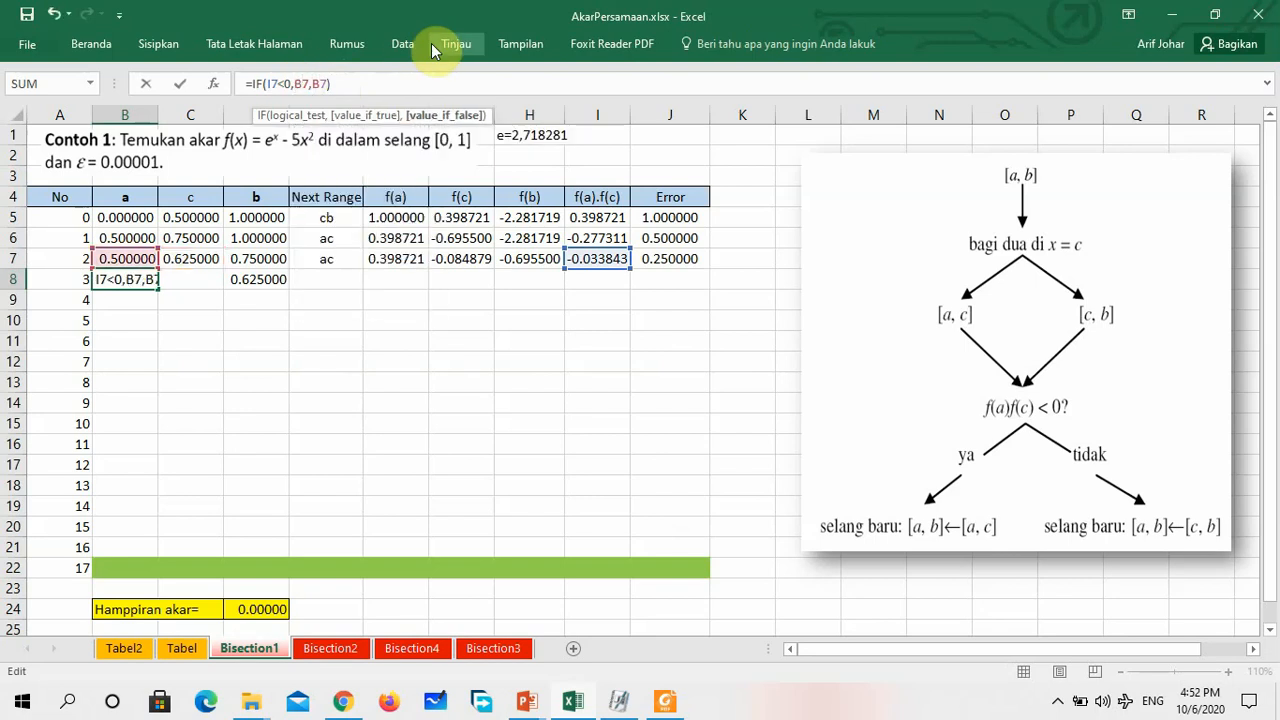
key("shift+Left")
type("C")
key("Return")
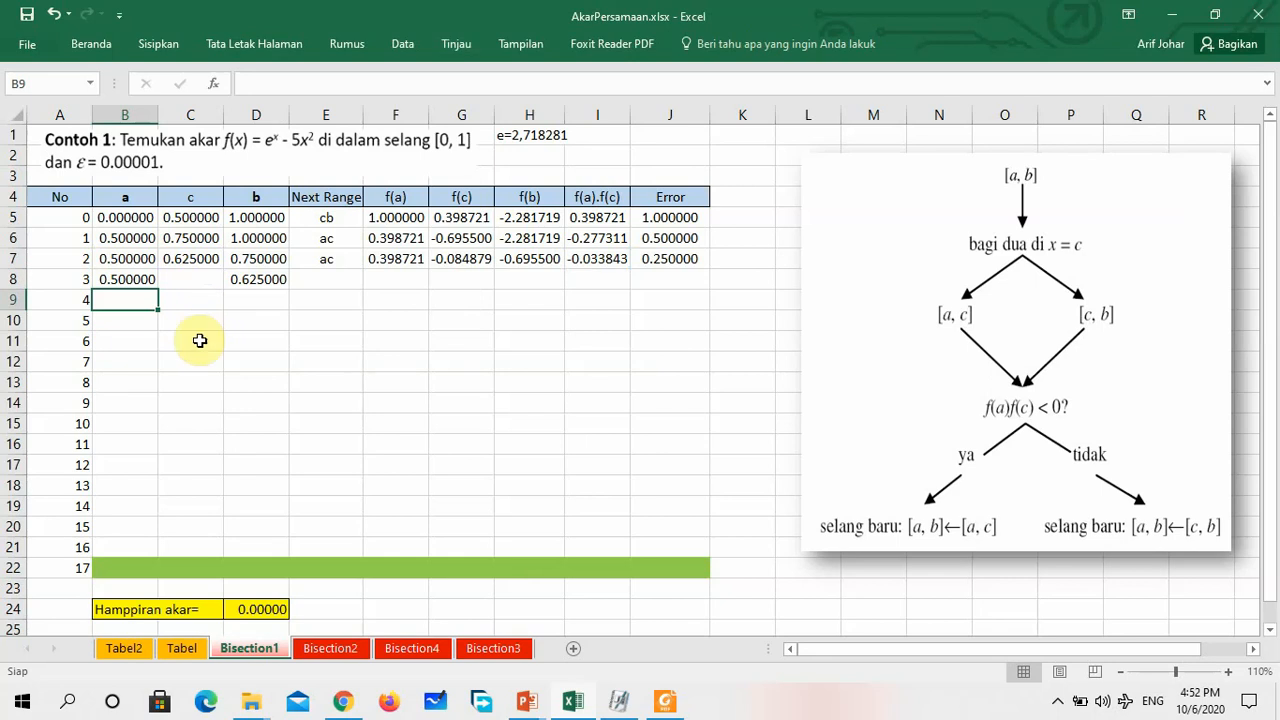
left_click(330, 266)
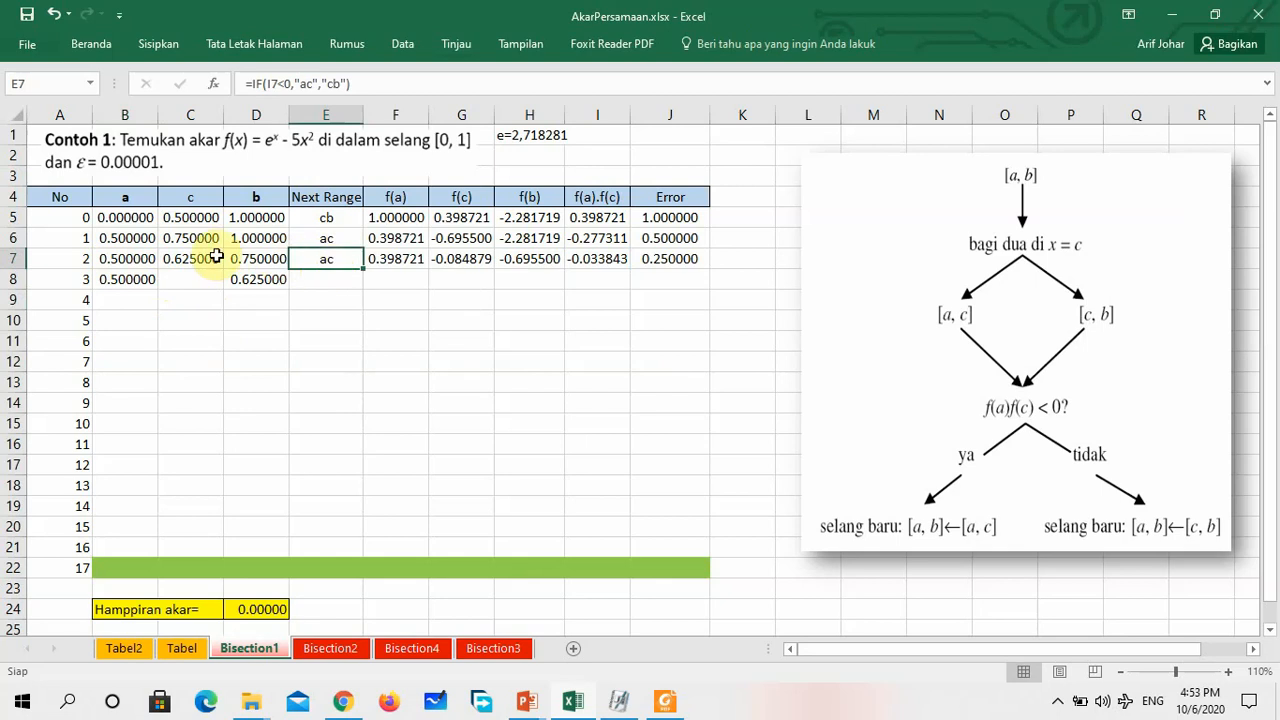
Compare the iteration 3 bounds in B8 and D8 with the a and c values of iteration 2 in row 7
left_click(133, 263)
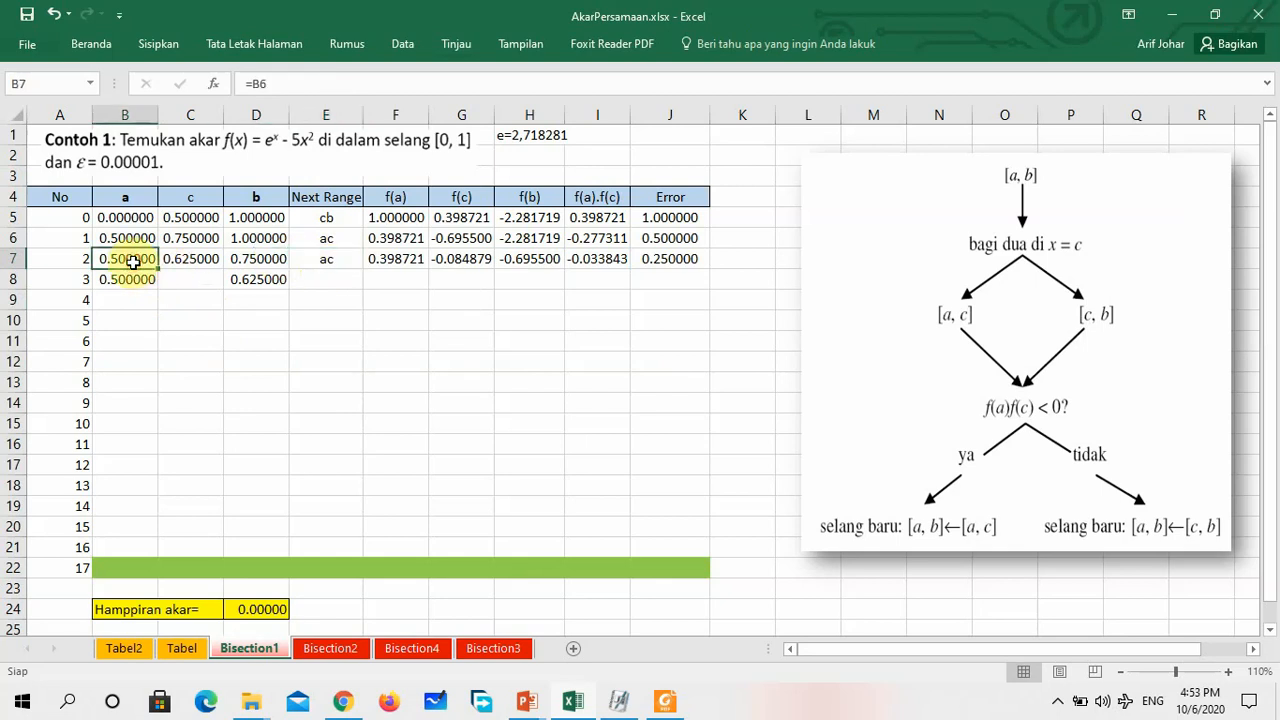
left_click(184, 253)
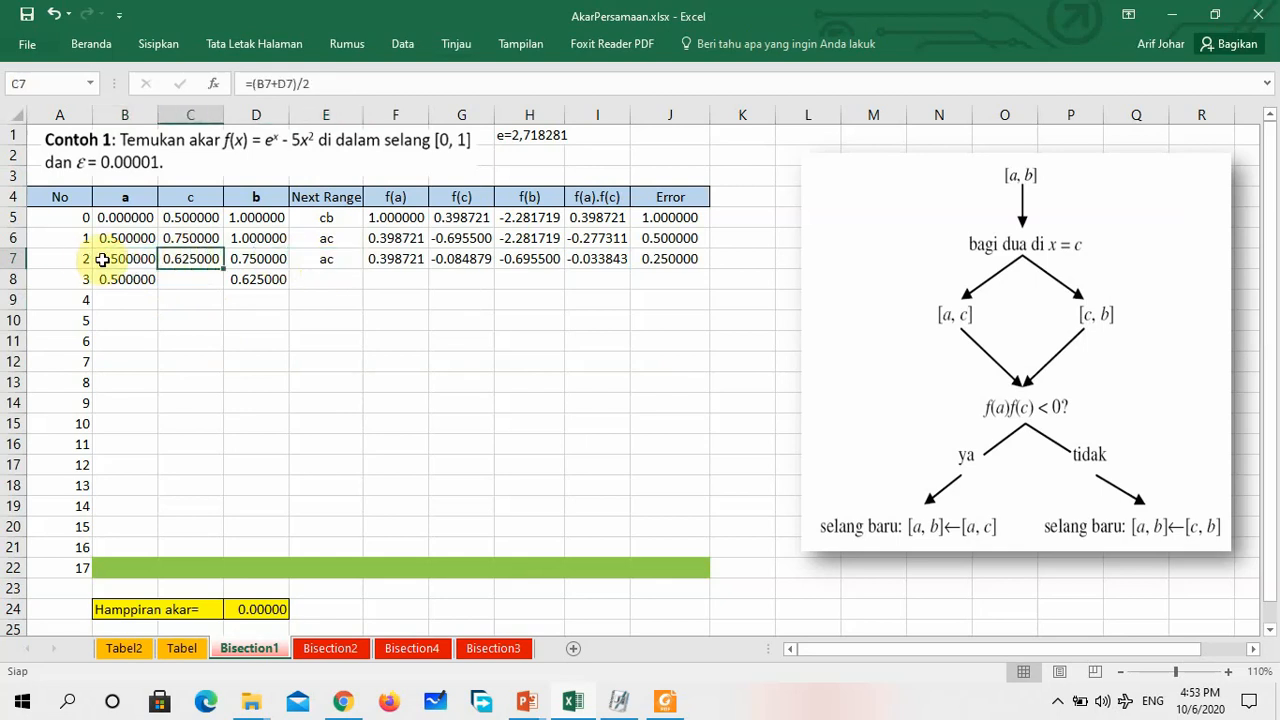
left_click(124, 276)
left_click(124, 261)
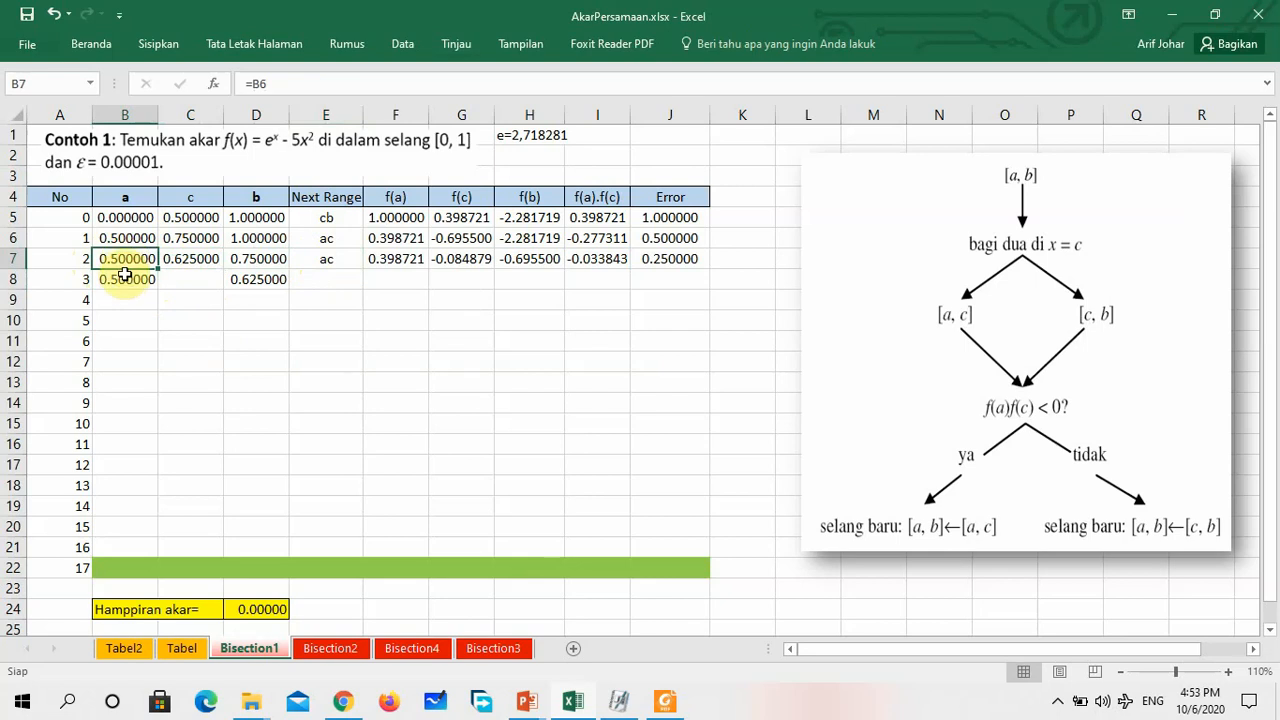
left_click(261, 282)
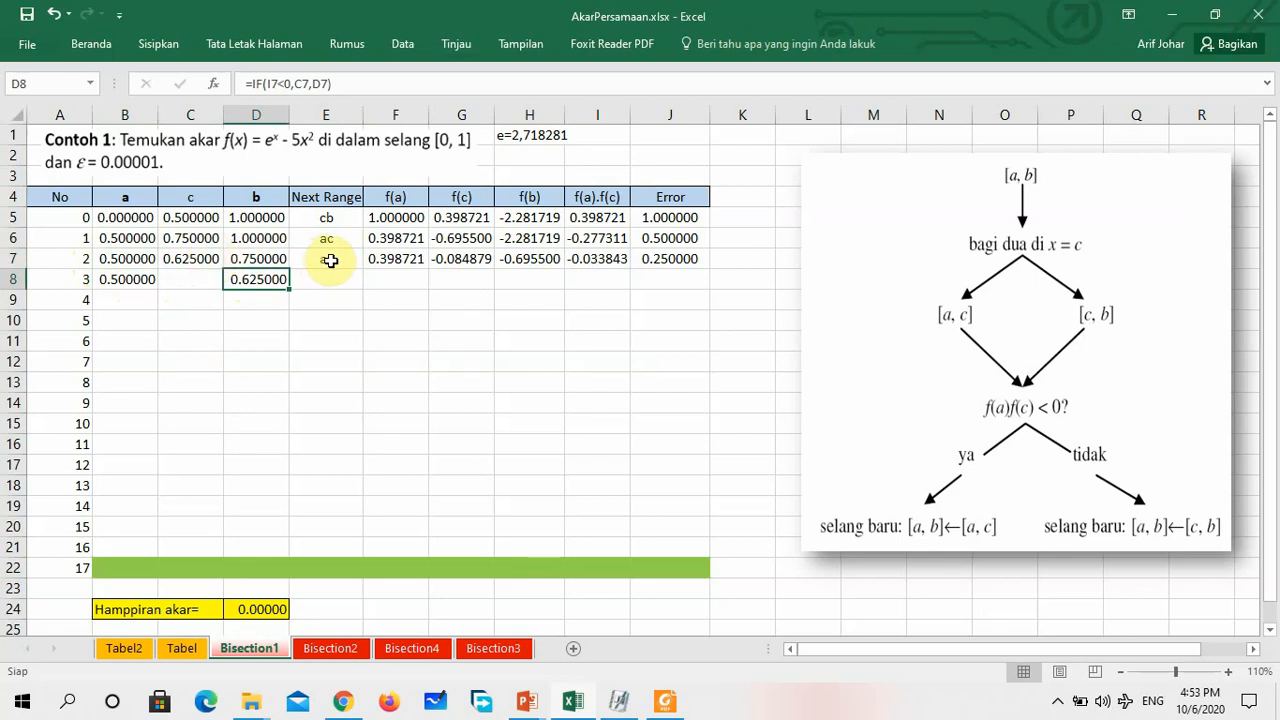
left_click(130, 260)
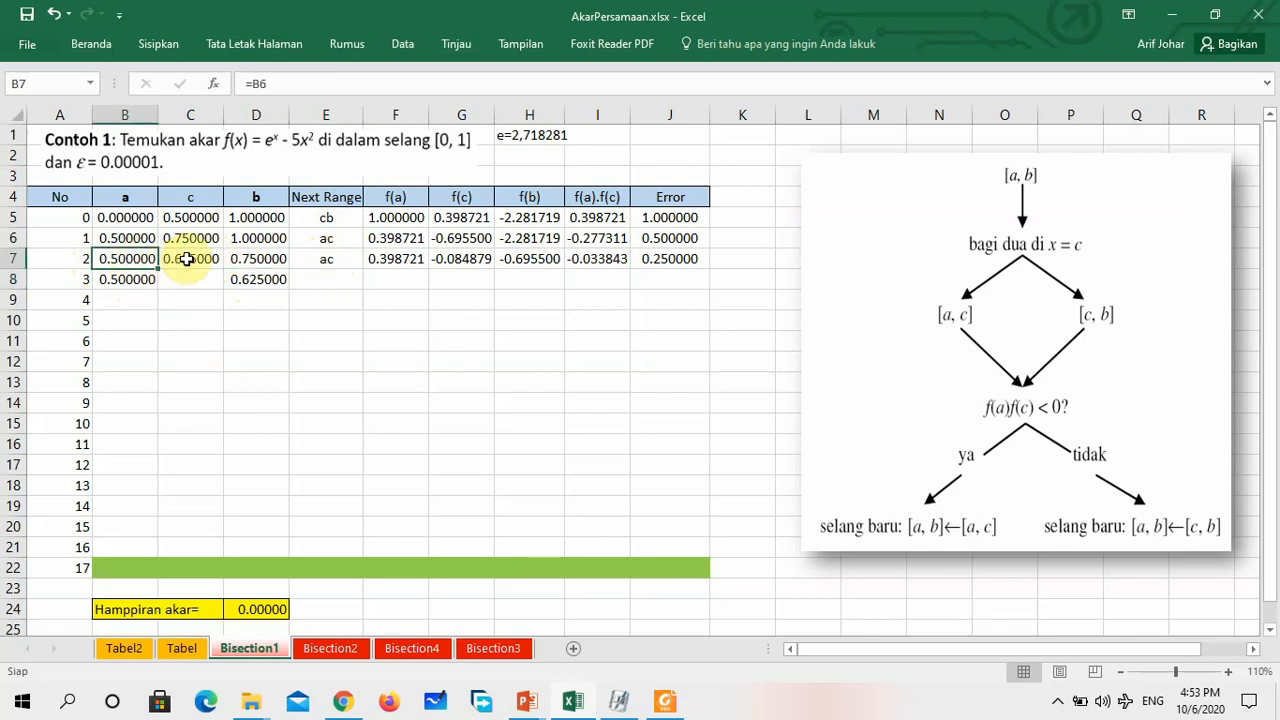
left_click(183, 259)
left_click(136, 277)
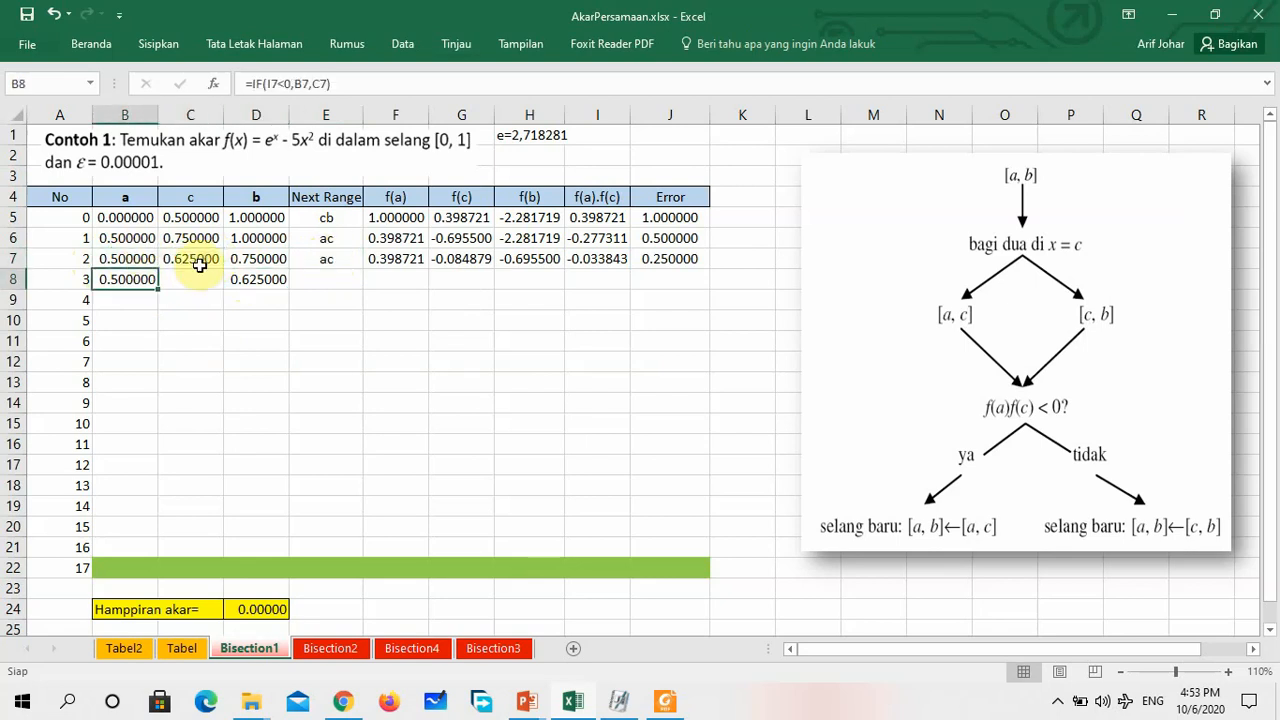
left_click(241, 274)
left_click(188, 259)
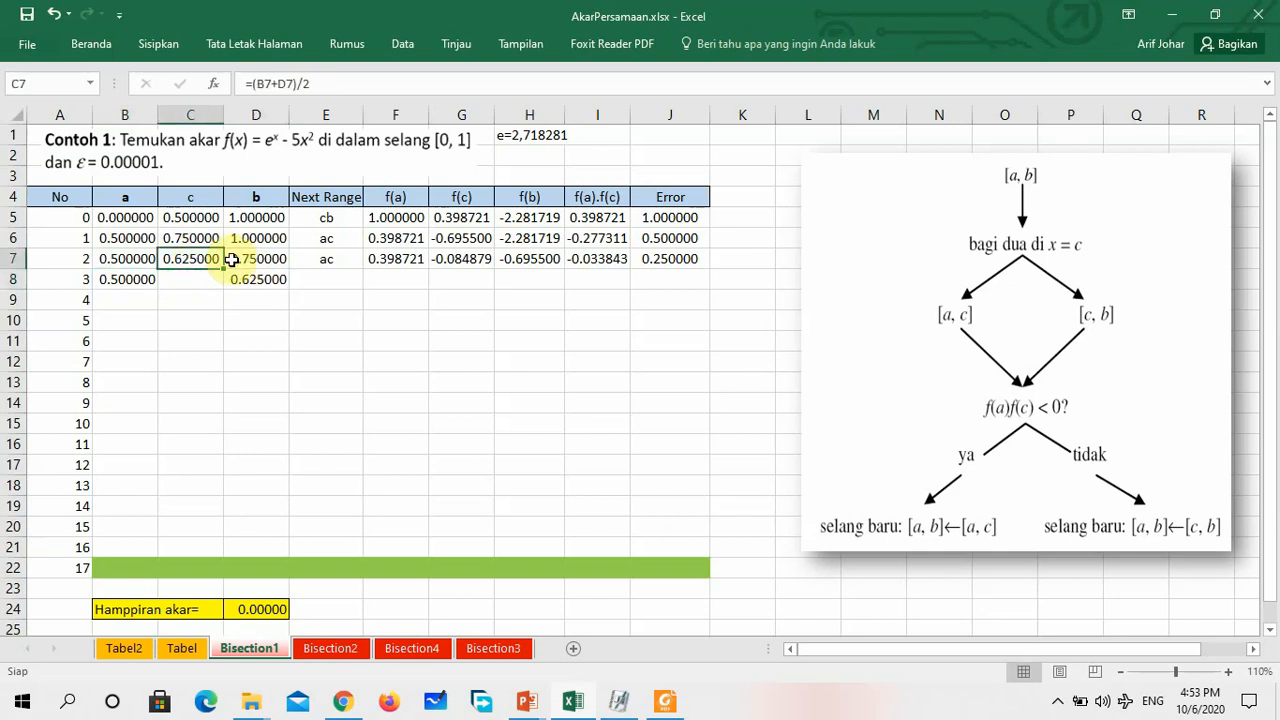
left_click(254, 281)
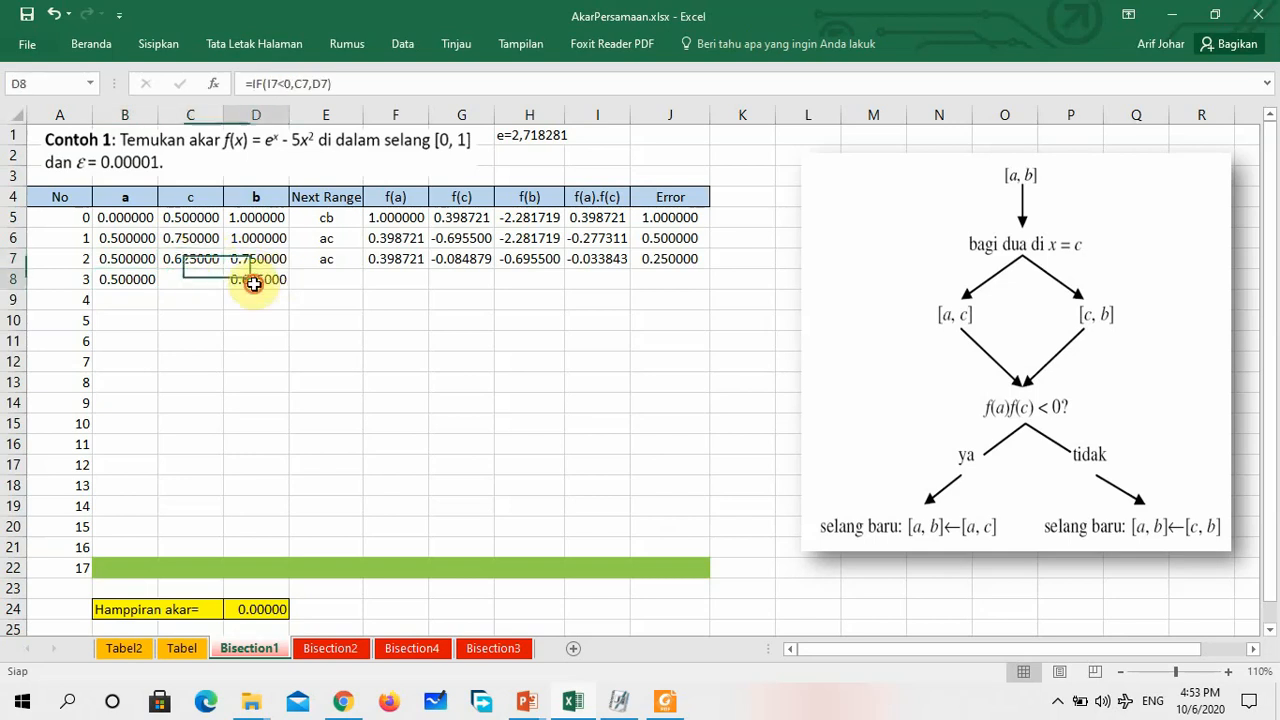
Copy the c formula, the f(a) through Error formulas and the Next Range formula from row 7 down to row 8
left_click(190, 262)
left_click_drag(224, 271, 221, 285)
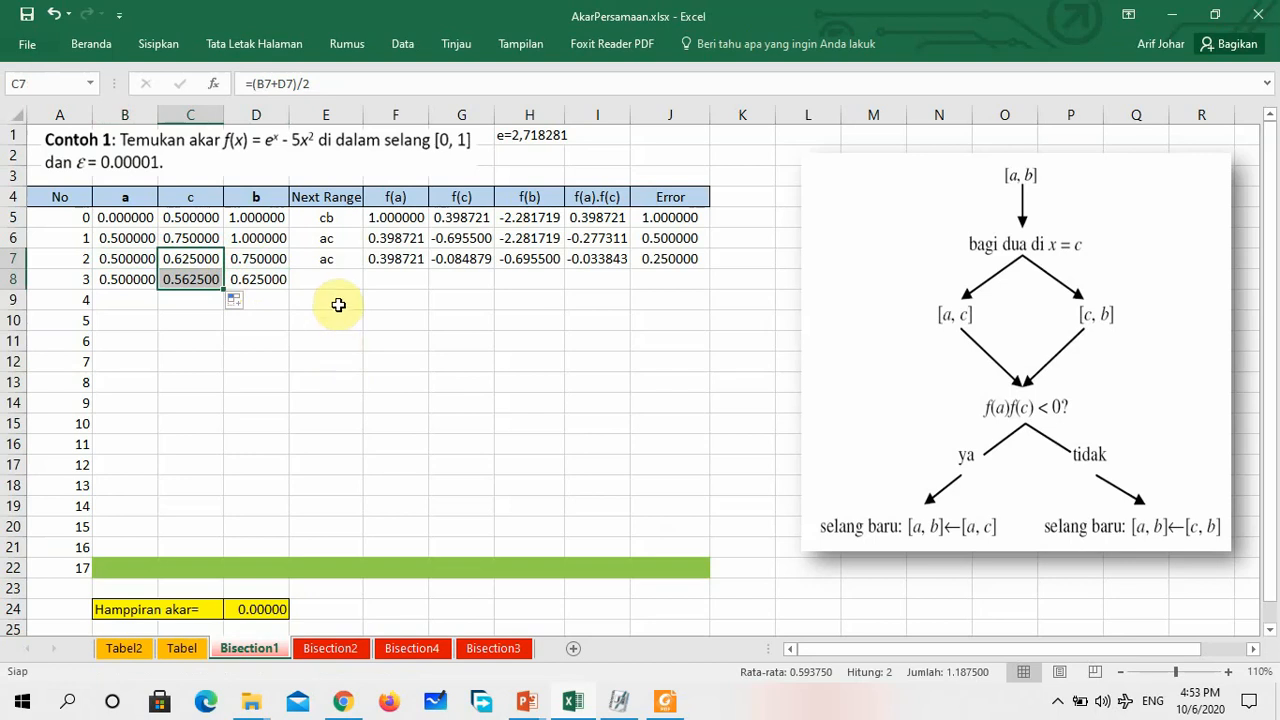
left_click(392, 259)
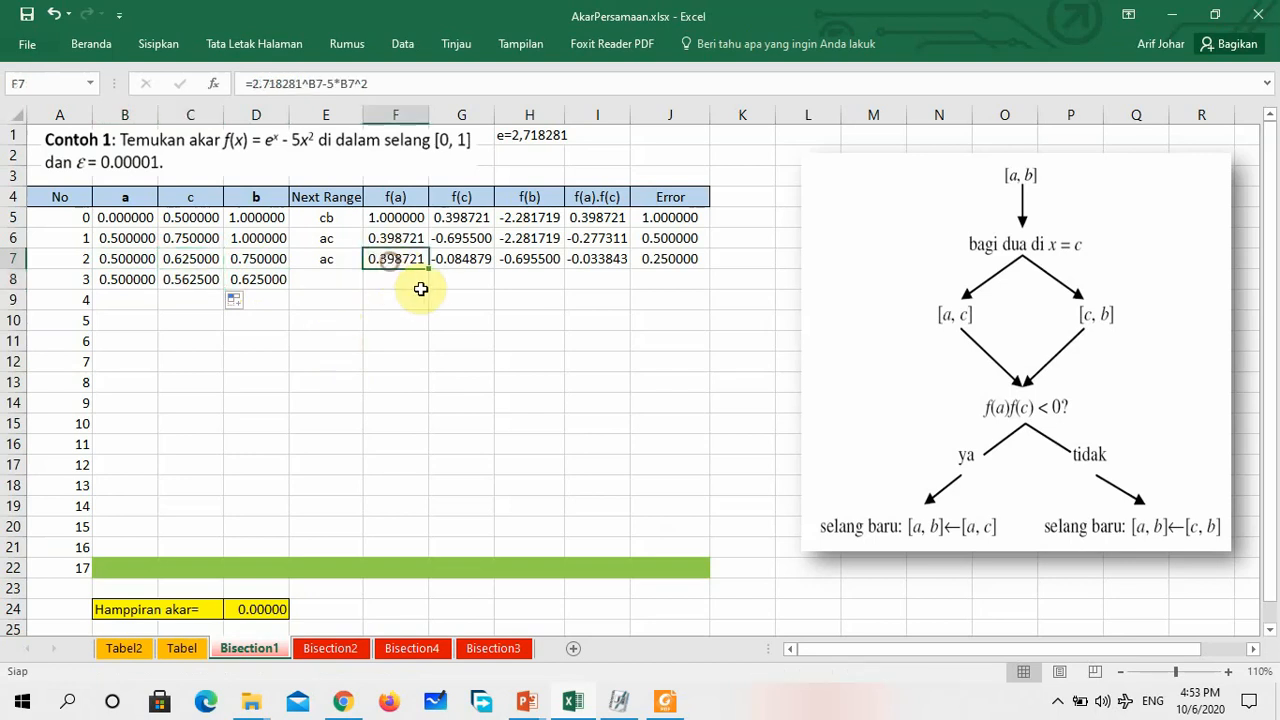
left_click_drag(394, 264, 709, 283)
left_click(330, 259)
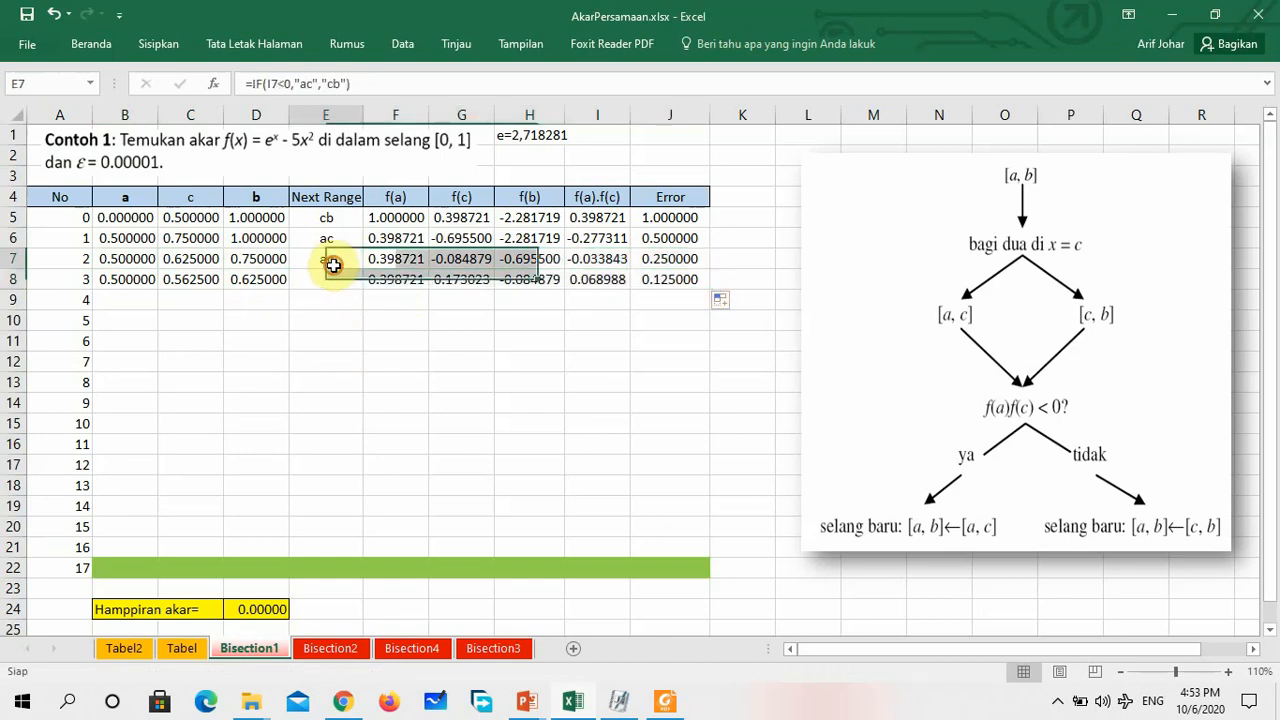
left_click_drag(362, 269, 364, 284)
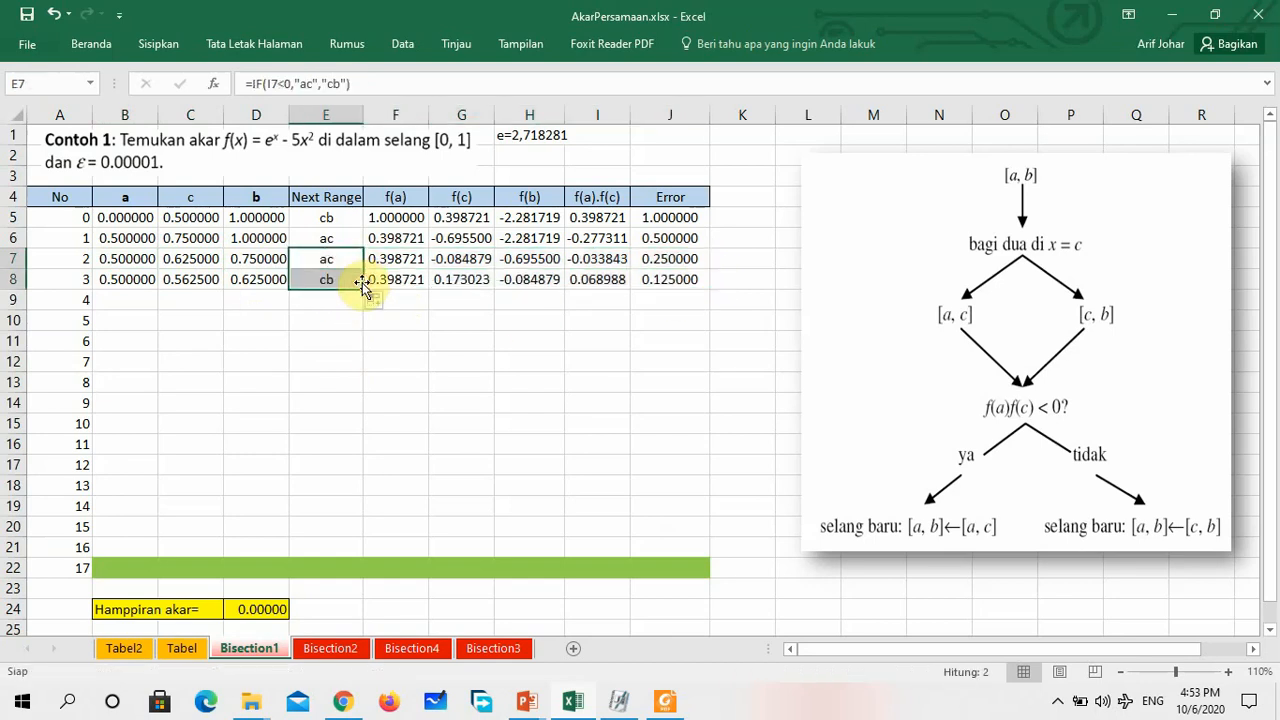
Check iteration 3's f(a).f(c) and Next Range, and copy the a, c and b formulas from B8:D8 down to row 9
left_click(603, 280)
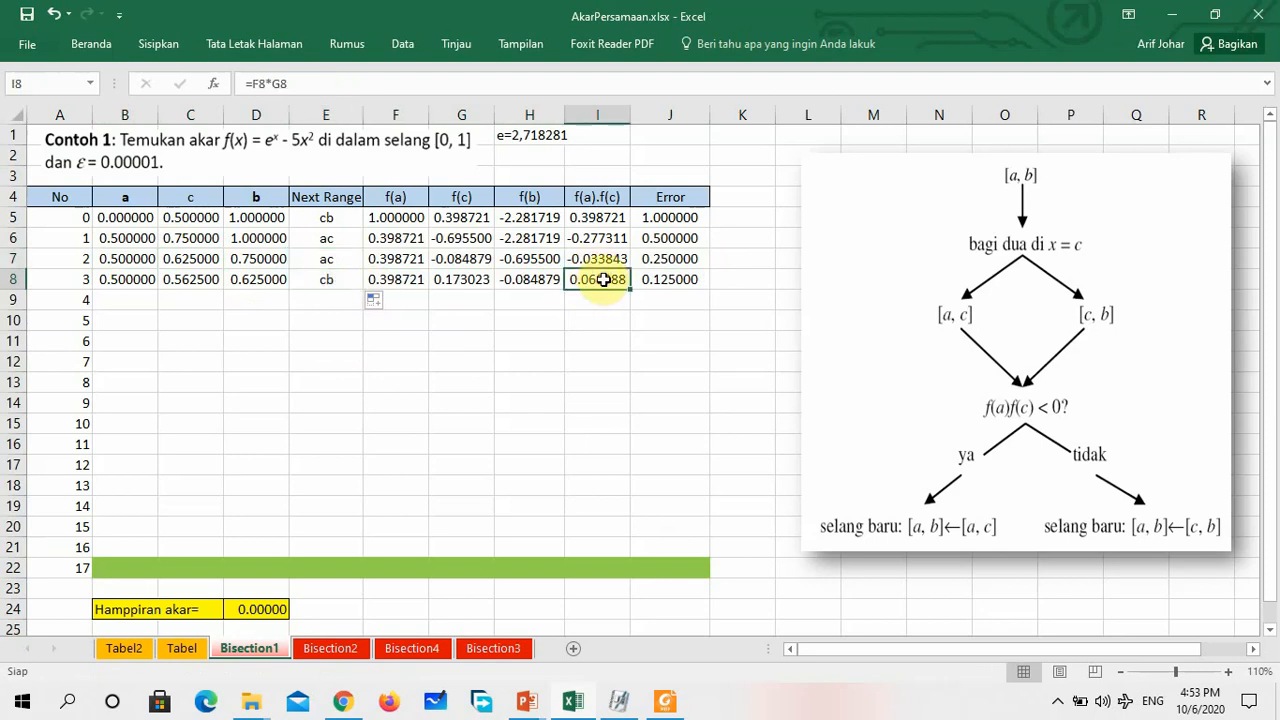
left_click(338, 284)
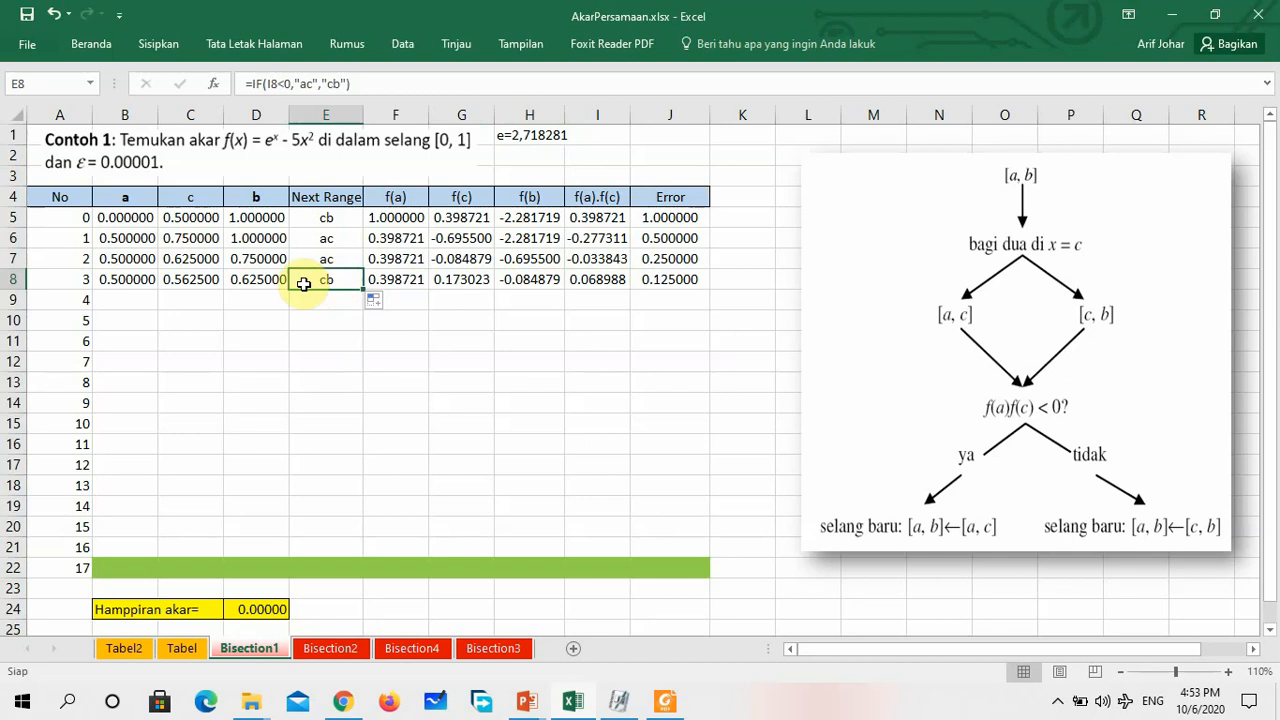
left_click_drag(183, 280, 248, 280)
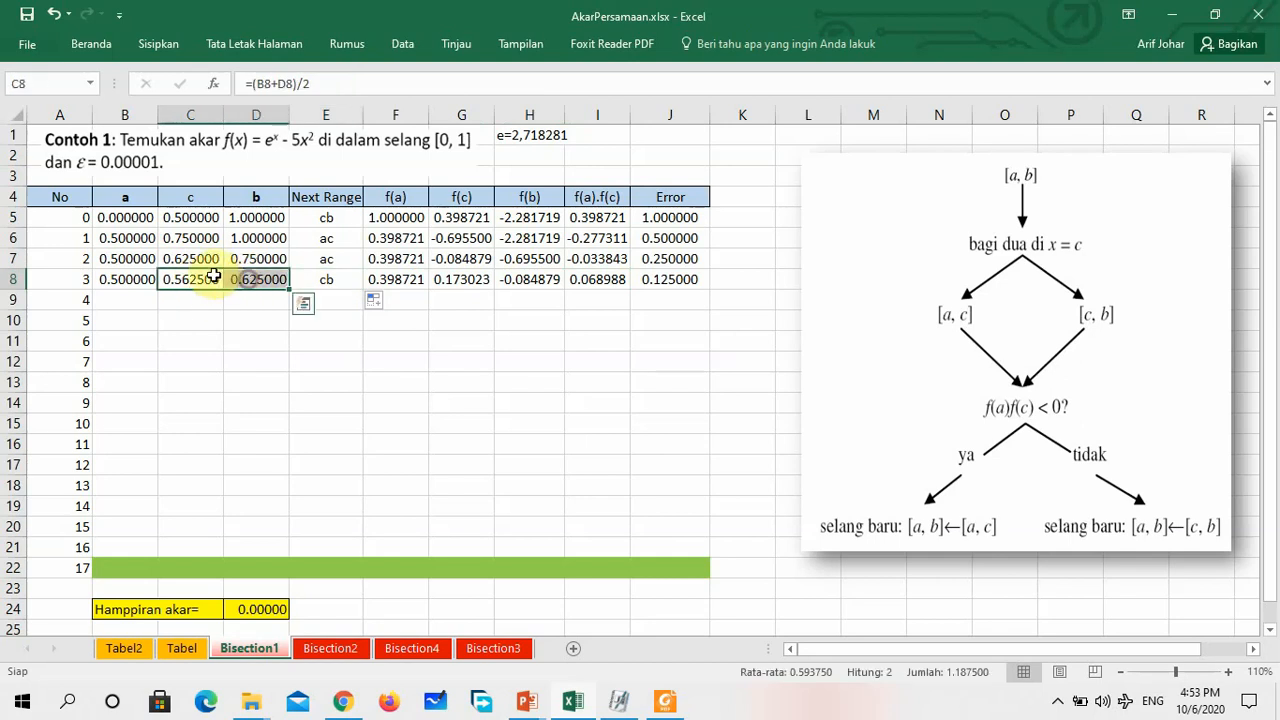
left_click(130, 303)
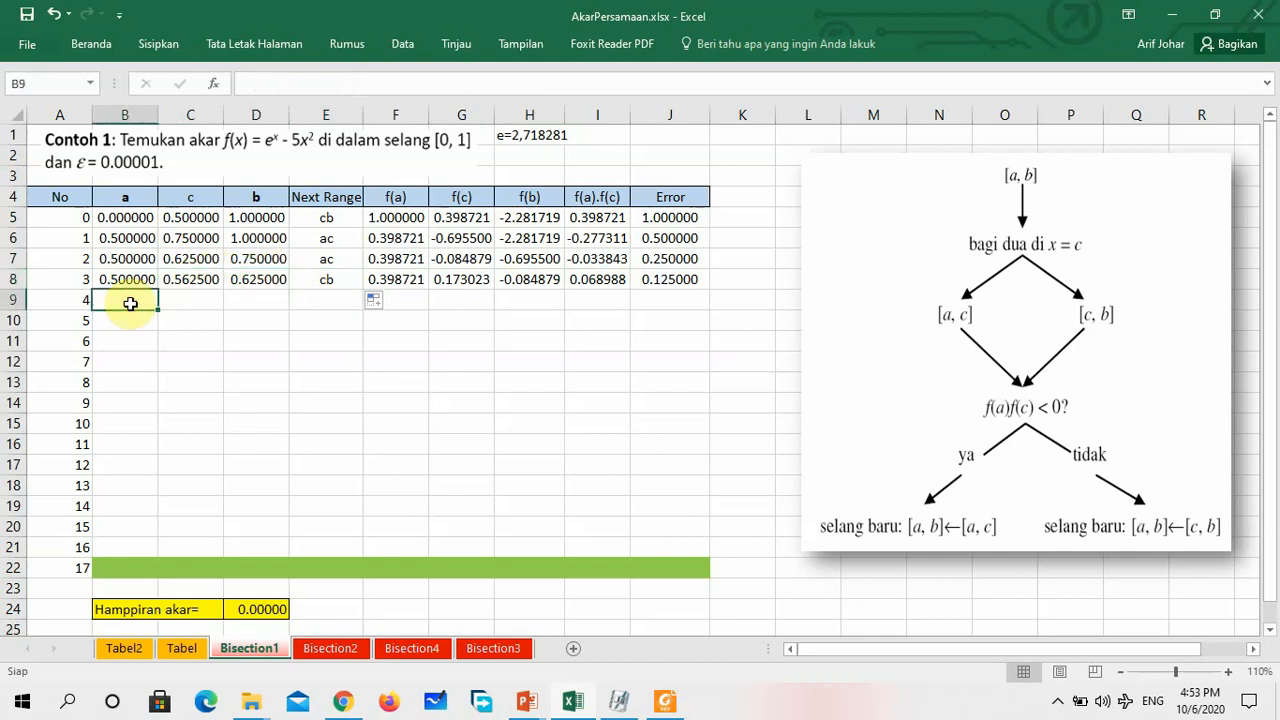
left_click(268, 293)
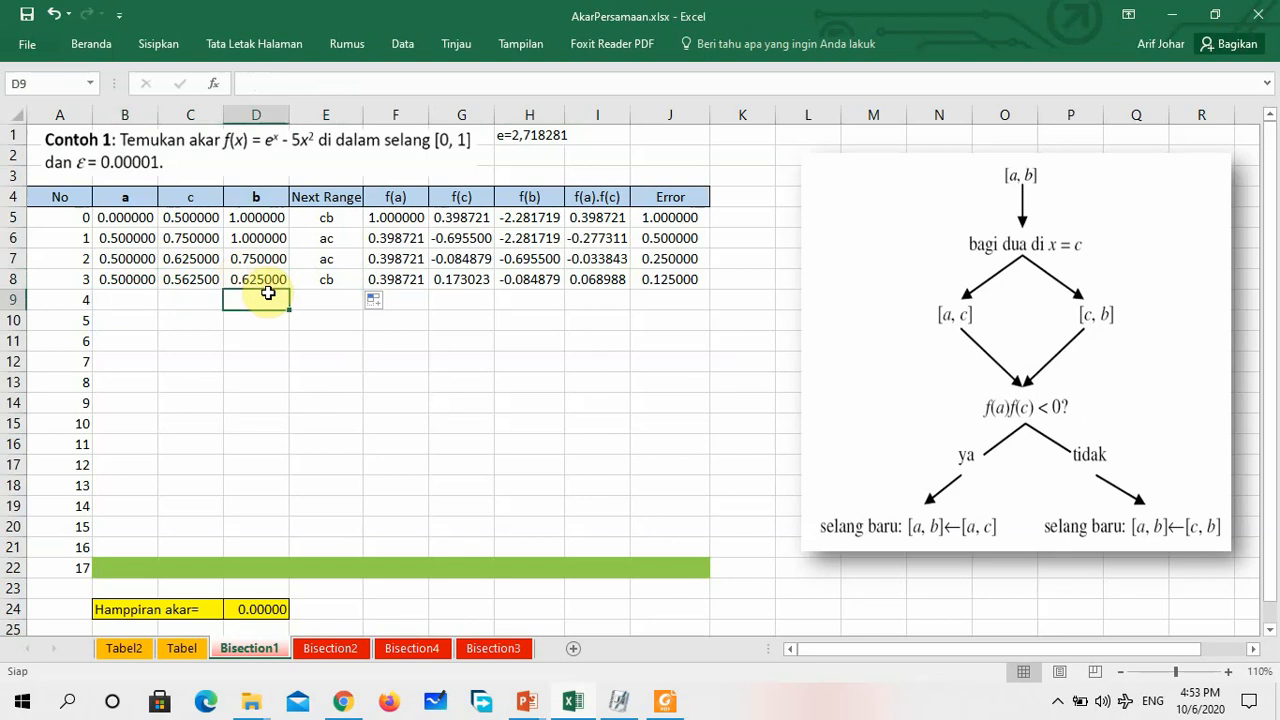
left_click_drag(126, 279, 287, 304)
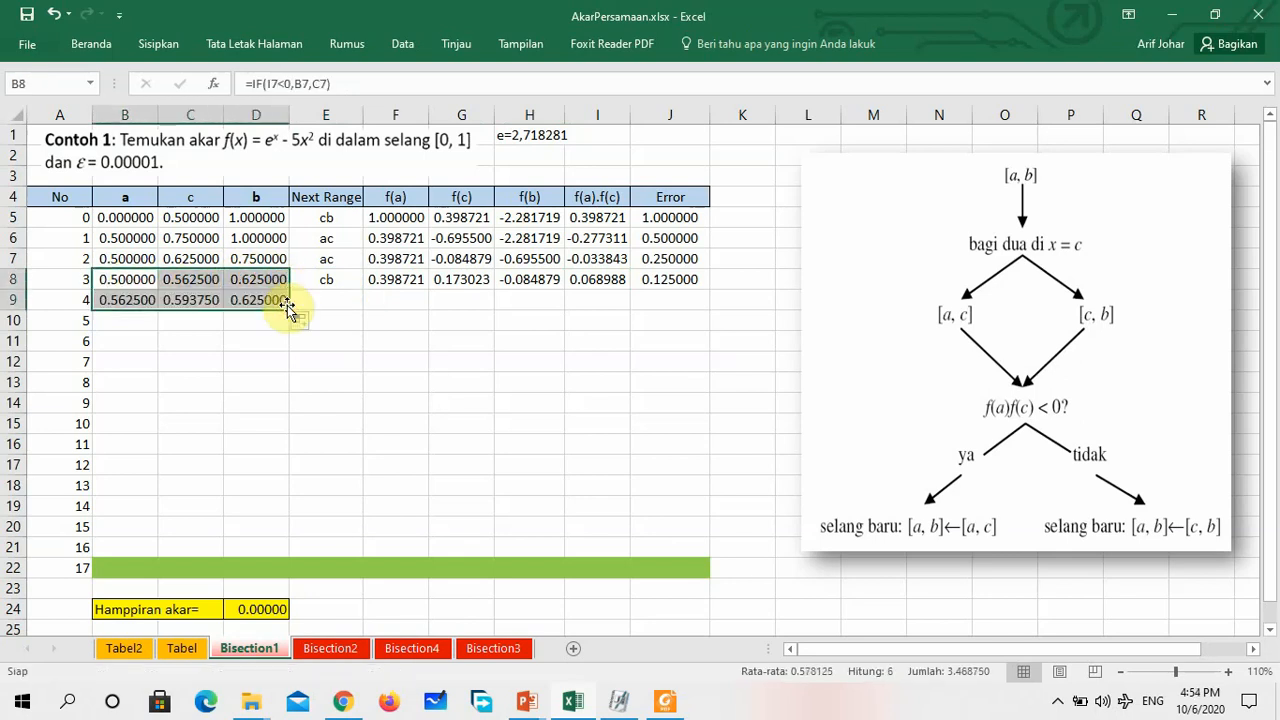
Check the iteration 4 values of a, c and b in row 9 against the Next Range and bounds of iteration 3
left_click(217, 333)
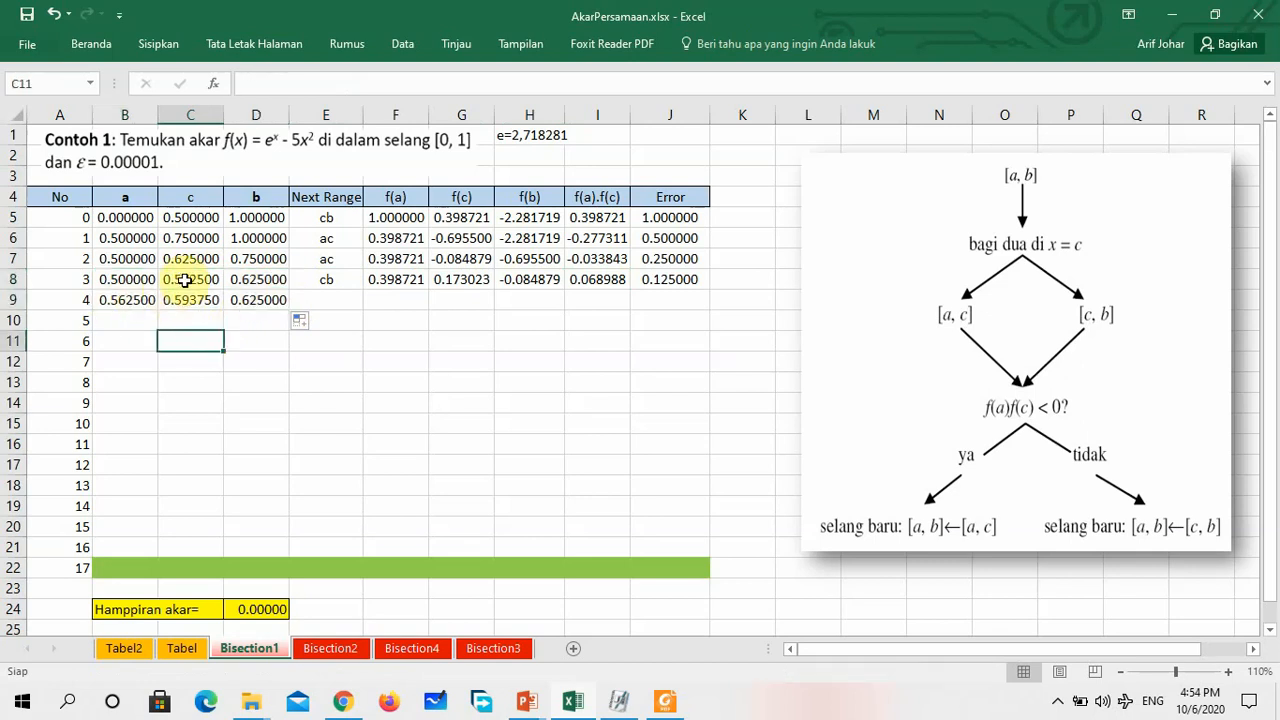
left_click(325, 285)
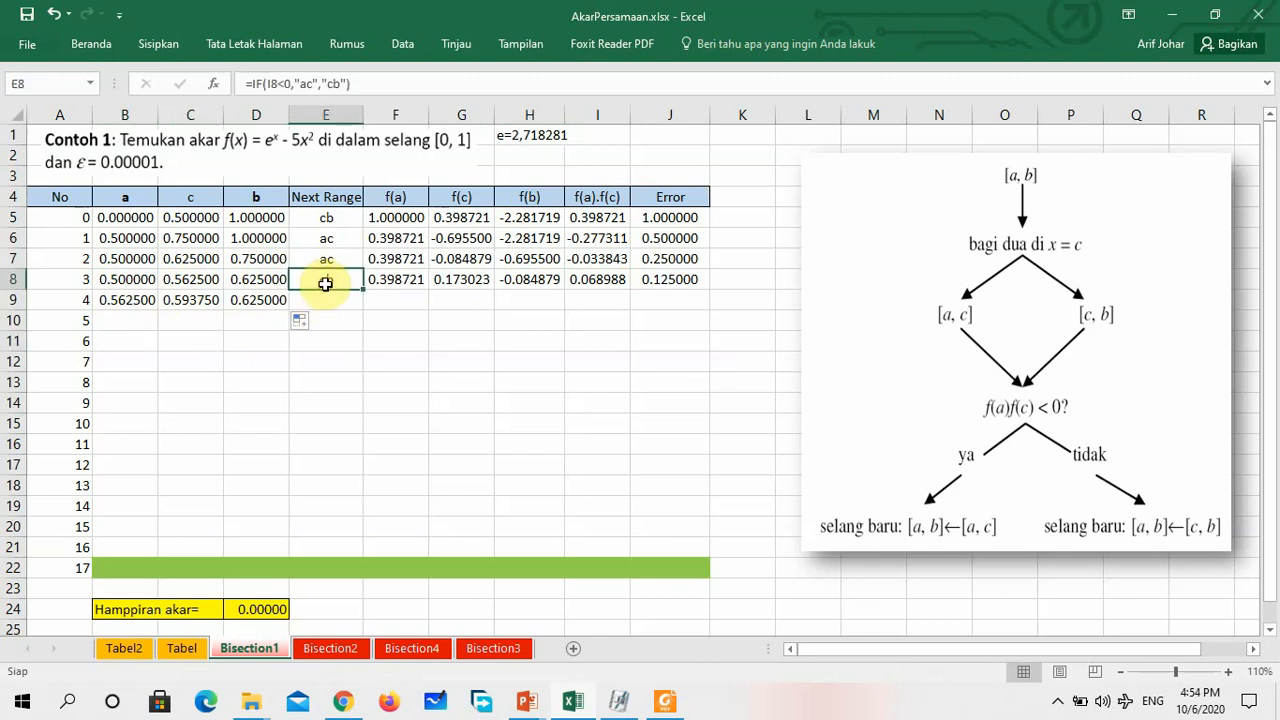
left_click(190, 280)
left_click(257, 279)
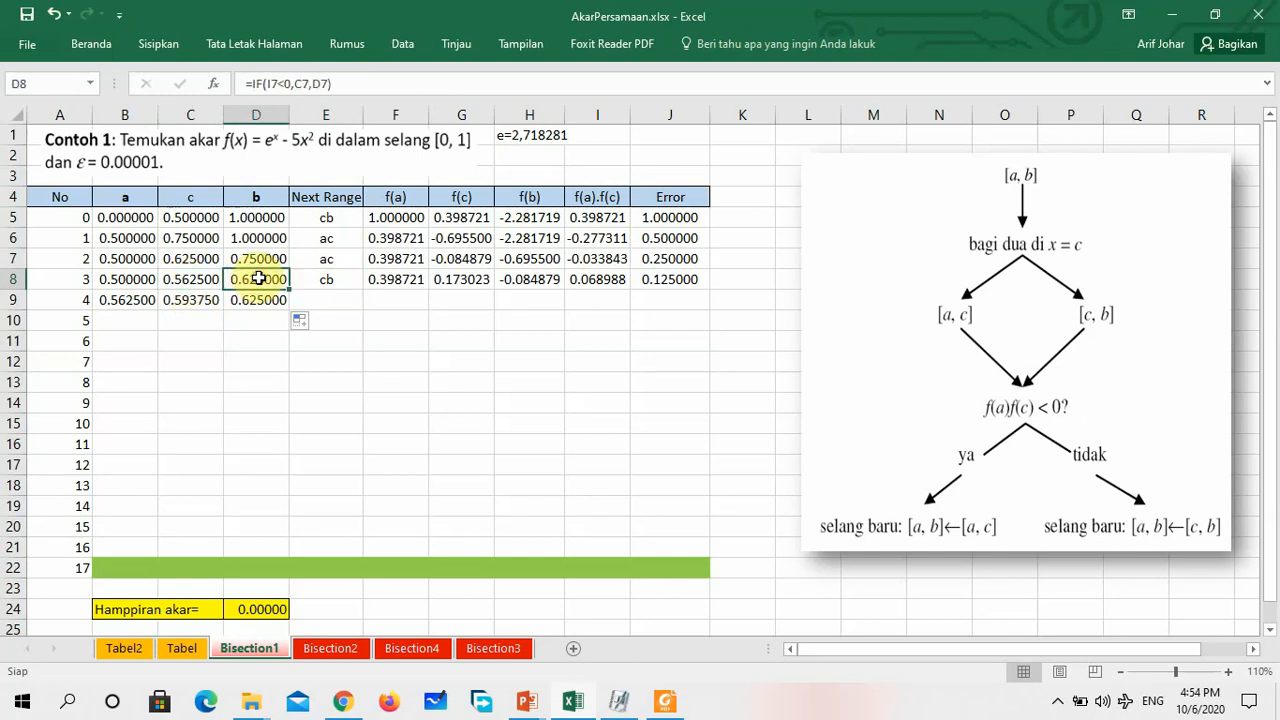
left_click(187, 279)
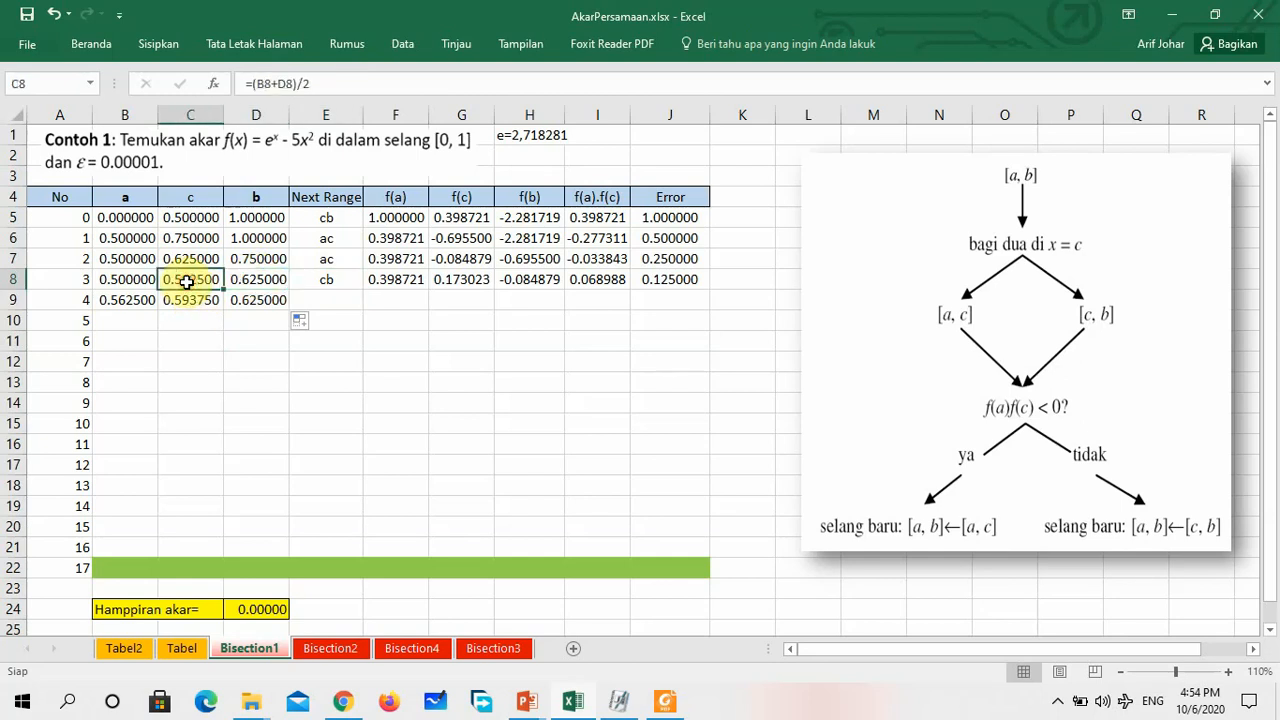
left_click(133, 303)
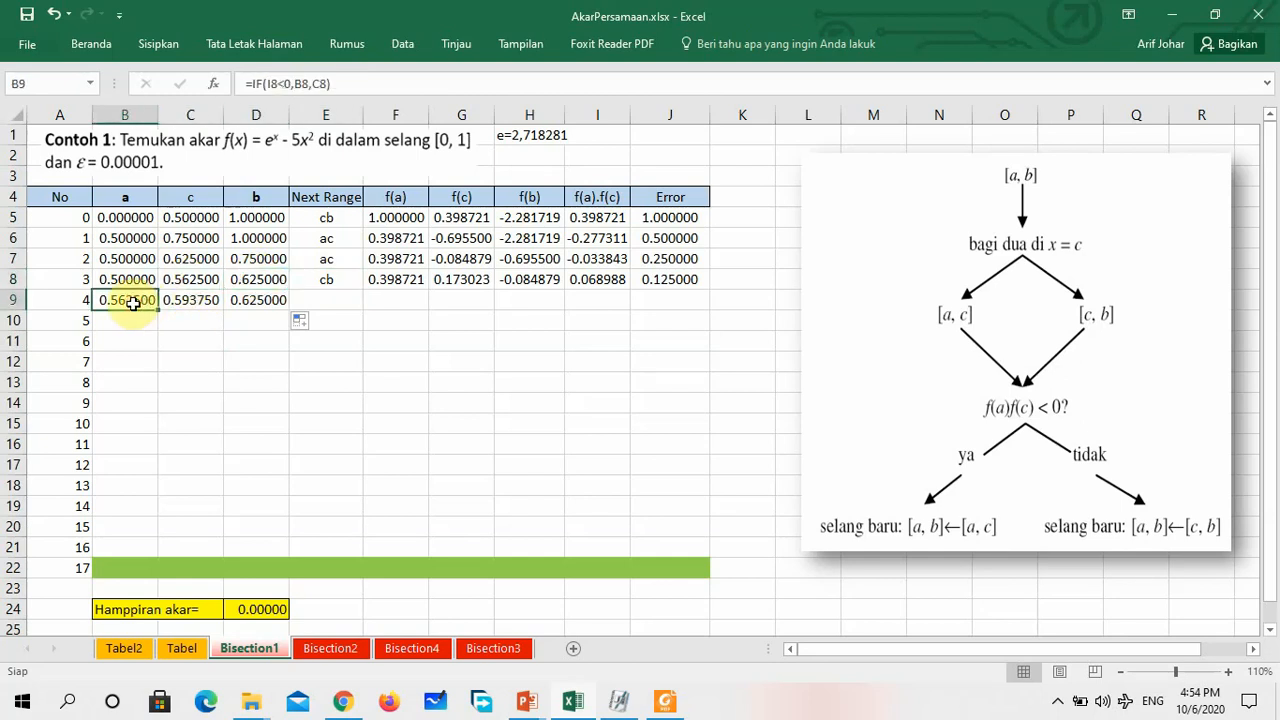
left_click(251, 280)
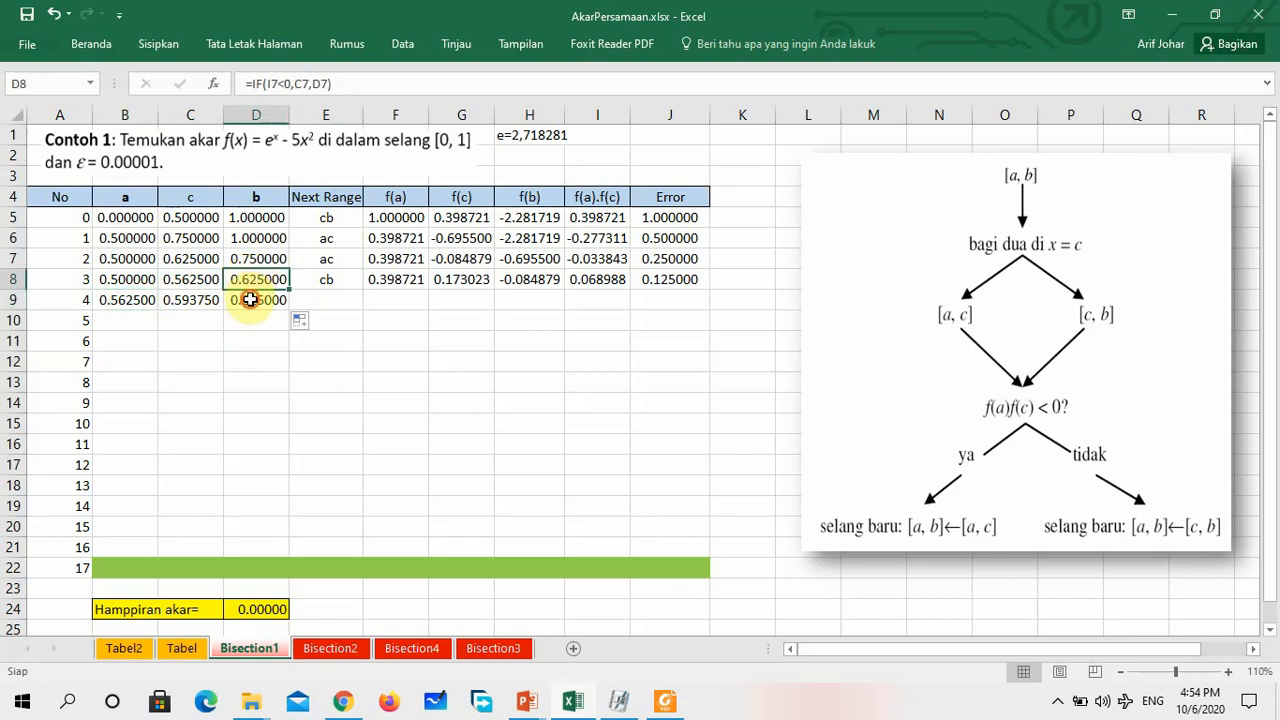
left_click(257, 299)
left_click(190, 300)
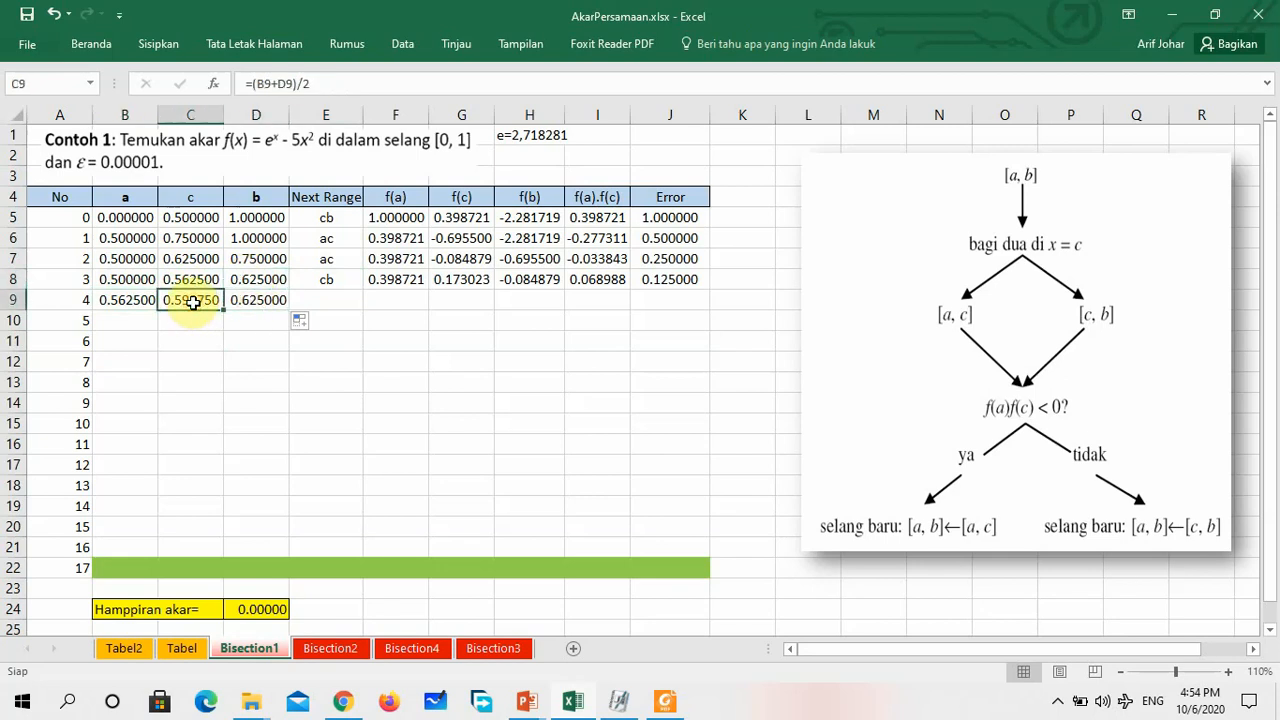
Copy E8:J8 down to row 9 and fill B9:J9 down through row 22 to complete the iterations up to 17
left_click_drag(322, 280, 709, 306)
left_click(465, 381)
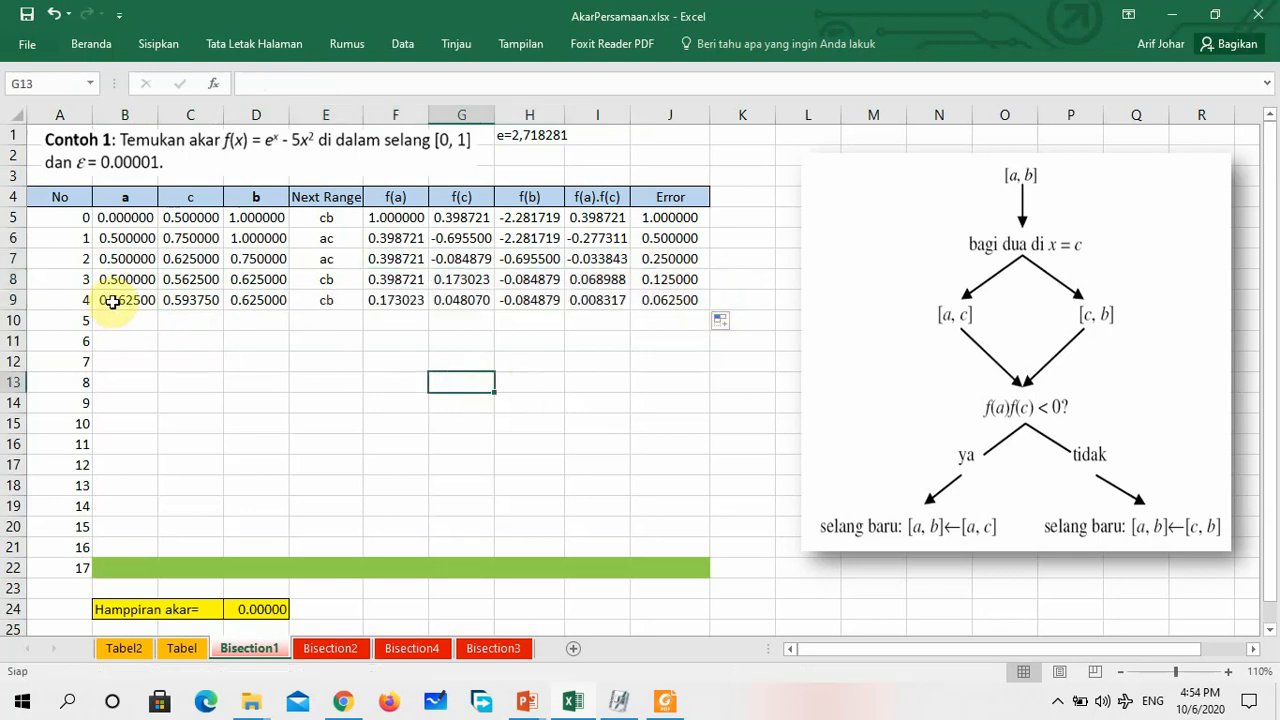
left_click_drag(113, 303, 693, 572)
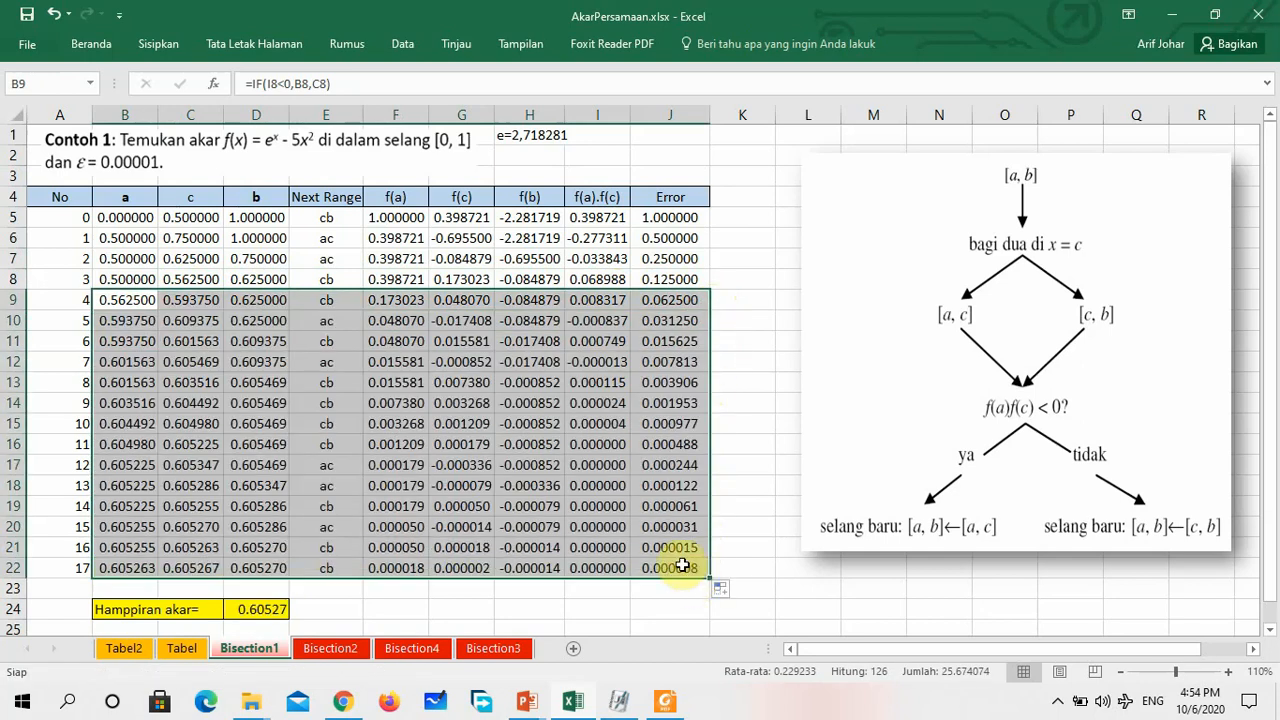
left_click(344, 604)
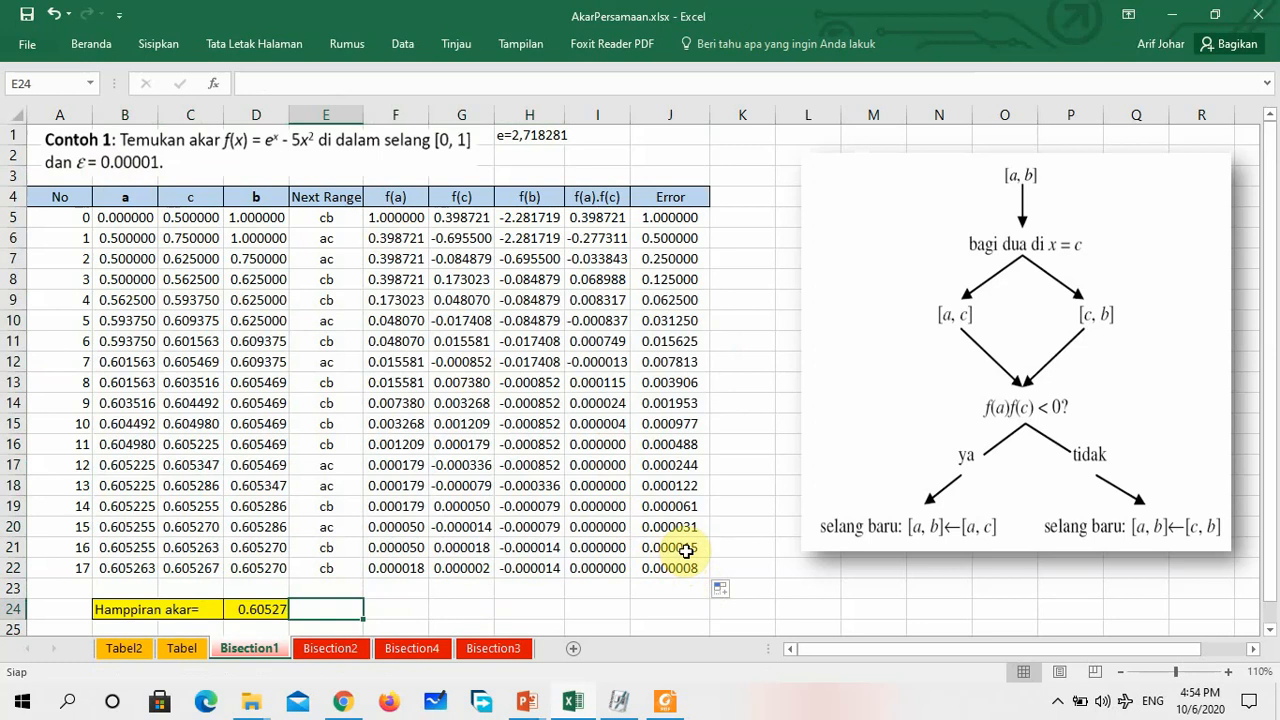
Shade the iteration 17 Error cell J22 light blue and inspect the c formula in C22
left_click(686, 549)
left_click(690, 569)
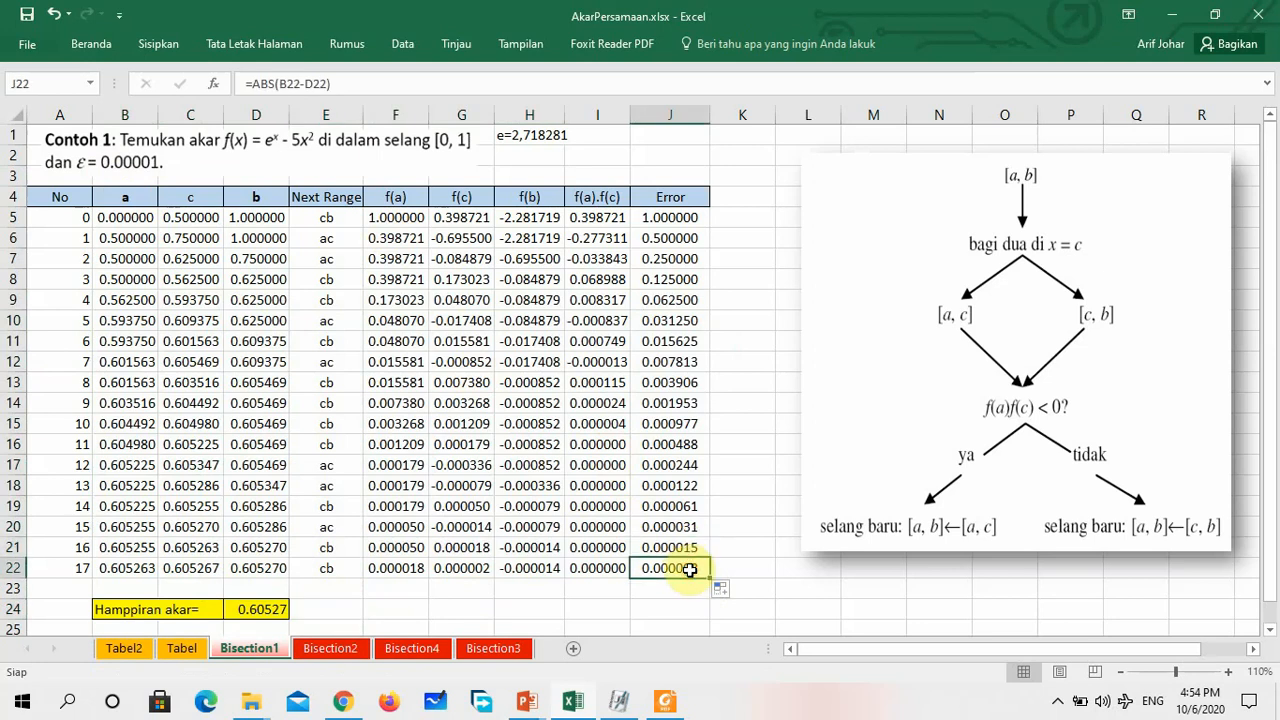
left_click(88, 44)
left_click(214, 106)
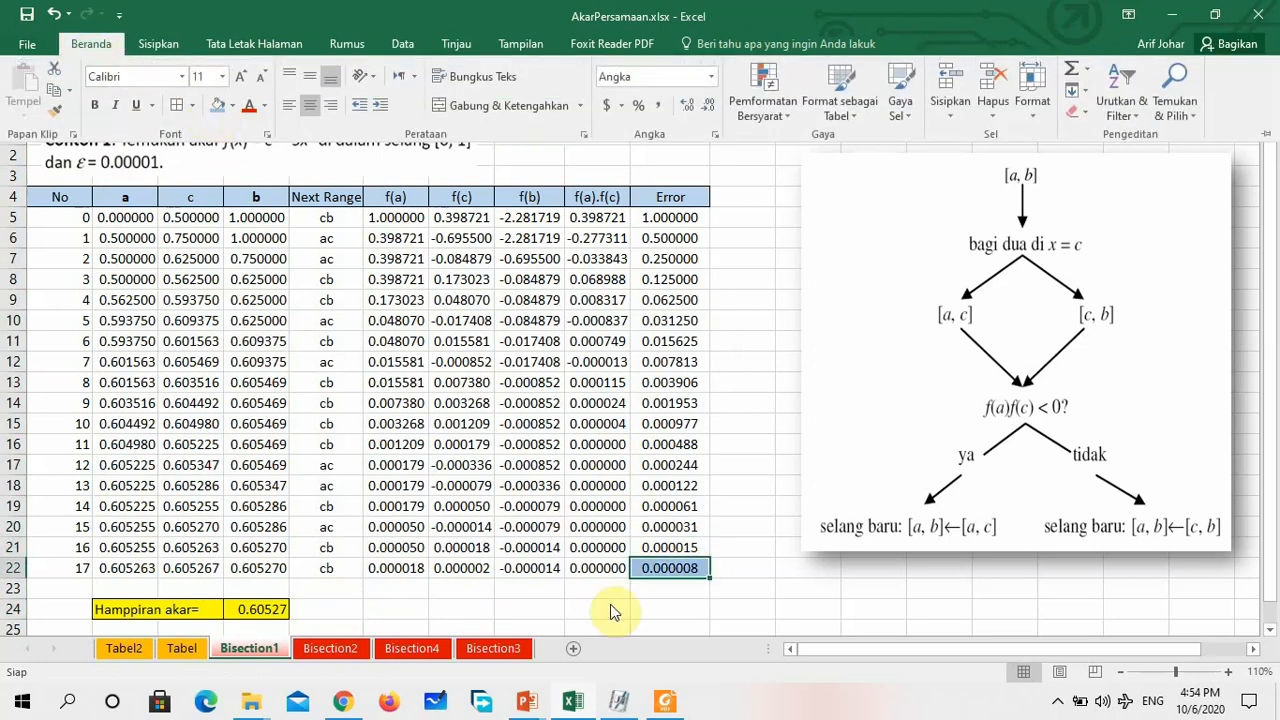
left_click(195, 572)
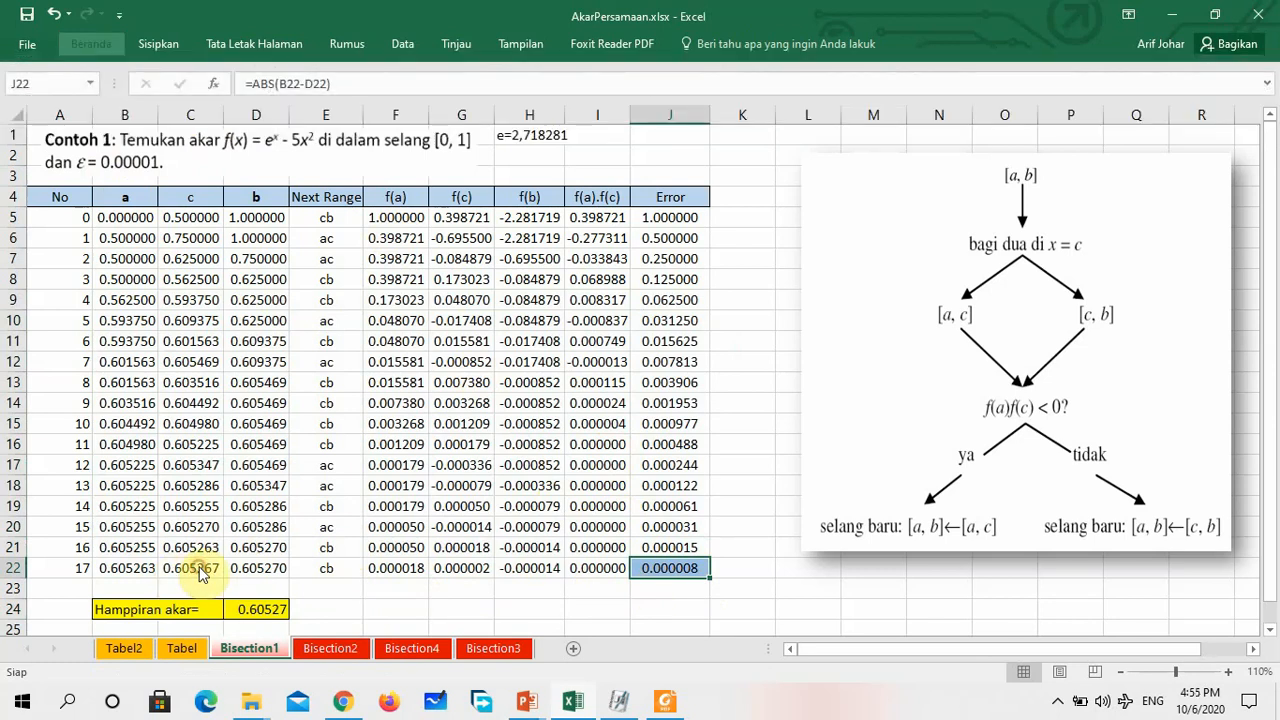
left_click(181, 570)
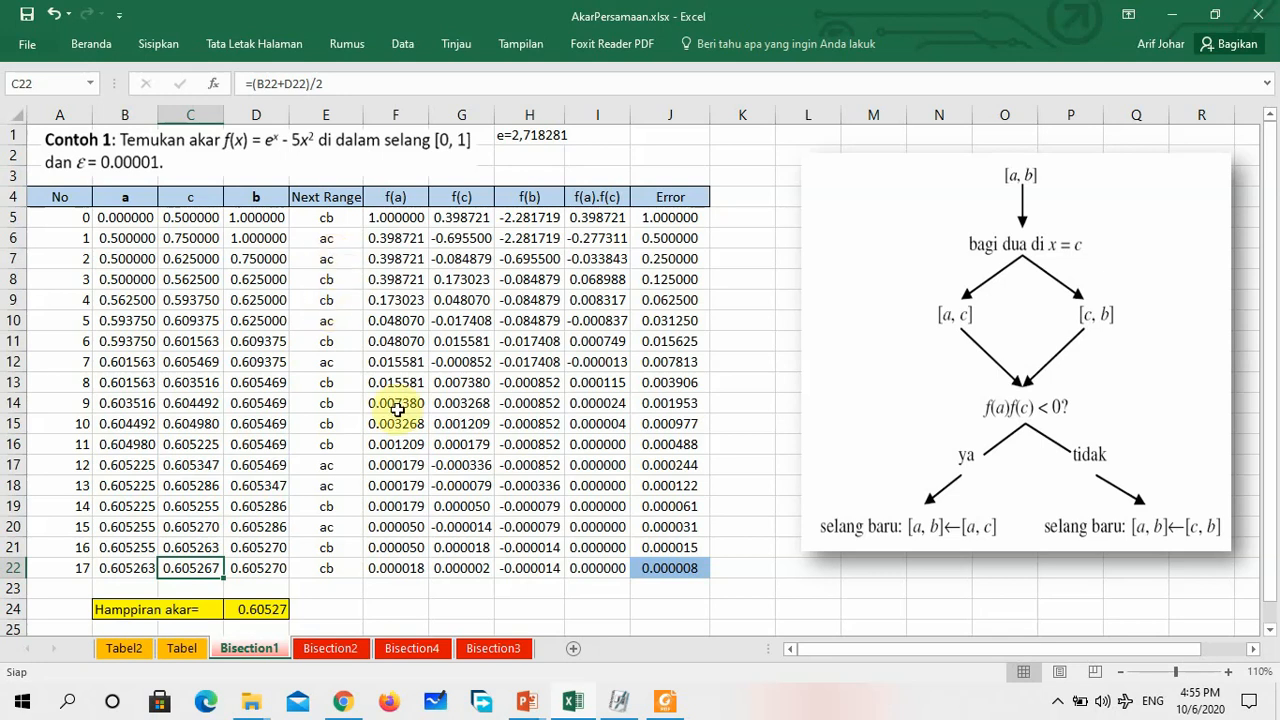
Switch to the PowerPoint slideshow and advance past the Contoh 1 solution table to slide 29, the example f(x)=2x^2-3x-5=0
mouse_move(520, 705)
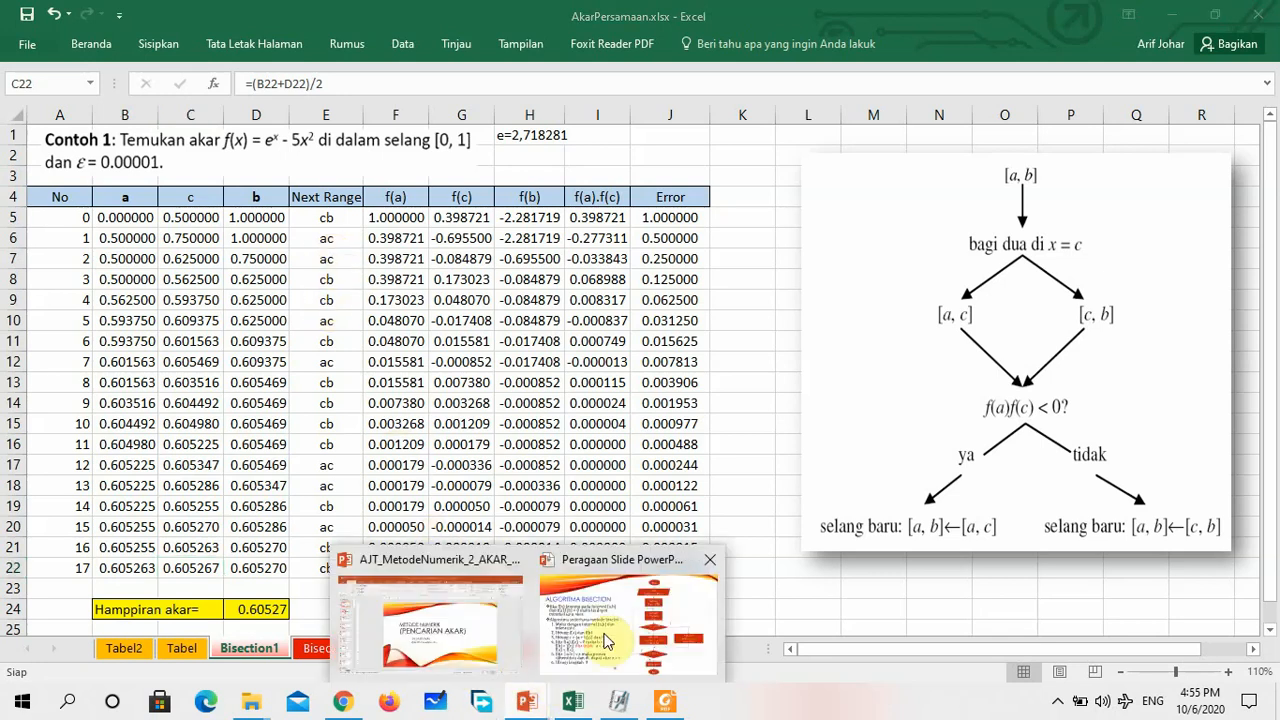
left_click(611, 615)
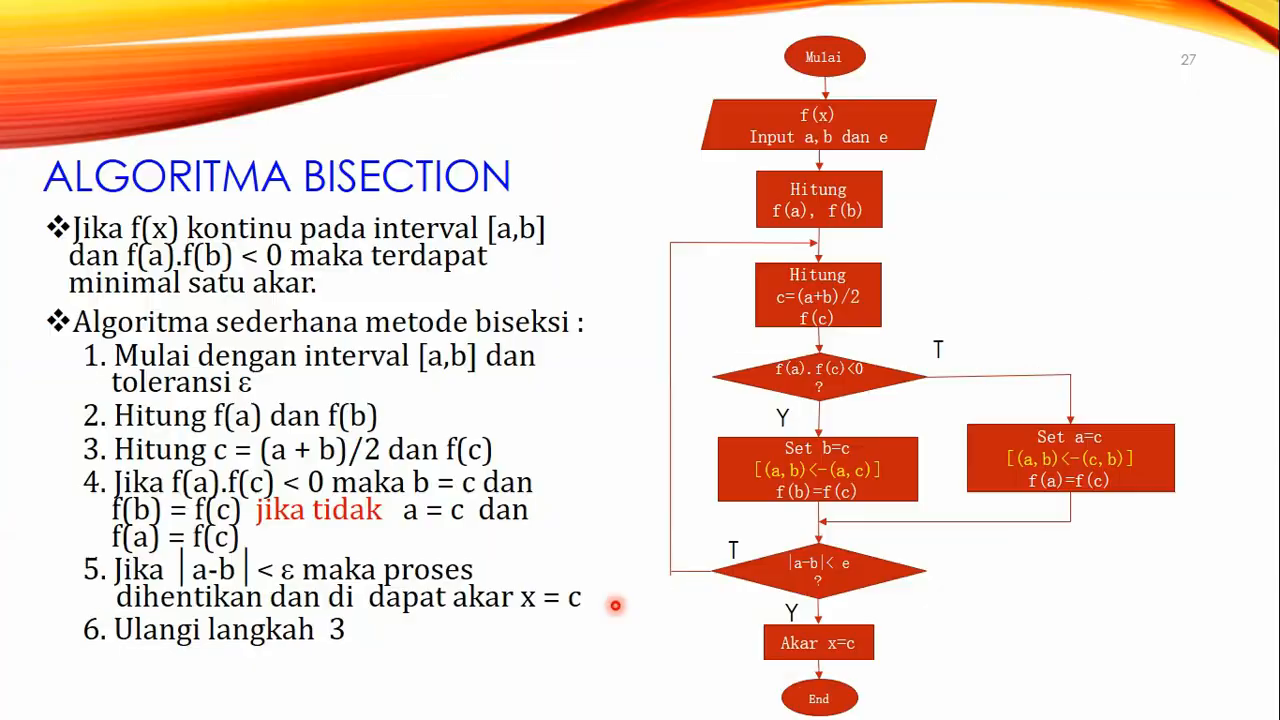
left_click(657, 525)
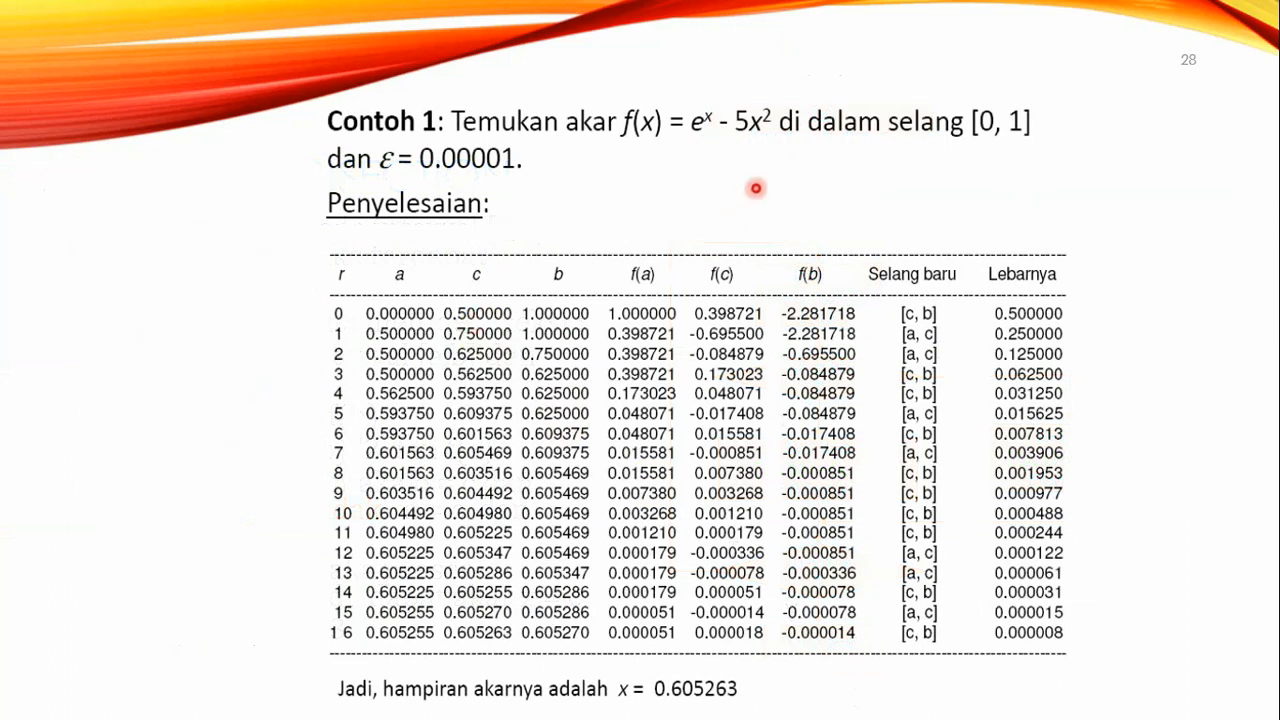
left_click(756, 188)
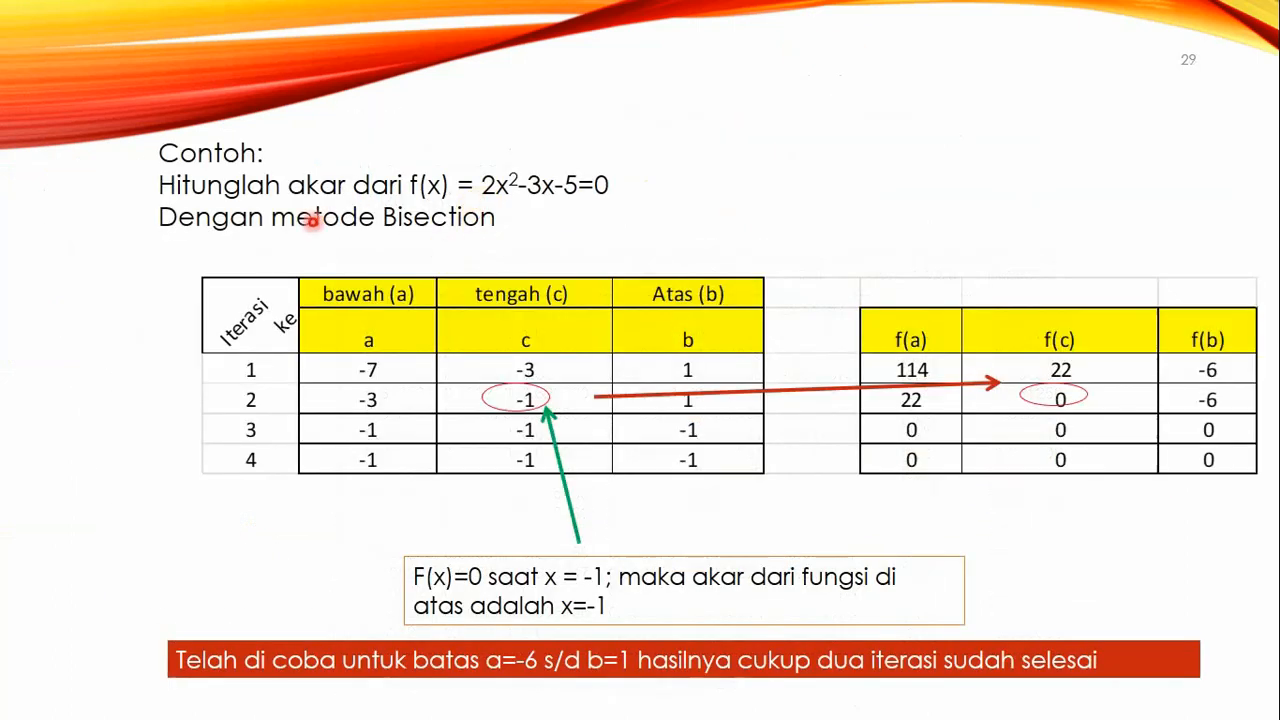